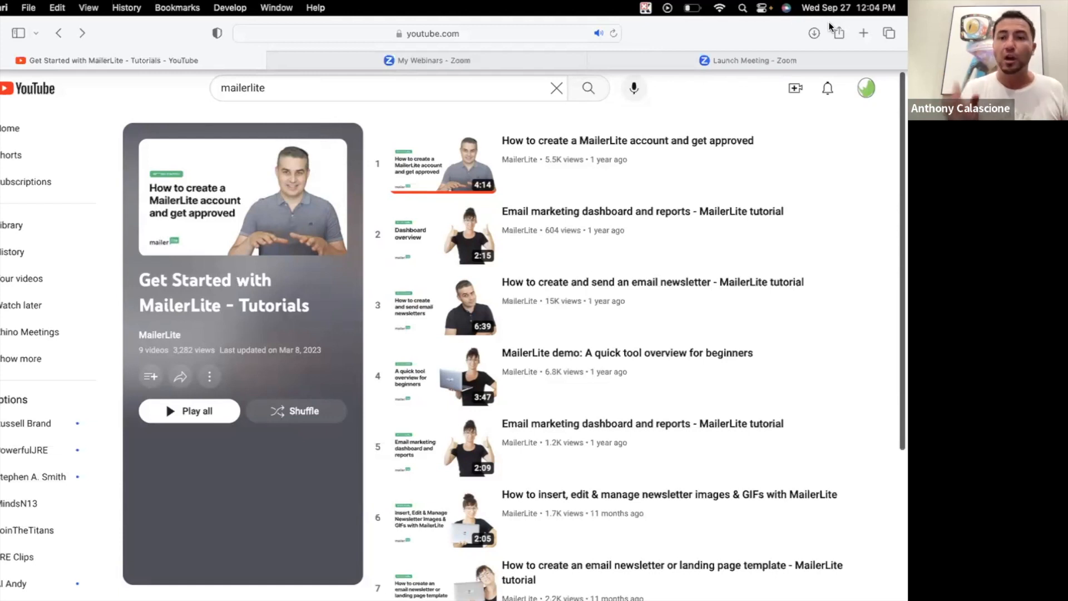
Check the account approval notices on the Dashboard, Campaigns and Forms pages.
{"action": "left_click", "coordinate": [575, 462]}
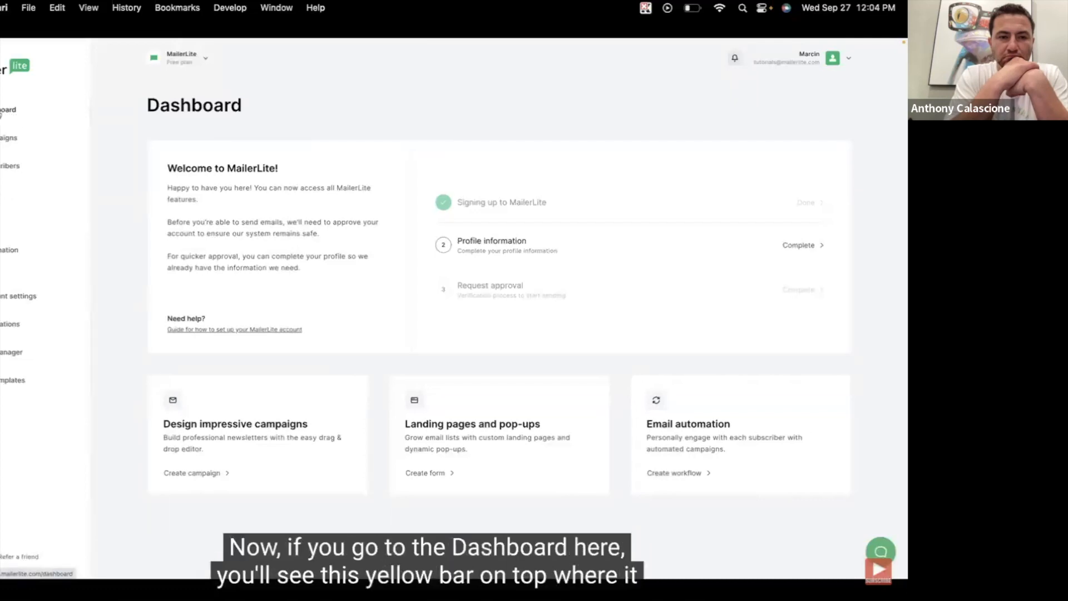
{"action": "left_click", "coordinate": [1, 115]}
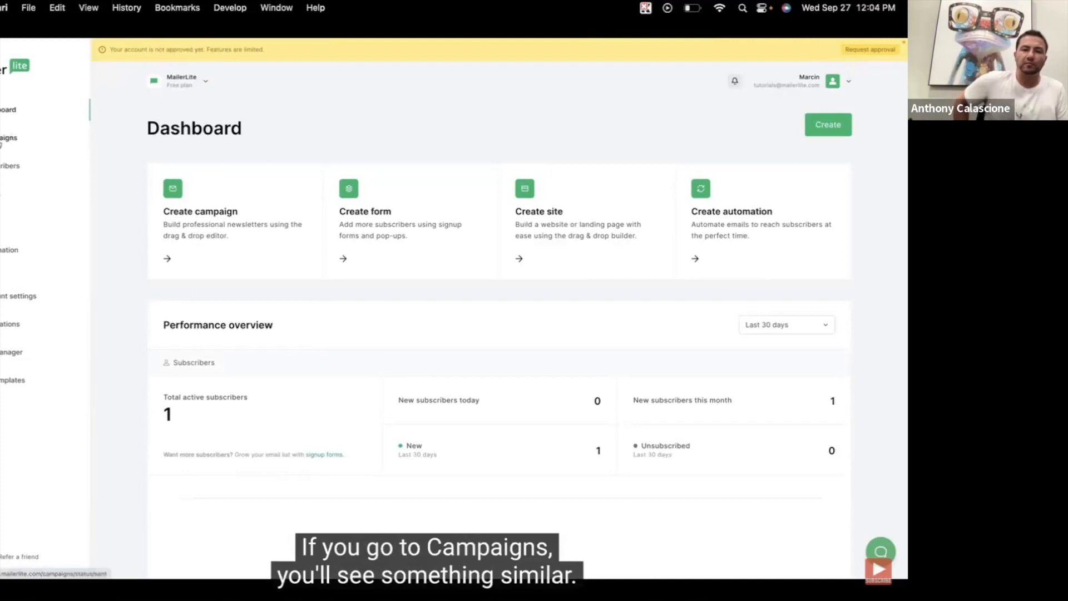
{"action": "left_click", "coordinate": [11, 140]}
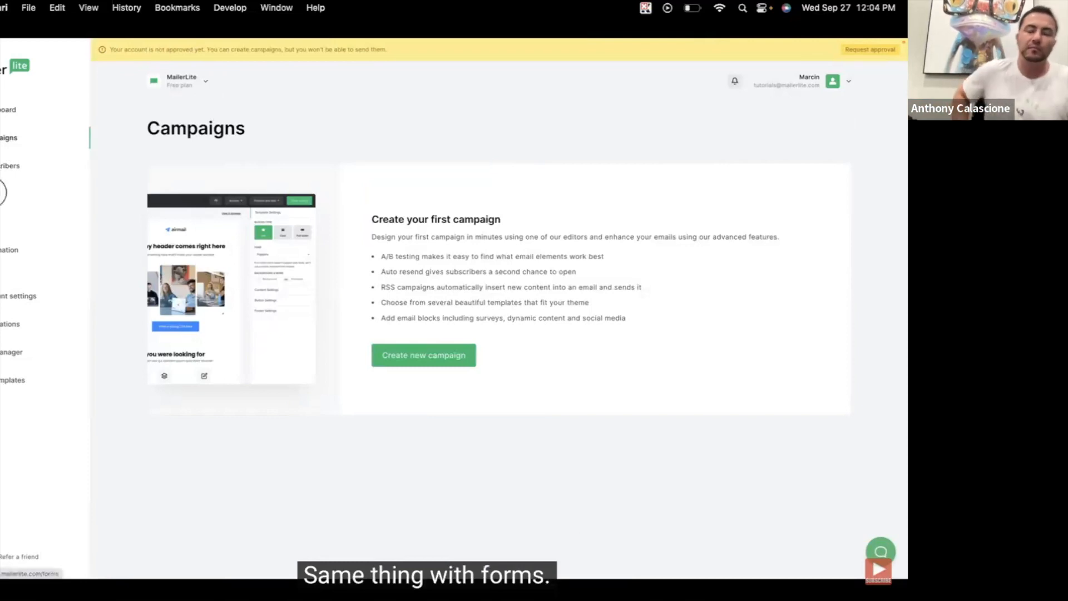
{"action": "left_click", "coordinate": [4, 193]}
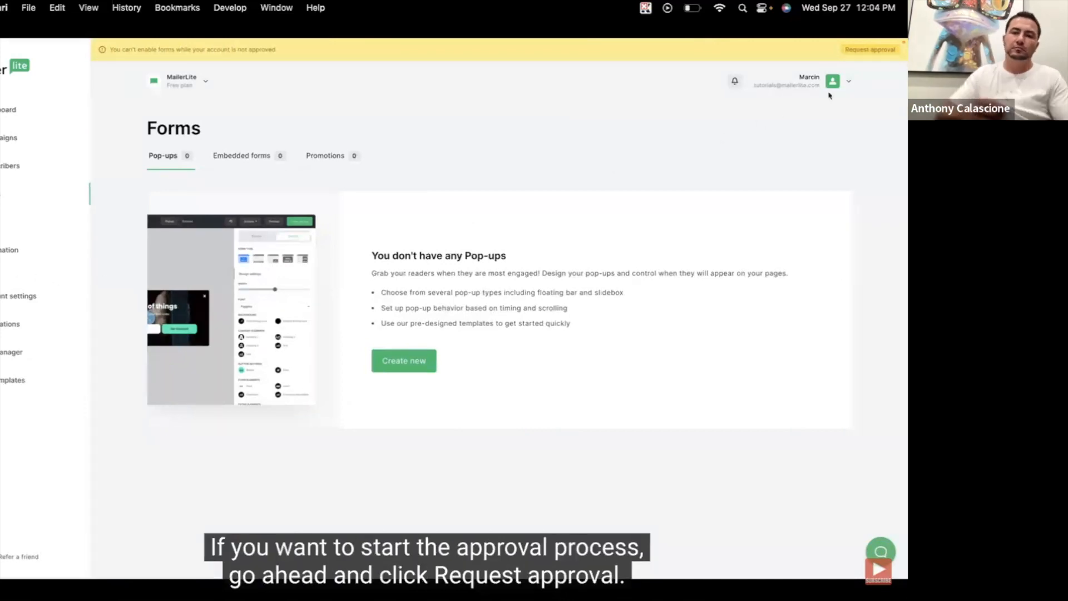
Start the account approval request and open the profile information form.
{"action": "left_click", "coordinate": [866, 50]}
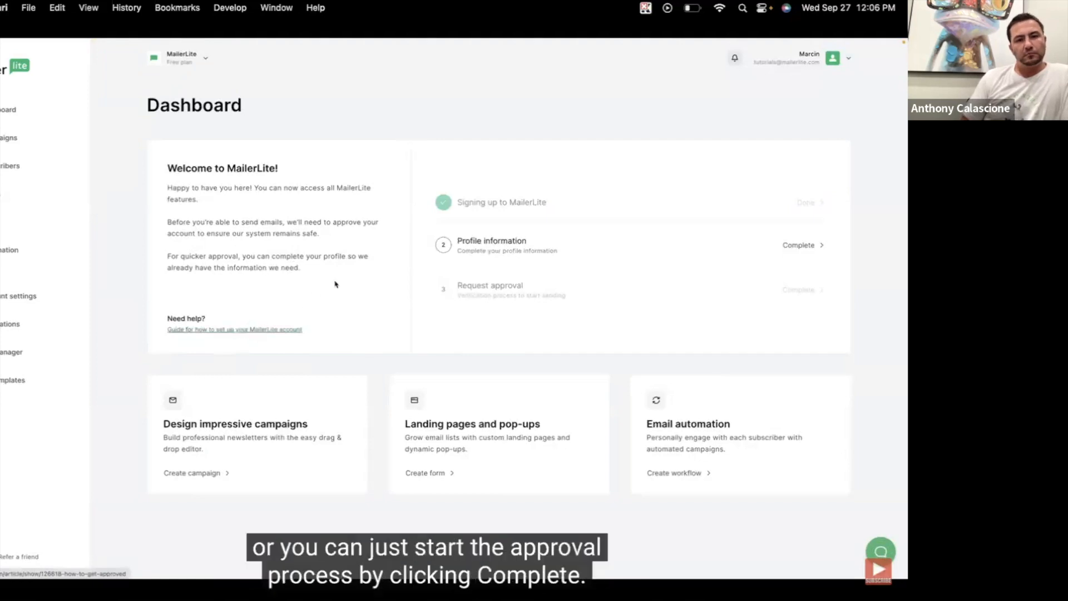
{"action": "left_click", "coordinate": [801, 244]}
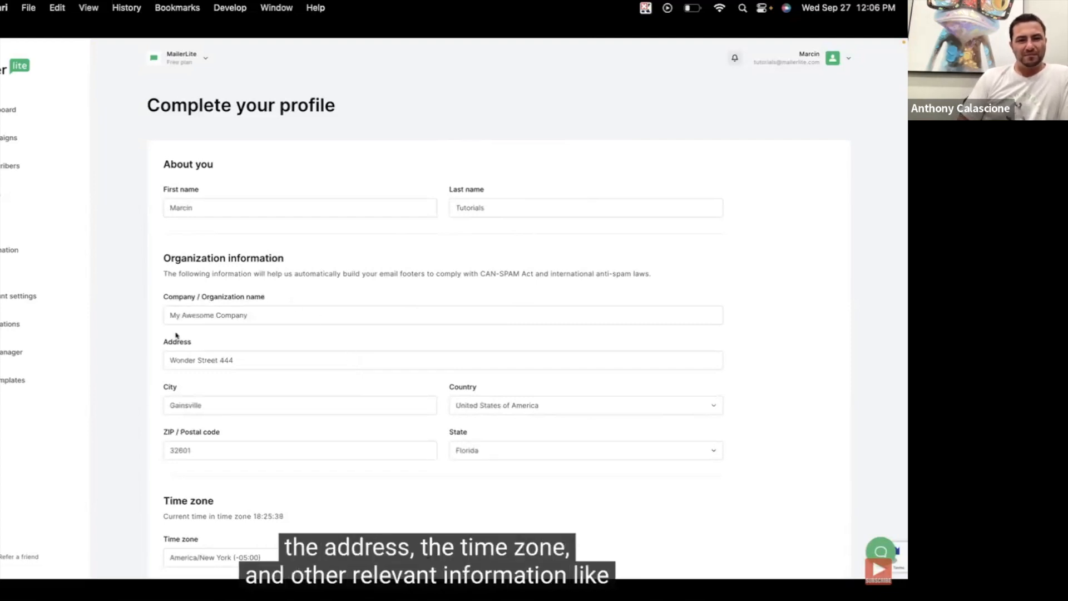
Review the profile's organization, time zone and subscriber collection answers, and read the anti-spam policy.
{"action": "scroll", "coordinate": [177, 334], "scroll_direction": "down", "scroll_amount": 5}
{"action": "scroll", "coordinate": [176, 334], "scroll_direction": "down", "scroll_amount": 8}
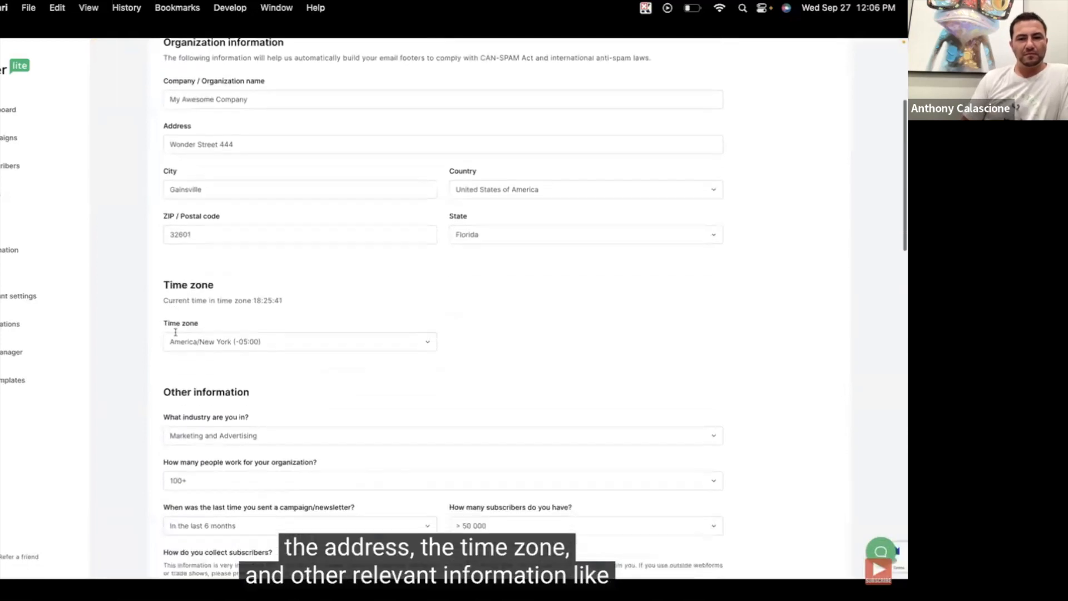
{"action": "scroll", "coordinate": [176, 334], "scroll_direction": "down", "scroll_amount": 2}
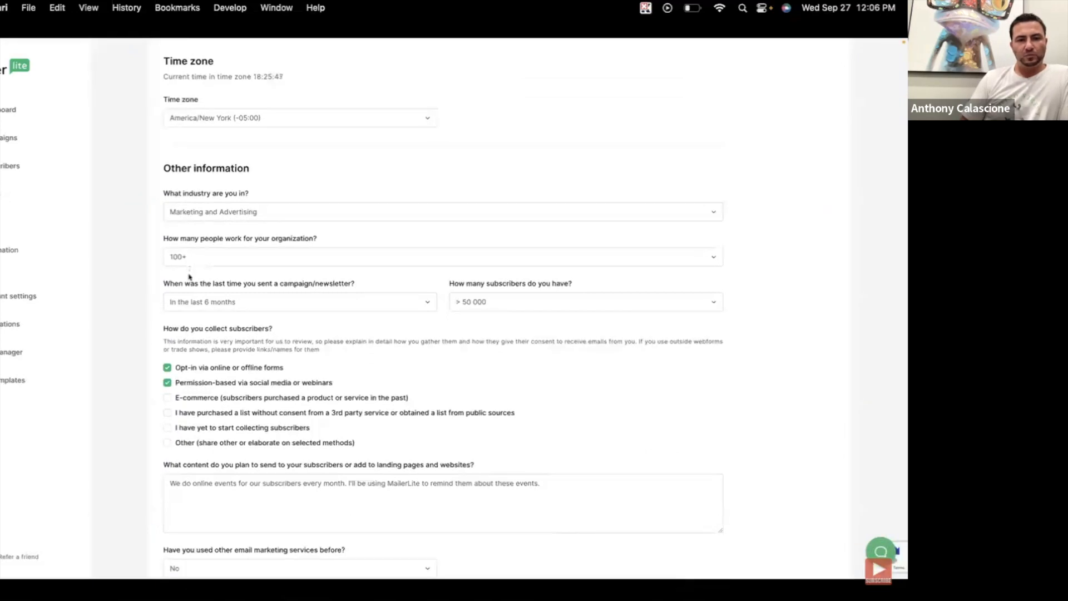
{"action": "scroll", "coordinate": [203, 301], "scroll_direction": "down", "scroll_amount": 6}
{"action": "scroll", "coordinate": [204, 301], "scroll_direction": "down", "scroll_amount": 1}
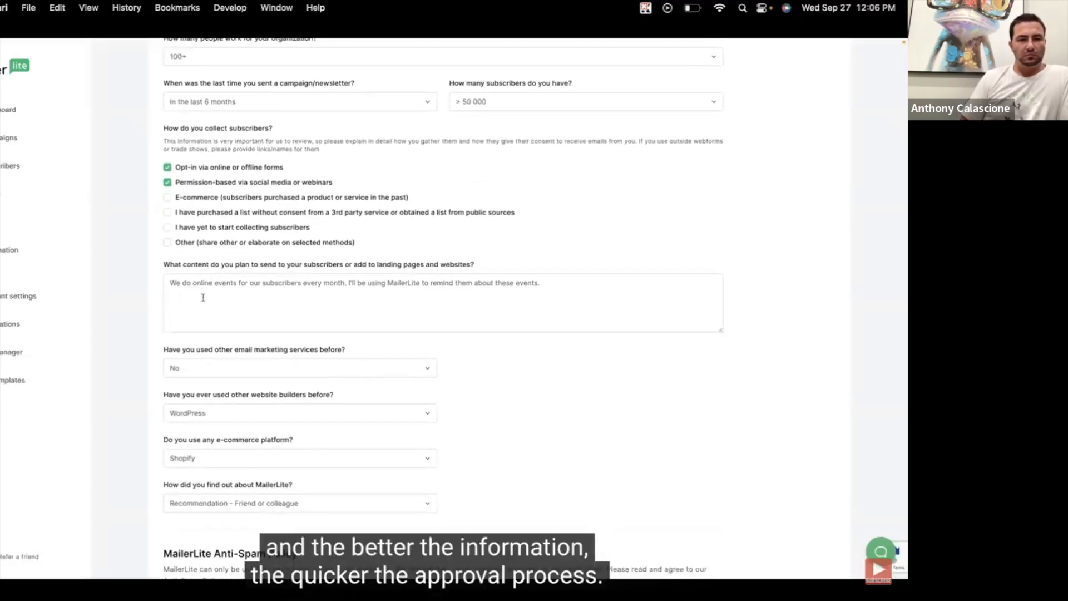
{"action": "scroll", "coordinate": [203, 297], "scroll_direction": "down", "scroll_amount": 3}
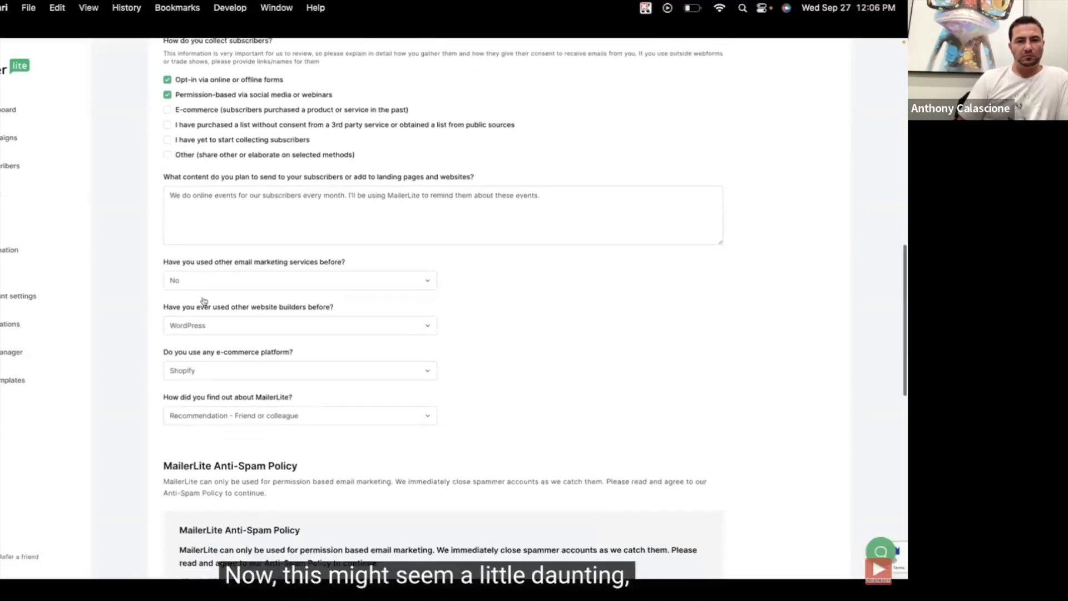
{"action": "scroll", "coordinate": [204, 301], "scroll_direction": "down", "scroll_amount": 3}
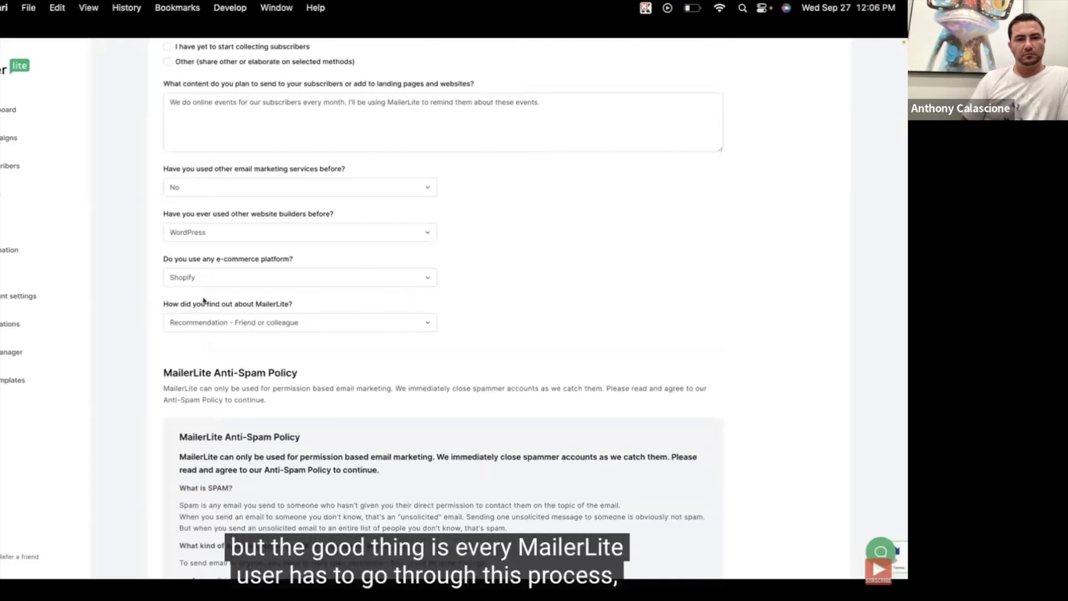
{"action": "scroll", "coordinate": [204, 301], "scroll_direction": "down", "scroll_amount": 3}
{"action": "scroll", "coordinate": [203, 301], "scroll_direction": "down", "scroll_amount": 1}
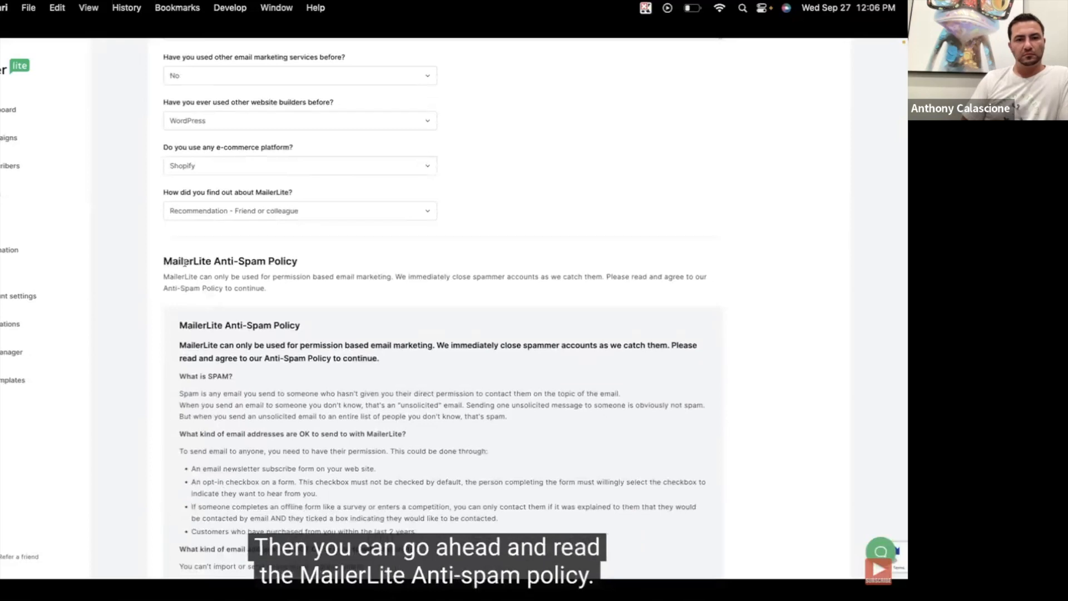
{"action": "scroll", "coordinate": [225, 273], "scroll_direction": "down", "scroll_amount": 15}
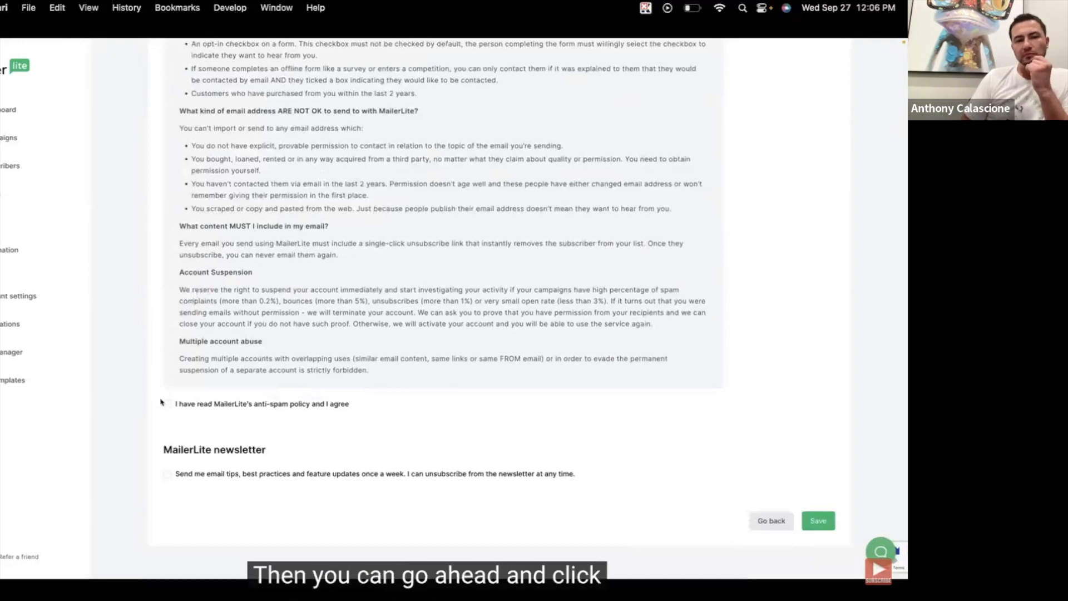
Agree to the anti-spam policy, subscribe to the MailerLite newsletter and save the profile.
{"action": "left_click", "coordinate": [168, 405]}
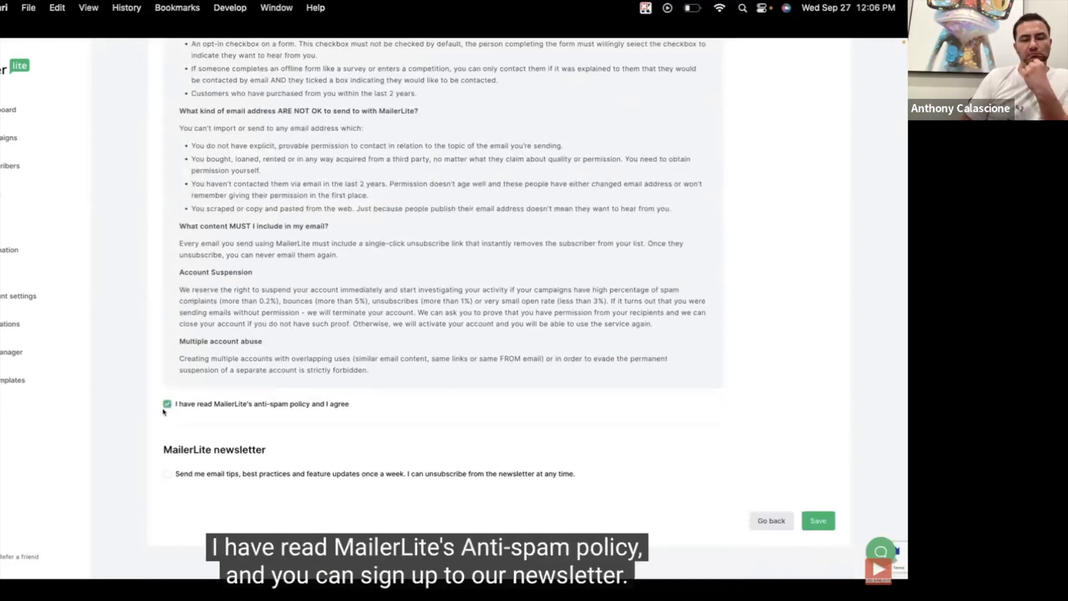
{"action": "left_click", "coordinate": [167, 475]}
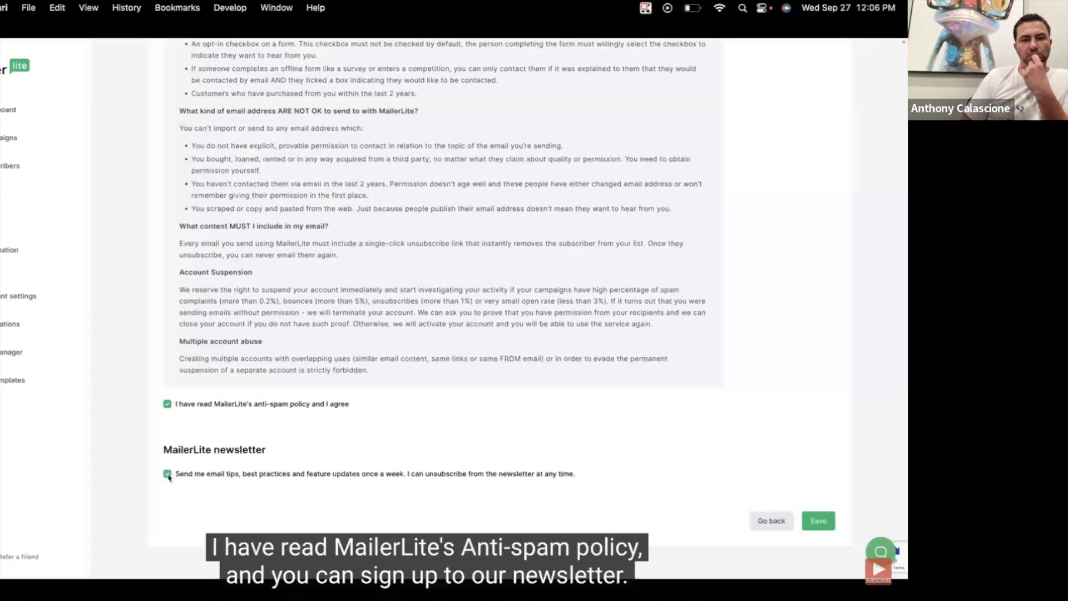
{"action": "left_click", "coordinate": [817, 527]}
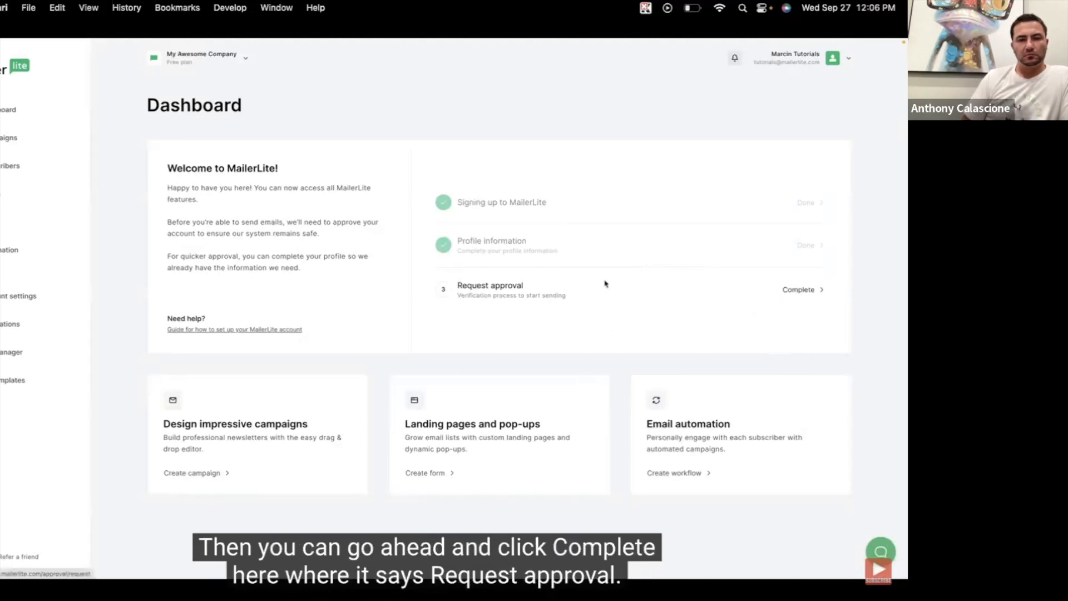
{"action": "left_click", "coordinate": [790, 290]}
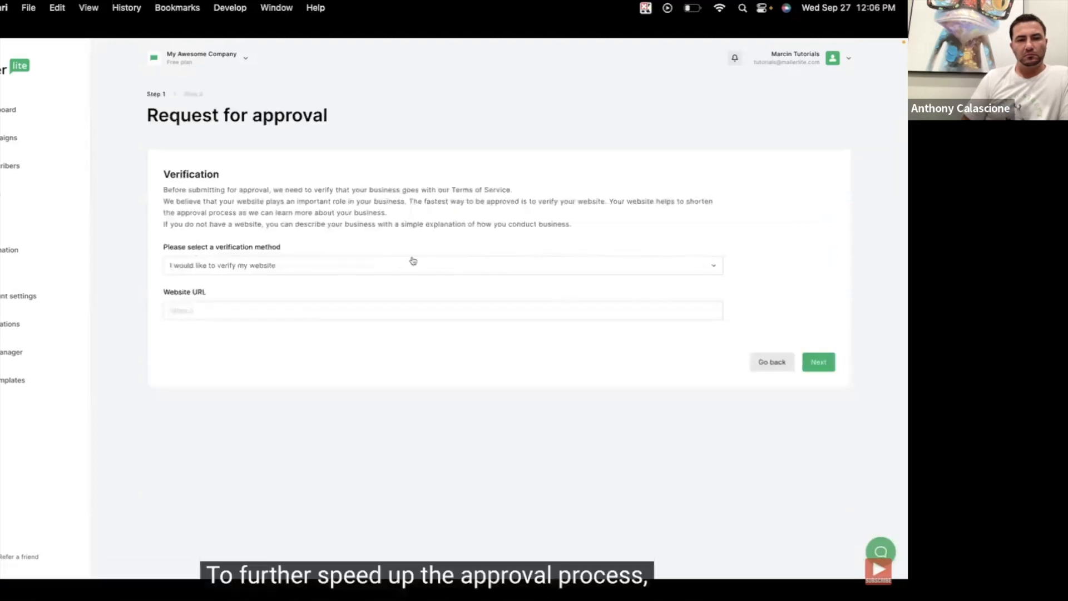
{"action": "left_click", "coordinate": [218, 313]}
{"action": "type", "text": "https://www.mai"}
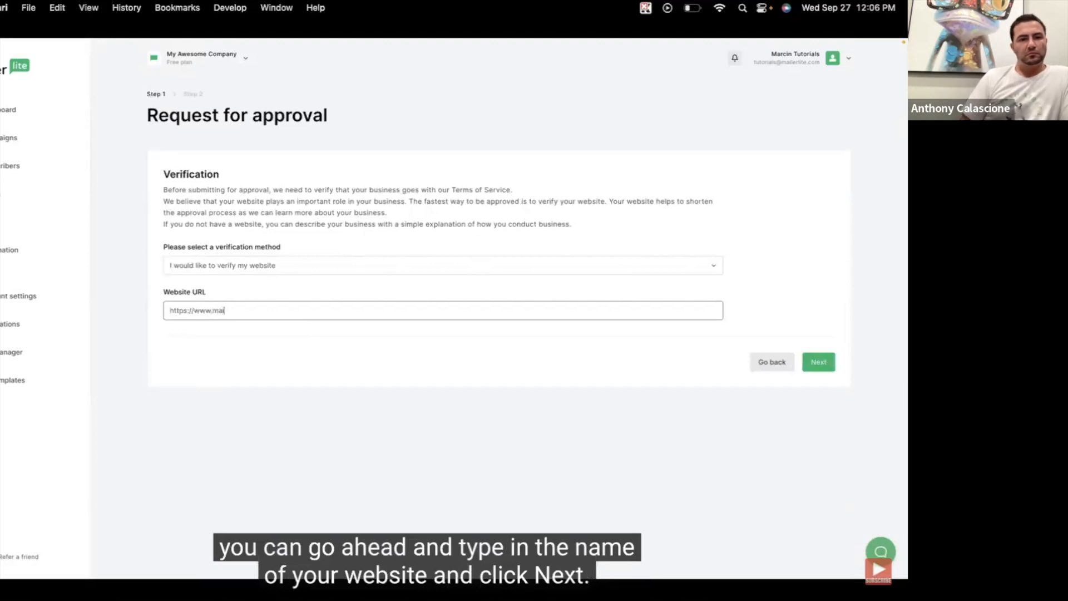
{"action": "type", "text": "lerlite.com"}
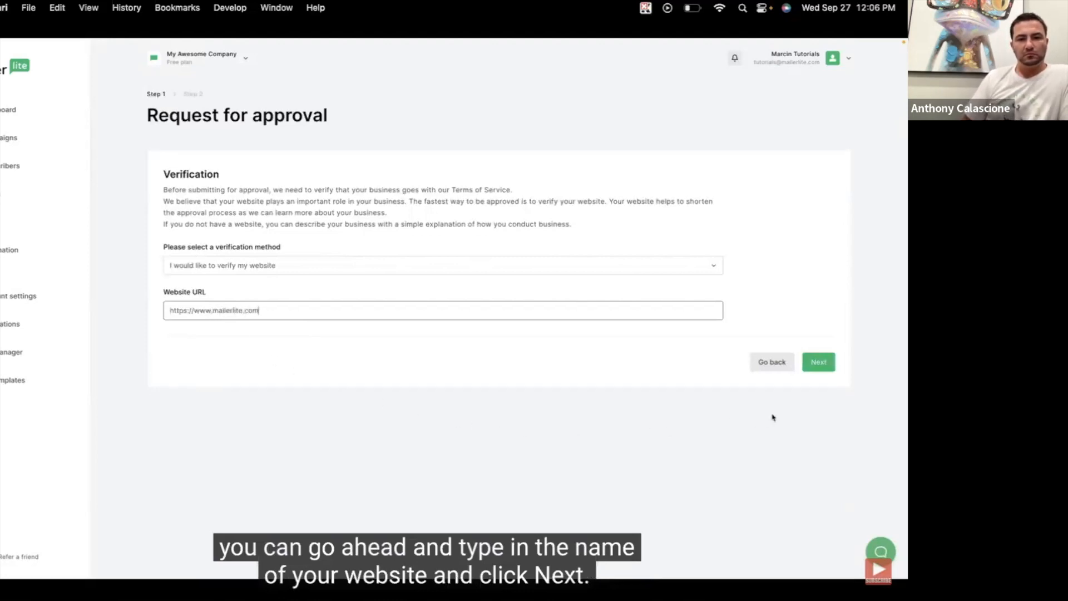
{"action": "left_click", "coordinate": [715, 269]}
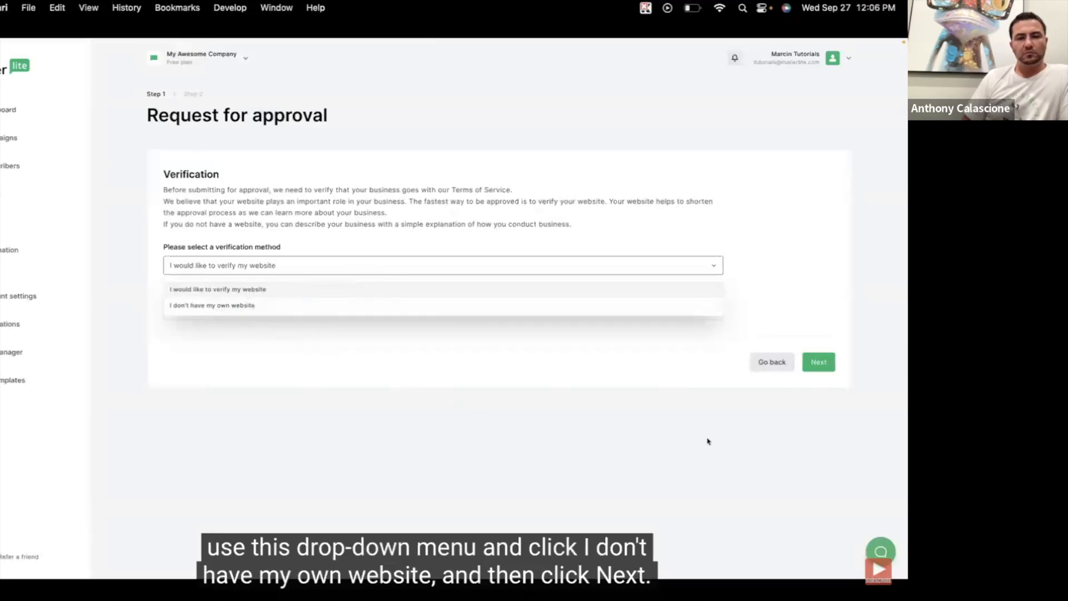
{"action": "left_click", "coordinate": [821, 365]}
{"action": "left_click", "coordinate": [821, 364]}
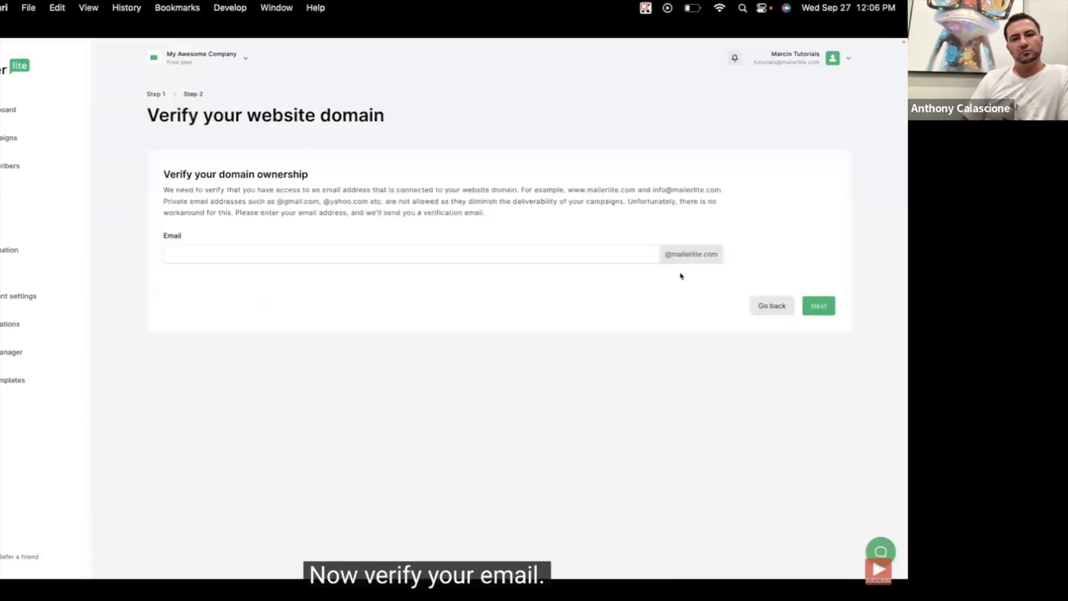
Submit the domain email address for ownership verification and confirm it from the verification email in Gmail.
{"action": "left_click", "coordinate": [594, 257]}
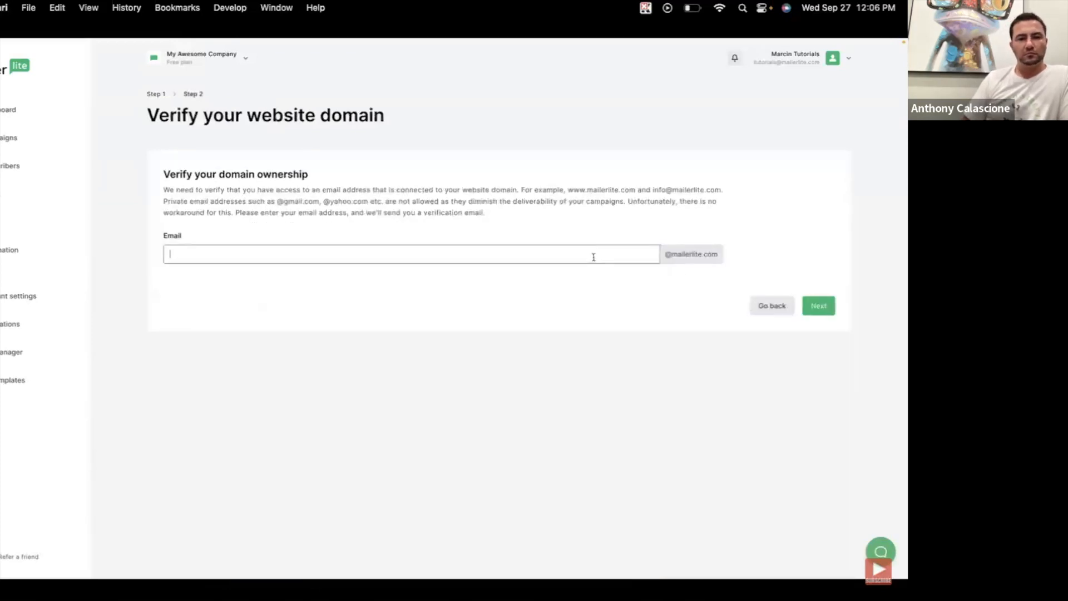
{"action": "type", "text": "tutorials"}
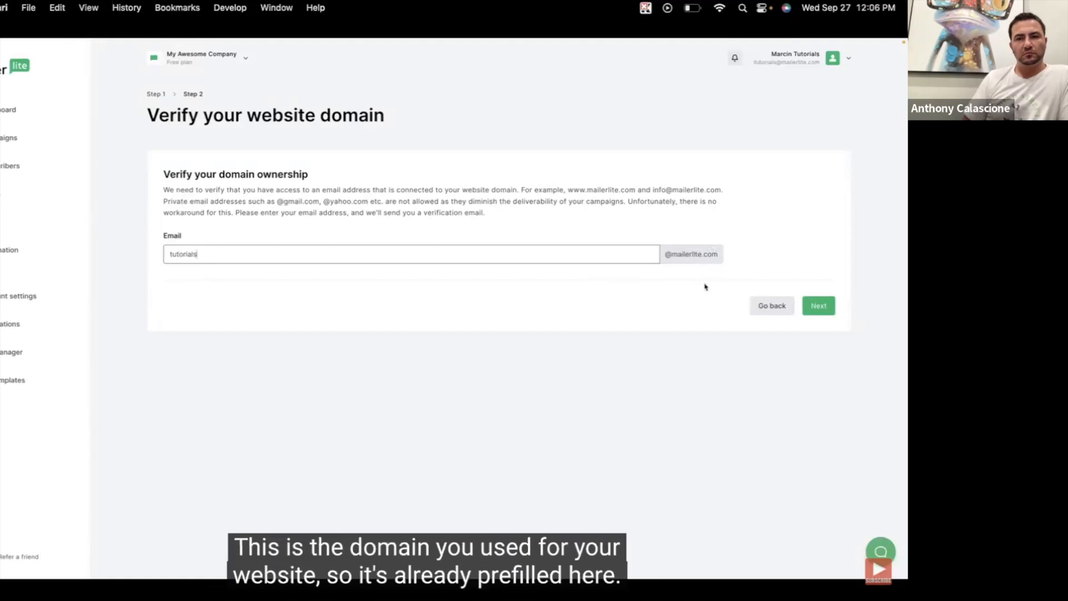
{"action": "left_click", "coordinate": [818, 310]}
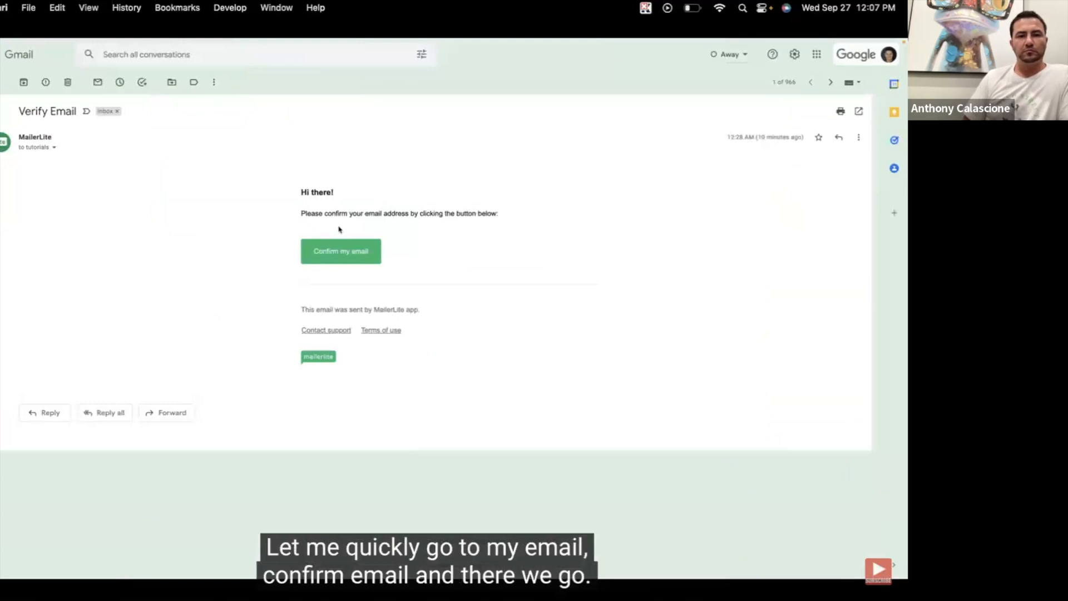
{"action": "left_click", "coordinate": [337, 254]}
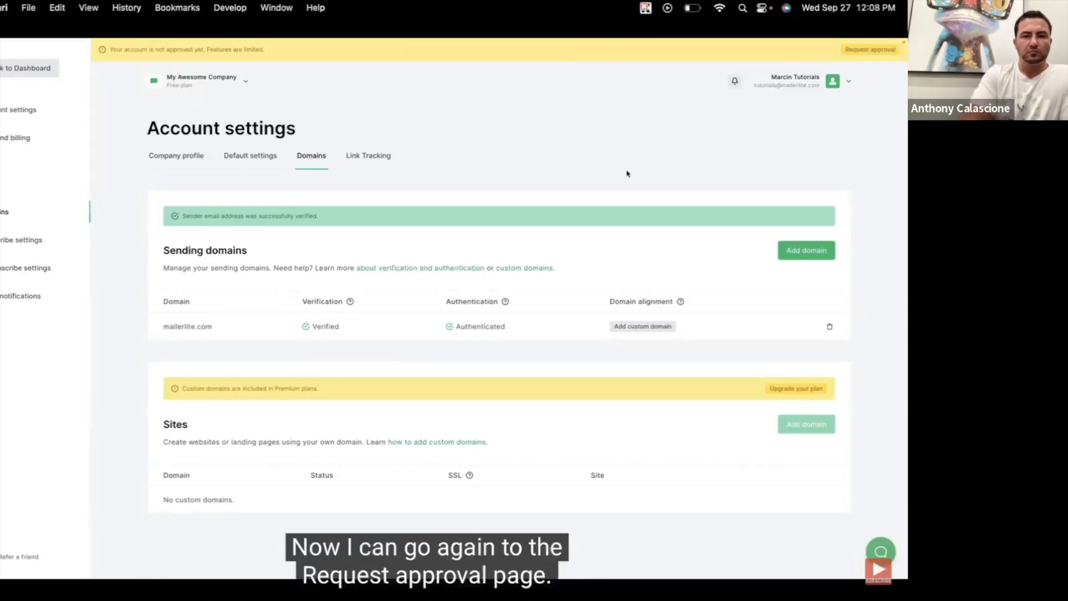
Return to the account approval request and check its review status on the dashboard.
{"action": "left_click", "coordinate": [875, 50]}
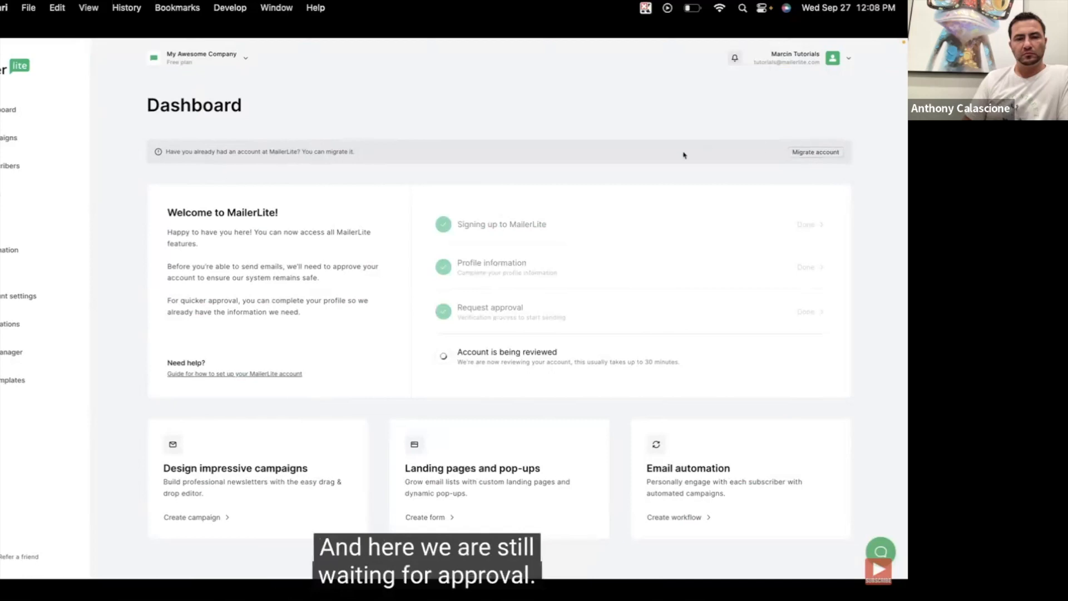
{"action": "left_click", "coordinate": [502, 354]}
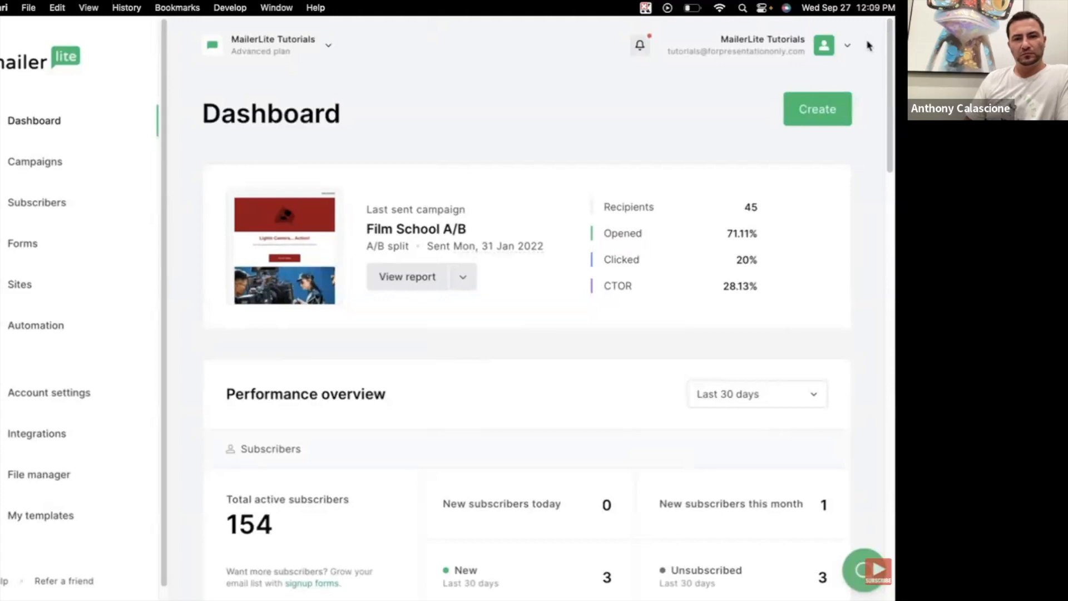
View the two-factor authentication setup in the user profile and close it without enabling it.
{"action": "left_click", "coordinate": [808, 48]}
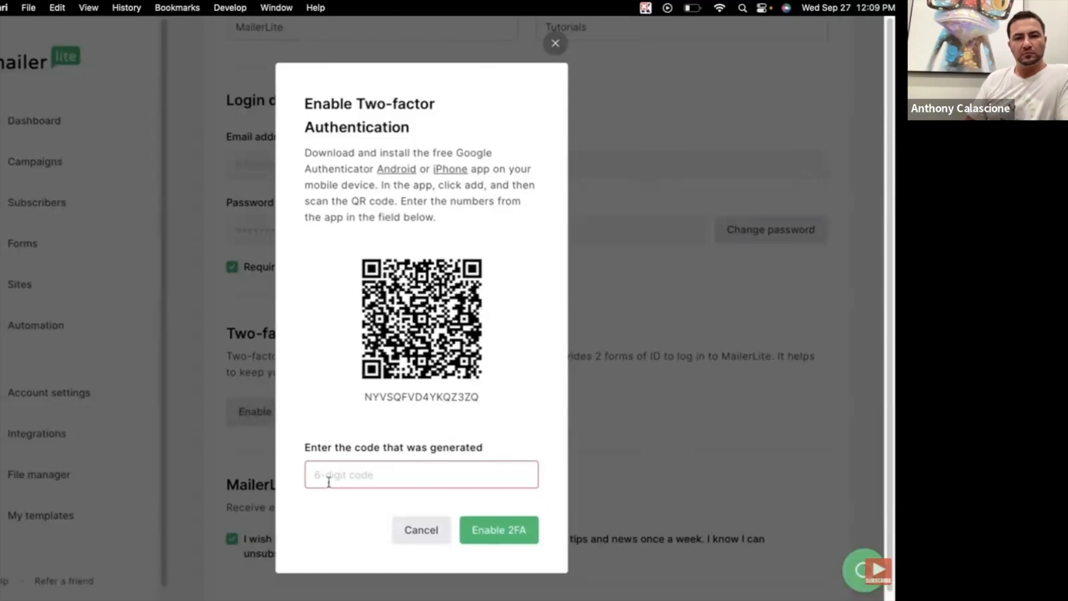
{"action": "left_click", "coordinate": [420, 529]}
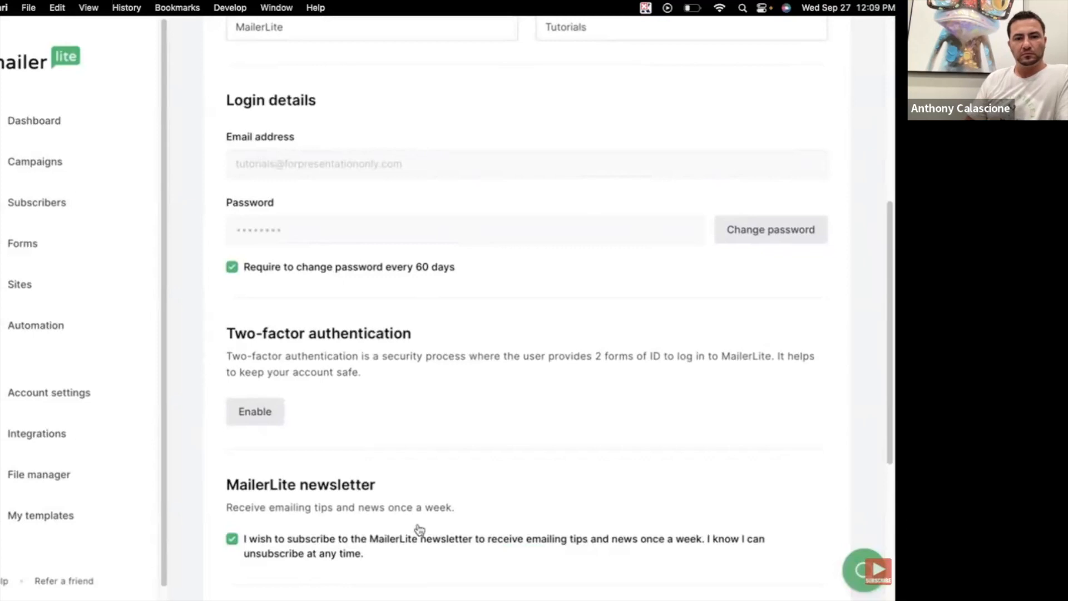
Try the Dark and Light themes, set the theme back to Auto and save the profile changes.
{"action": "scroll", "coordinate": [420, 529], "scroll_direction": "down", "scroll_amount": 5}
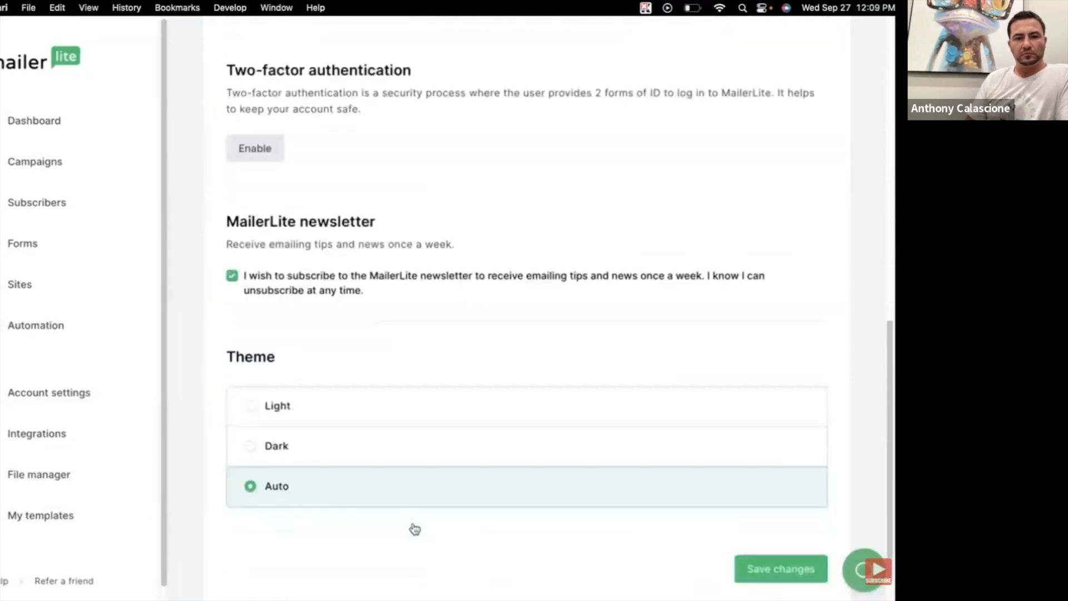
{"action": "left_click", "coordinate": [250, 412]}
{"action": "left_click", "coordinate": [251, 372]}
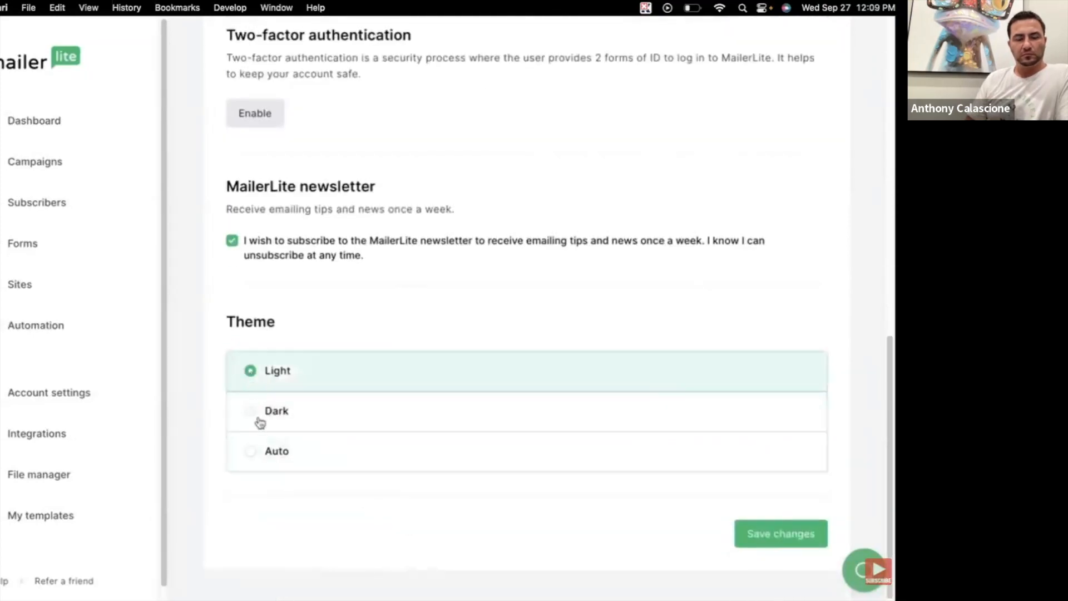
{"action": "left_click", "coordinate": [251, 452]}
{"action": "left_click", "coordinate": [784, 534]}
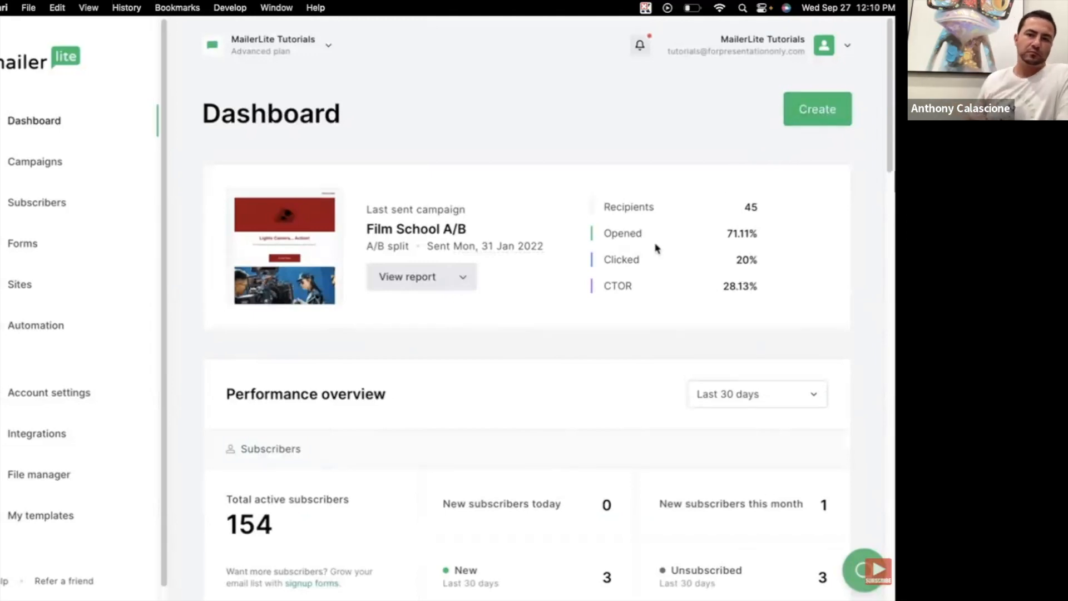
Review the dashboard's performance overview, checking the available date ranges and the subscriber, campaign, automation and form statistics.
{"action": "left_click", "coordinate": [816, 401]}
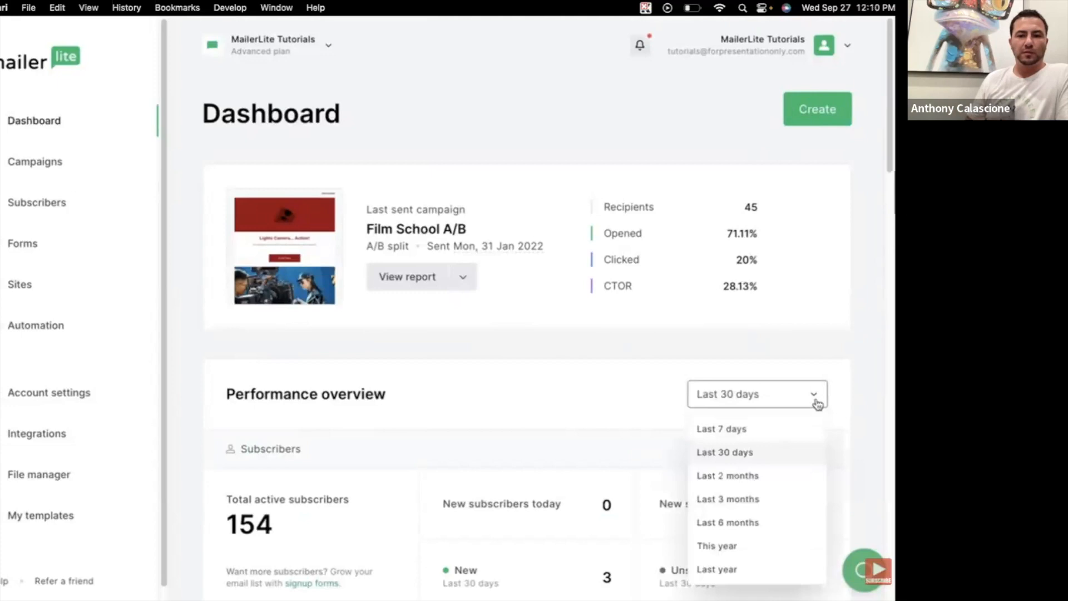
{"action": "left_click", "coordinate": [817, 401]}
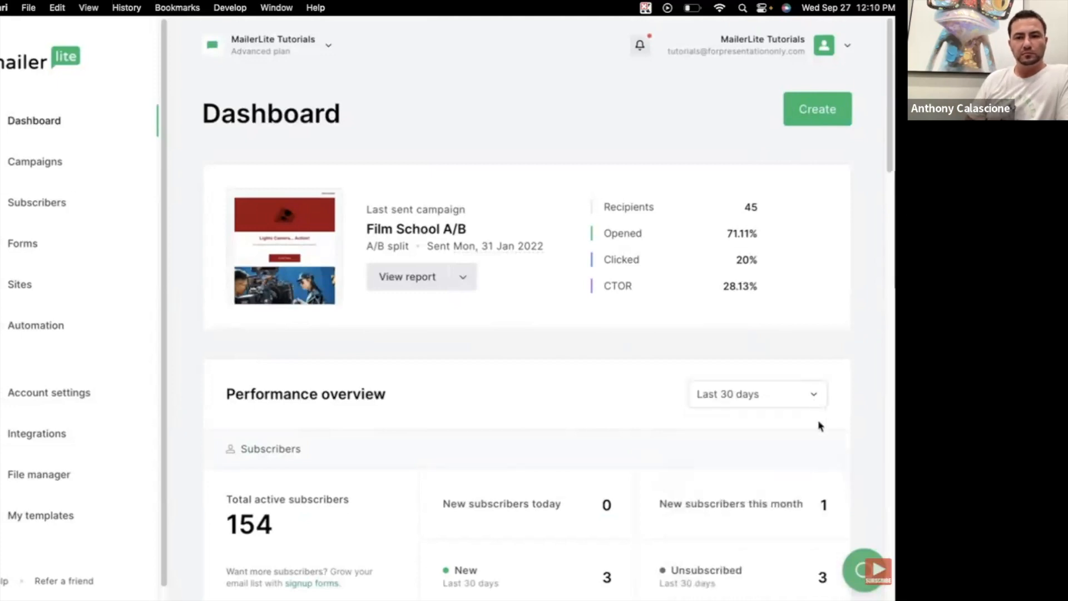
{"action": "scroll", "coordinate": [868, 475], "scroll_direction": "down", "scroll_amount": 6}
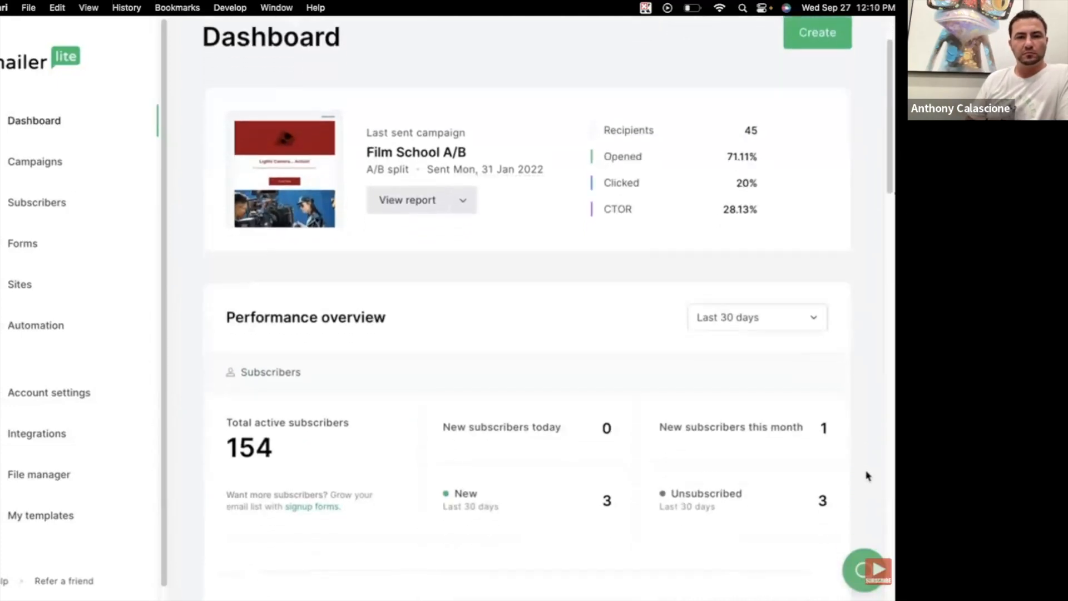
{"action": "scroll", "coordinate": [868, 475], "scroll_direction": "down", "scroll_amount": 5}
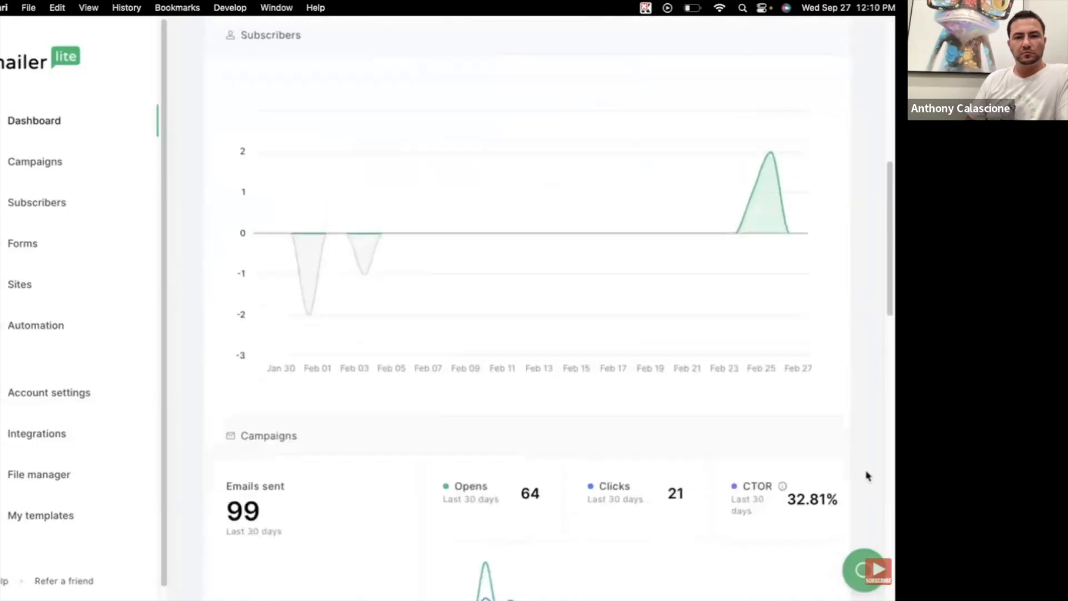
{"action": "scroll", "coordinate": [868, 476], "scroll_direction": "down", "scroll_amount": 5}
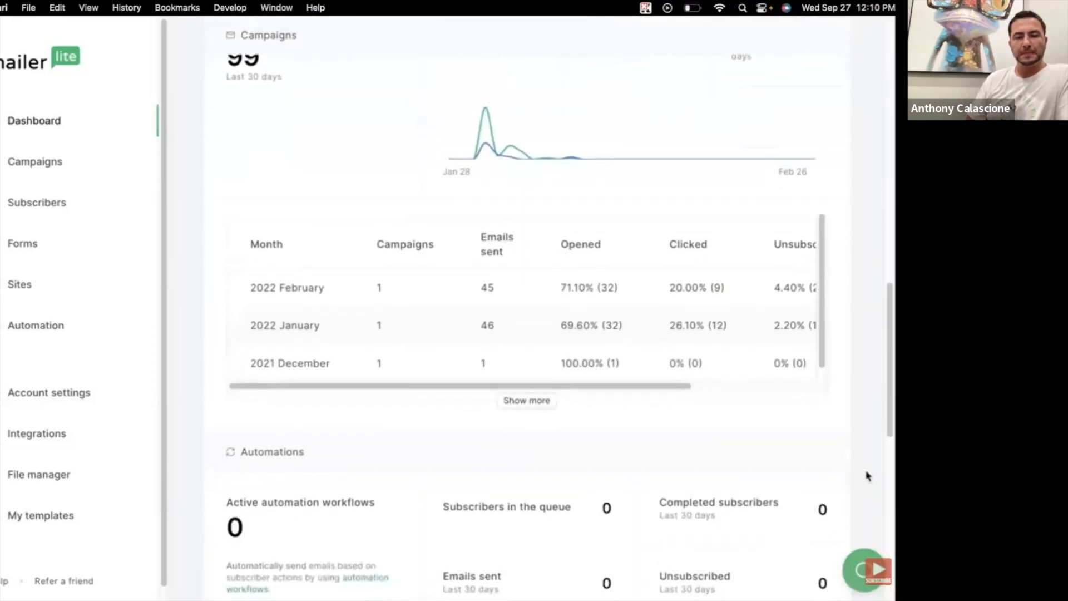
{"action": "scroll", "coordinate": [867, 476], "scroll_direction": "down", "scroll_amount": 5}
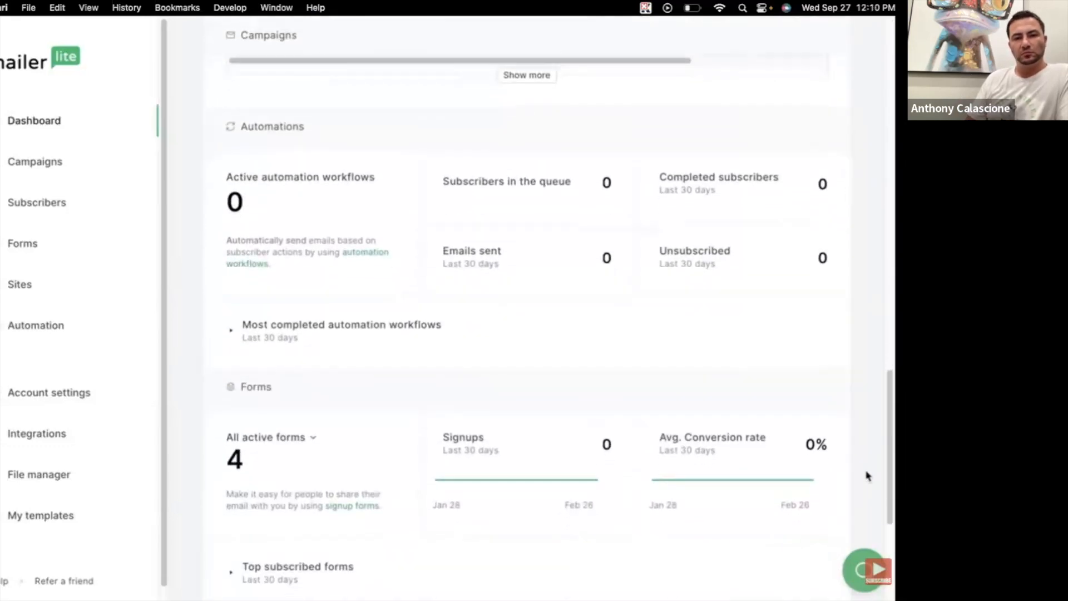
{"action": "scroll", "coordinate": [868, 476], "scroll_direction": "down", "scroll_amount": 5}
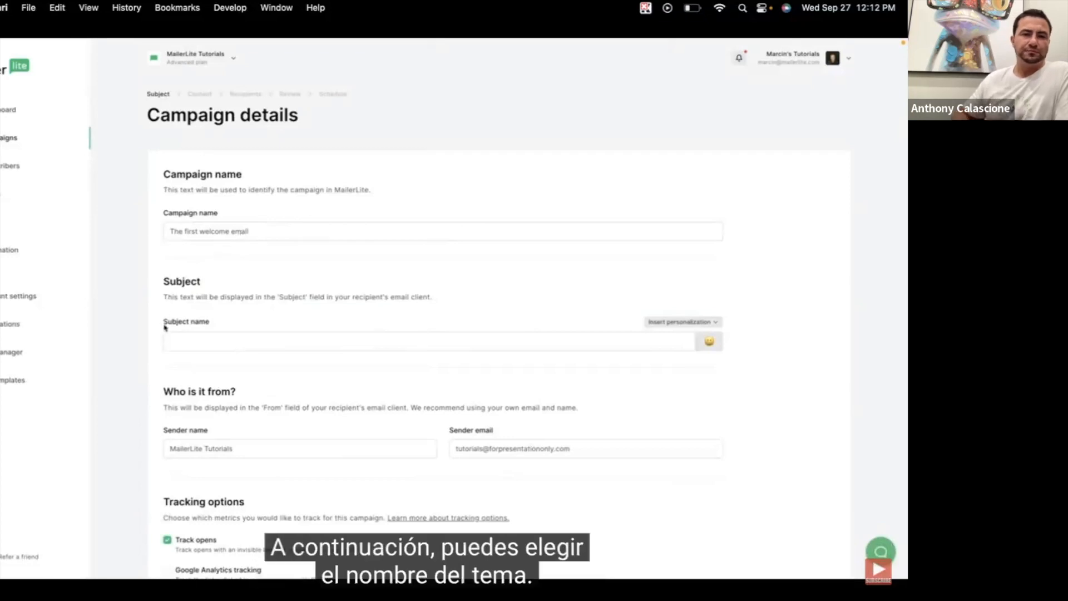
Set the campaign subject to "Welcome {$name}!" using the Name personalization and finish it with a smiley emoji.
{"action": "left_click", "coordinate": [186, 338]}
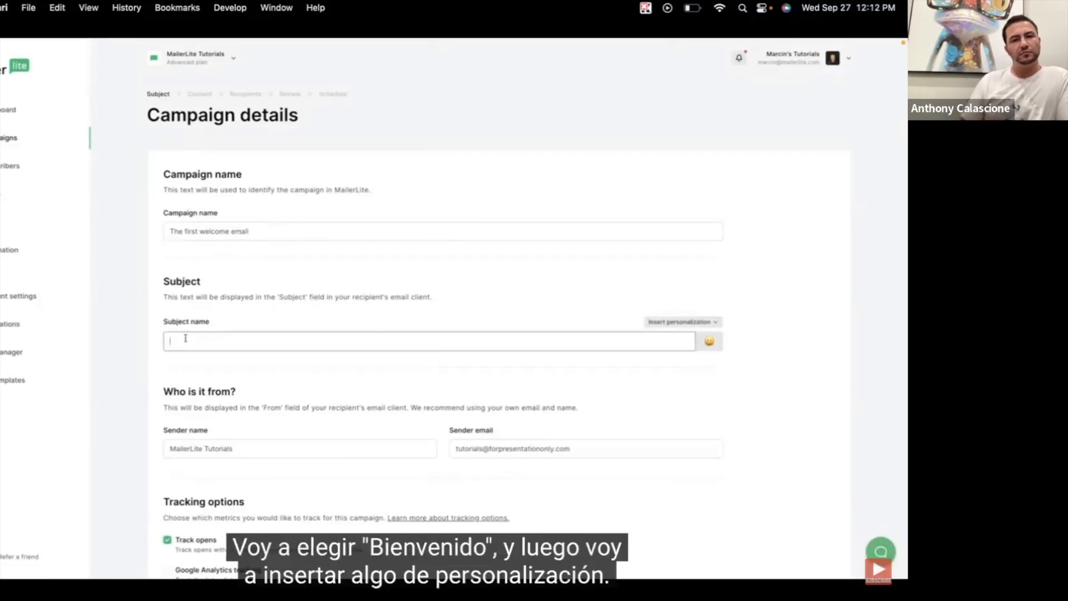
{"action": "type", "text": "Welcome"}
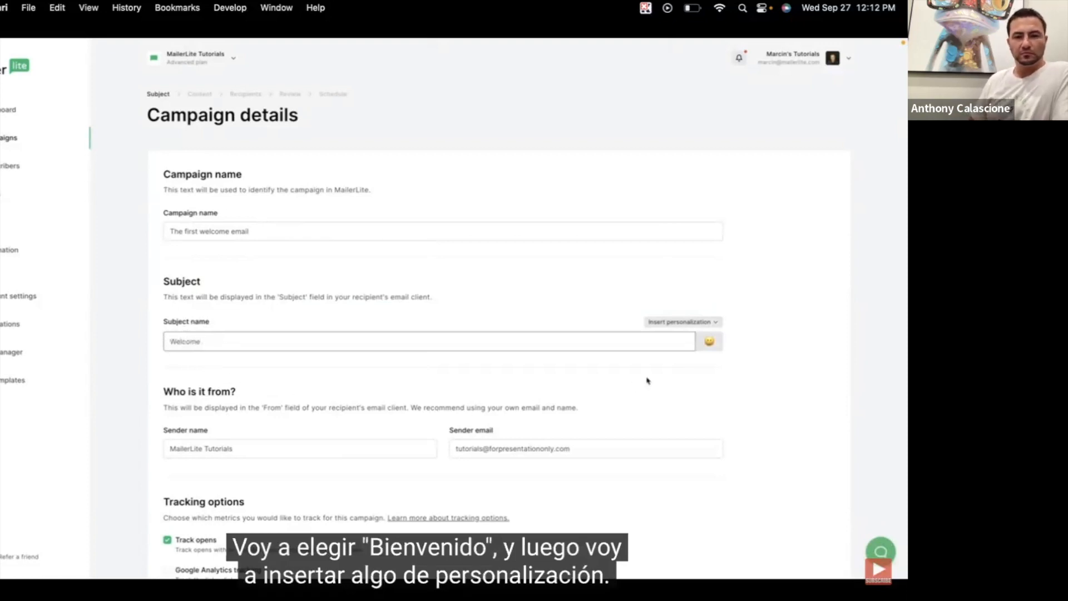
{"action": "left_click", "coordinate": [693, 321]}
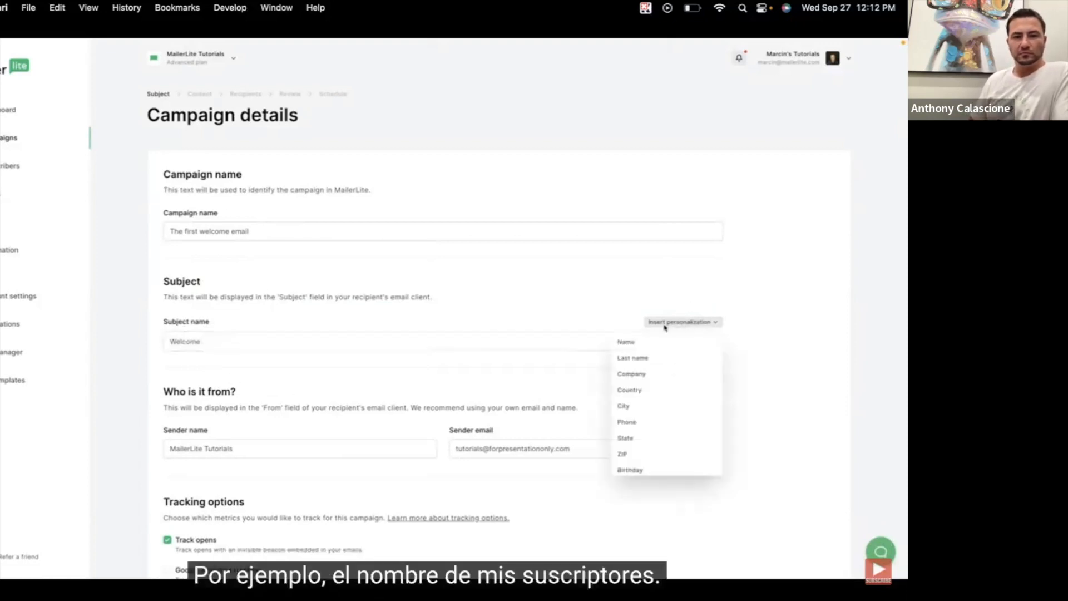
{"action": "left_click", "coordinate": [628, 342]}
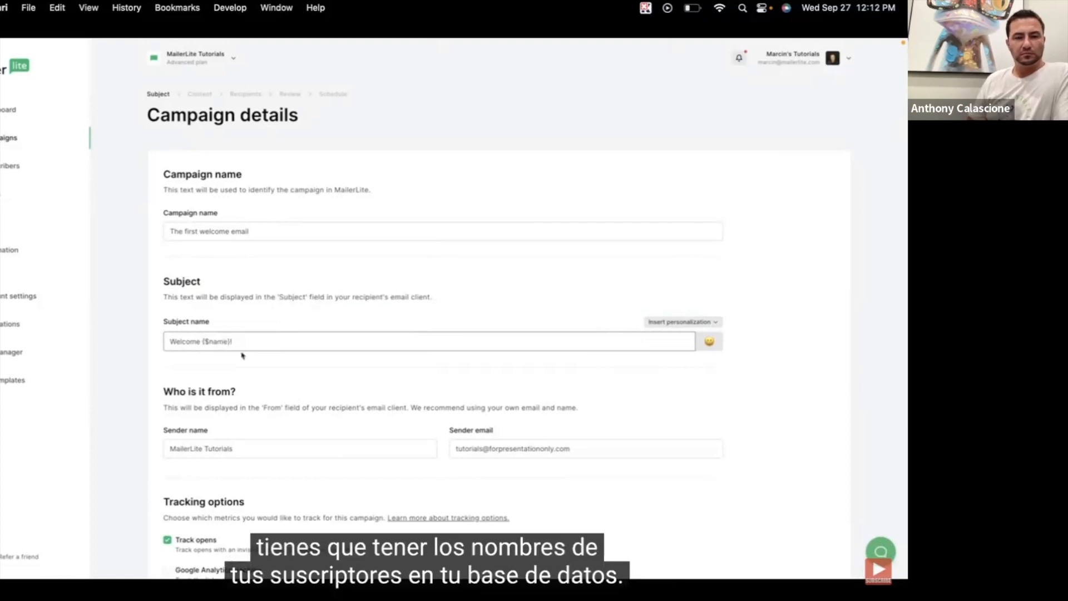
{"action": "left_click", "coordinate": [710, 342]}
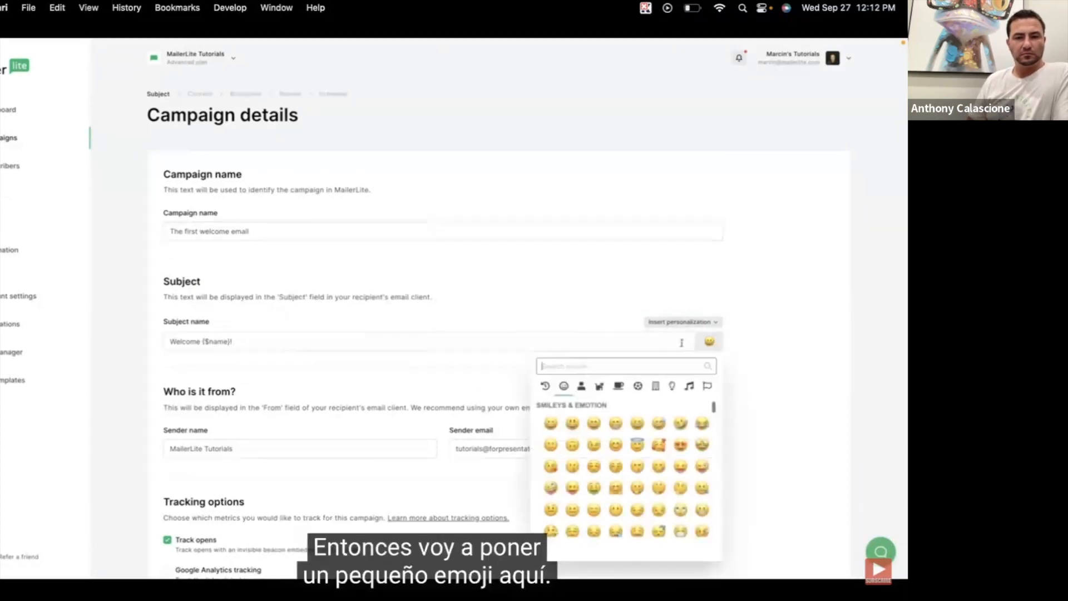
{"action": "left_click", "coordinate": [550, 423]}
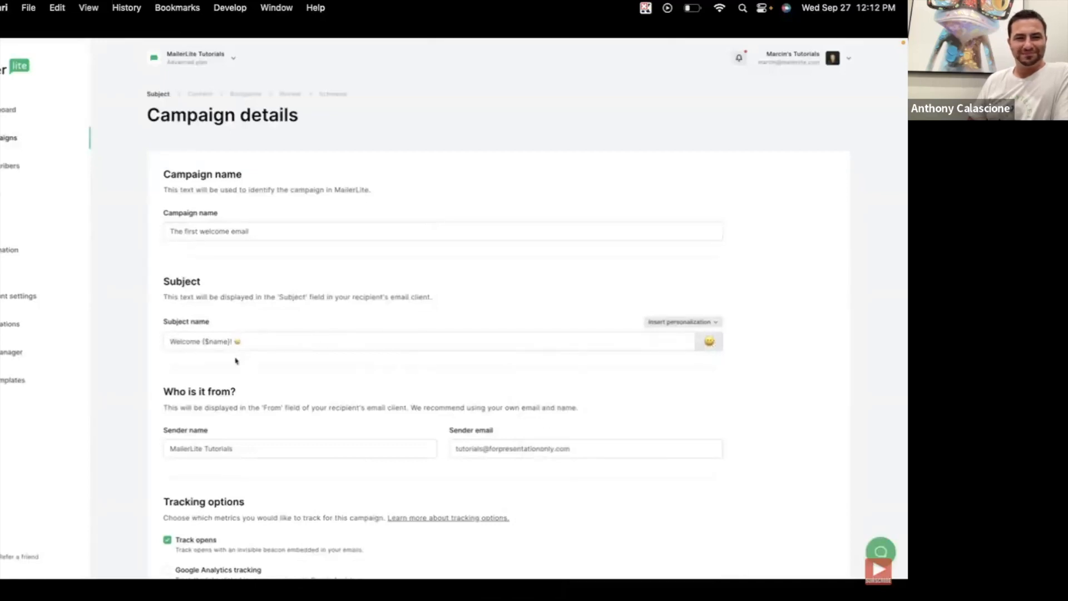
Turn off open tracking, leave Google Analytics tracking disabled and the language as English, and continue to the email design.
{"action": "scroll", "coordinate": [237, 360], "scroll_direction": "down", "scroll_amount": 3}
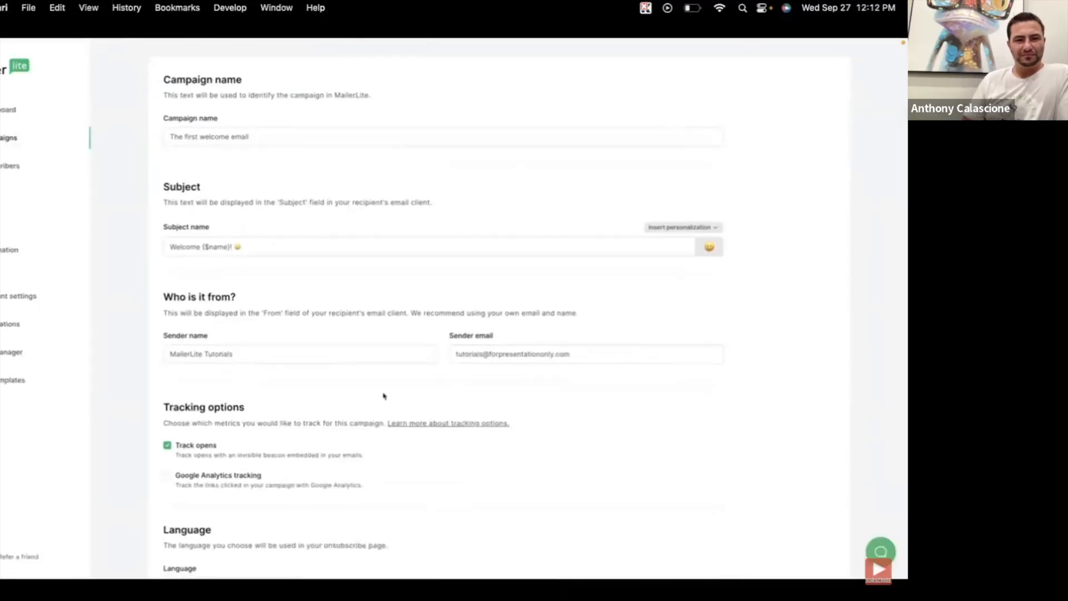
{"action": "scroll", "coordinate": [496, 351], "scroll_direction": "down", "scroll_amount": 4}
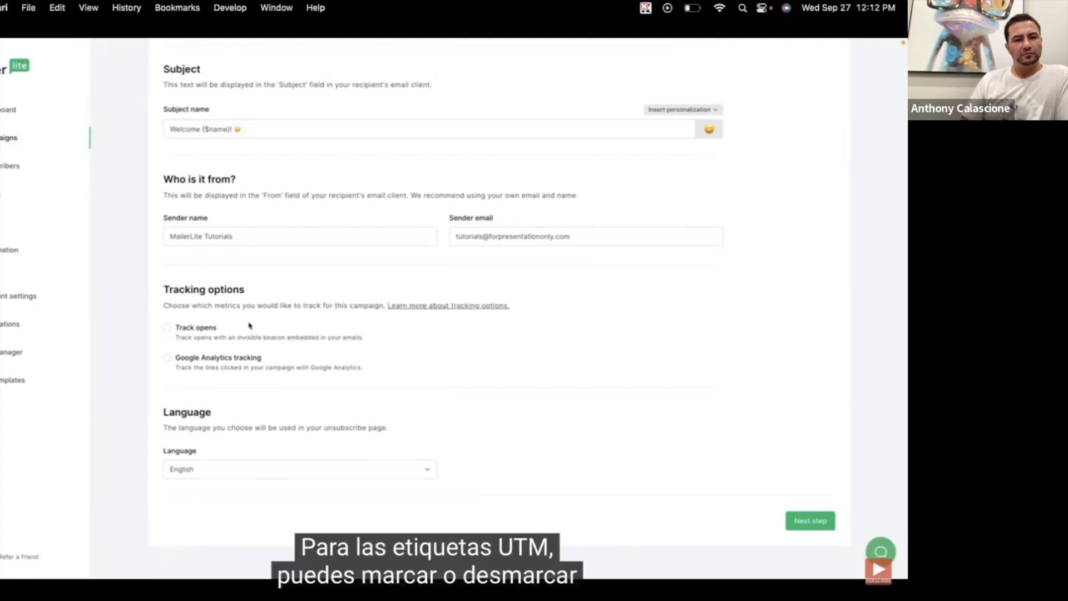
{"action": "left_click", "coordinate": [168, 358]}
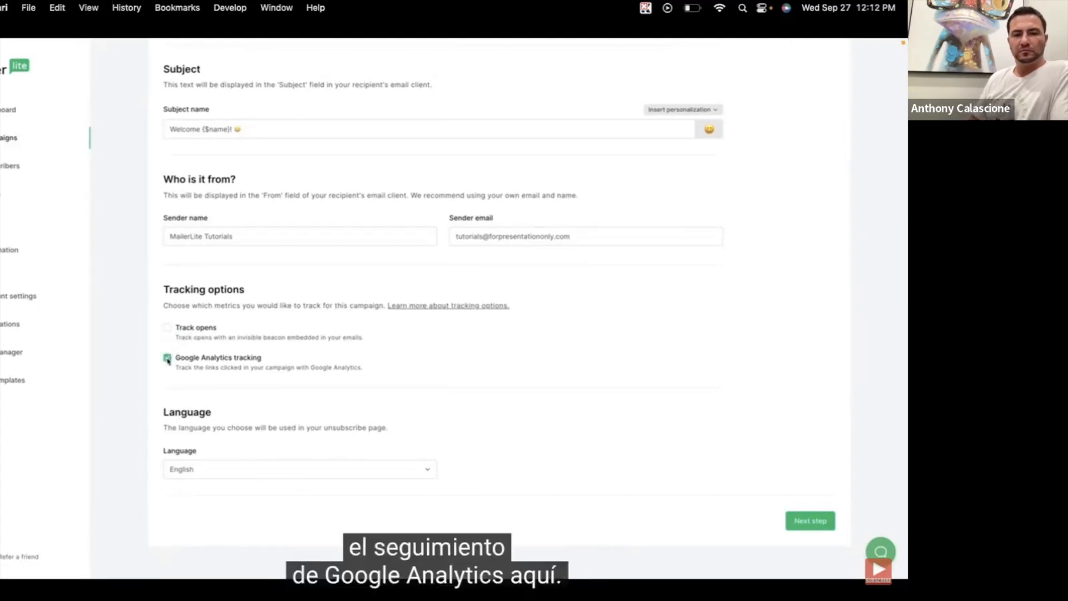
{"action": "left_click", "coordinate": [168, 359]}
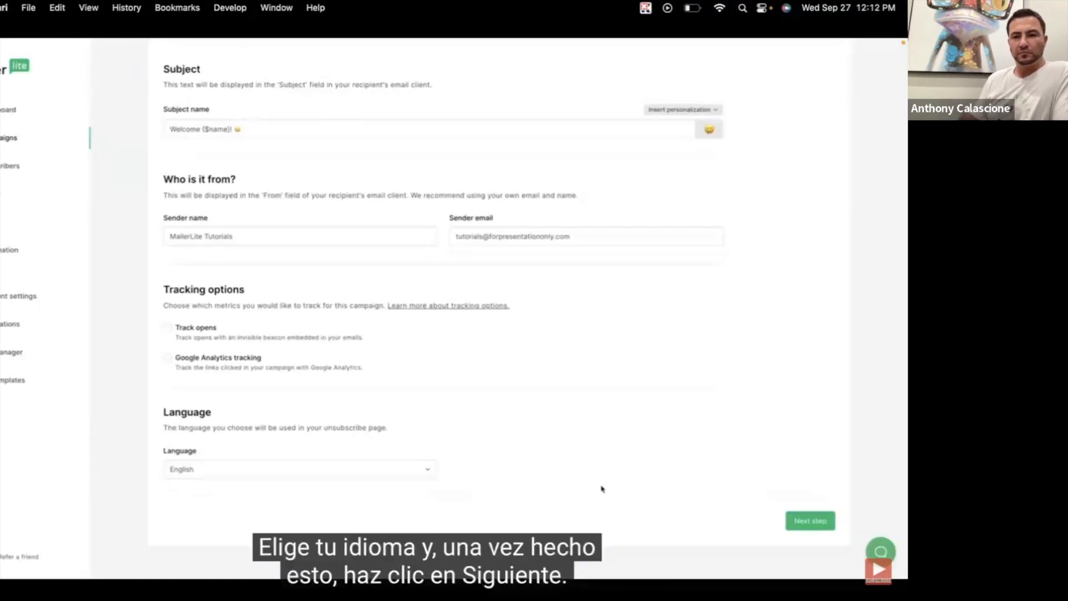
{"action": "left_click", "coordinate": [811, 521]}
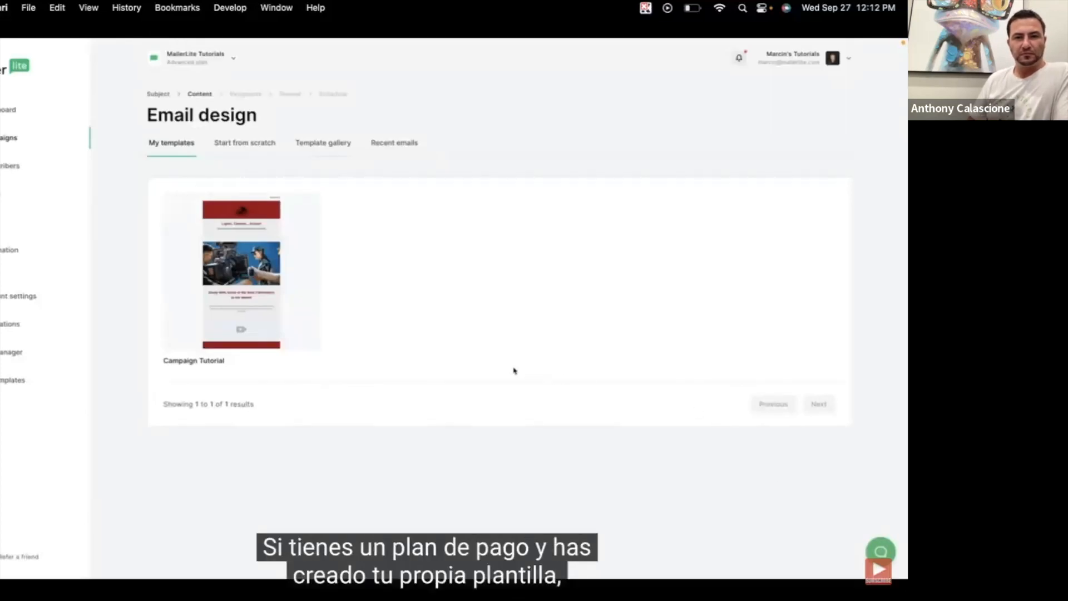
Browse the template gallery and recent emails, and start the design from scratch in the drag & drop editor.
{"action": "mouse_move", "coordinate": [197, 286]}
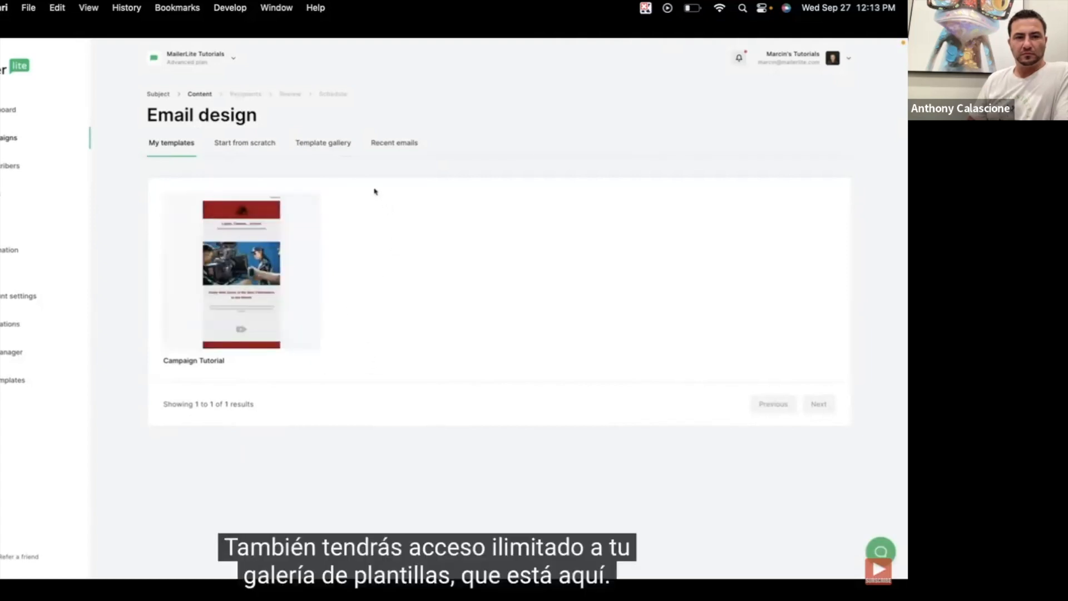
{"action": "left_click", "coordinate": [322, 143]}
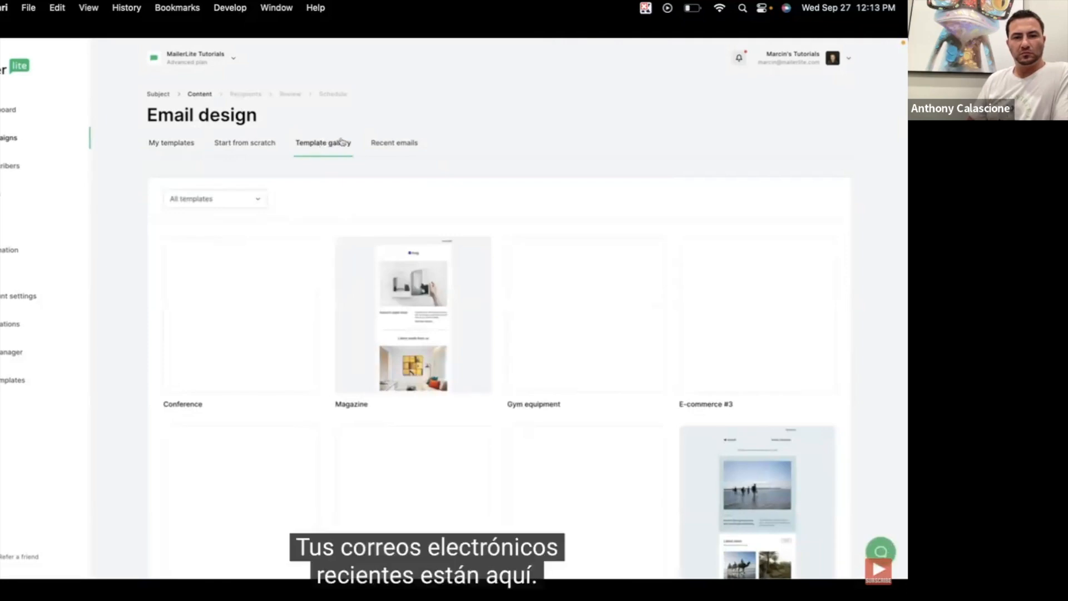
{"action": "left_click", "coordinate": [396, 144]}
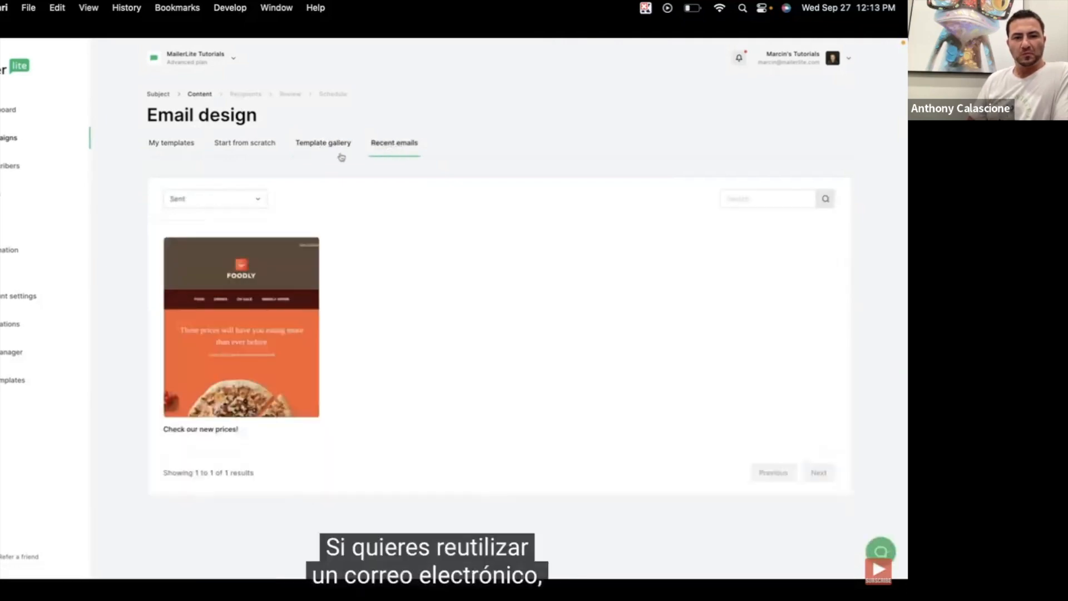
{"action": "mouse_move", "coordinate": [211, 242]}
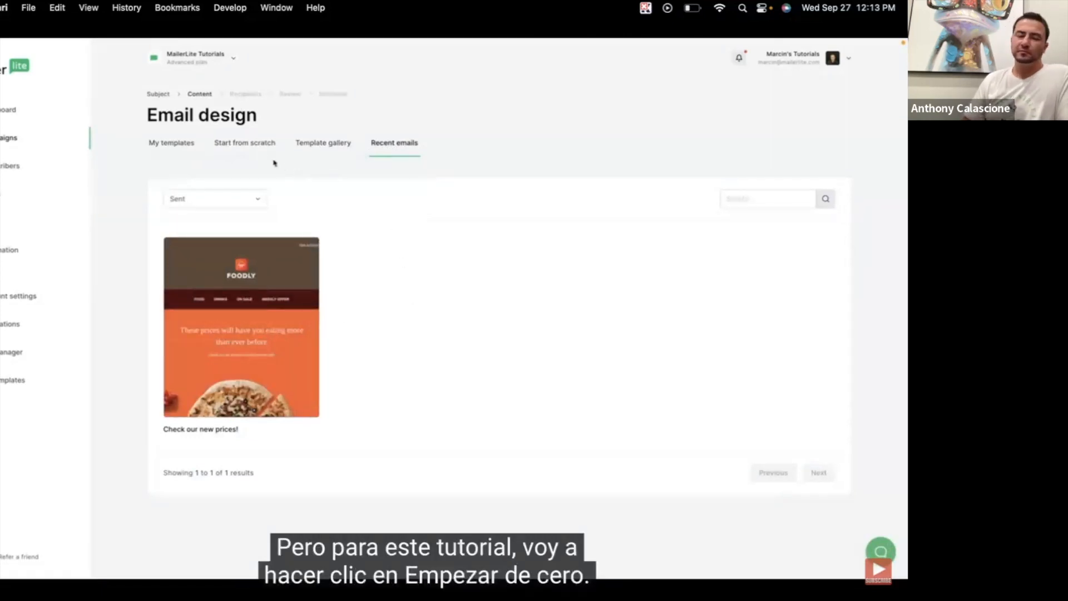
{"action": "left_click", "coordinate": [241, 146]}
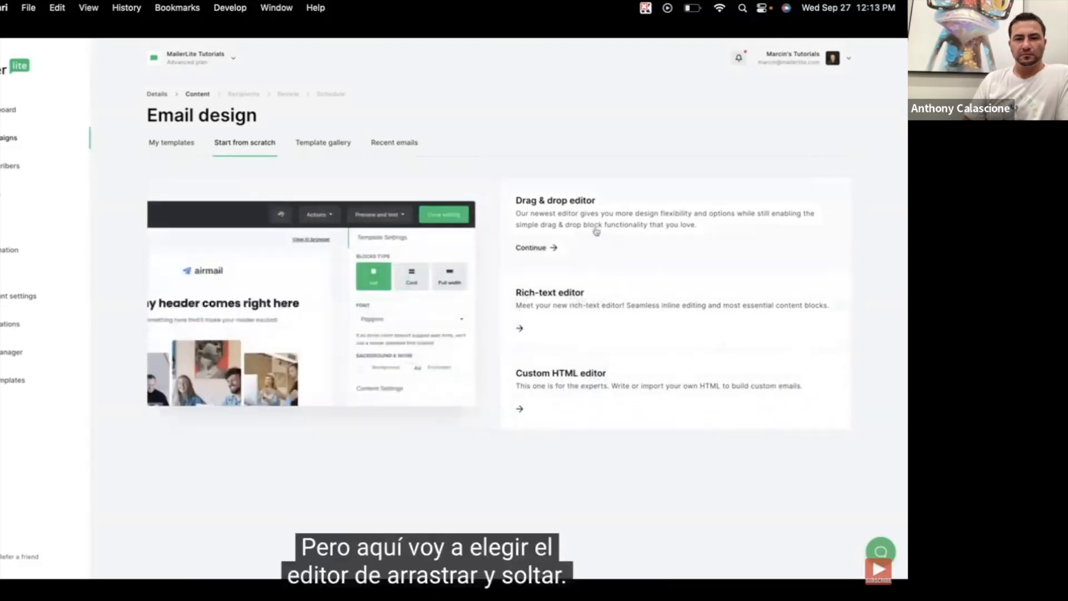
{"action": "left_click", "coordinate": [529, 248]}
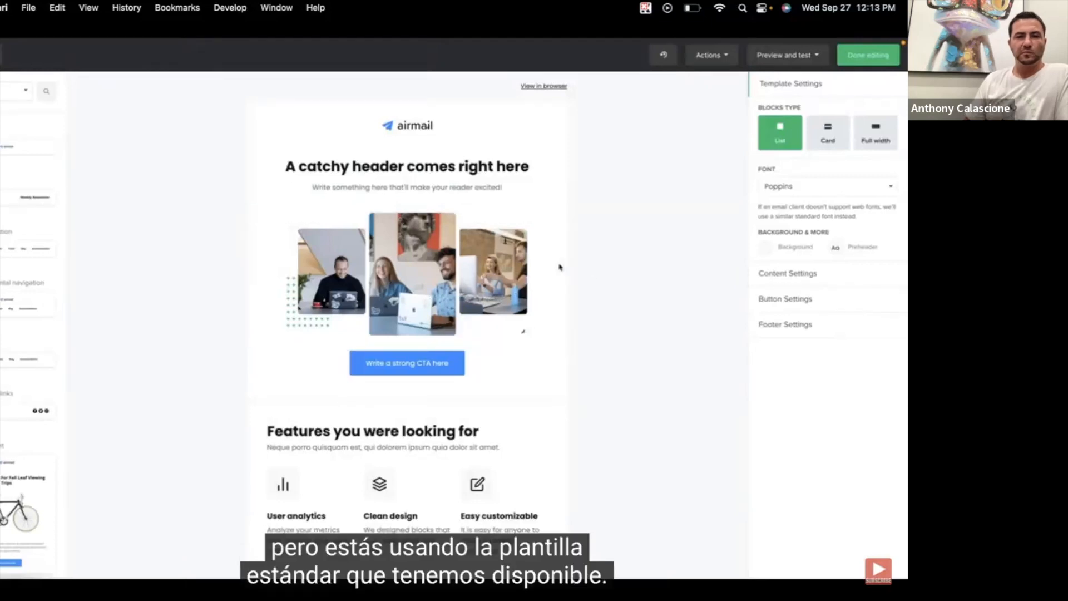
Replace the photo collage and "Write a strong CTA here" button below the header with the bicycle article block.
{"action": "left_click", "coordinate": [549, 214]}
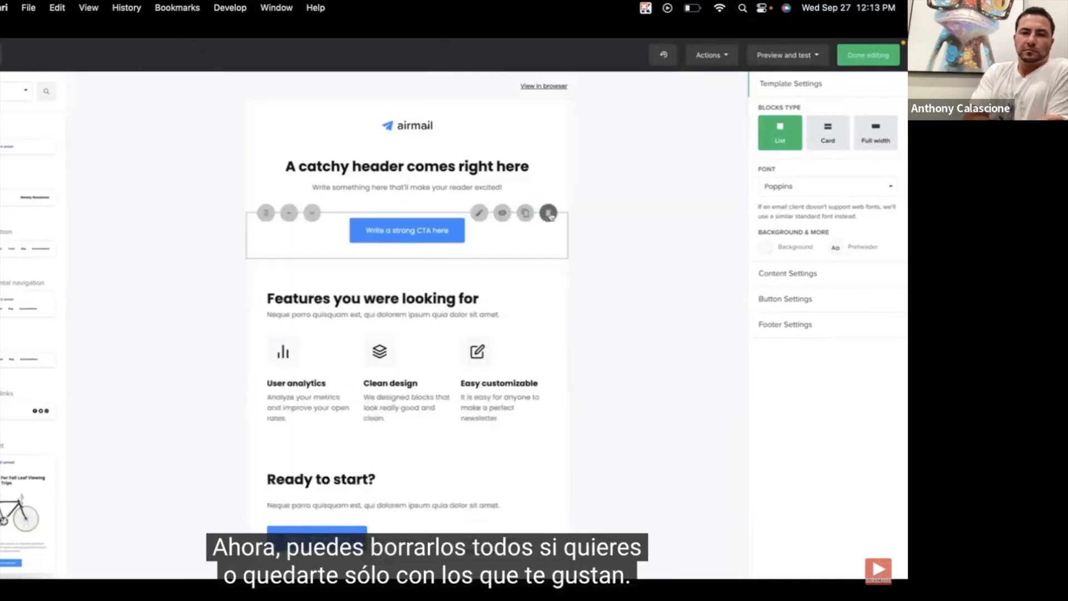
{"action": "left_click", "coordinate": [550, 215]}
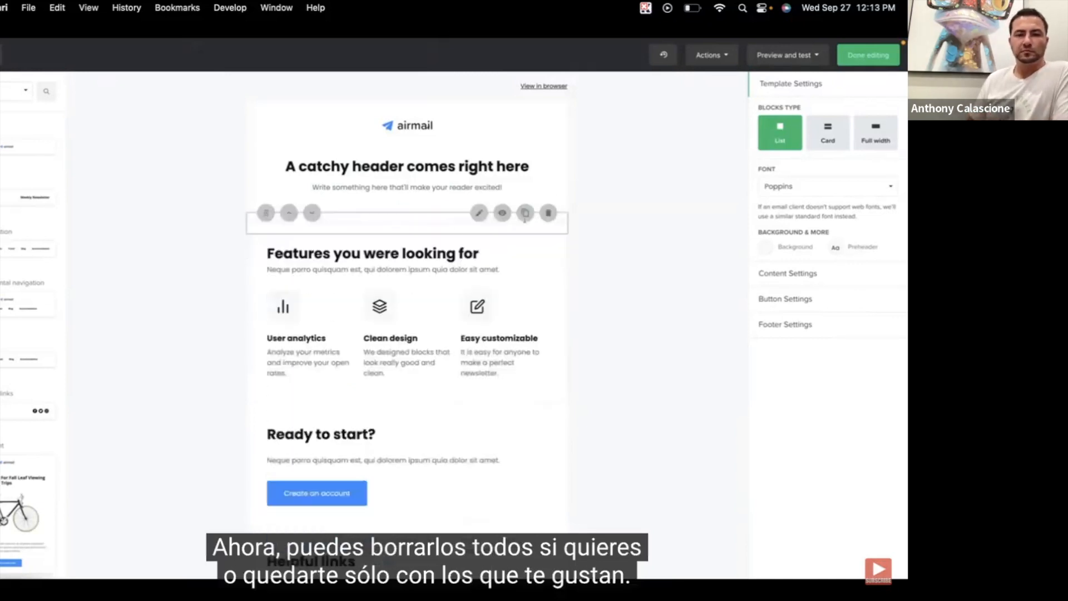
{"action": "scroll", "coordinate": [13, 300], "scroll_direction": "down", "scroll_amount": 6}
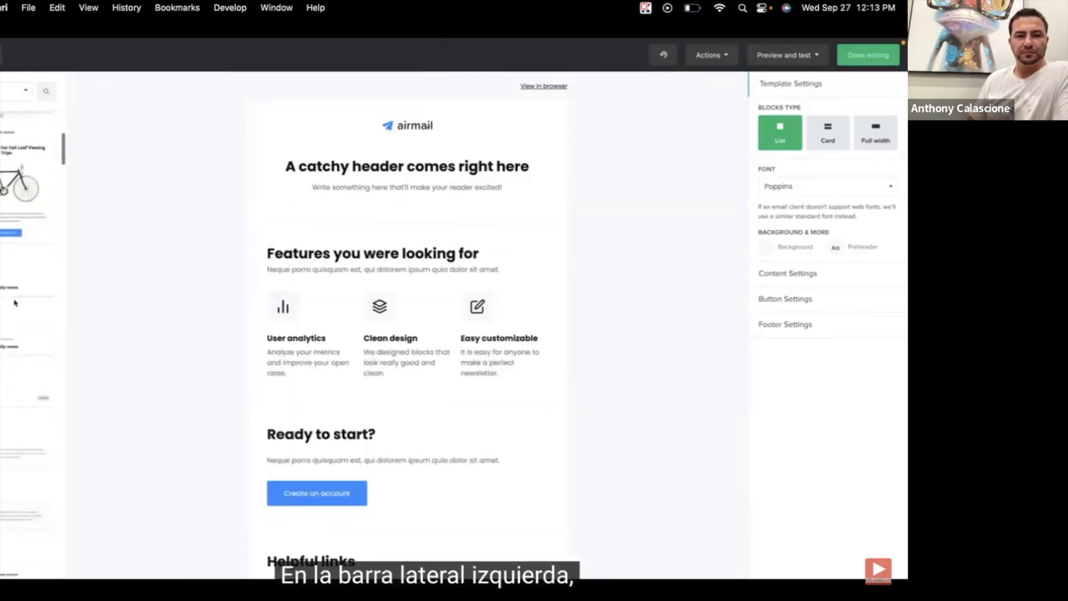
{"action": "left_click_drag", "start_coordinate": [64, 190], "coordinate": [386, 214]}
{"action": "scroll", "coordinate": [164, 319], "scroll_direction": "down", "scroll_amount": 5}
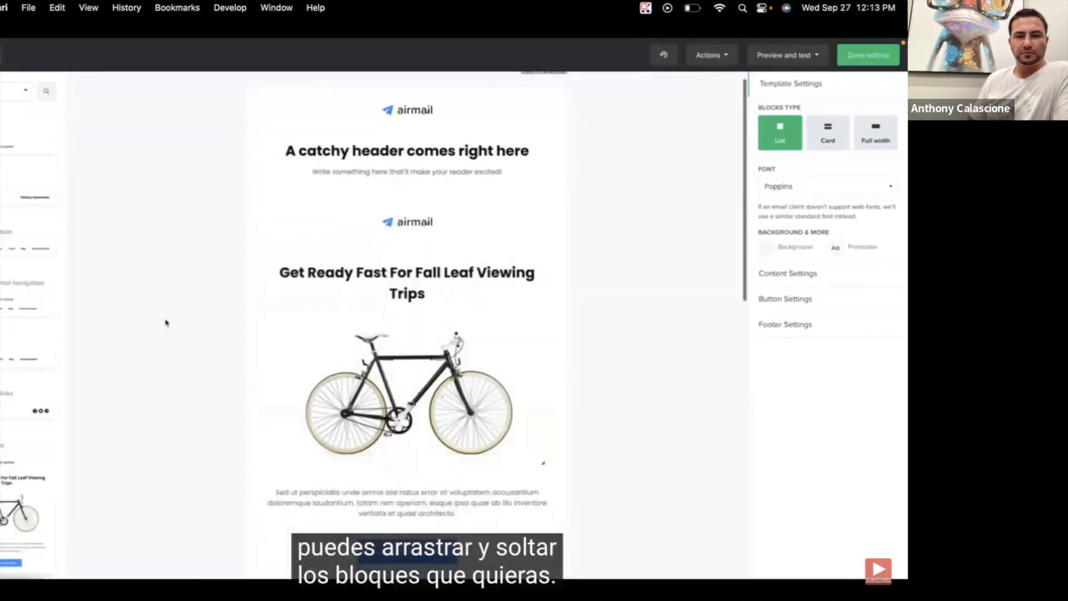
View the bicycle block's image, heading, text and button content settings and cancel without making changes.
{"action": "scroll", "coordinate": [166, 322], "scroll_direction": "down", "scroll_amount": 1}
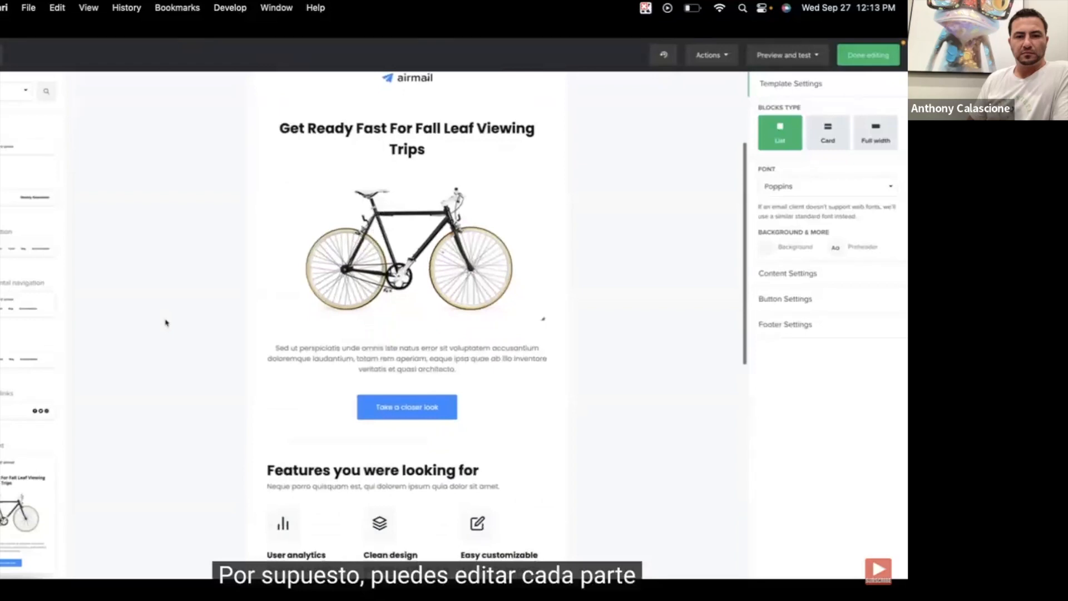
{"action": "left_click", "coordinate": [384, 360]}
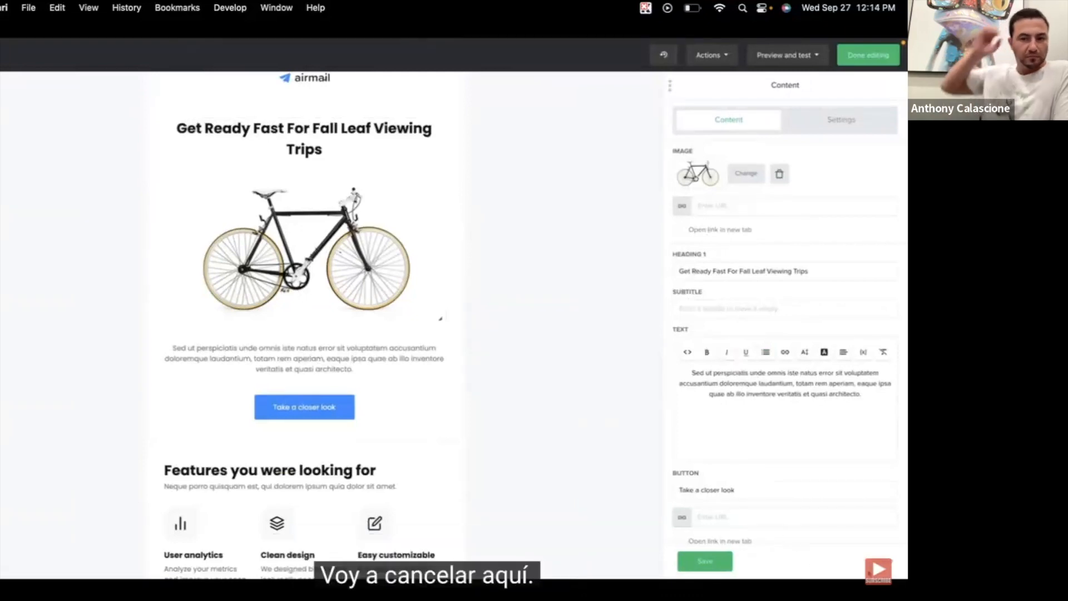
{"action": "left_click", "coordinate": [878, 563]}
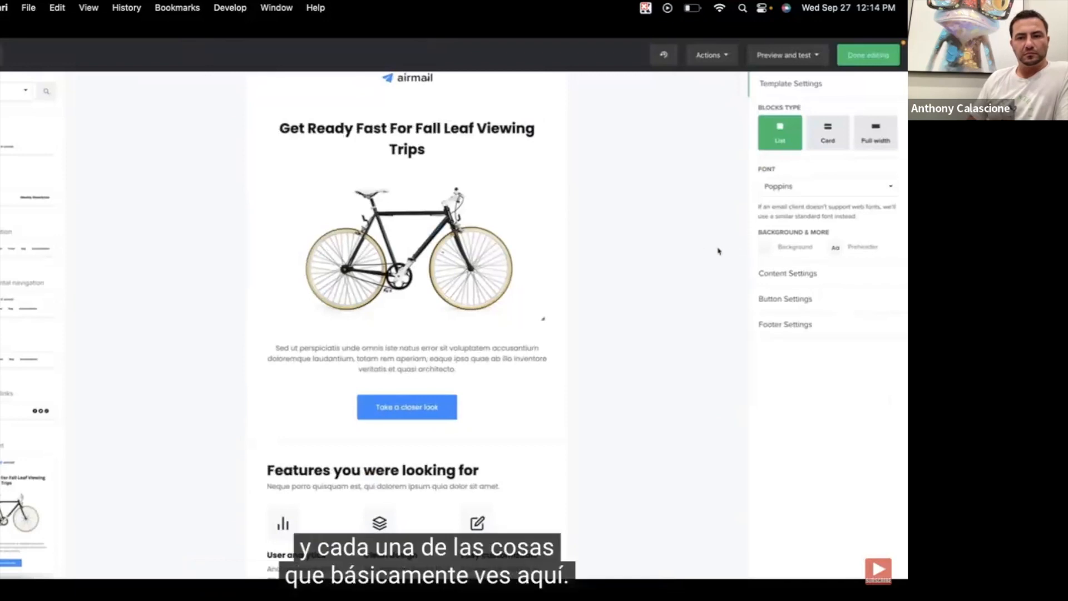
Change the email template's background color to light blue from the popular colors and apply it.
{"action": "left_click", "coordinate": [768, 252]}
{"action": "left_click", "coordinate": [684, 237]}
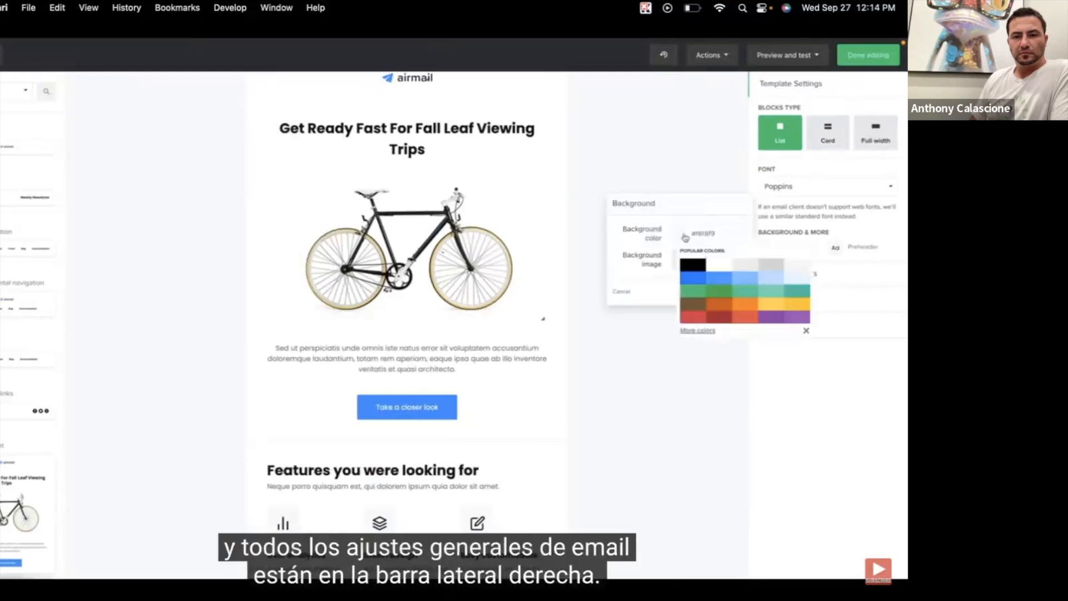
{"action": "left_click", "coordinate": [766, 277]}
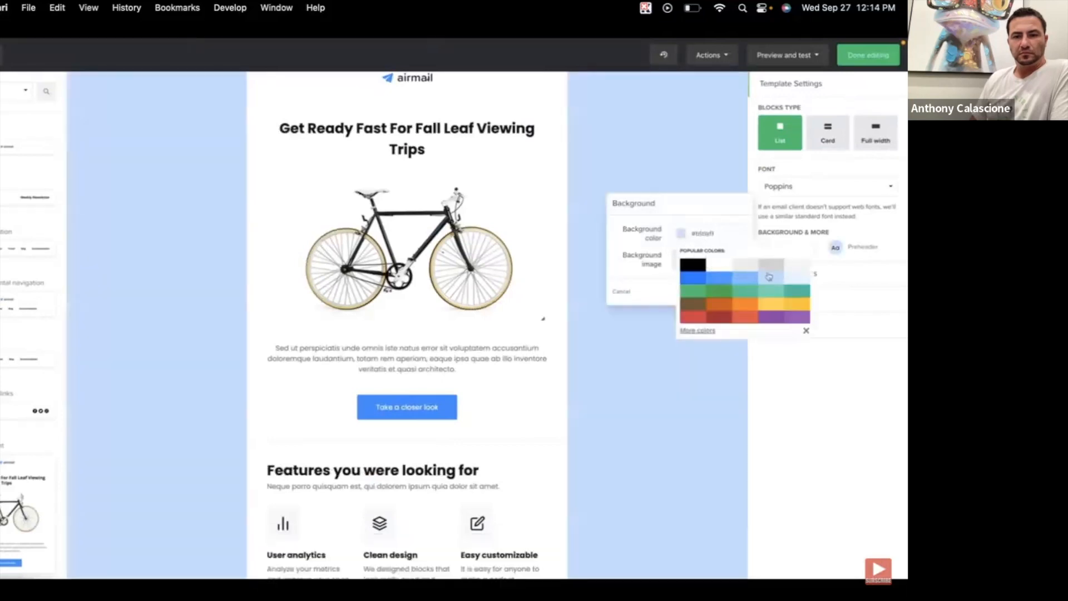
{"action": "left_click", "coordinate": [826, 356]}
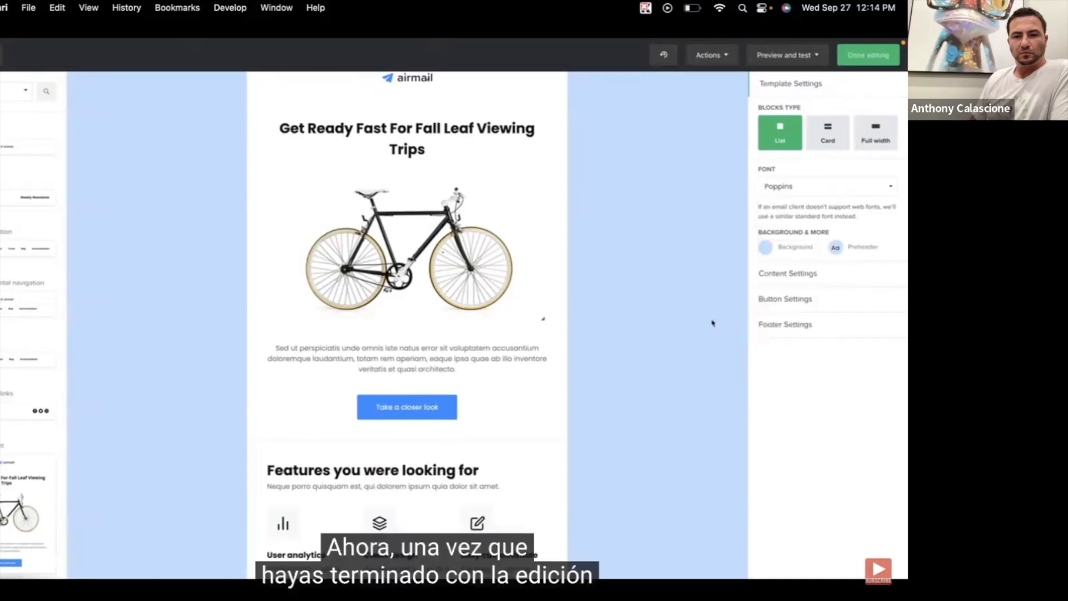
{"action": "scroll", "coordinate": [670, 322], "scroll_direction": "up", "scroll_amount": 3}
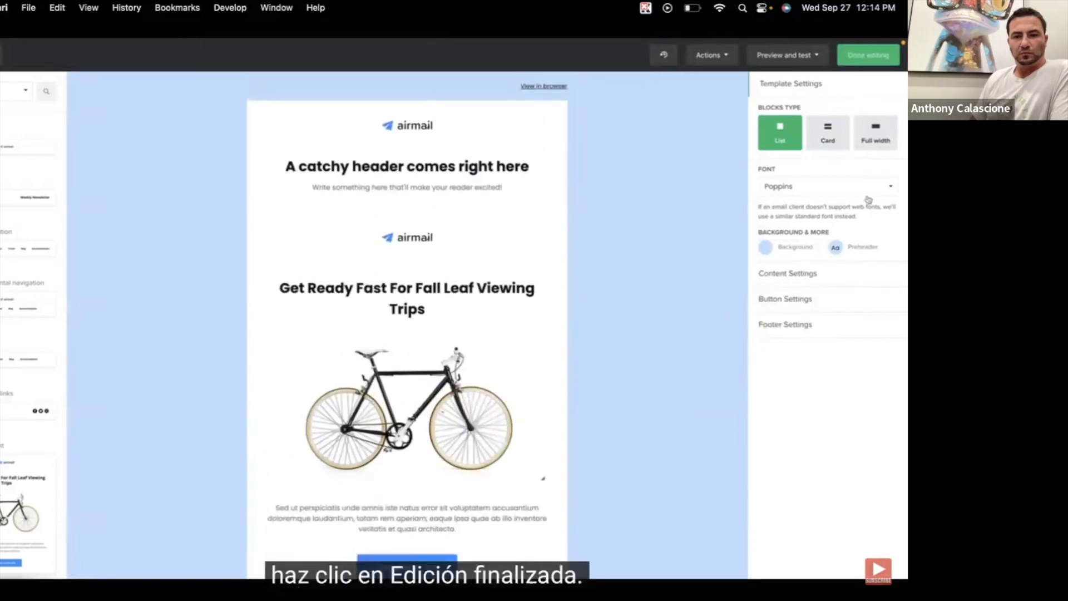
Finish editing the email design and try out the All active subscribers selection and the Evening shift segment exclusion.
{"action": "left_click", "coordinate": [872, 60]}
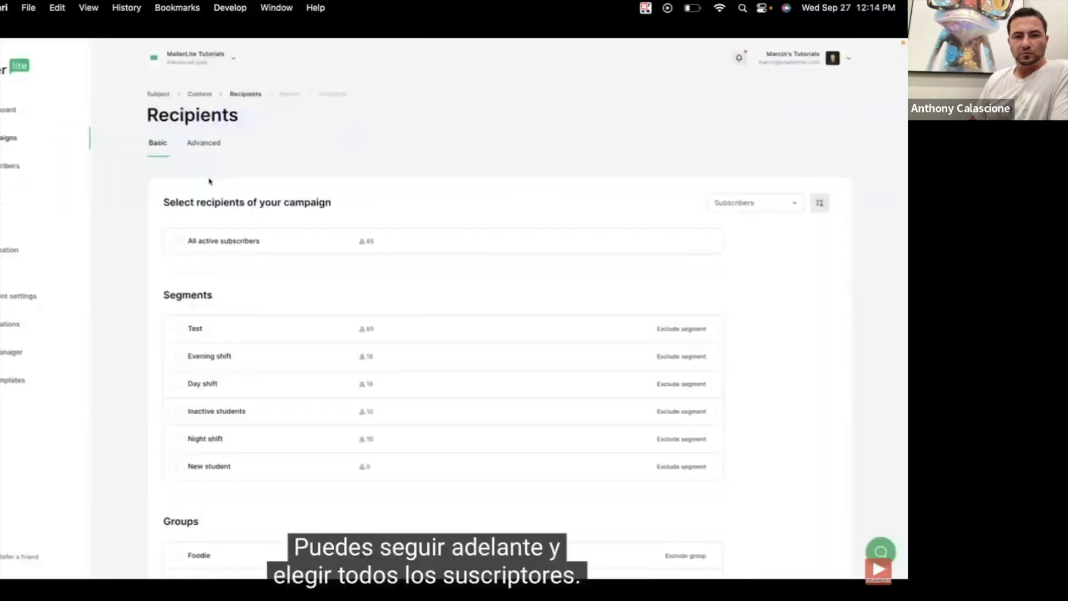
{"action": "left_click", "coordinate": [181, 241]}
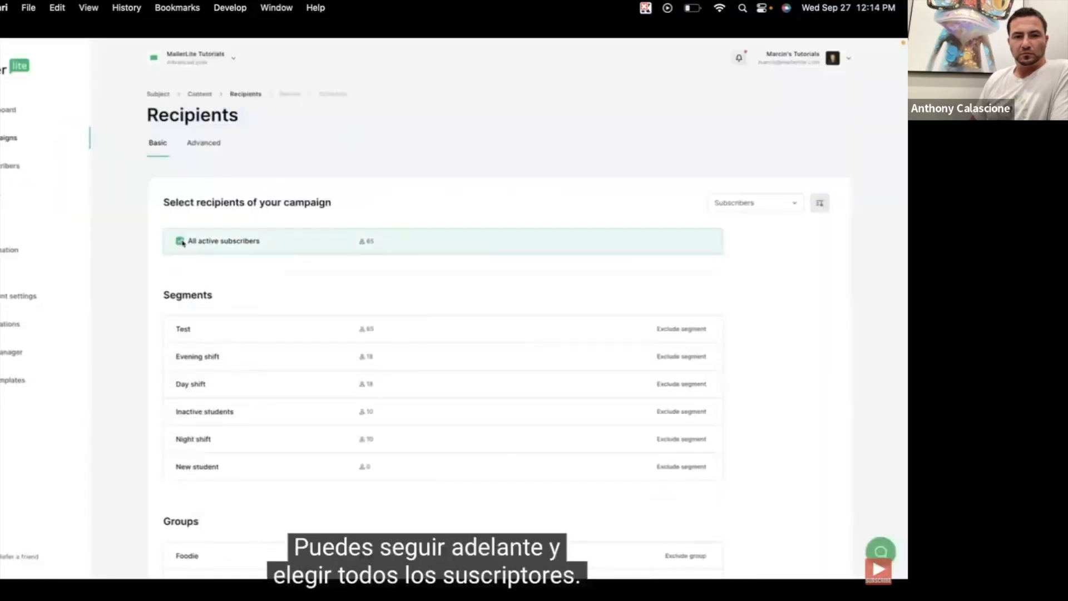
{"action": "left_click", "coordinate": [180, 241]}
{"action": "scroll", "coordinate": [184, 248], "scroll_direction": "down", "scroll_amount": 2}
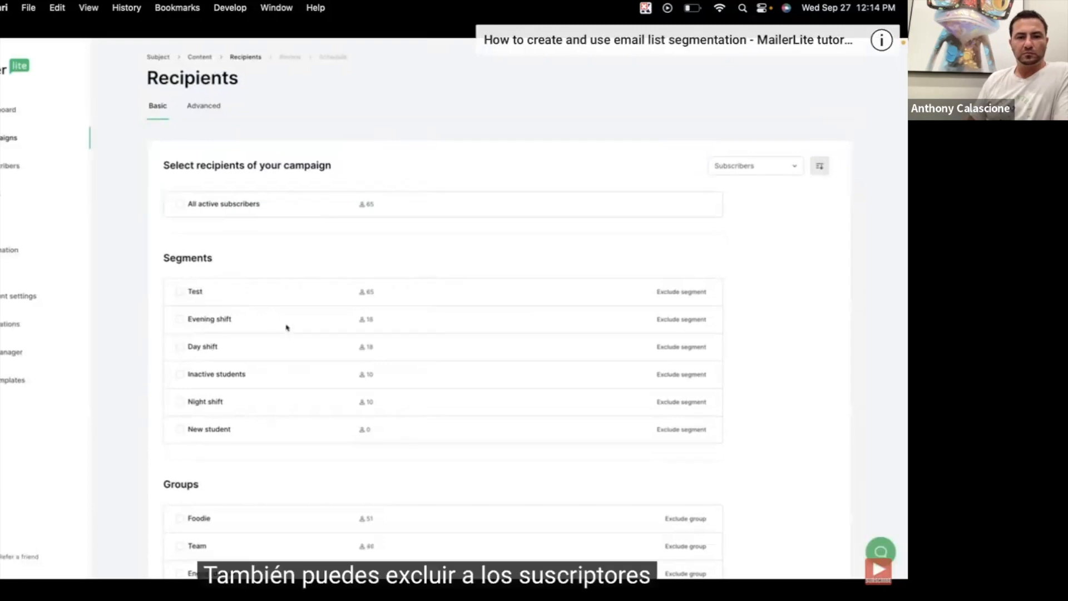
{"action": "left_click", "coordinate": [674, 321]}
{"action": "left_click", "coordinate": [674, 321]}
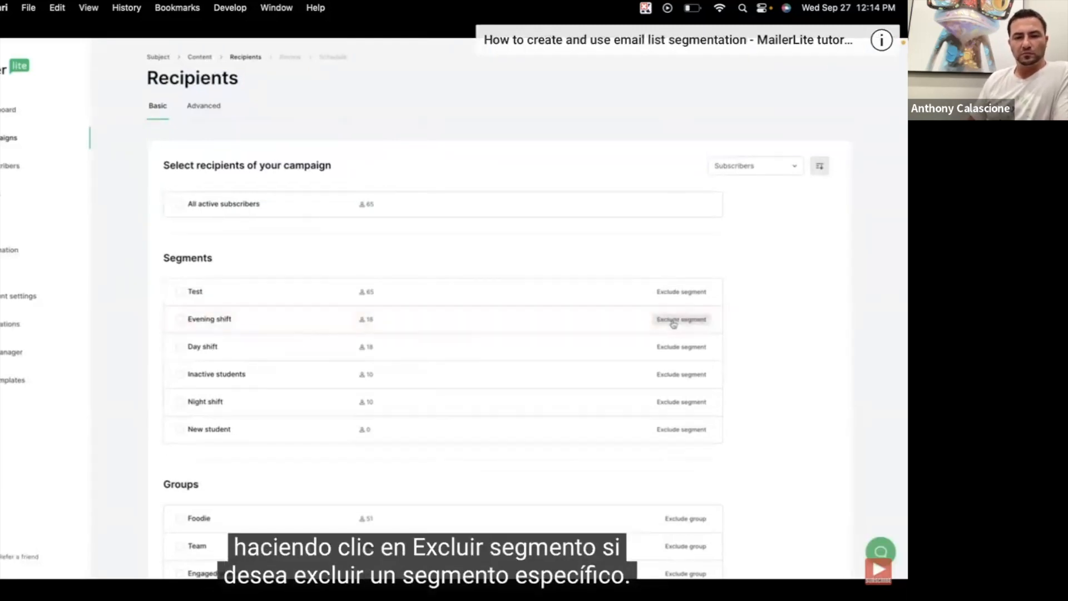
Select the Team, Engaged students and Foodie groups as campaign recipients and exclude the Students group.
{"action": "scroll", "coordinate": [674, 325], "scroll_direction": "down", "scroll_amount": 5}
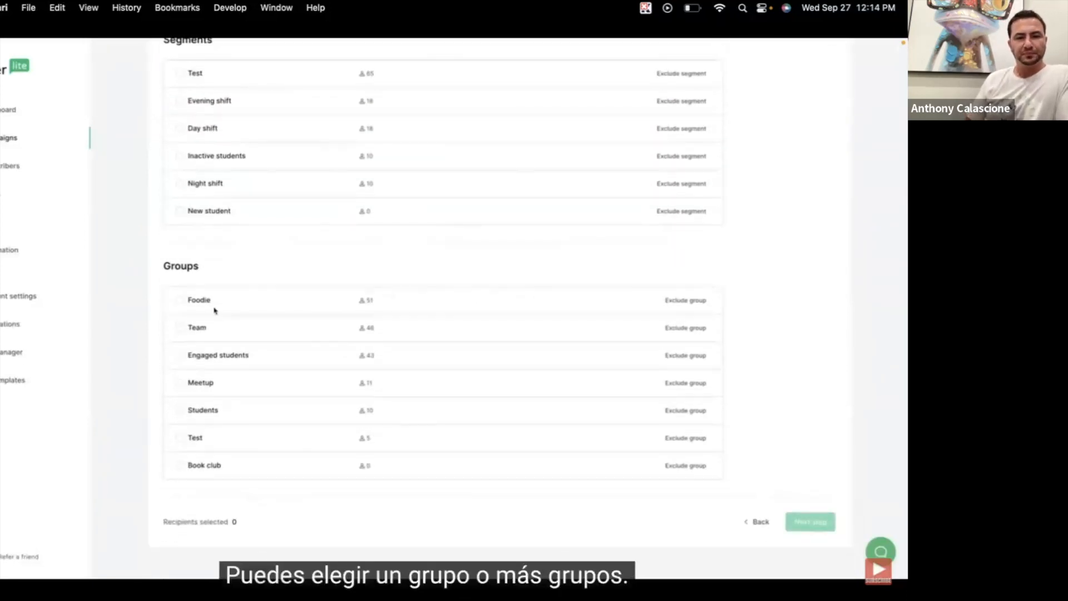
{"action": "left_click", "coordinate": [180, 329]}
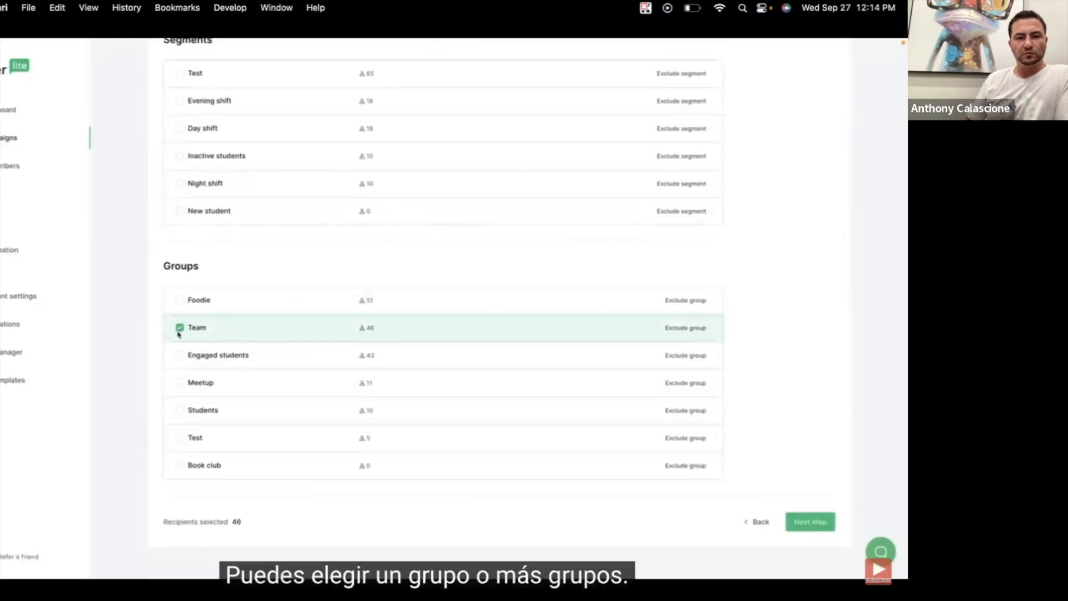
{"action": "left_click", "coordinate": [180, 355]}
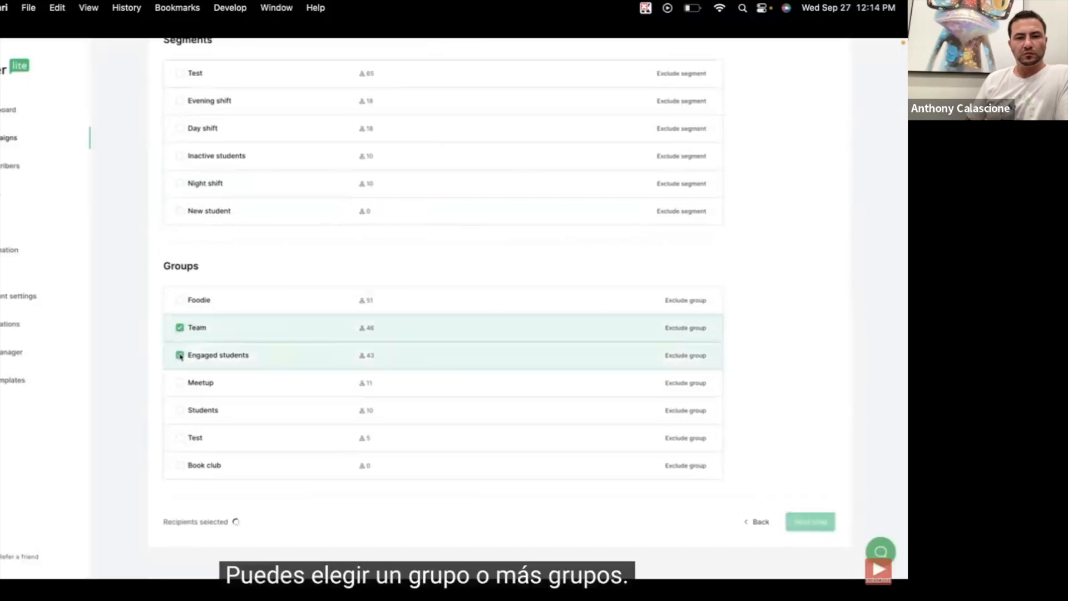
{"action": "left_click", "coordinate": [181, 302]}
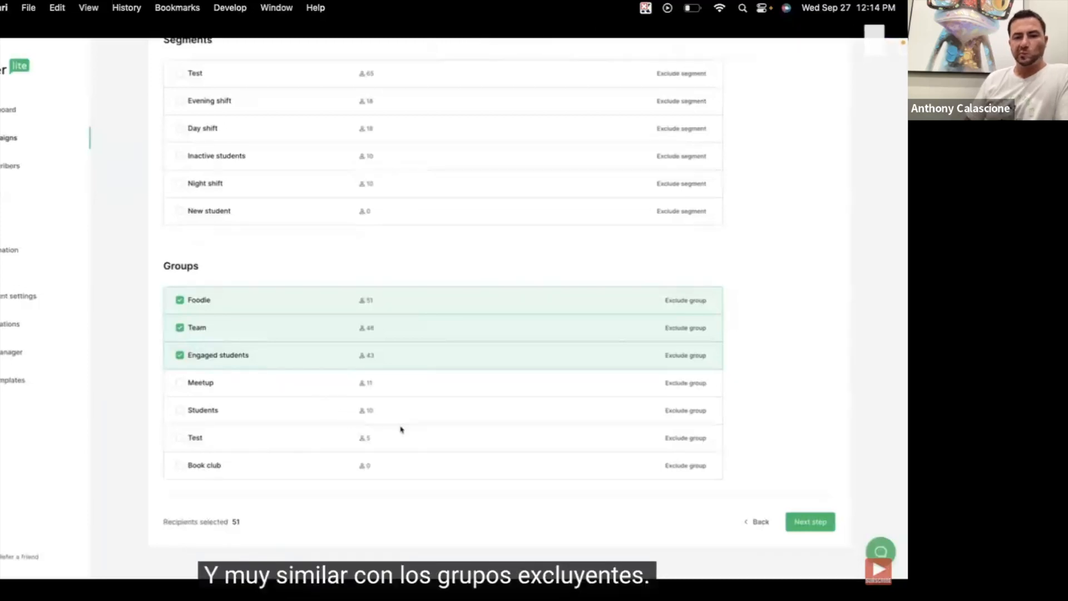
{"action": "left_click", "coordinate": [686, 410]}
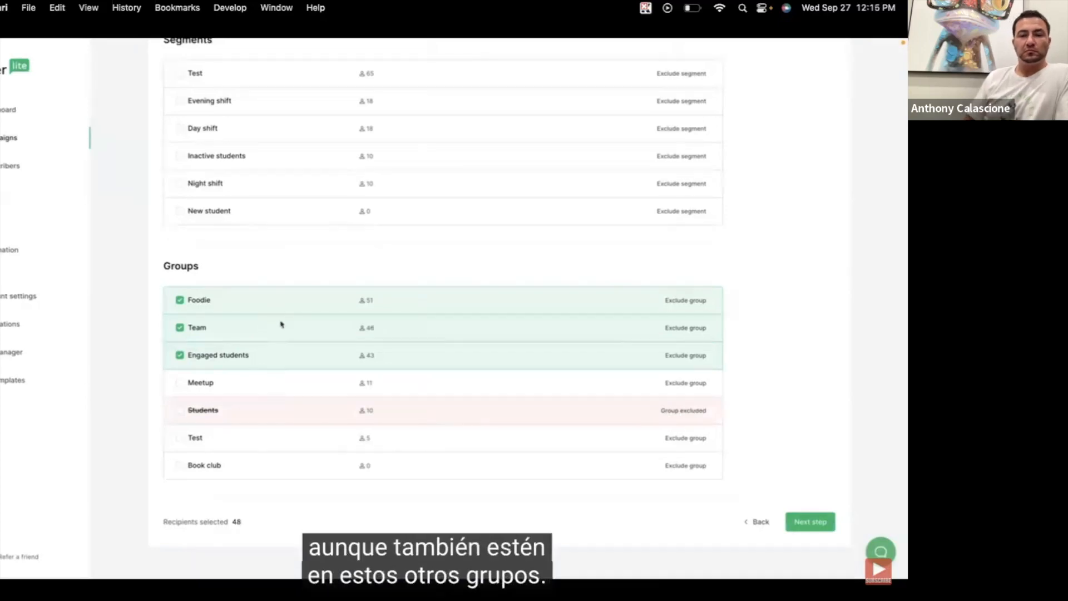
Filter the campaign recipients with an advanced condition where Email contains "mailerlite", and continue to the review.
{"action": "scroll", "coordinate": [284, 346], "scroll_direction": "up", "scroll_amount": 5}
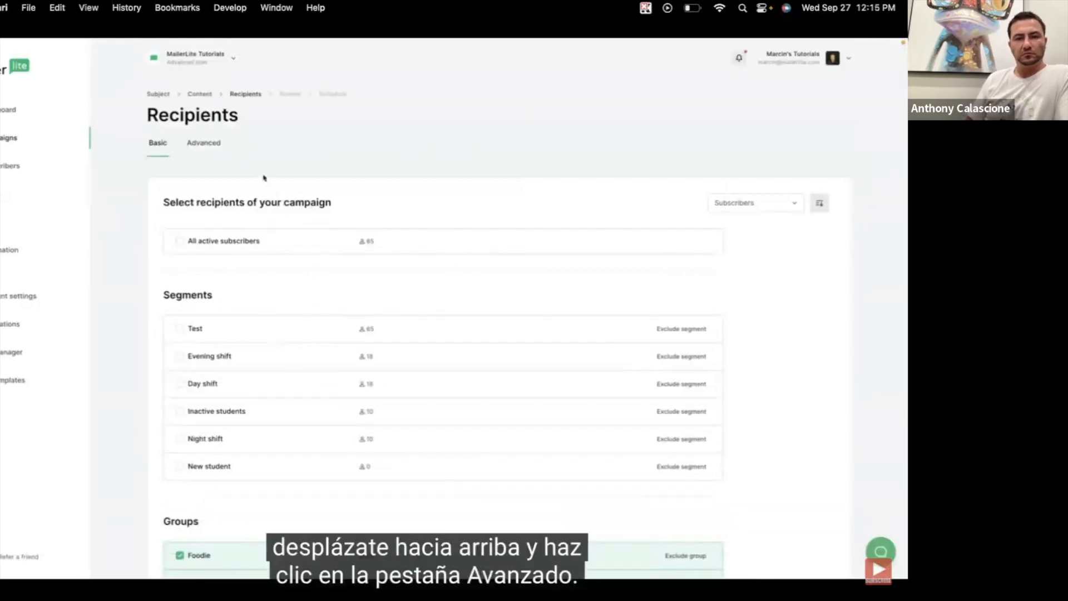
{"action": "left_click", "coordinate": [205, 144]}
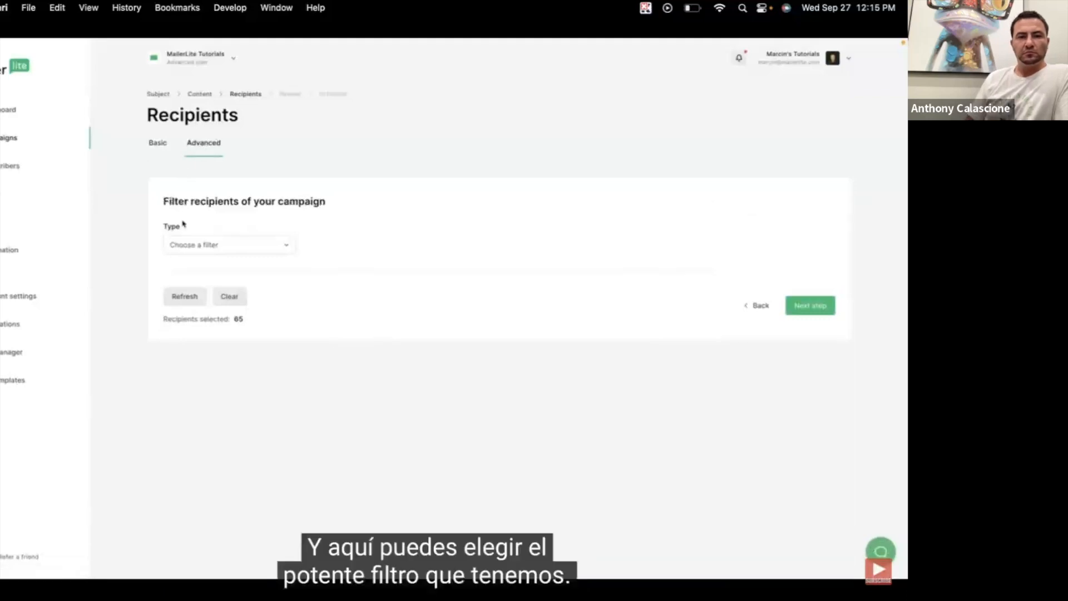
{"action": "left_click", "coordinate": [216, 245]}
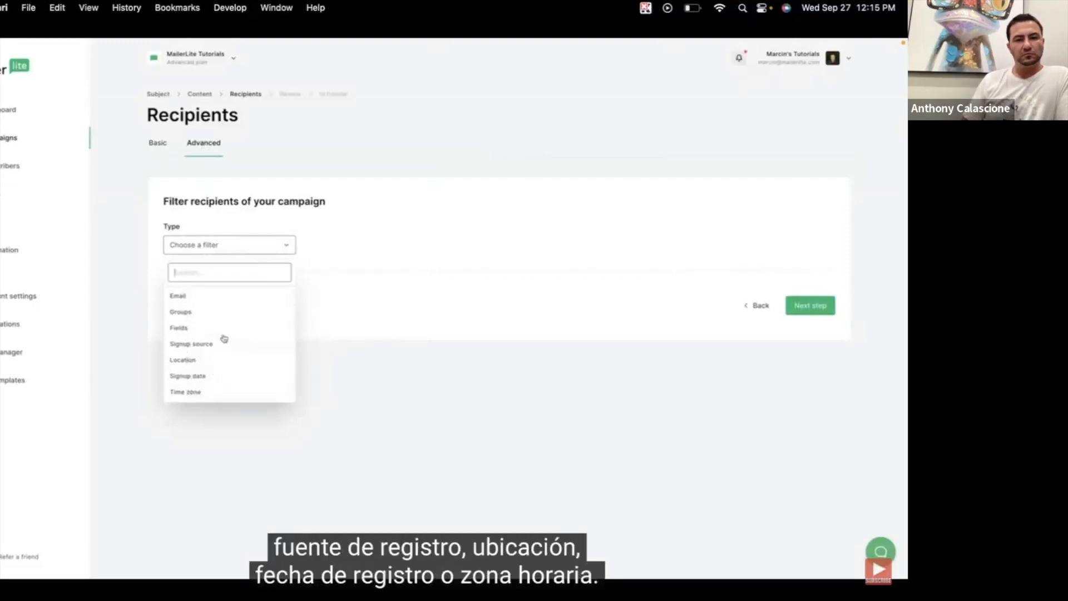
{"action": "left_click", "coordinate": [179, 296]}
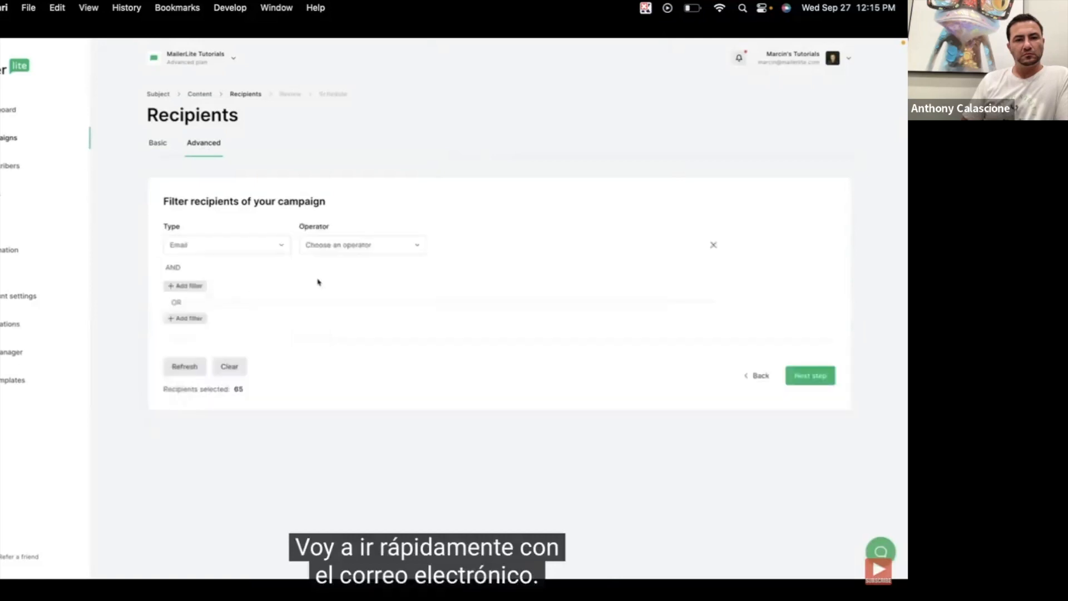
{"action": "left_click", "coordinate": [363, 246]}
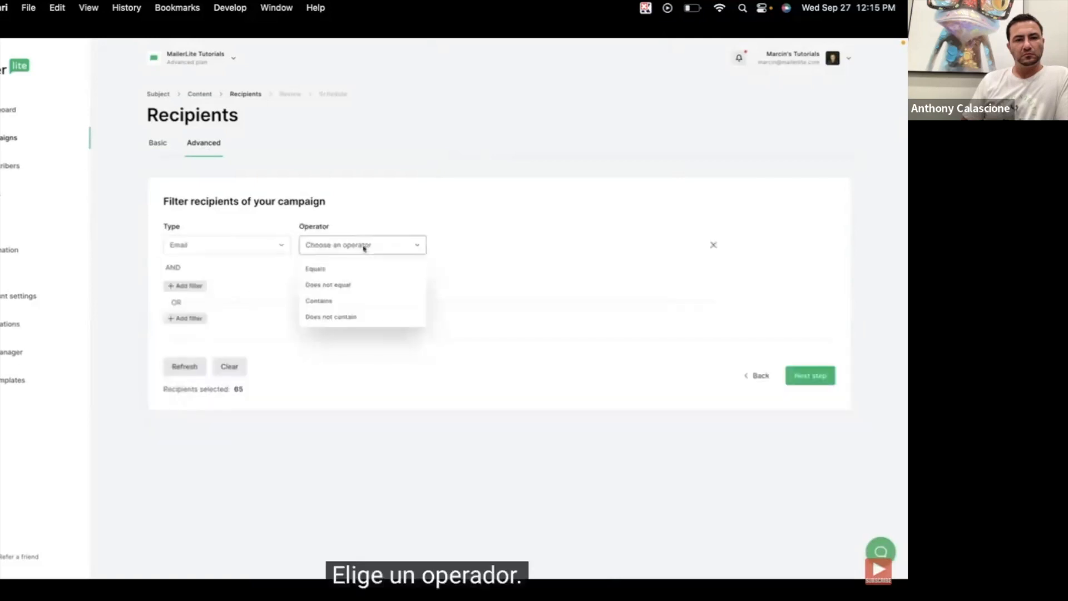
{"action": "left_click", "coordinate": [326, 303]}
{"action": "left_click", "coordinate": [478, 247]}
{"action": "type", "text": "mailerlite"}
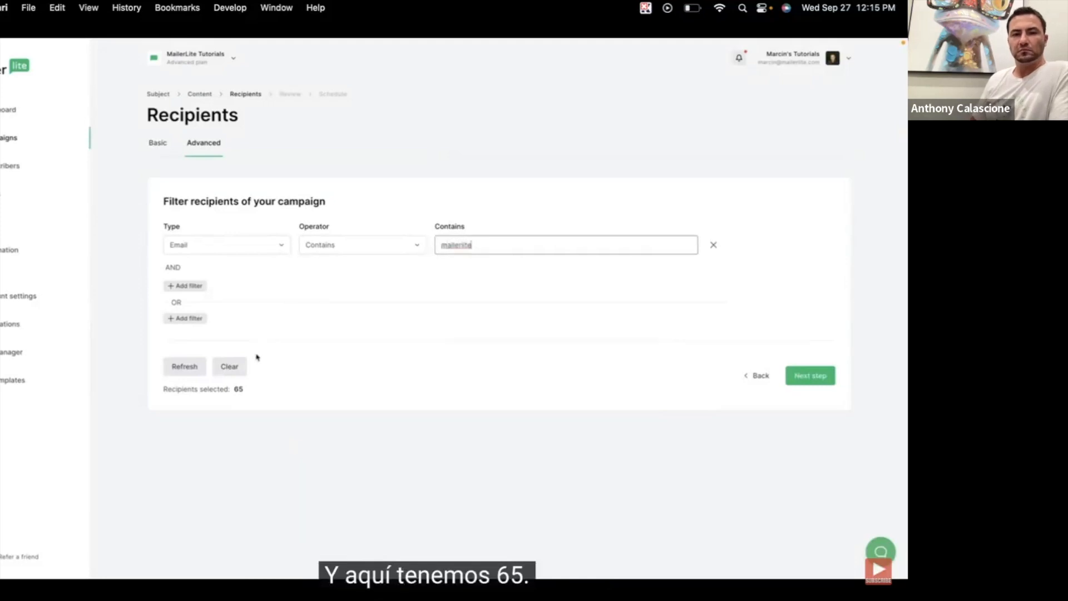
{"action": "left_click", "coordinate": [252, 381]}
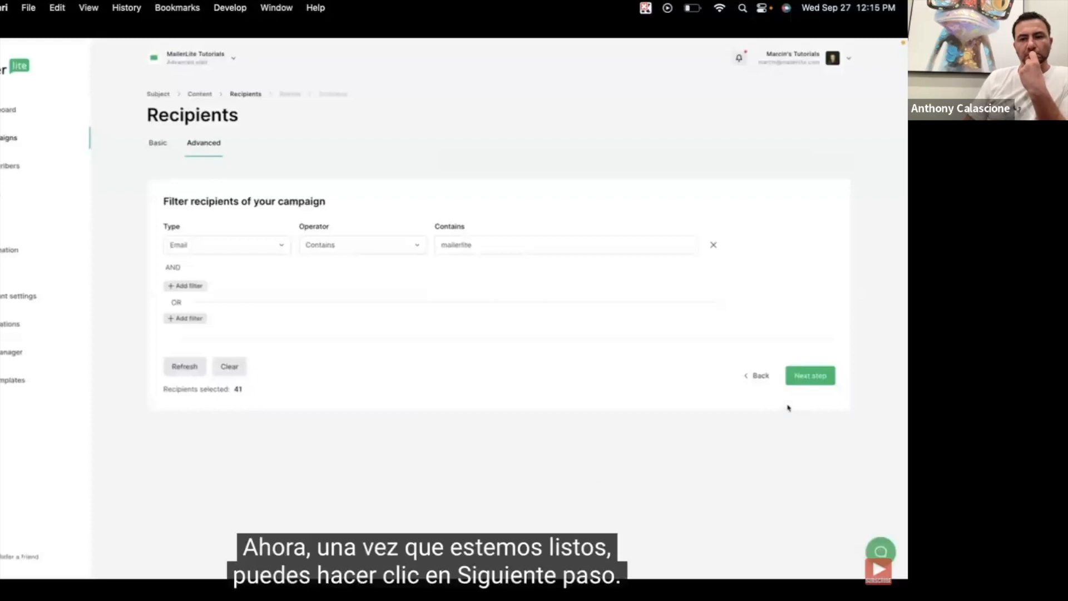
{"action": "left_click", "coordinate": [811, 376]}
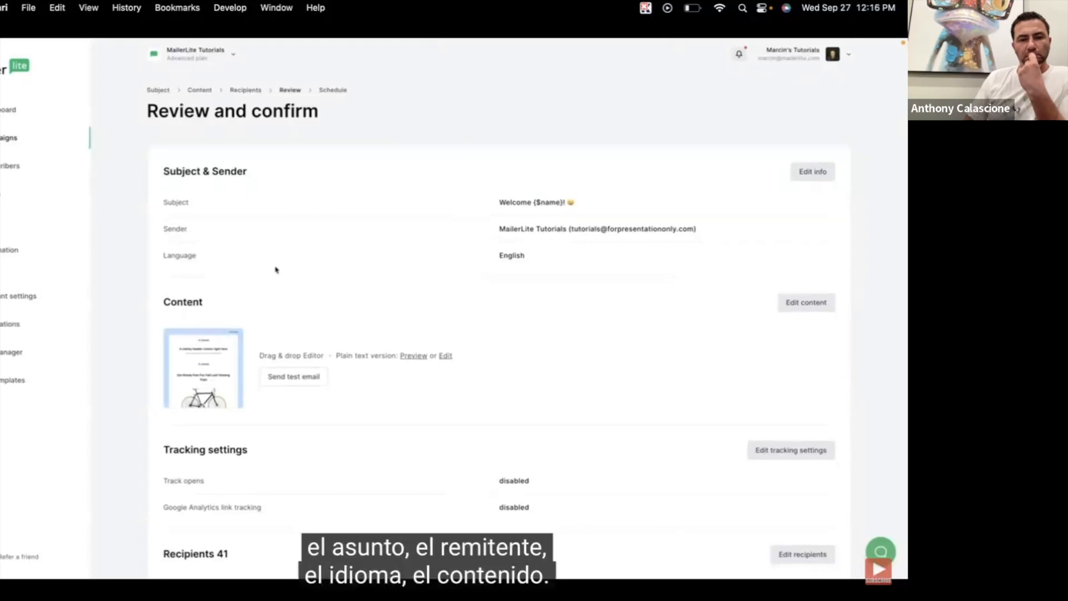
Review the campaign summary, open and close the test email form without sending, and continue to scheduling.
{"action": "scroll", "coordinate": [275, 268], "scroll_direction": "down", "scroll_amount": 3}
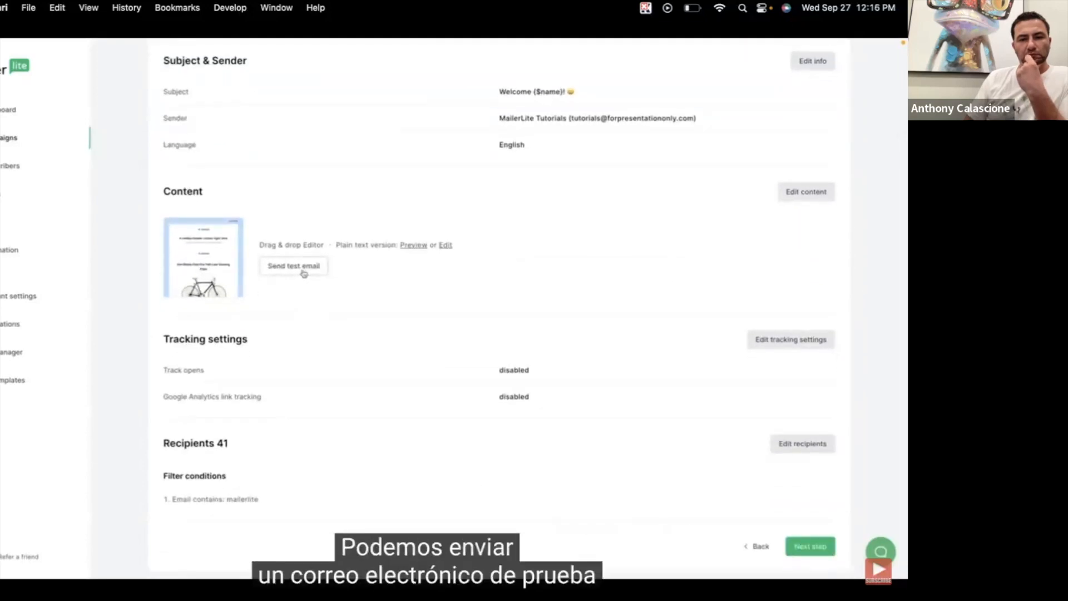
{"action": "left_click", "coordinate": [297, 270]}
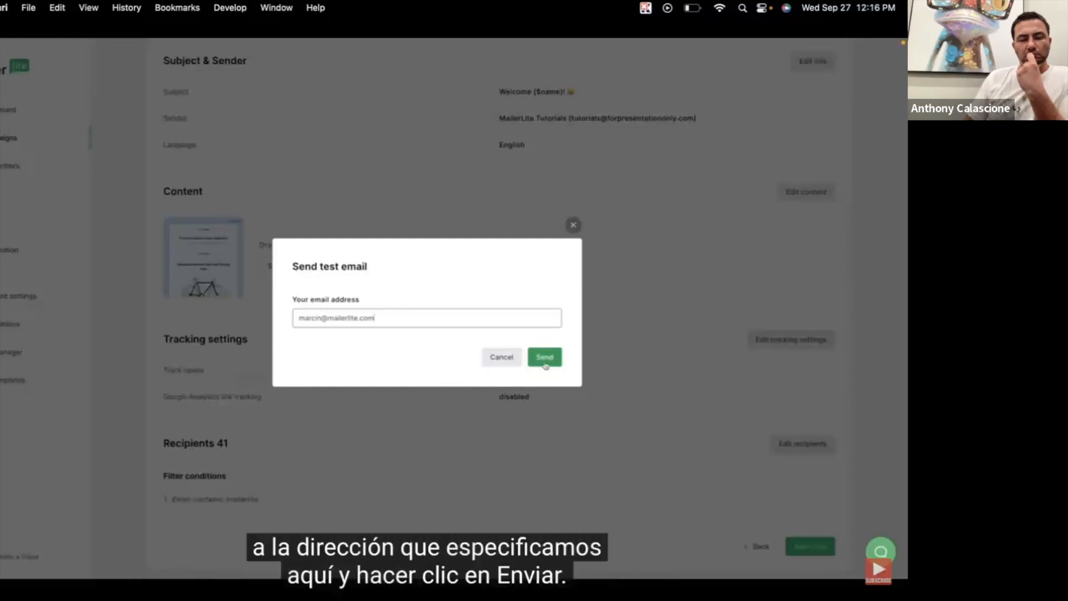
{"action": "left_click", "coordinate": [573, 224]}
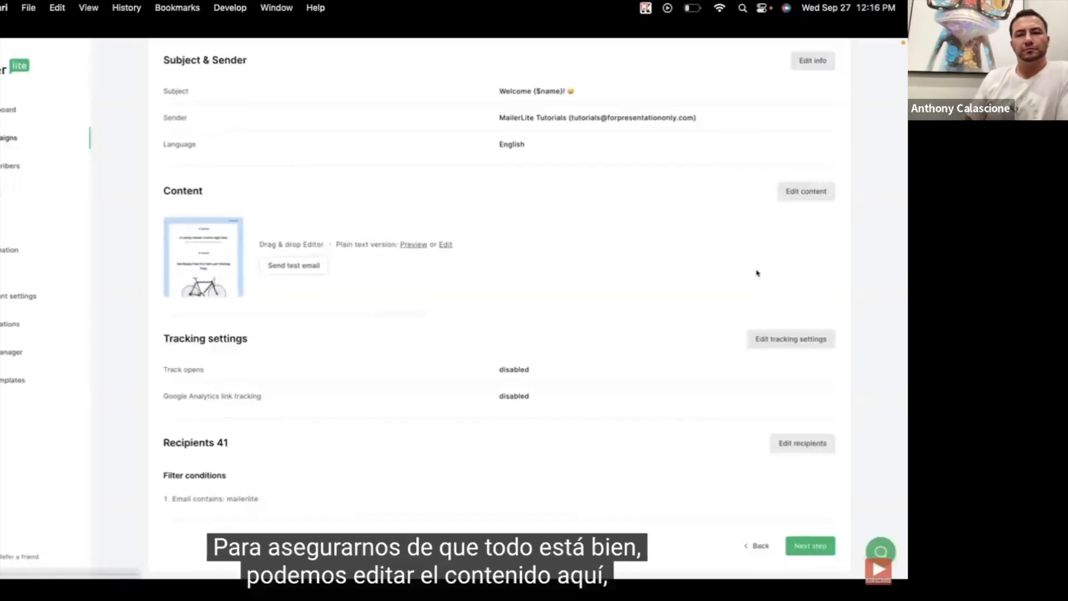
{"action": "scroll", "coordinate": [757, 273], "scroll_direction": "down", "scroll_amount": 1}
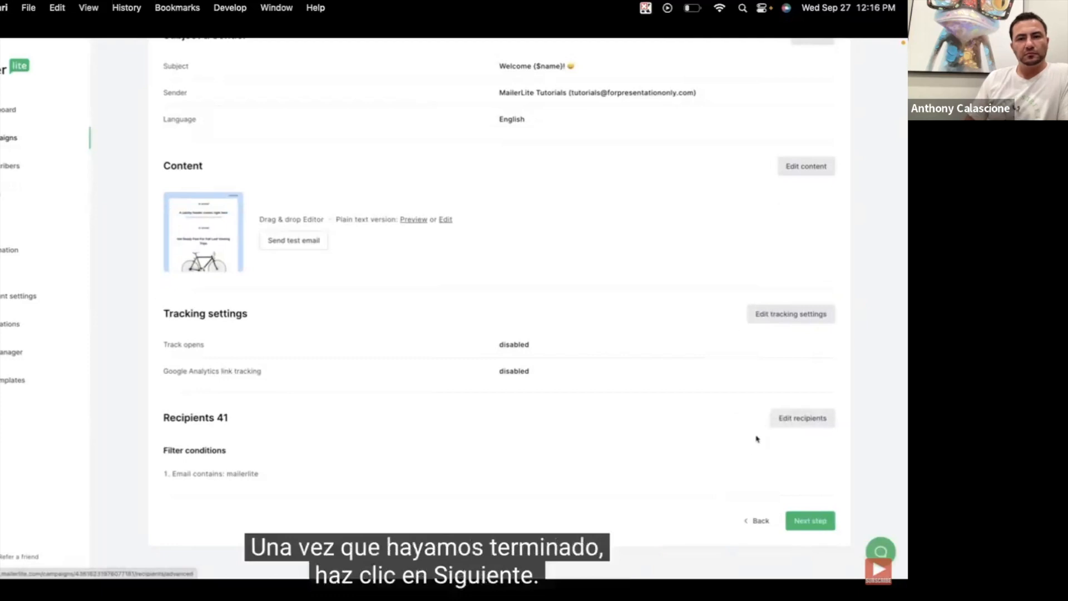
{"action": "left_click", "coordinate": [809, 521]}
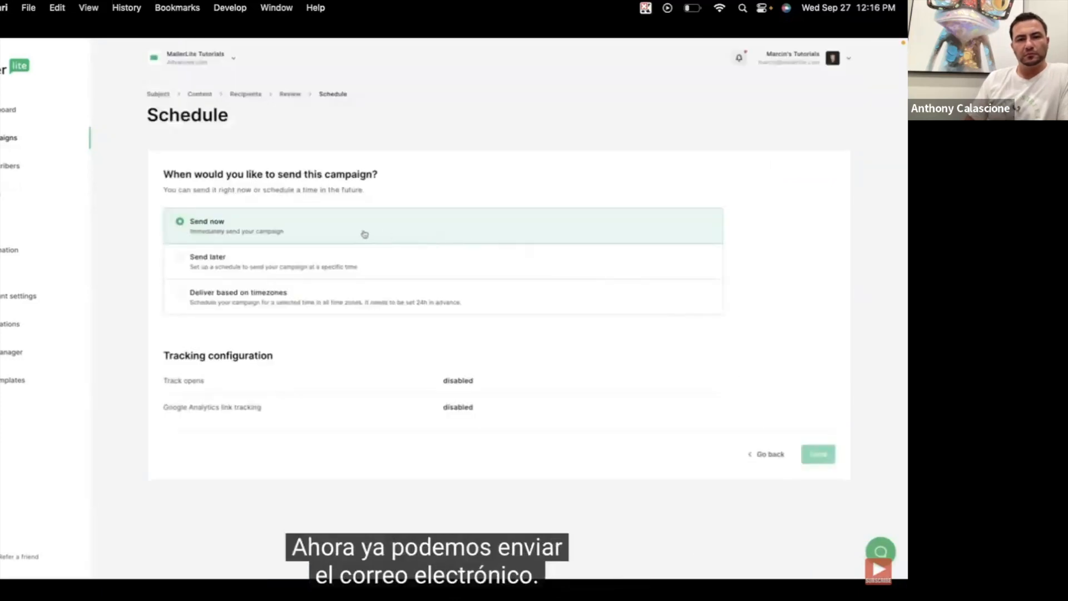
Try the Send later and Deliver based on timezones options for sending the campaign.
{"action": "left_click", "coordinate": [180, 258]}
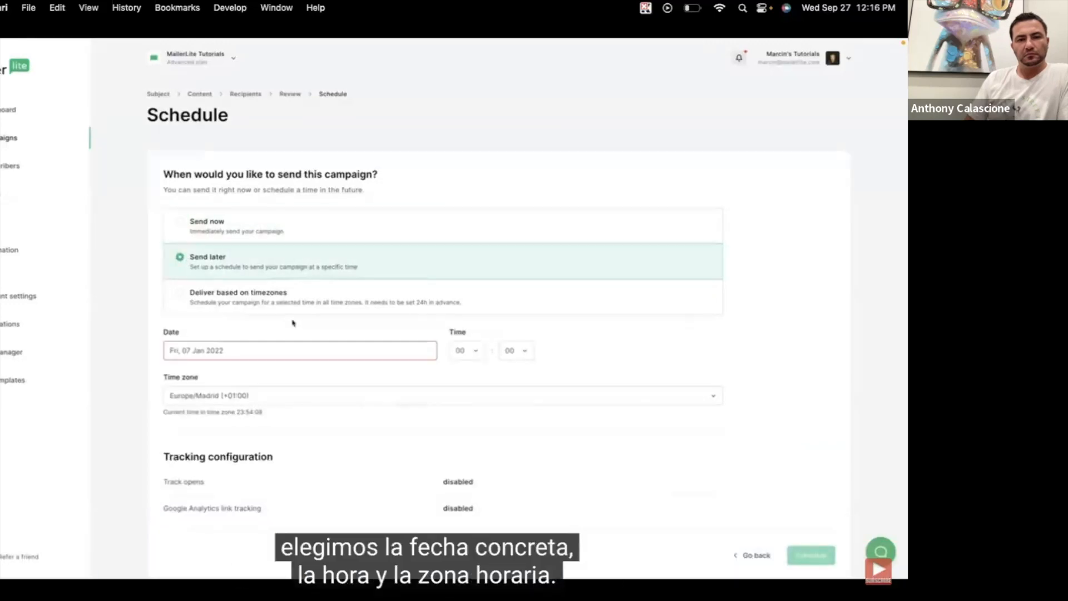
{"action": "scroll", "coordinate": [294, 323], "scroll_direction": "down", "scroll_amount": 2}
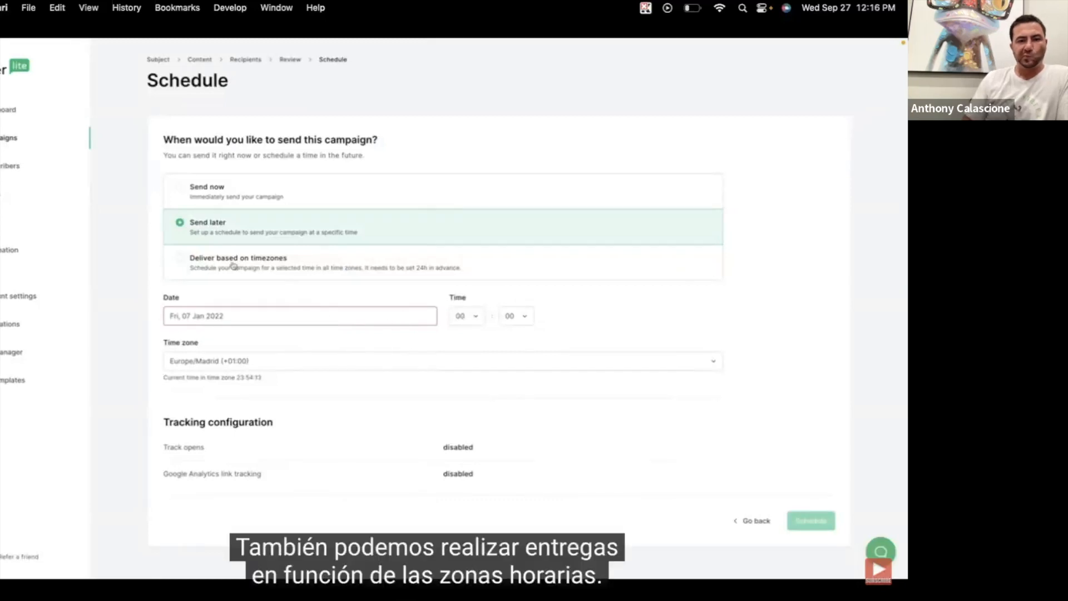
{"action": "left_click", "coordinate": [199, 265]}
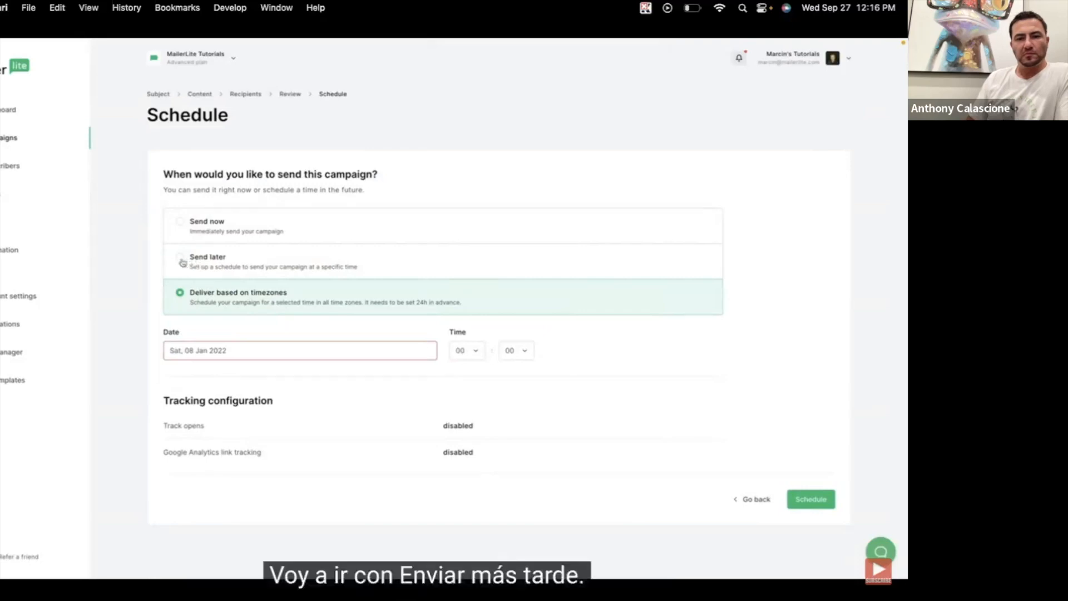
Schedule the campaign with Send later for Tuesday, 11 Jan 2022 at 08:00.
{"action": "left_click", "coordinate": [181, 261]}
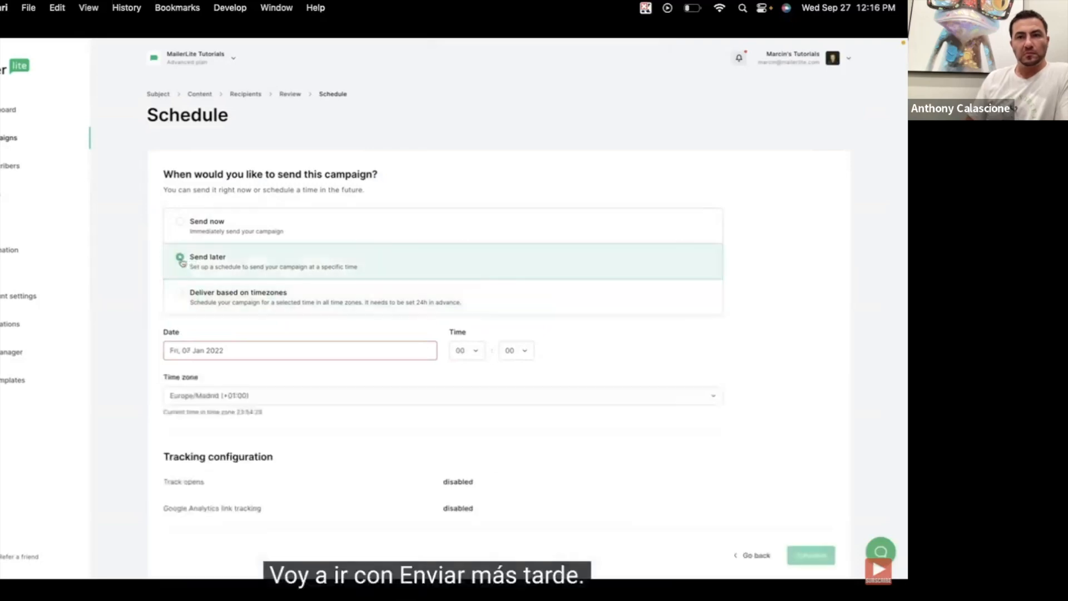
{"action": "left_click", "coordinate": [221, 351]}
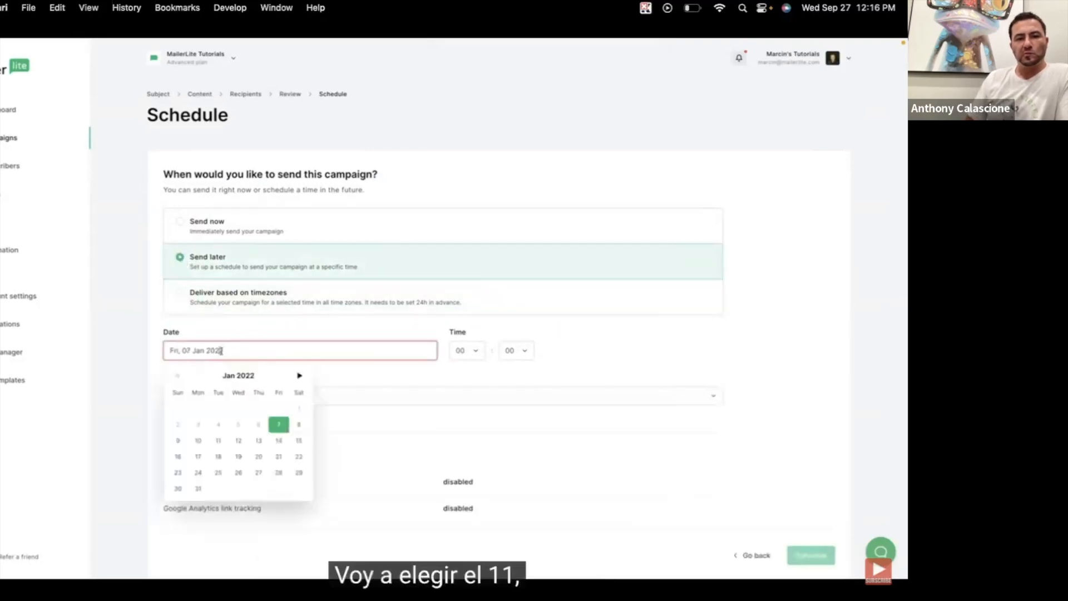
{"action": "left_click", "coordinate": [219, 442]}
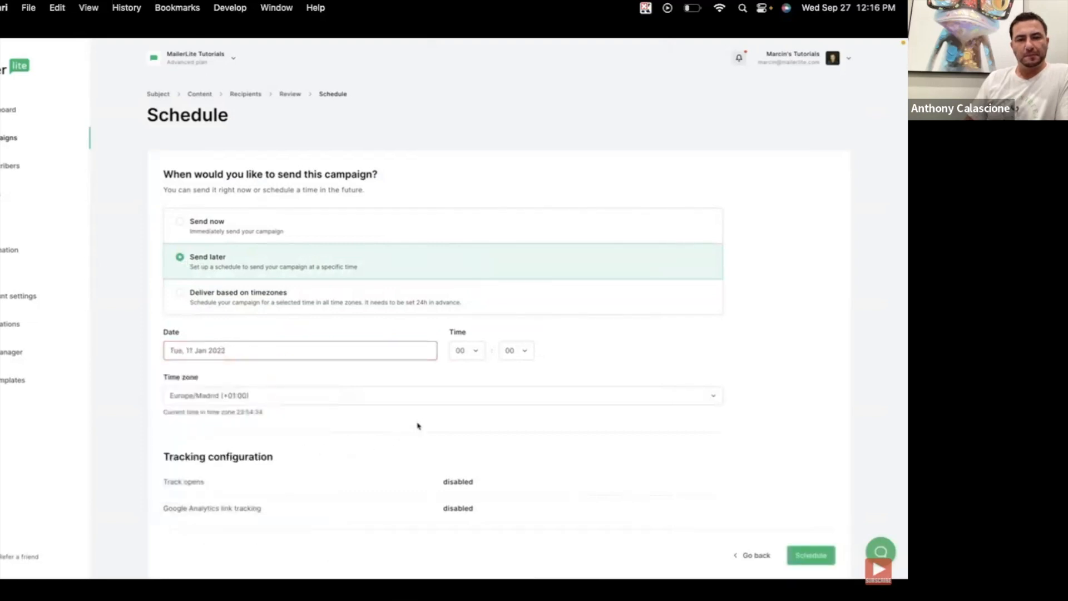
{"action": "left_click", "coordinate": [475, 351]}
{"action": "scroll", "coordinate": [464, 443], "scroll_direction": "down", "scroll_amount": 3}
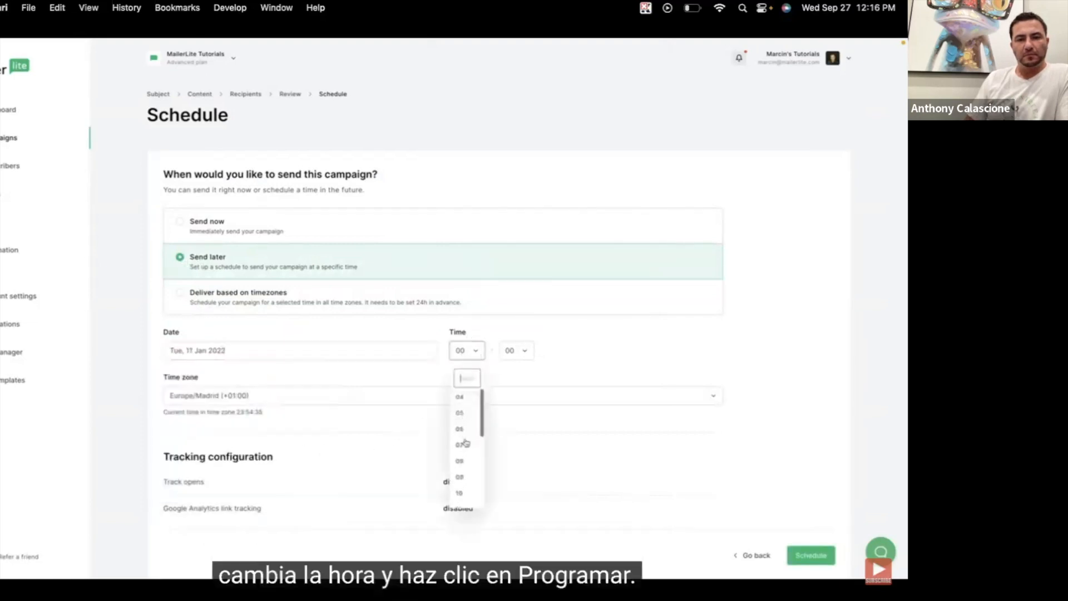
{"action": "left_click", "coordinate": [465, 448]}
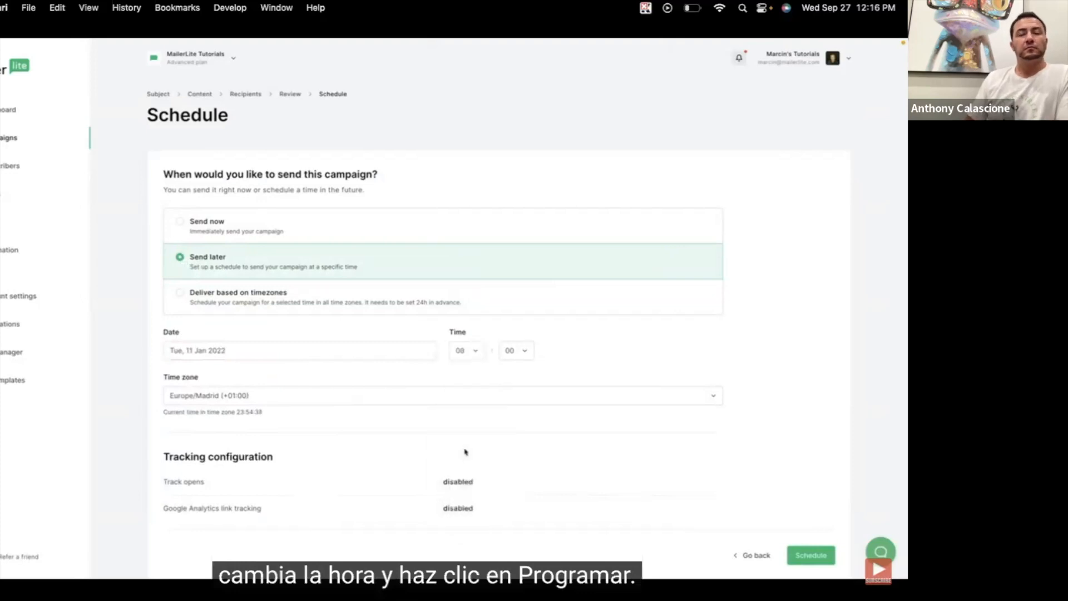
{"action": "scroll", "coordinate": [465, 452], "scroll_direction": "down", "scroll_amount": 1}
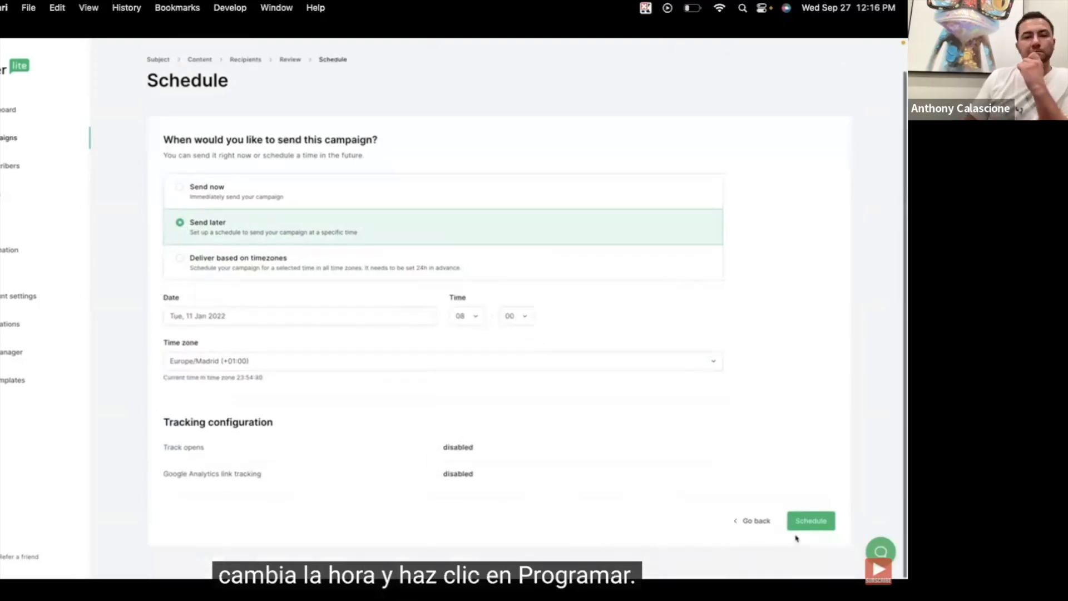
{"action": "left_click", "coordinate": [811, 521]}
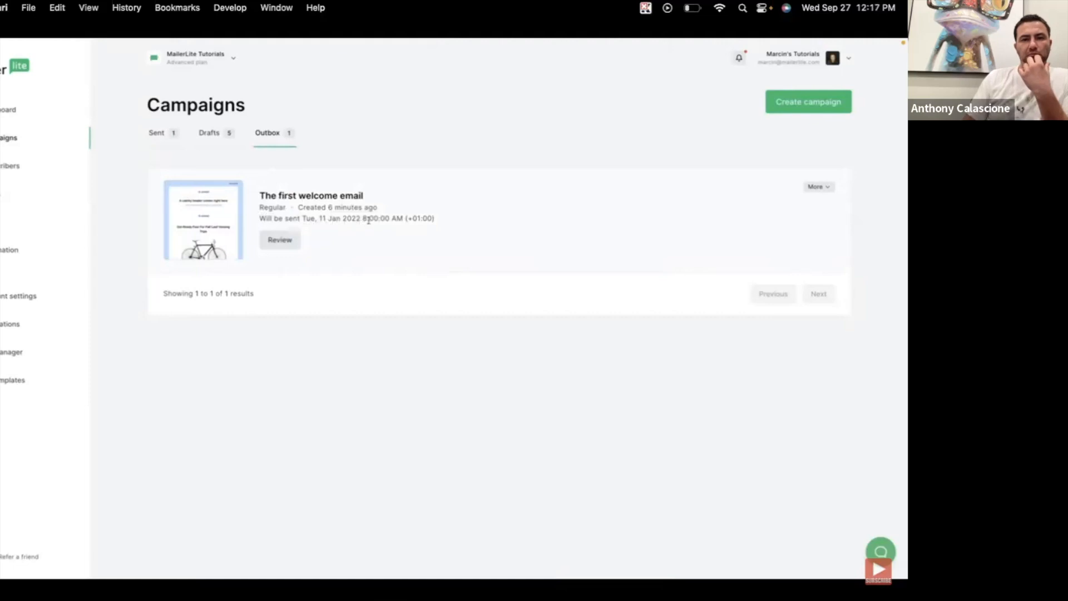
Cancel the scheduled sending of "The first welcome email" and open the additional edit options of its draft.
{"action": "left_click", "coordinate": [822, 188]}
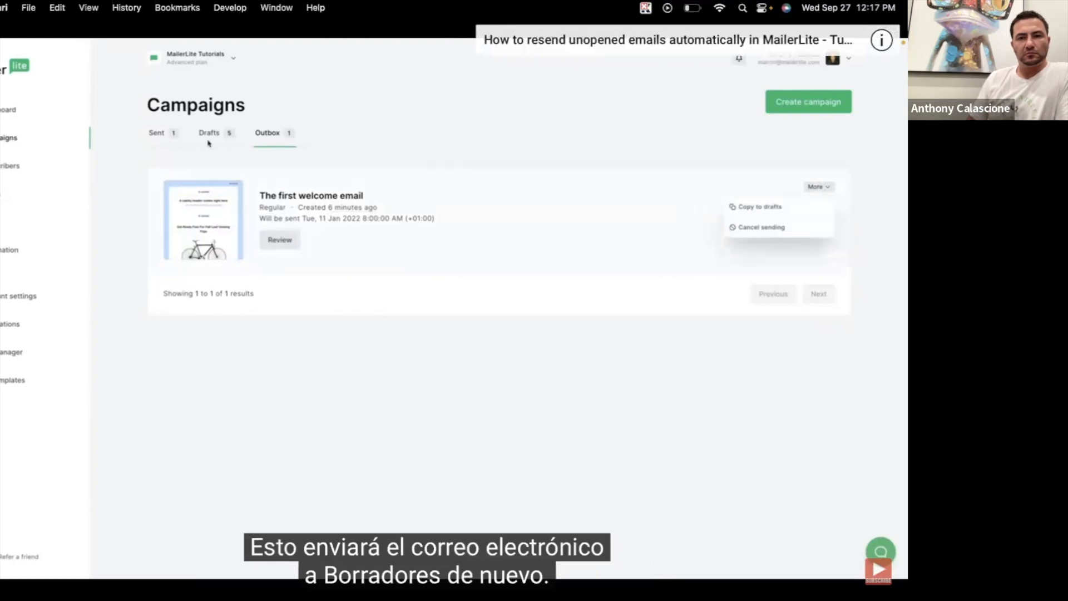
{"action": "left_click", "coordinate": [759, 231]}
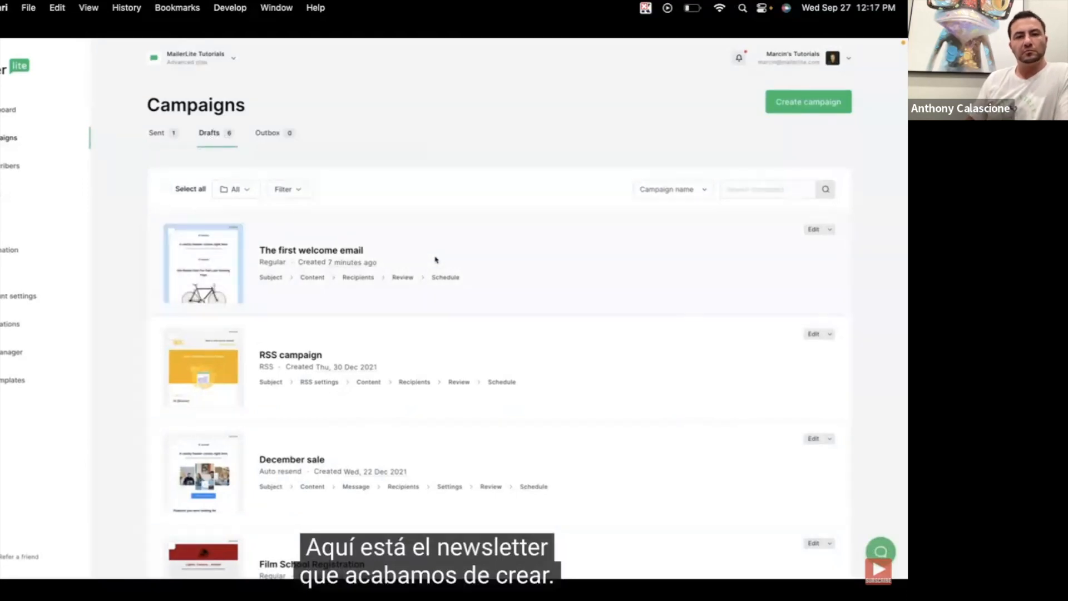
{"action": "left_click", "coordinate": [831, 230]}
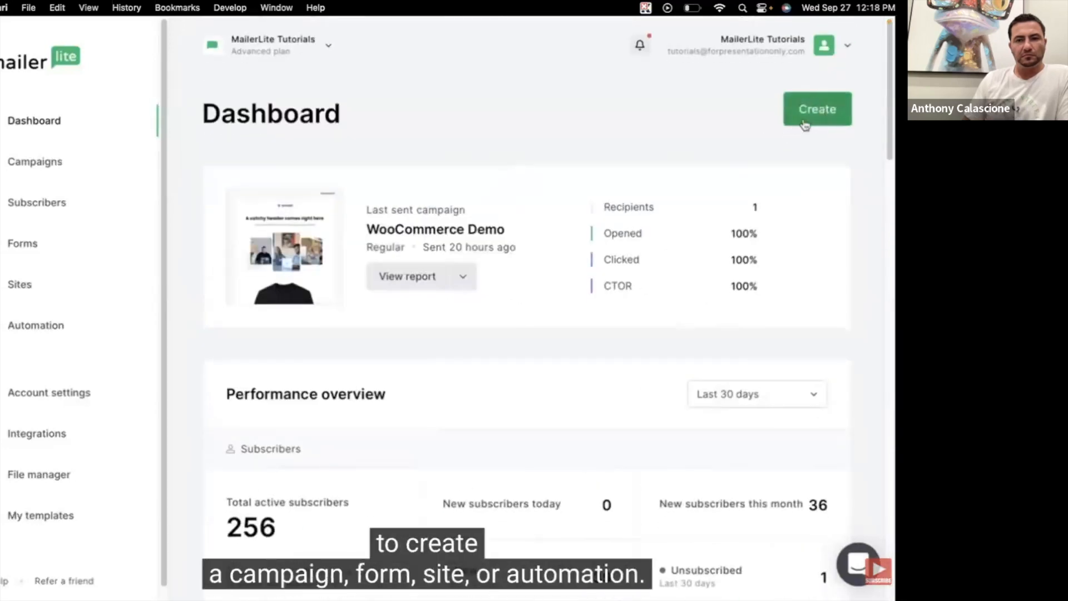
Look through the dashboard's creation options, profile menu and account switcher, and return to the dashboard.
{"action": "left_click", "coordinate": [804, 124]}
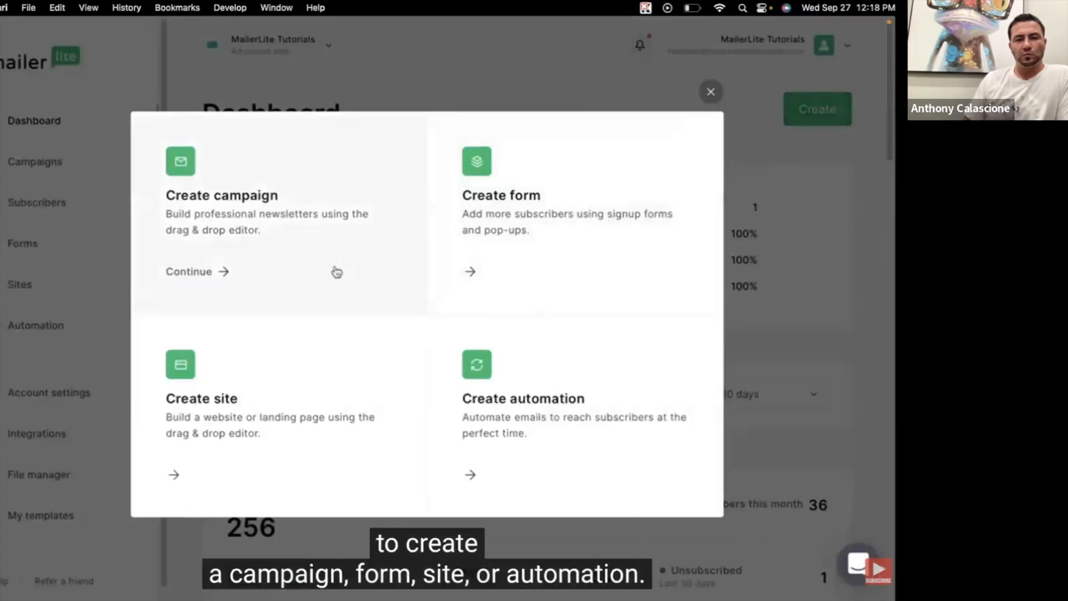
{"action": "left_click", "coordinate": [710, 91]}
{"action": "left_click", "coordinate": [846, 45]}
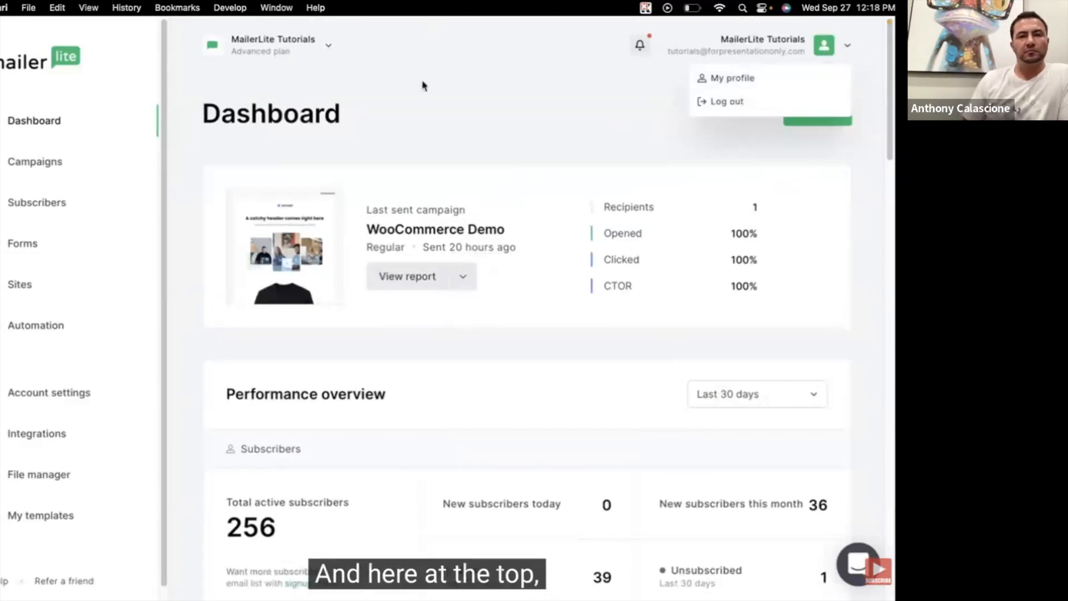
{"action": "left_click", "coordinate": [330, 46]}
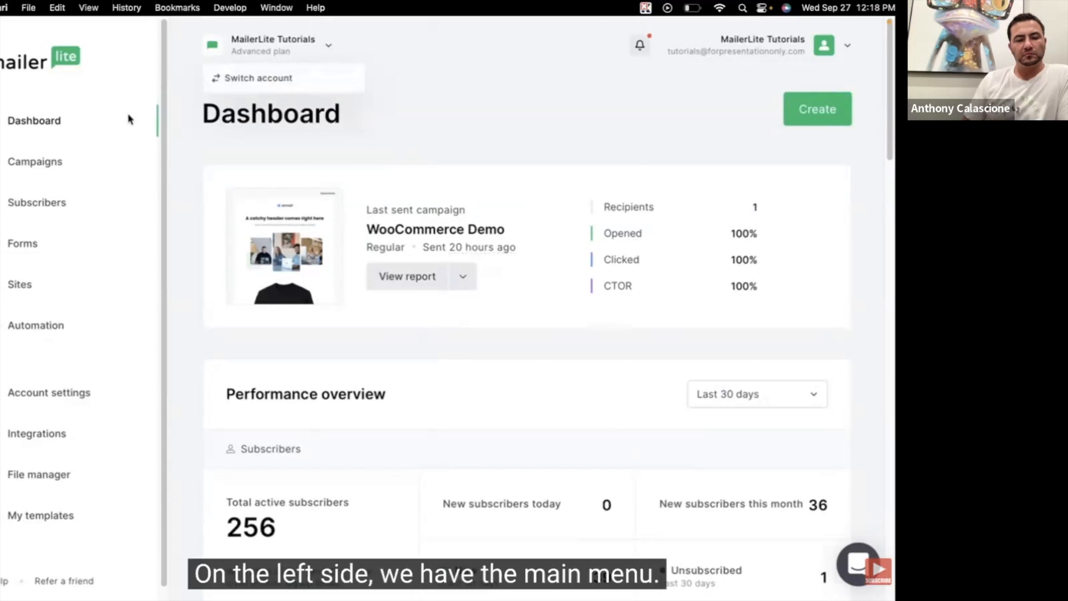
{"action": "left_click", "coordinate": [50, 124]}
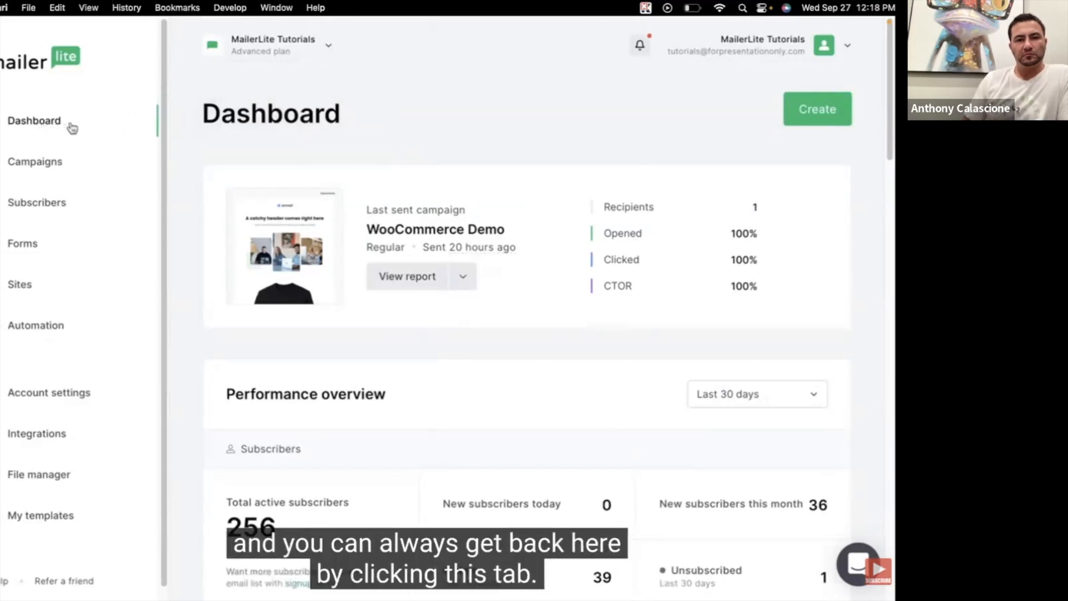
Review the sent campaigns, check the additional actions for WooCommerce Demo and open its report.
{"action": "left_click", "coordinate": [49, 166]}
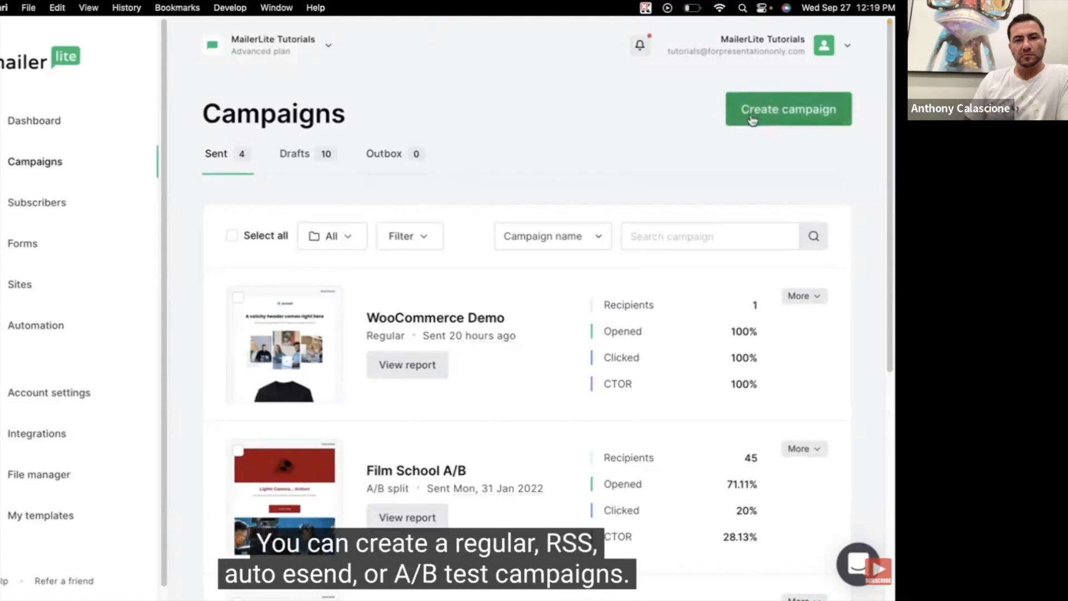
{"action": "mouse_move", "coordinate": [319, 364]}
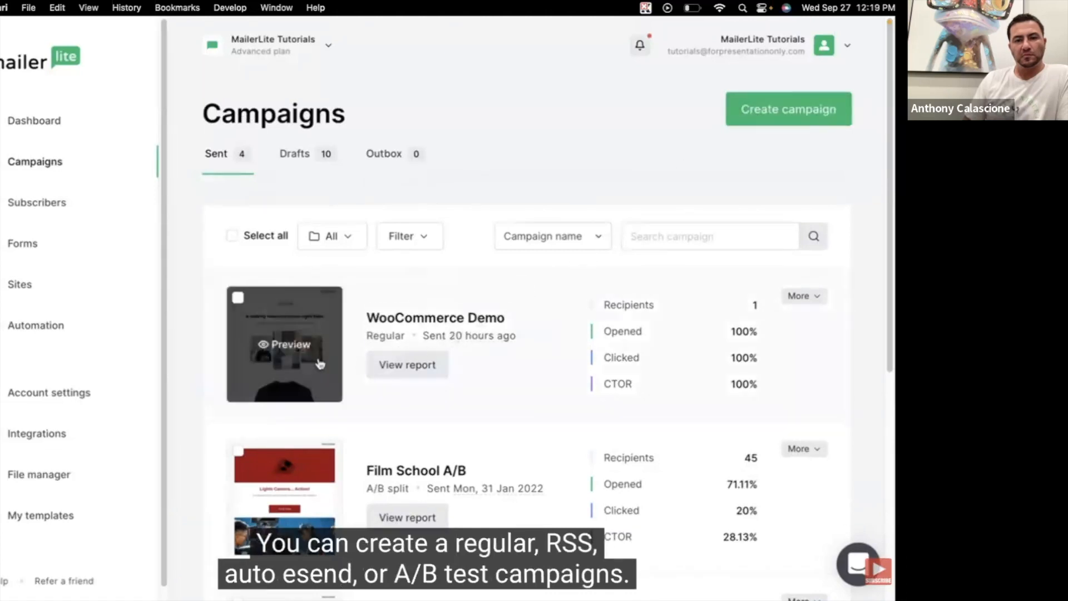
{"action": "left_click", "coordinate": [811, 299]}
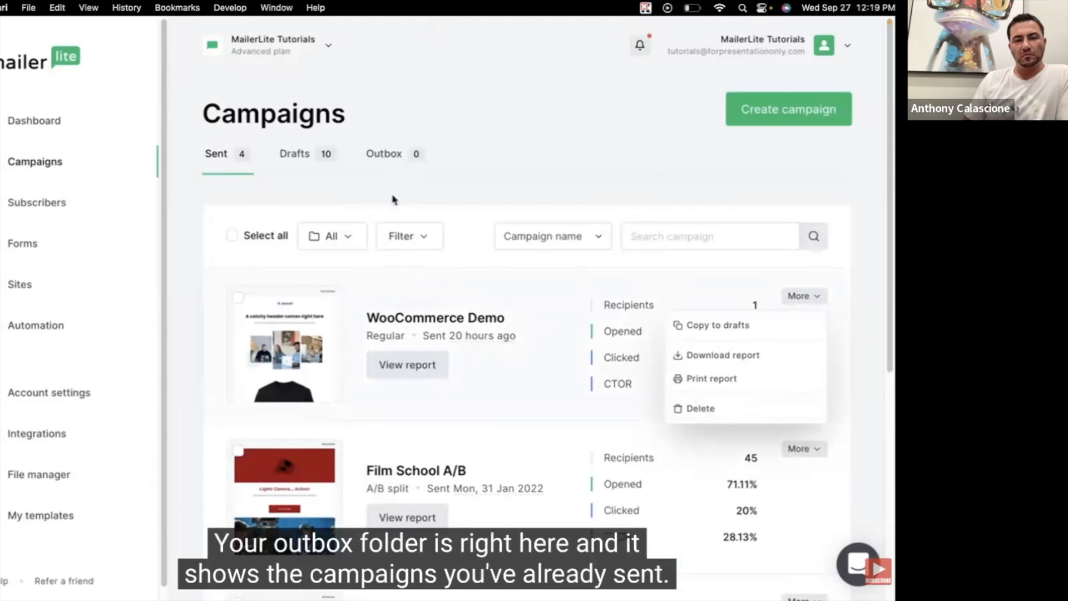
{"action": "left_click", "coordinate": [400, 363]}
{"action": "left_click", "coordinate": [404, 370]}
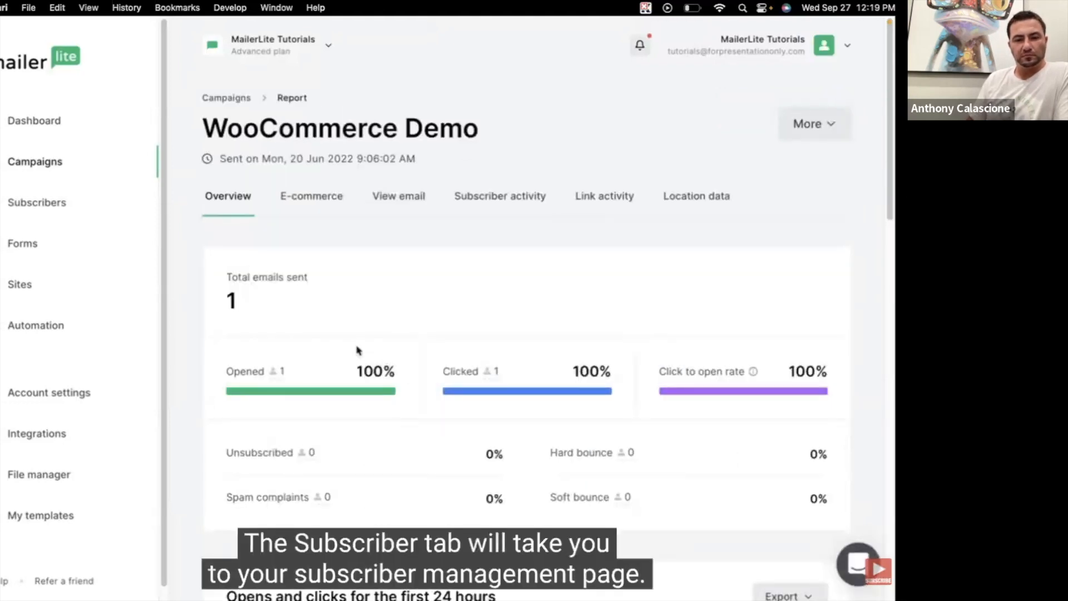
Examine the Subscribers page, including the available subscriber filters and the bulk actions for groups and exports.
{"action": "left_click", "coordinate": [35, 205]}
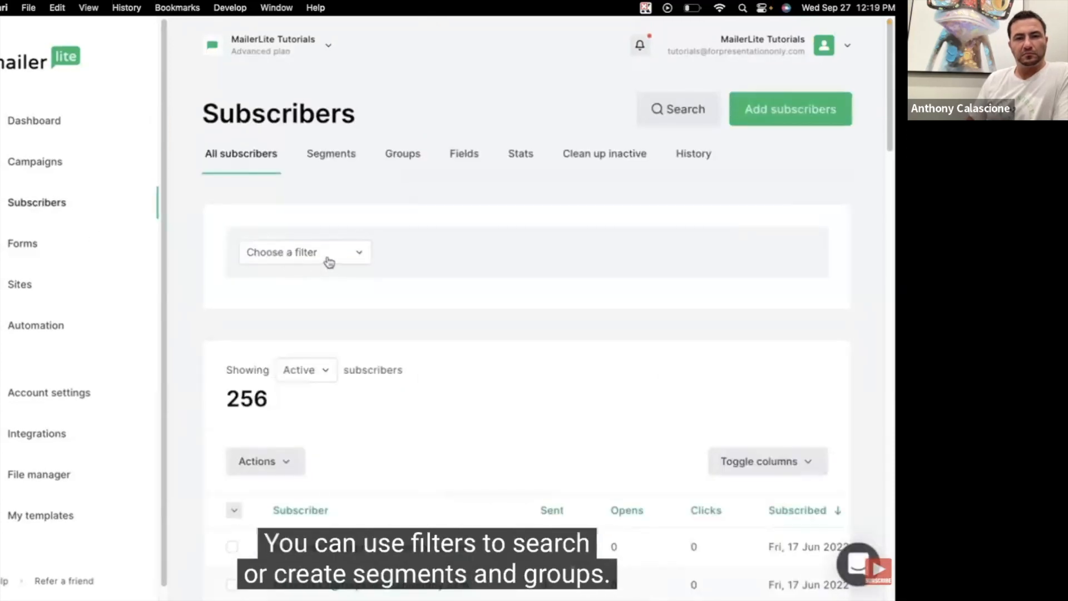
{"action": "left_click", "coordinate": [359, 255]}
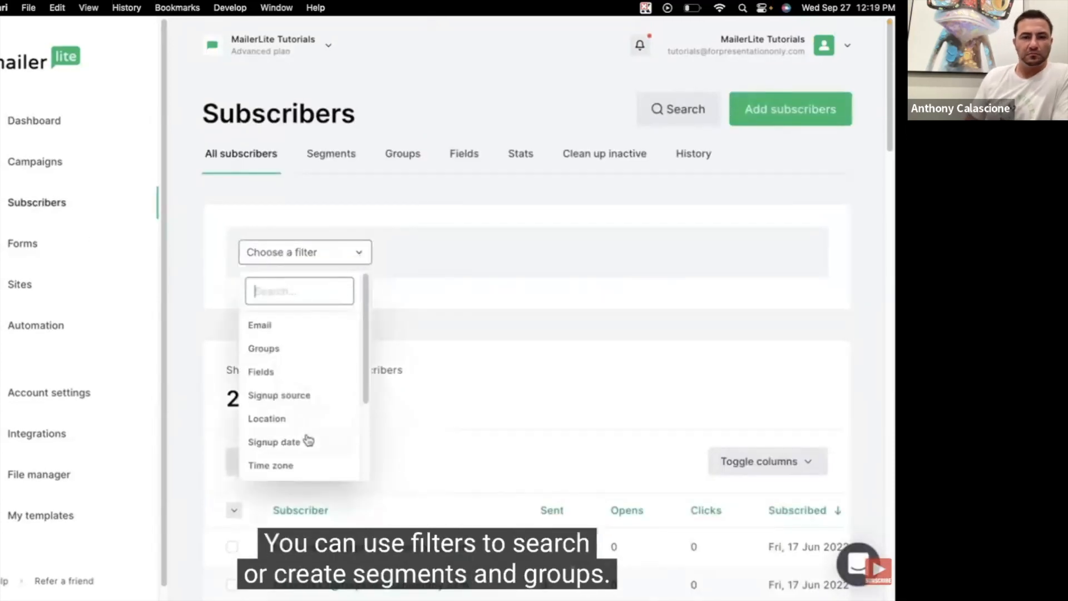
{"action": "left_click", "coordinate": [443, 401]}
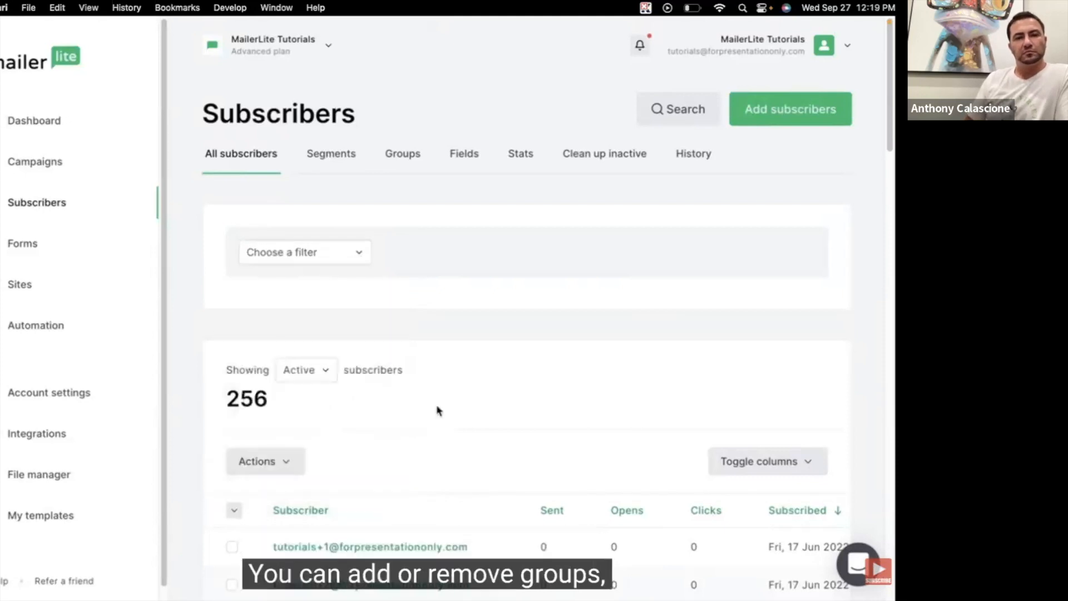
{"action": "left_click", "coordinate": [295, 466]}
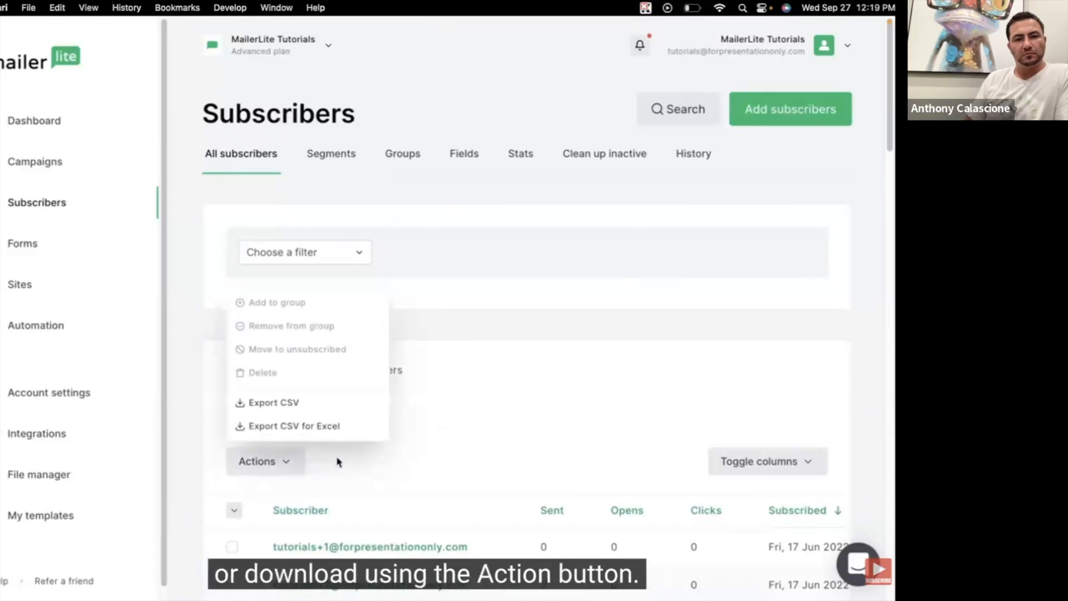
{"action": "left_click", "coordinate": [429, 442]}
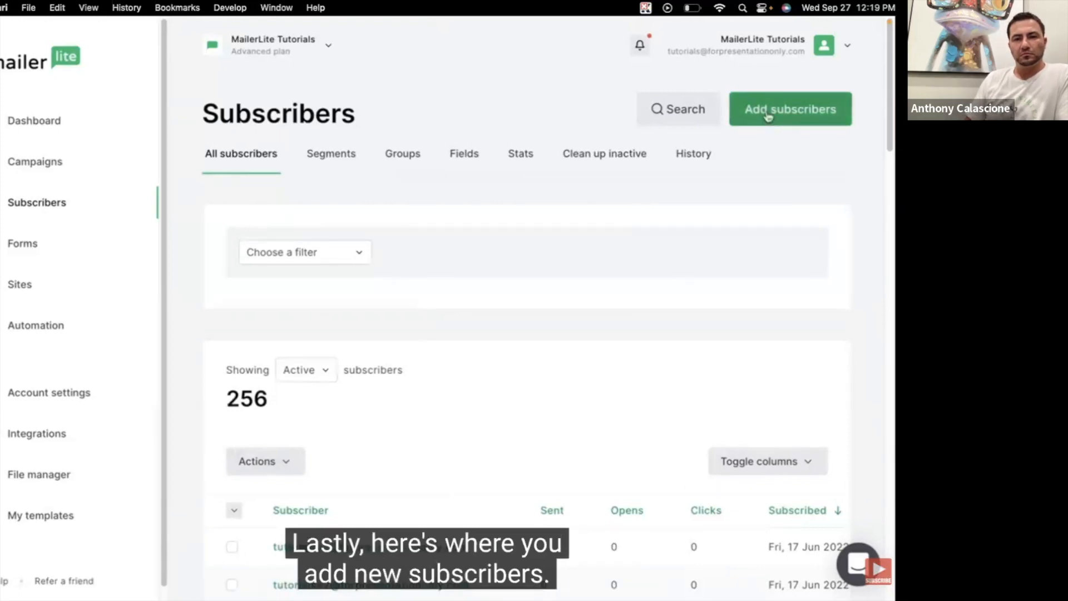
Examine the pop-up forms on the Forms page, including their filter and folder options.
{"action": "left_click", "coordinate": [24, 248]}
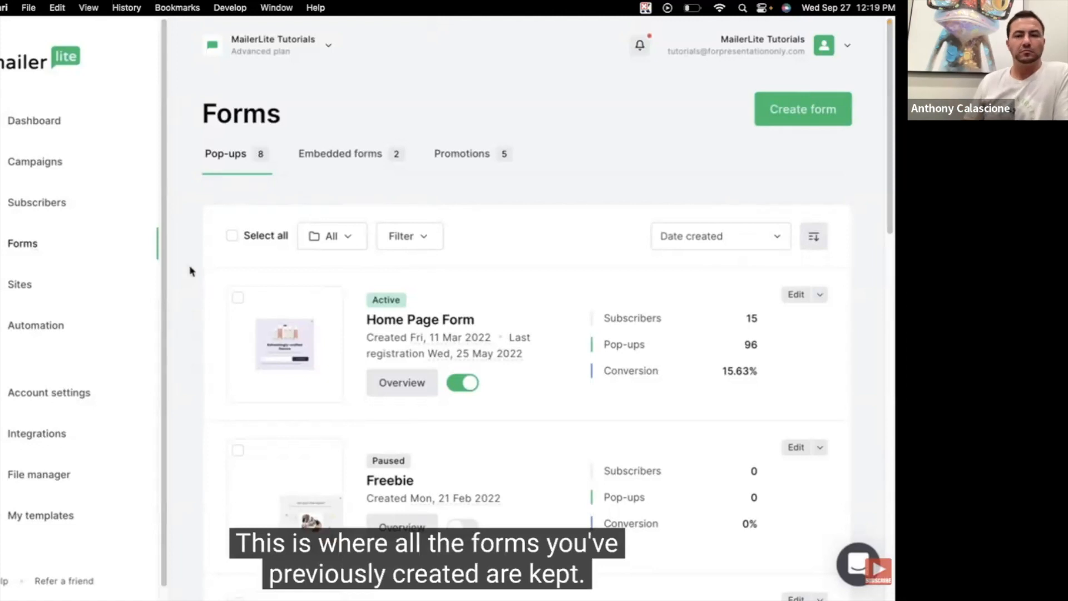
{"action": "left_click", "coordinate": [421, 245]}
{"action": "left_click", "coordinate": [381, 251]}
{"action": "left_click", "coordinate": [350, 239]}
{"action": "left_click", "coordinate": [349, 239]}
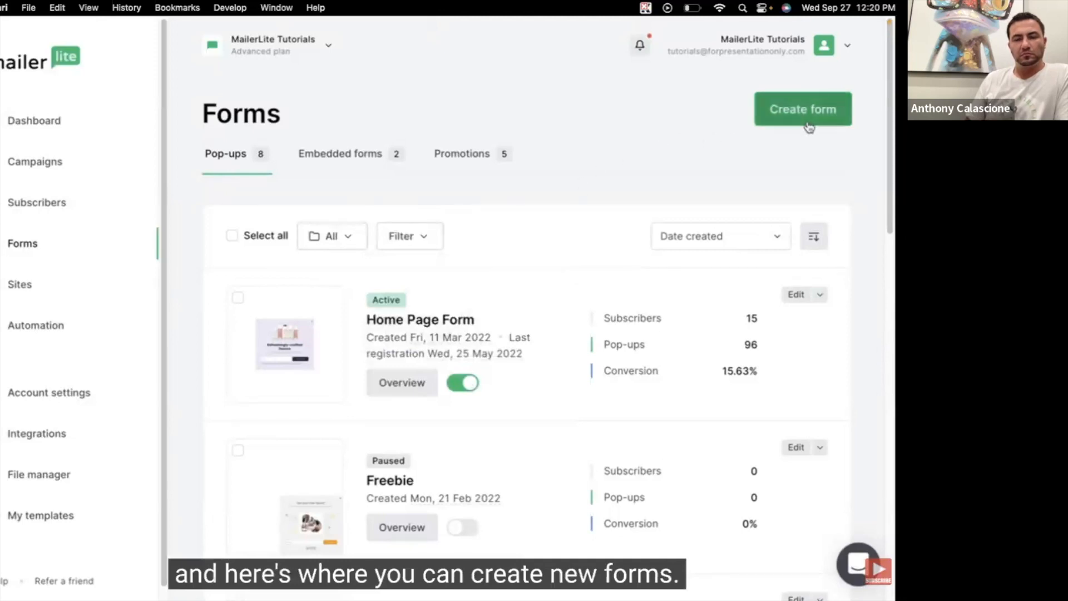
View the Sites, Automation and Account settings pages and go back to the dashboard.
{"action": "left_click", "coordinate": [25, 287]}
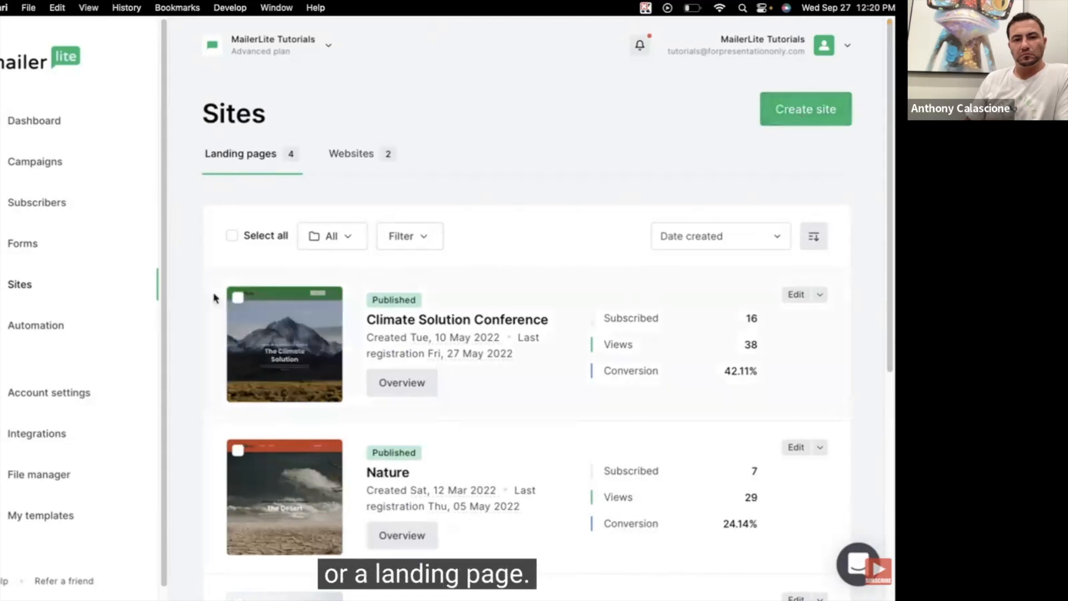
{"action": "left_click", "coordinate": [48, 329]}
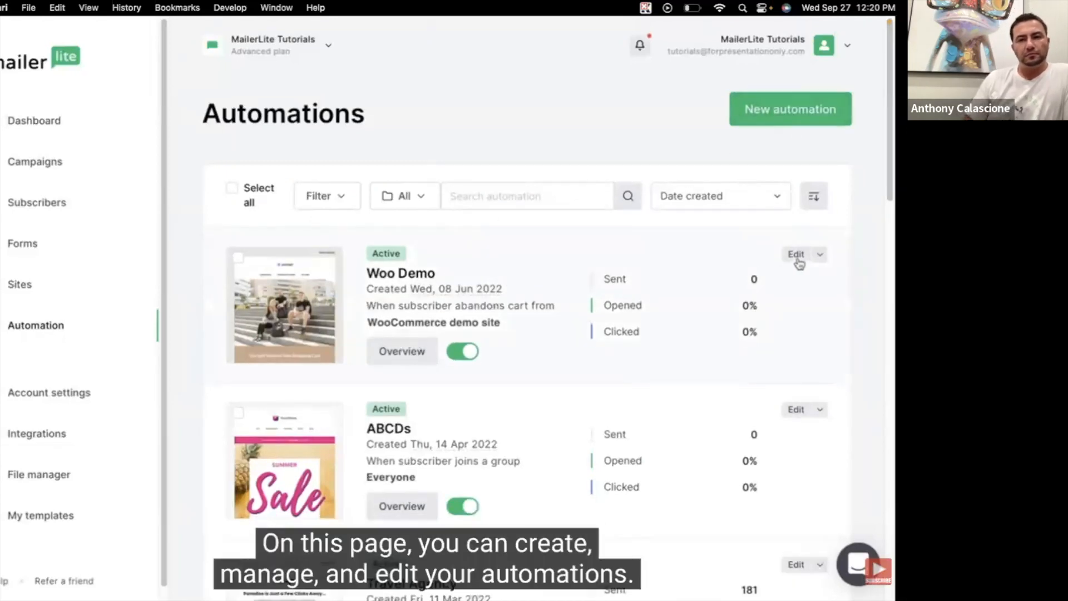
{"action": "left_click", "coordinate": [27, 396]}
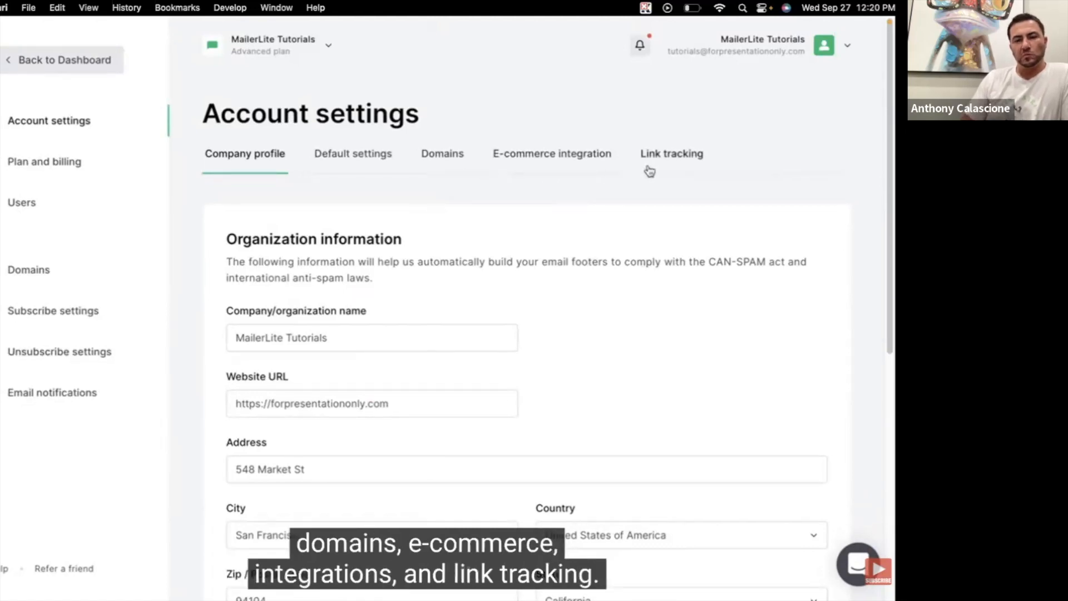
{"action": "left_click", "coordinate": [60, 63]}
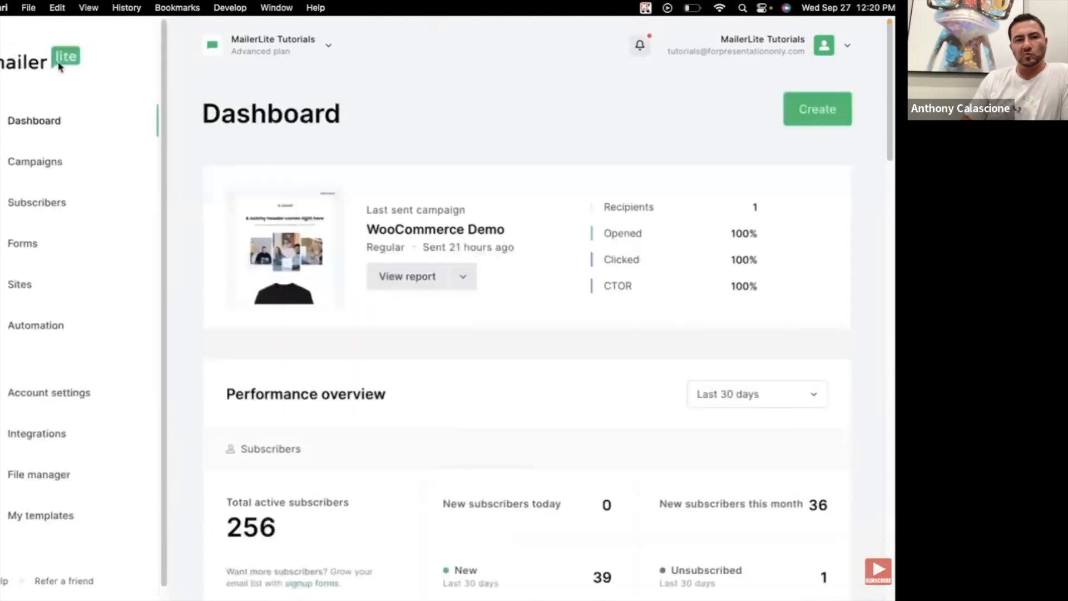
Look through the MailerLite API and featured integrations on the Integrations page.
{"action": "left_click", "coordinate": [45, 434]}
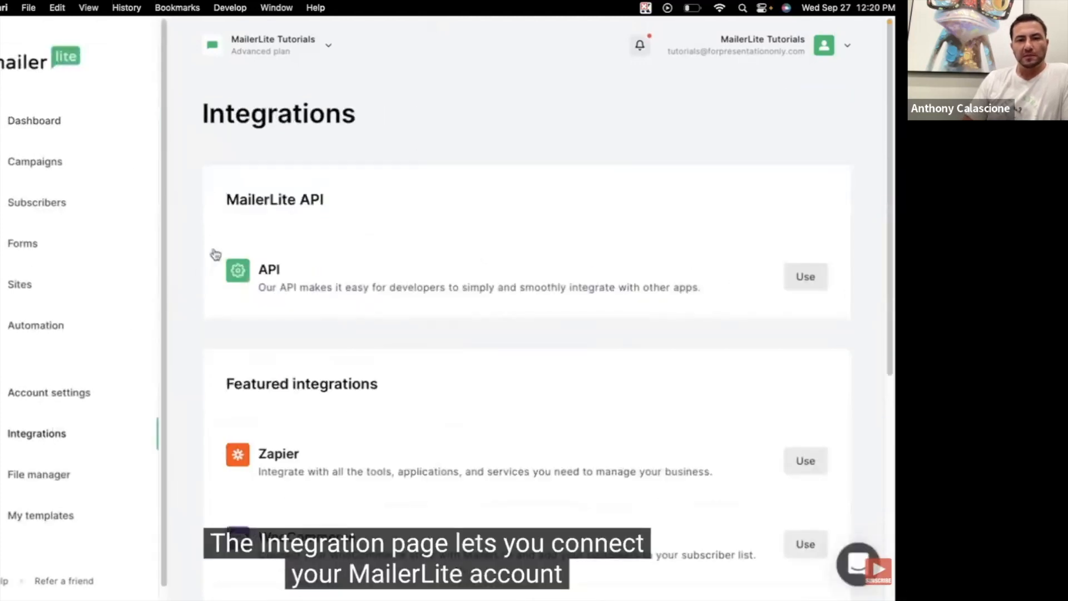
{"action": "scroll", "coordinate": [224, 243], "scroll_direction": "down", "scroll_amount": 10}
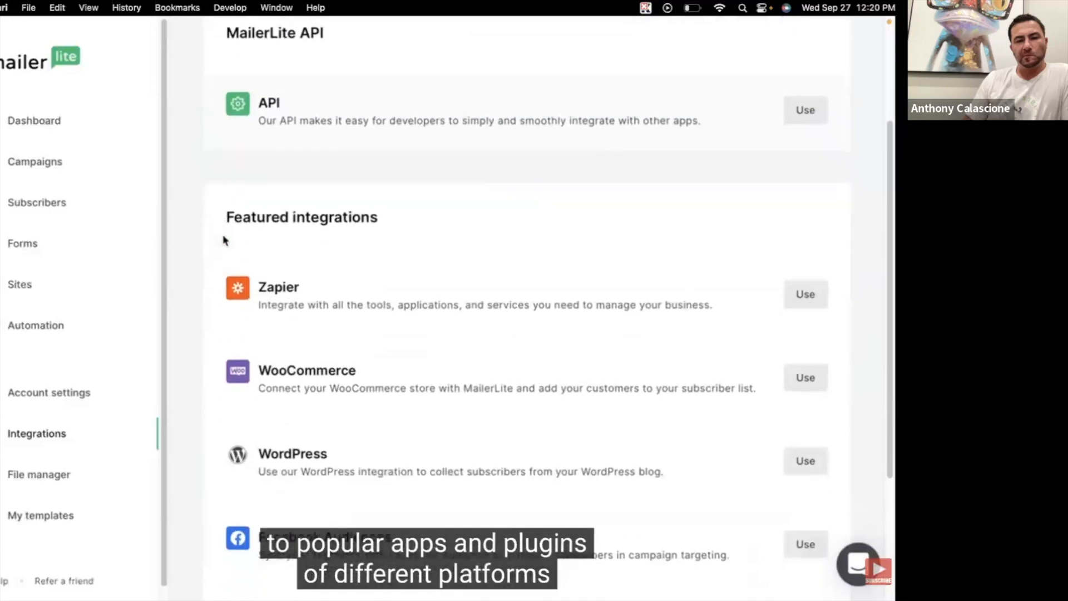
{"action": "scroll", "coordinate": [224, 241], "scroll_direction": "down", "scroll_amount": 2}
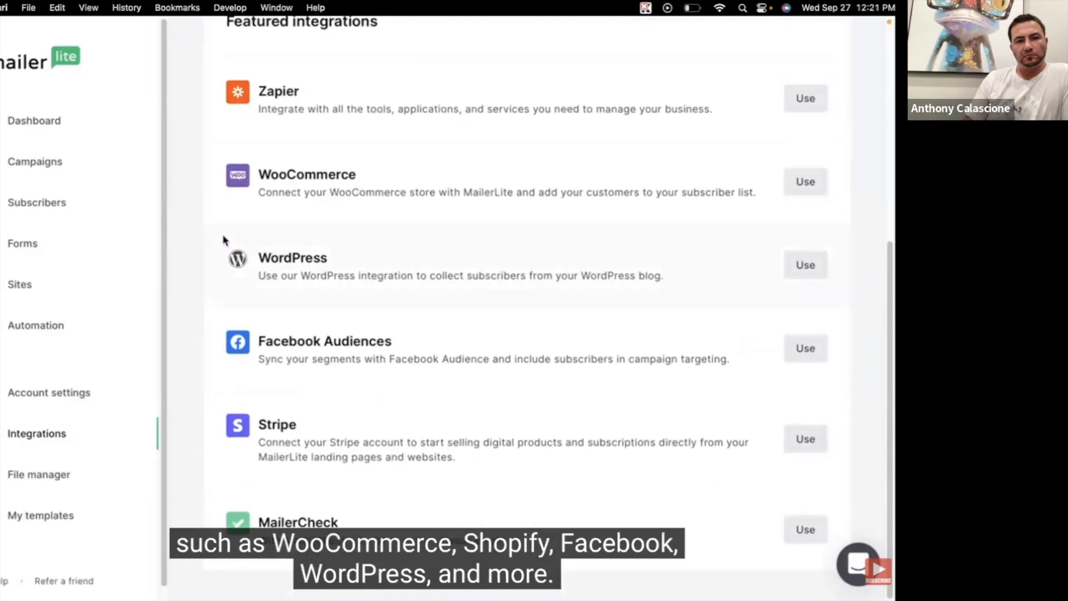
Browse the File manager's media and its alternative upload sources, and open the My templates page.
{"action": "left_click", "coordinate": [52, 475]}
{"action": "scroll", "coordinate": [486, 305], "scroll_direction": "down", "scroll_amount": 10}
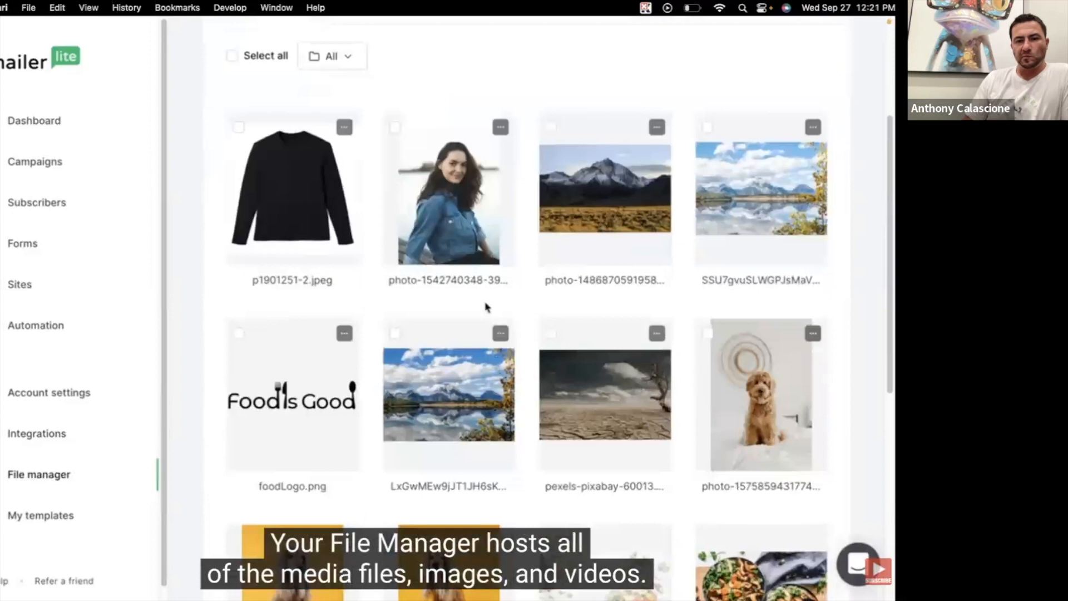
{"action": "scroll", "coordinate": [486, 303], "scroll_direction": "up", "scroll_amount": 10}
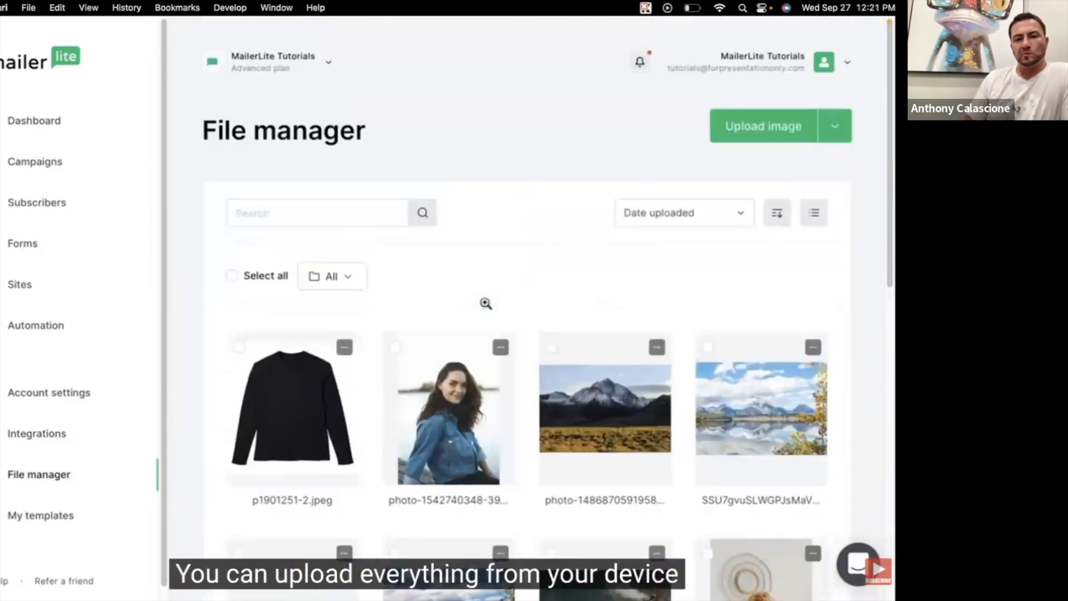
{"action": "left_click", "coordinate": [844, 114]}
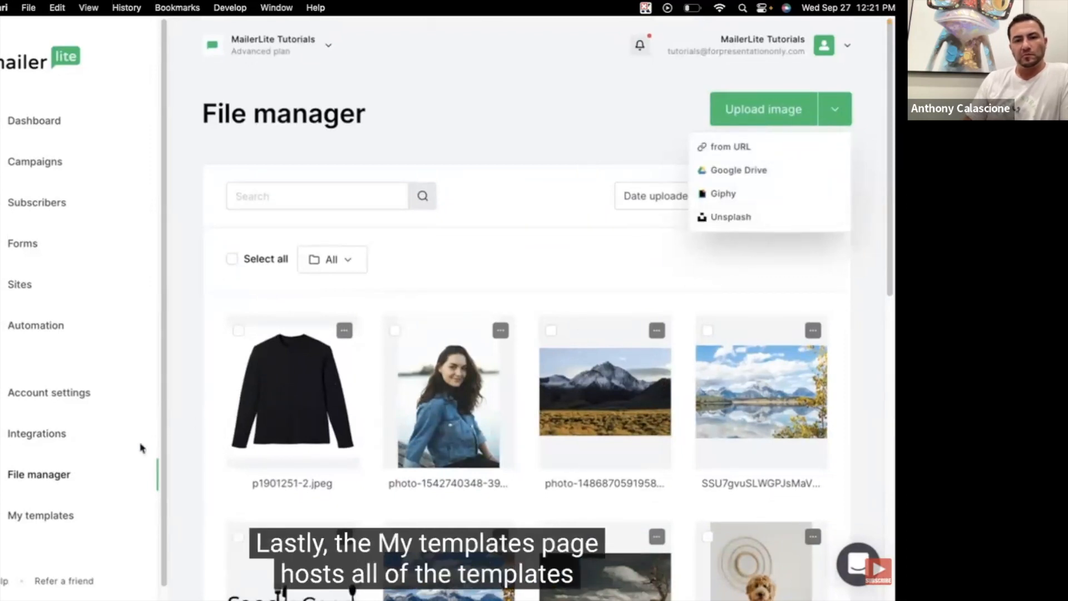
{"action": "left_click", "coordinate": [43, 516]}
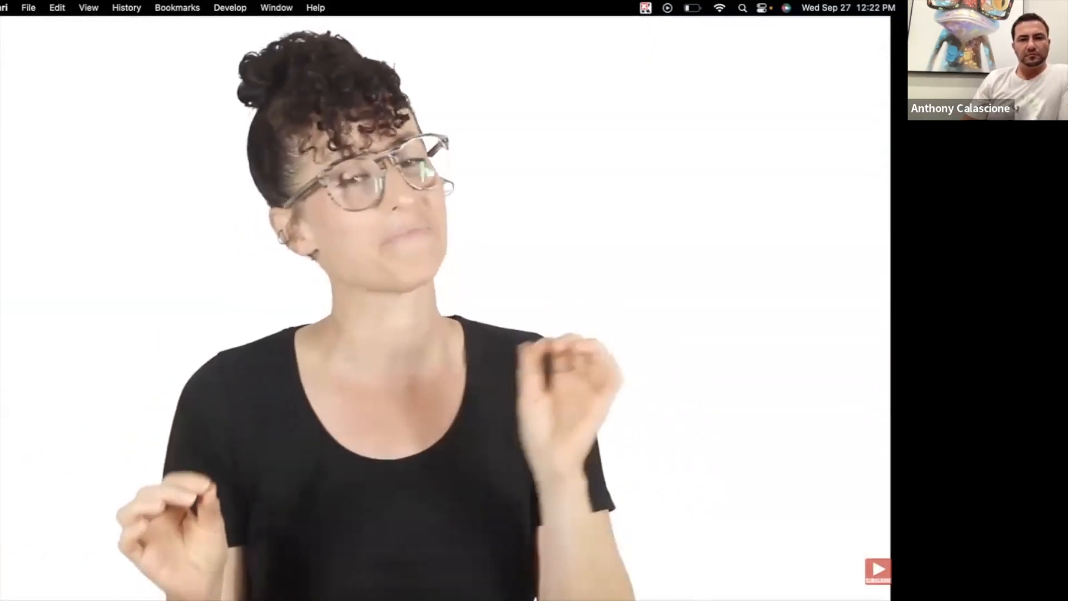
{"action": "key", "text": "XF86AudioRaiseVolume"}
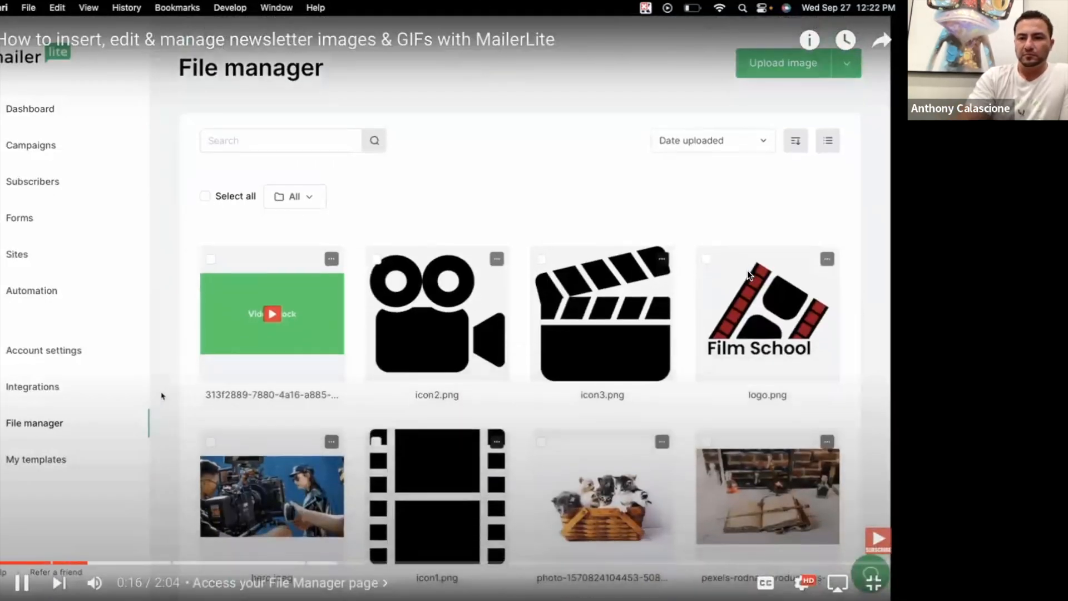
{"action": "key", "text": "XF86AudioRaiseVolume"}
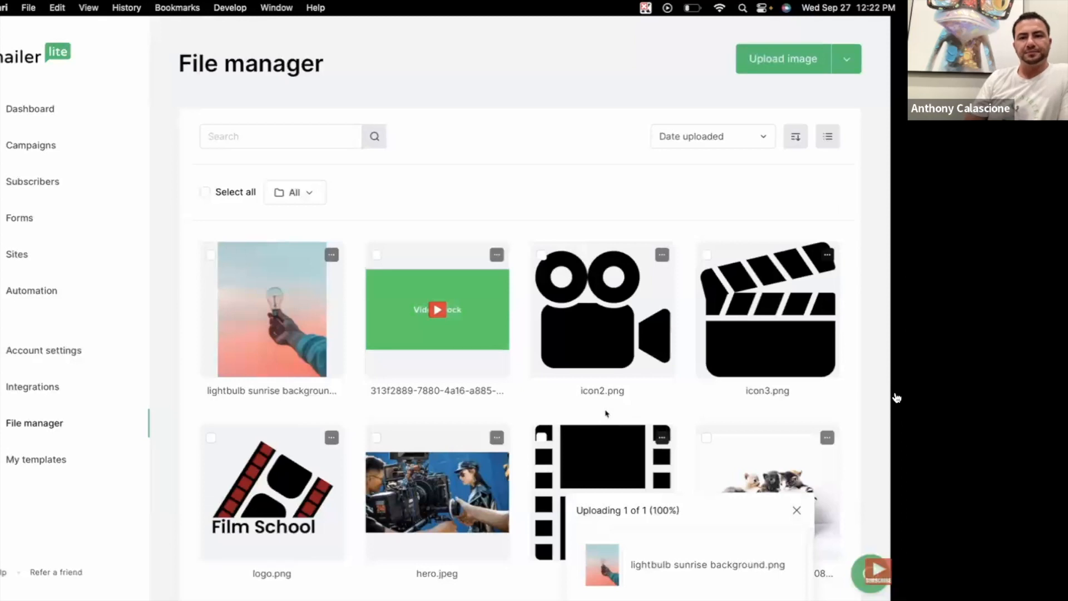
Upload the image fishing-2330312_1280.jpg to the File manager from its copied URL.
{"action": "left_click", "coordinate": [846, 61]}
{"action": "left_click", "coordinate": [832, 91]}
{"action": "key", "text": "super+v"}
{"action": "left_click", "coordinate": [526, 371]}
Import the image hero.jpeg into the File manager from Google Drive.
{"action": "left_click", "coordinate": [846, 60]}
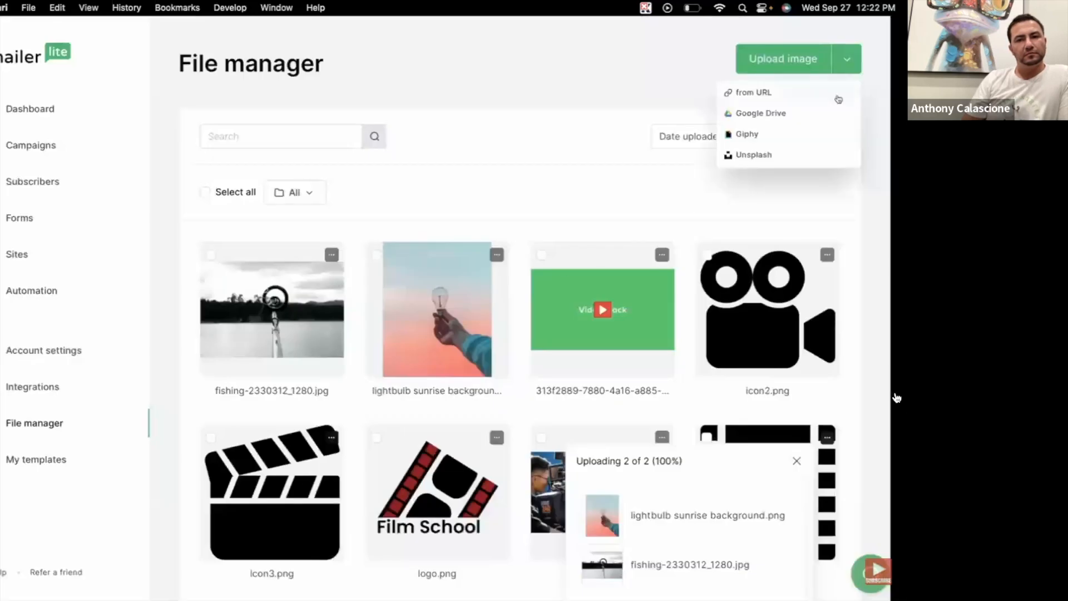
{"action": "left_click", "coordinate": [761, 113]}
{"action": "left_click", "coordinate": [294, 395]}
{"action": "left_click", "coordinate": [124, 496]}
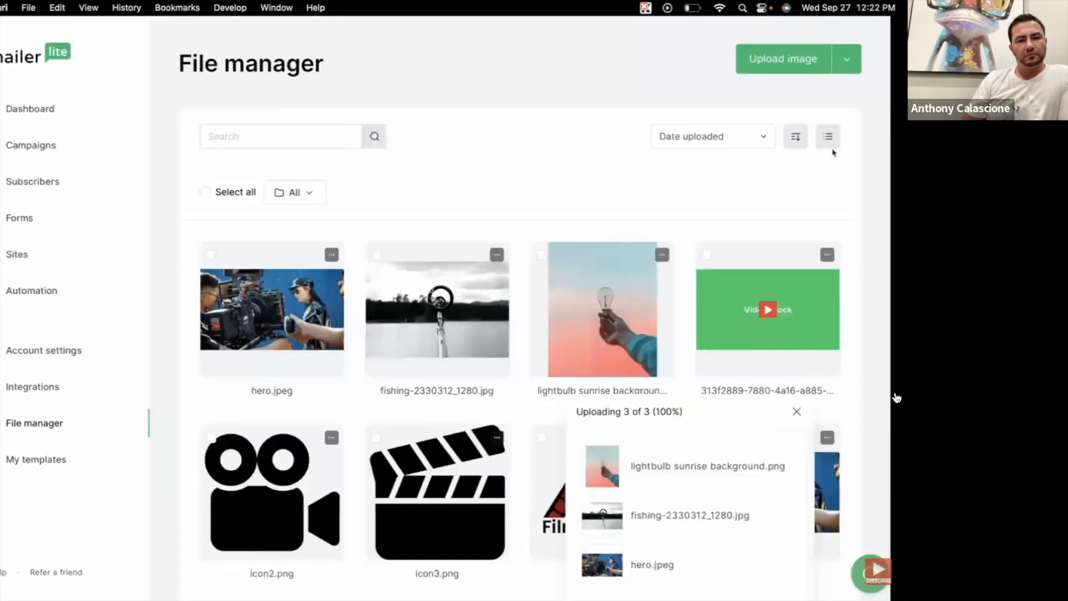
Import the South Park Good Morning GIF into the File manager from Giphy.
{"action": "left_click", "coordinate": [847, 61]}
{"action": "left_click", "coordinate": [826, 140]}
{"action": "left_click", "coordinate": [729, 233]}
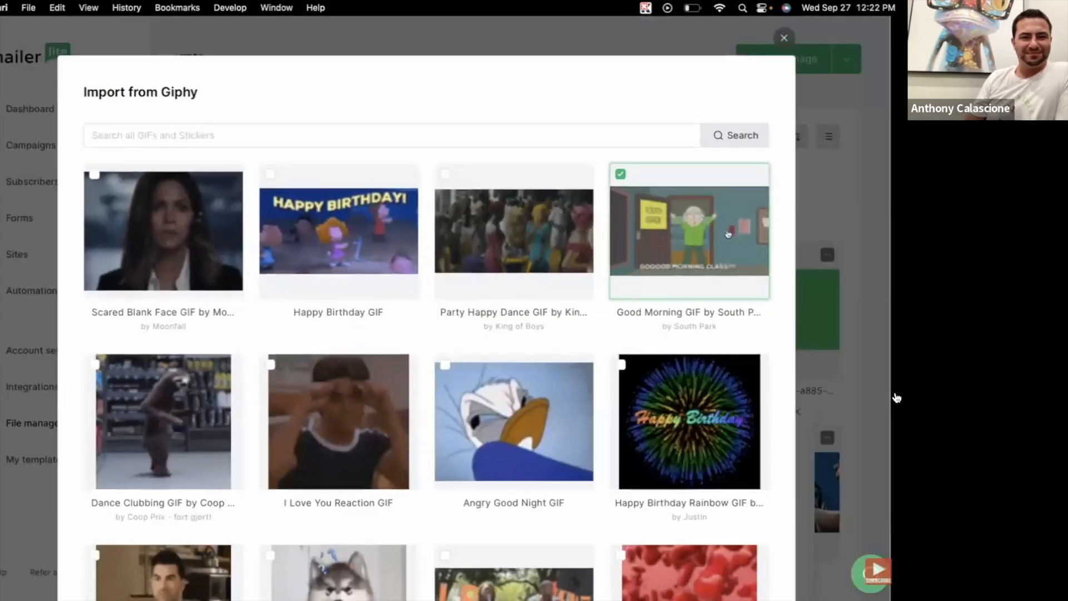
{"action": "scroll", "coordinate": [897, 398], "scroll_direction": "down", "scroll_amount": 10}
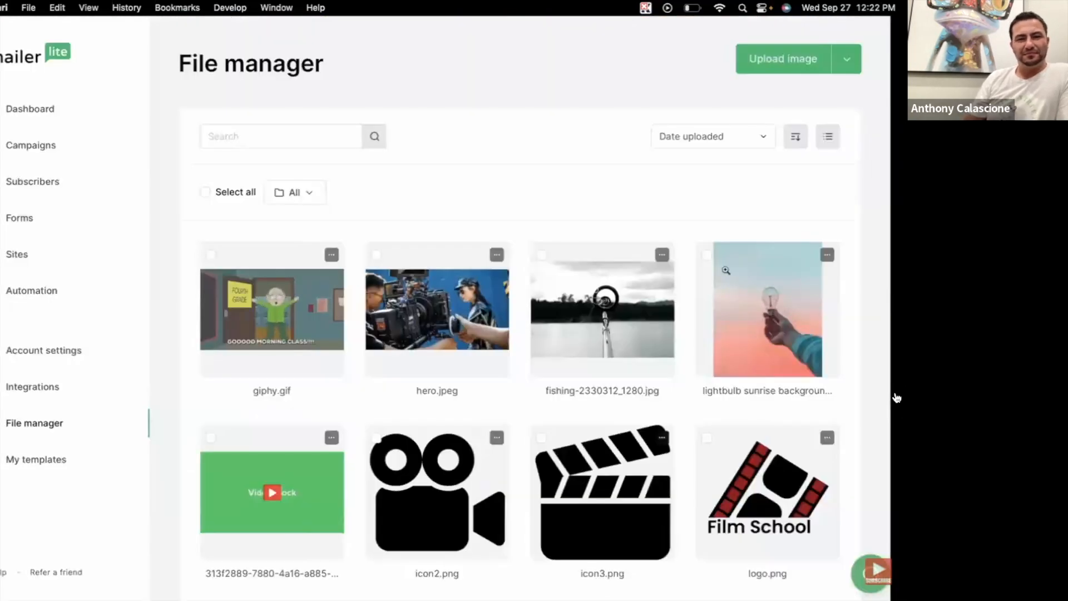
Open the lightbulb sunrise background image for editing and apply the Square crop to it.
{"action": "left_click", "coordinate": [827, 256]}
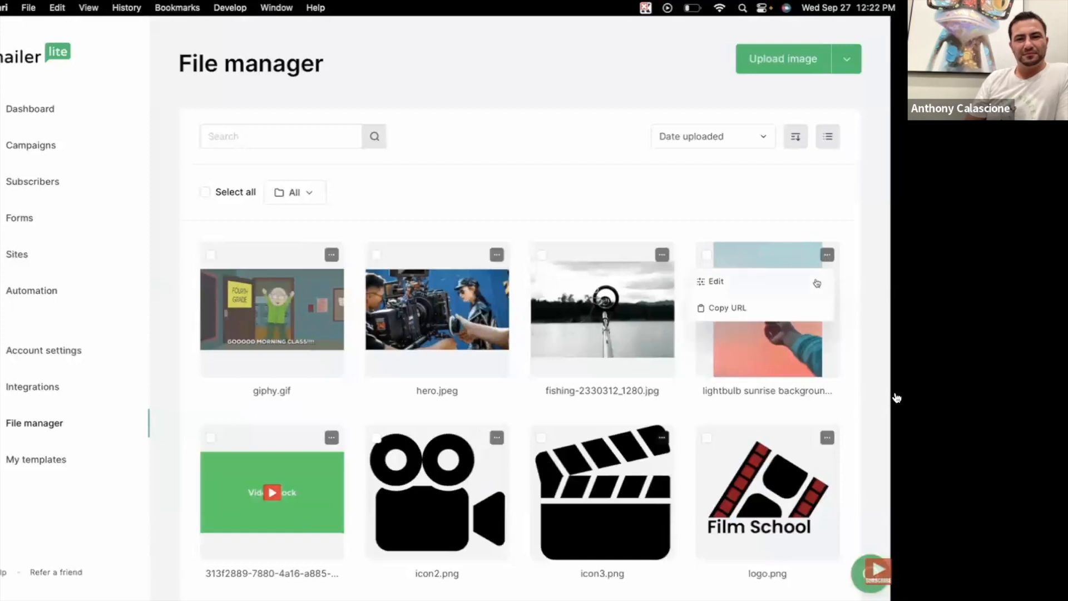
{"action": "left_click", "coordinate": [812, 281]}
{"action": "left_click", "coordinate": [6, 40]}
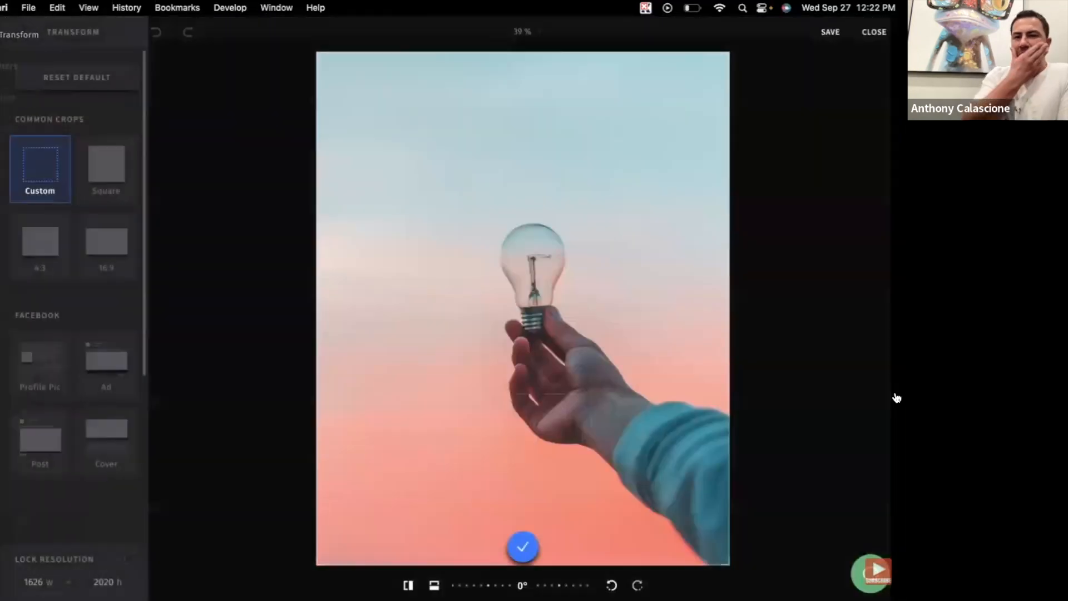
{"action": "left_click", "coordinate": [112, 160]}
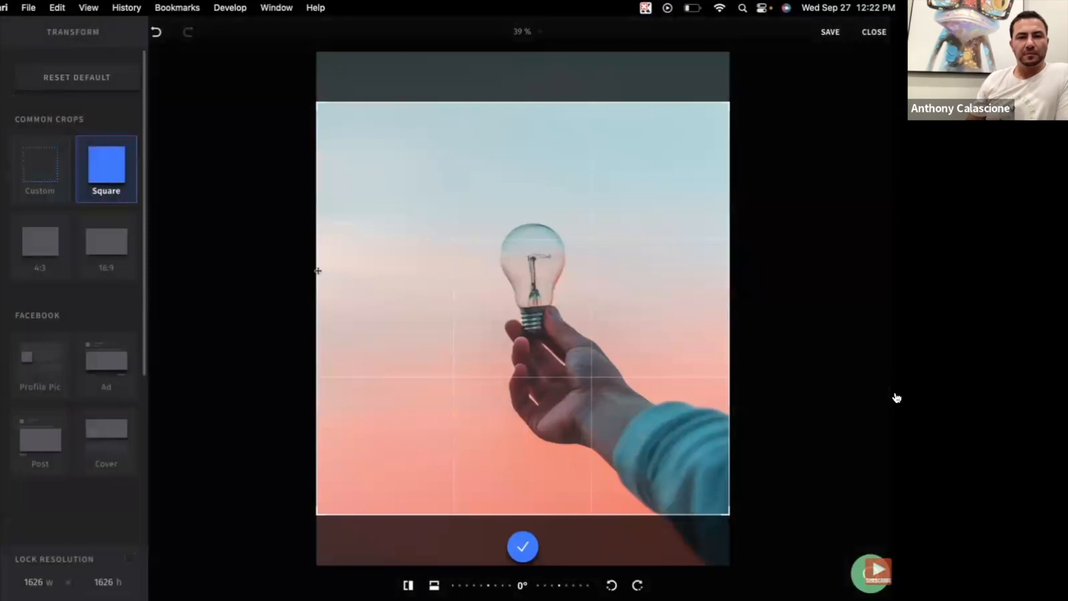
Apply the Vintage Polaroid filter to the lightbulb image and set its first and third adjustments to -23 and 20.
{"action": "left_click", "coordinate": [97, 289]}
{"action": "left_click", "coordinate": [104, 343]}
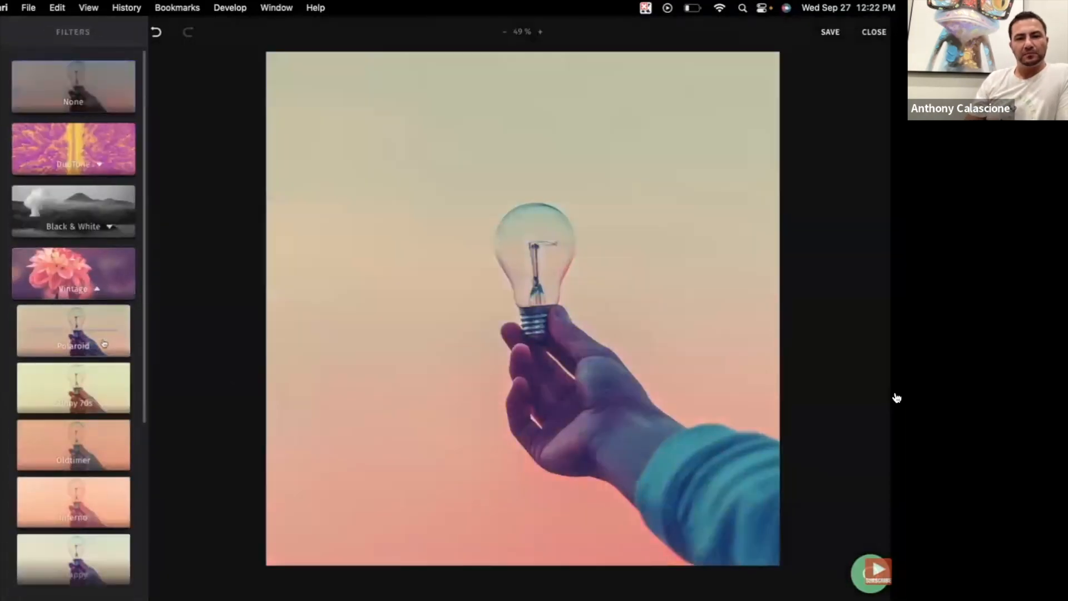
{"action": "left_click", "coordinate": [11, 99]}
{"action": "left_click_drag", "start_coordinate": [55, 158], "coordinate": [45, 158]}
{"action": "left_click_drag", "start_coordinate": [54, 227], "coordinate": [61, 227]}
Paint a white smiley face in the sky above the lightbulb with the Brush and add the black passepartout frame.
{"action": "mouse_move", "coordinate": [4, 236]}
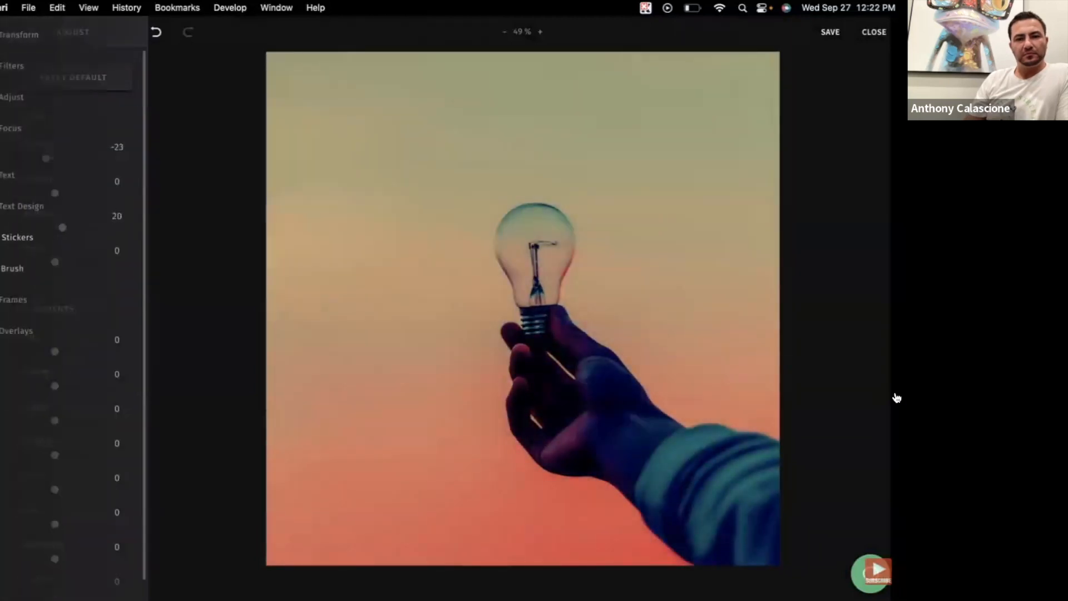
{"action": "left_click", "coordinate": [11, 267]}
{"action": "mouse_move", "coordinate": [674, 102]}
{"action": "left_mouse_down"}
{"action": "mouse_move", "coordinate": [672, 134]}
{"action": "mouse_move", "coordinate": [707, 136]}
{"action": "left_mouse_up"}
{"action": "mouse_move", "coordinate": [601, 129]}
{"action": "left_mouse_down"}
{"action": "mouse_move", "coordinate": [661, 186]}
{"action": "mouse_move", "coordinate": [750, 163]}
{"action": "left_mouse_up"}
{"action": "left_click", "coordinate": [35, 285]}
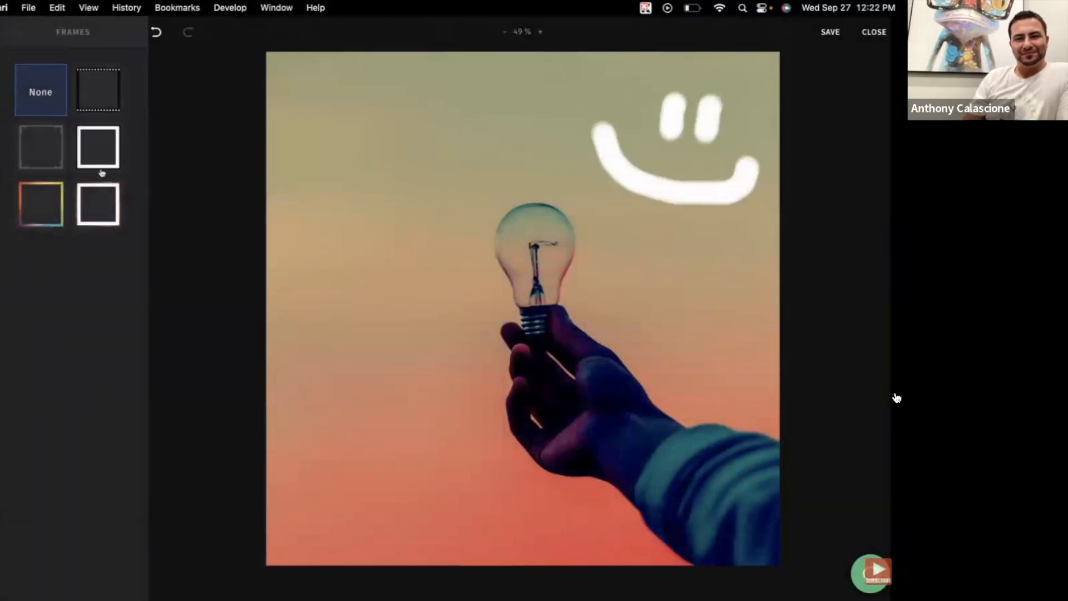
{"action": "left_click", "coordinate": [105, 148]}
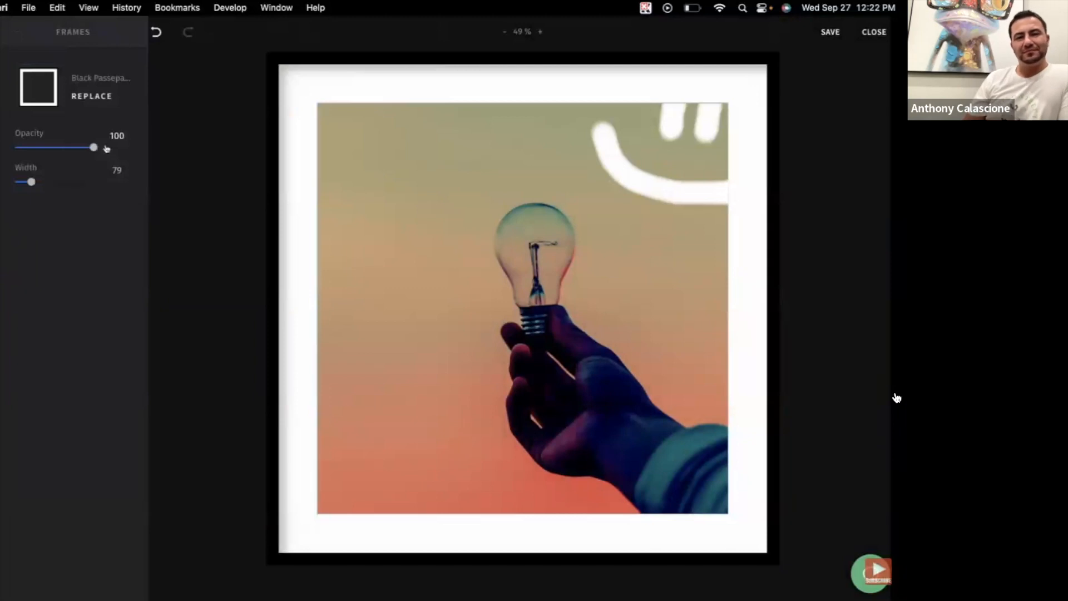
Undo the frame, brush, adjustment and filter edits, keeping the square crop, and save the lightbulb image.
{"action": "left_click", "coordinate": [158, 36]}
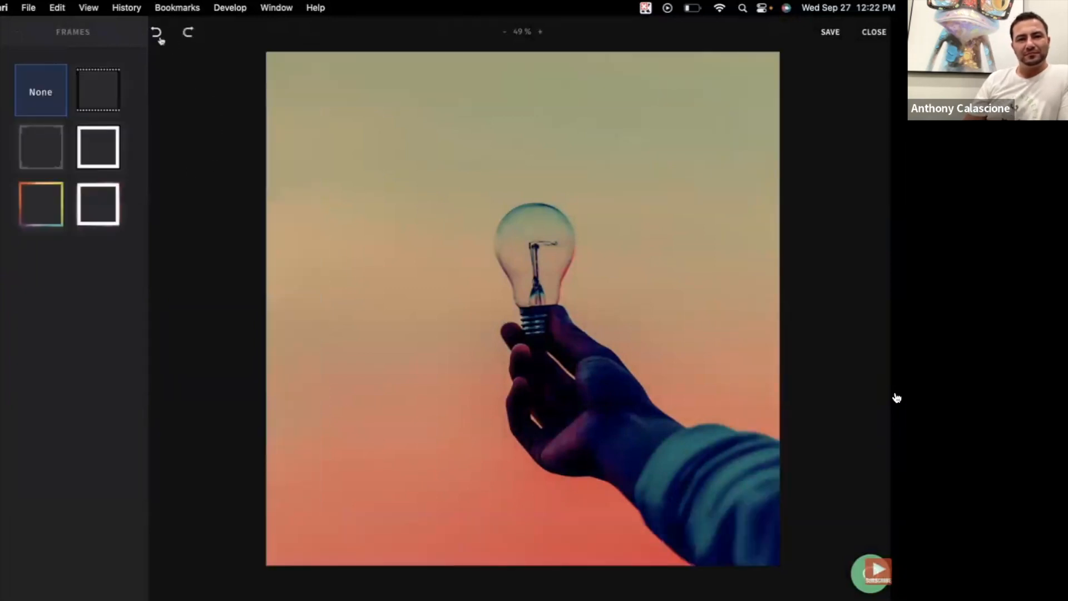
{"action": "left_click", "coordinate": [158, 37]}
{"action": "left_click", "coordinate": [158, 36]}
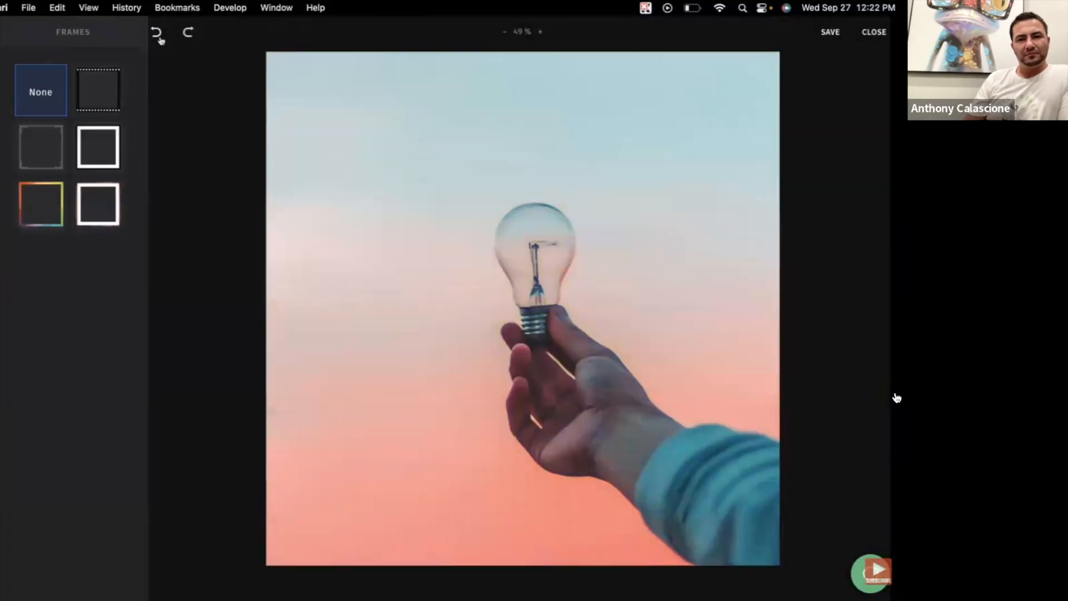
{"action": "left_click", "coordinate": [831, 37]}
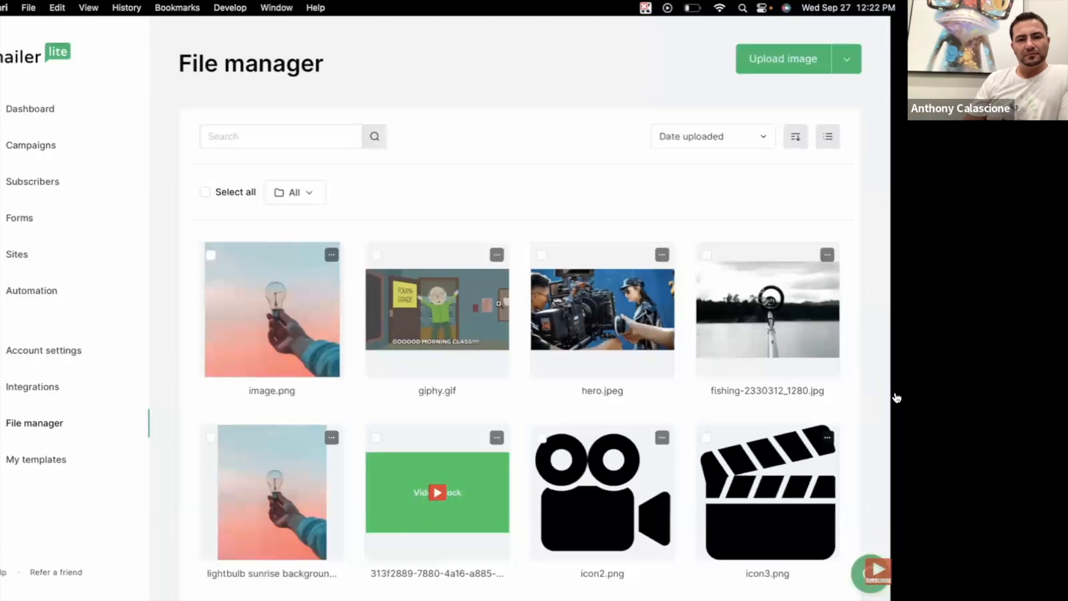
Select only image.png in the File manager and delete it, confirming the deletion.
{"action": "left_click", "coordinate": [205, 192]}
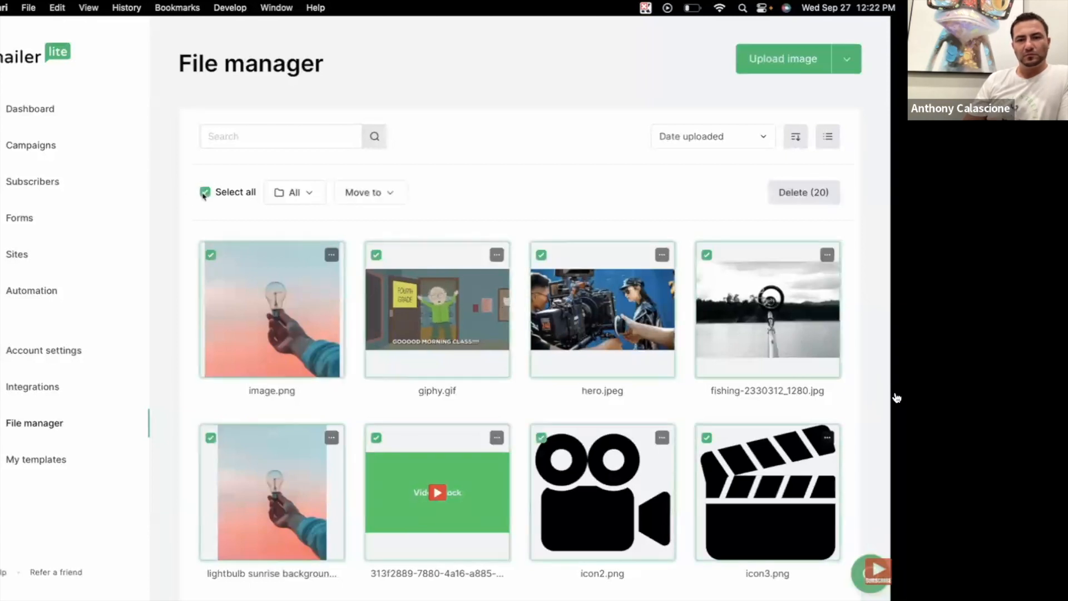
{"action": "left_click", "coordinate": [205, 192]}
{"action": "left_click", "coordinate": [211, 256]}
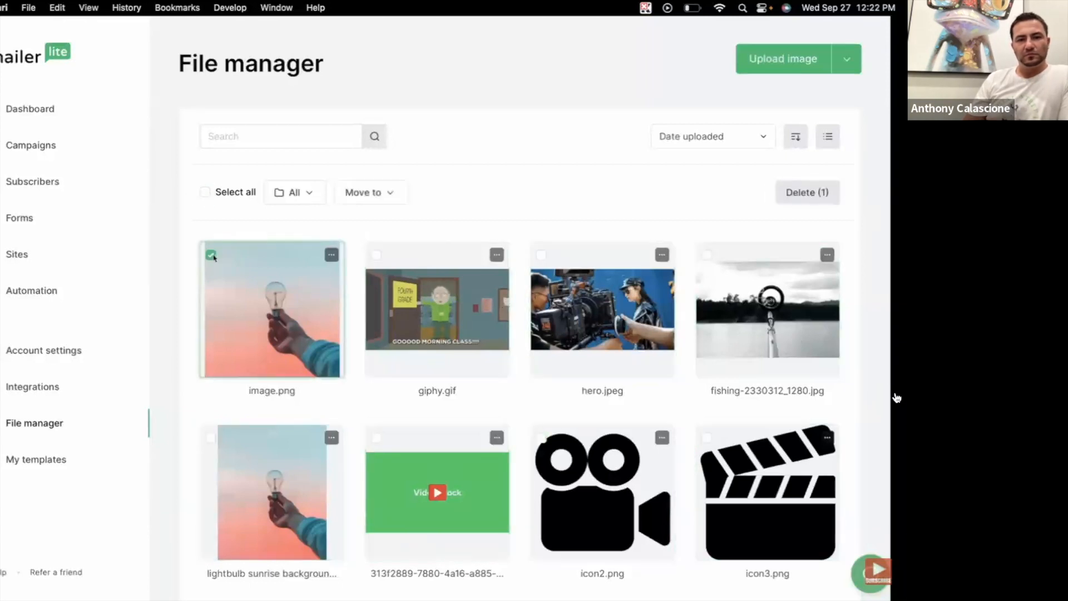
{"action": "left_click", "coordinate": [807, 193]}
{"action": "left_click", "coordinate": [543, 340]}
Select giphy.gif and hero.jpeg and open the options for moving them to a folder.
{"action": "left_click", "coordinate": [277, 295]}
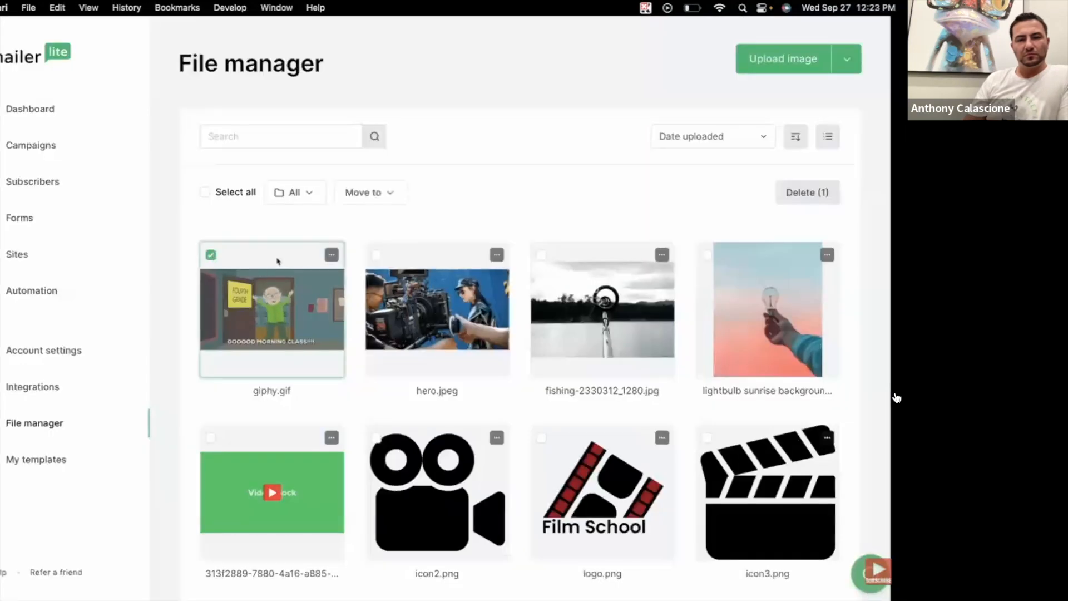
{"action": "left_click", "coordinate": [376, 255]}
{"action": "left_click", "coordinate": [376, 194]}
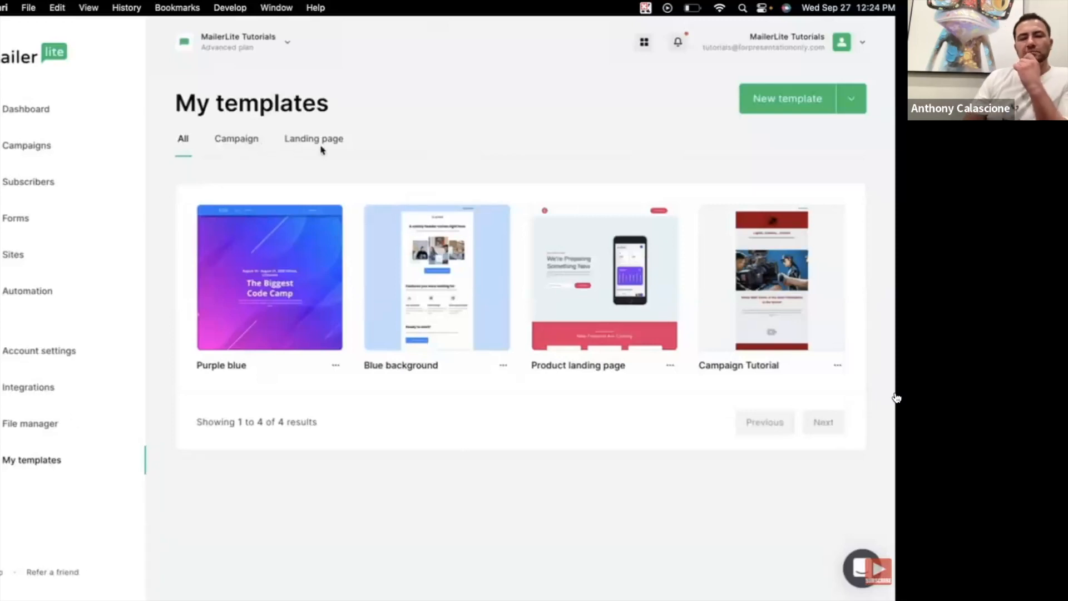
Create a new campaign-type template named Demo Template and start it in the Drag & Drop Editor.
{"action": "left_click", "coordinate": [762, 109]}
{"action": "left_click", "coordinate": [454, 245]}
{"action": "type", "text": "Demo Template"}
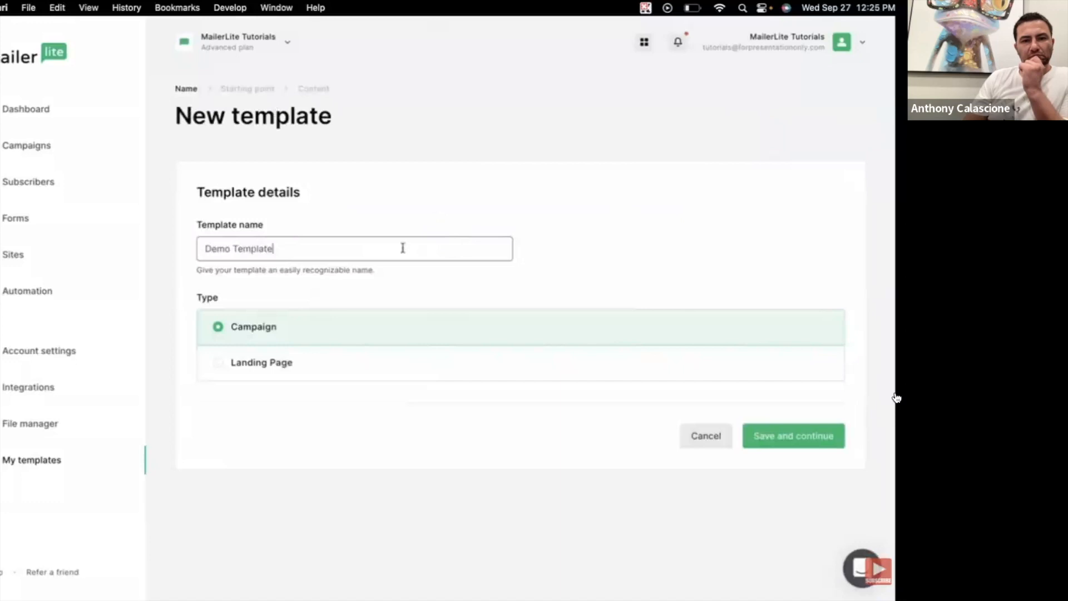
{"action": "left_click", "coordinate": [753, 439]}
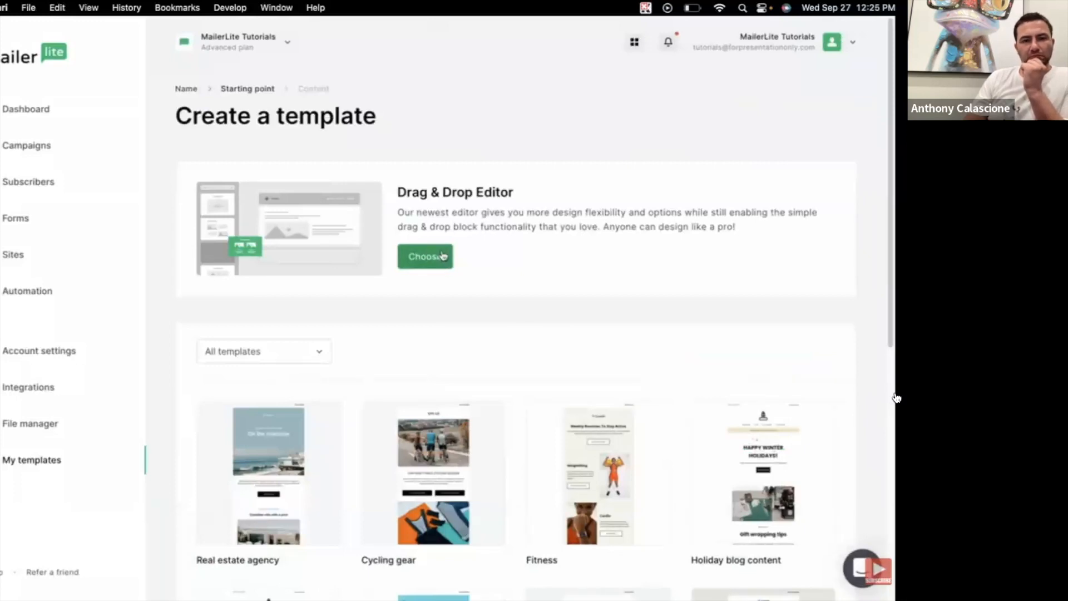
{"action": "mouse_move", "coordinate": [733, 420]}
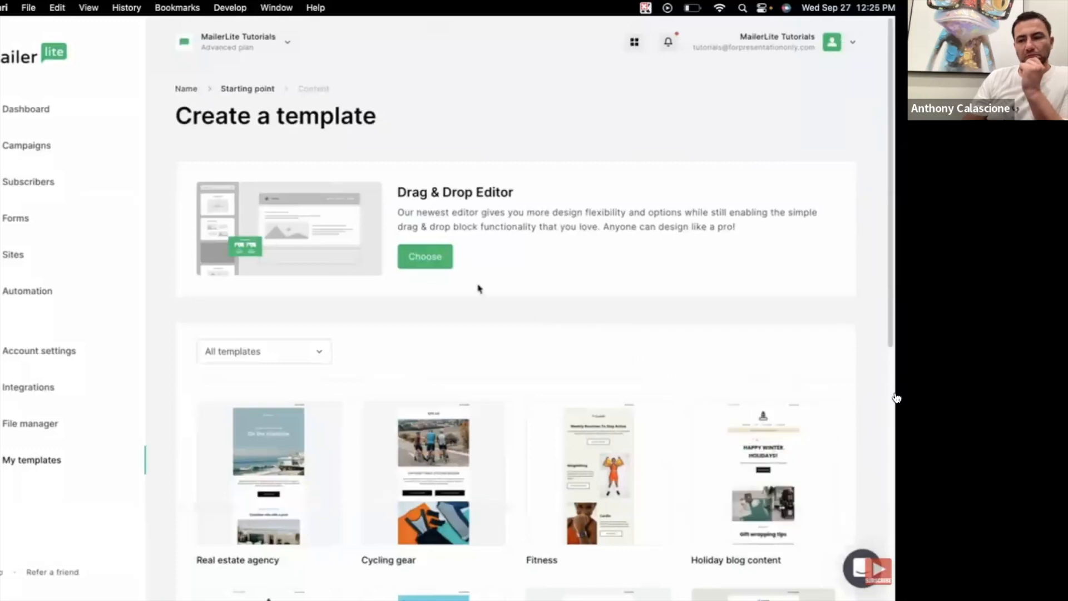
{"action": "left_click", "coordinate": [436, 257]}
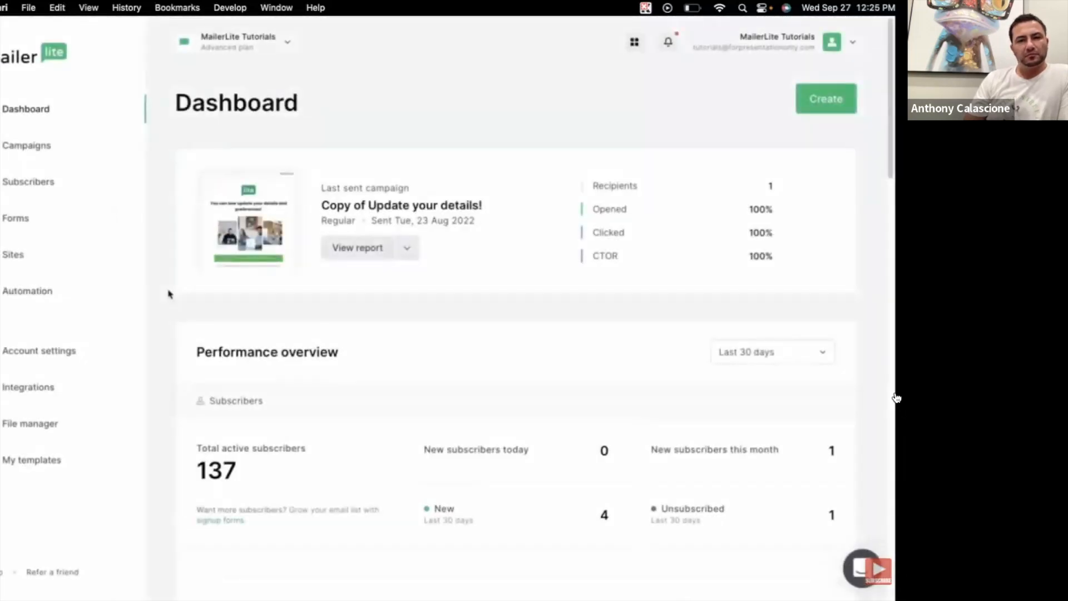
Create a new regular campaign named Demo from the Dashboard and continue to its details.
{"action": "left_click", "coordinate": [818, 114]}
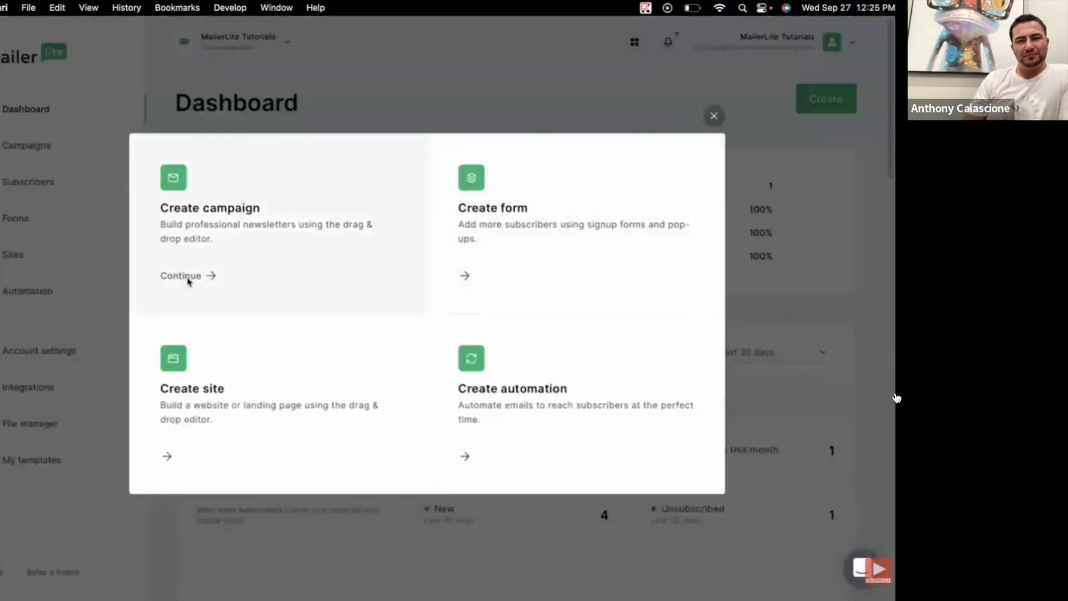
{"action": "left_click", "coordinate": [183, 276]}
{"action": "type", "text": "De"}
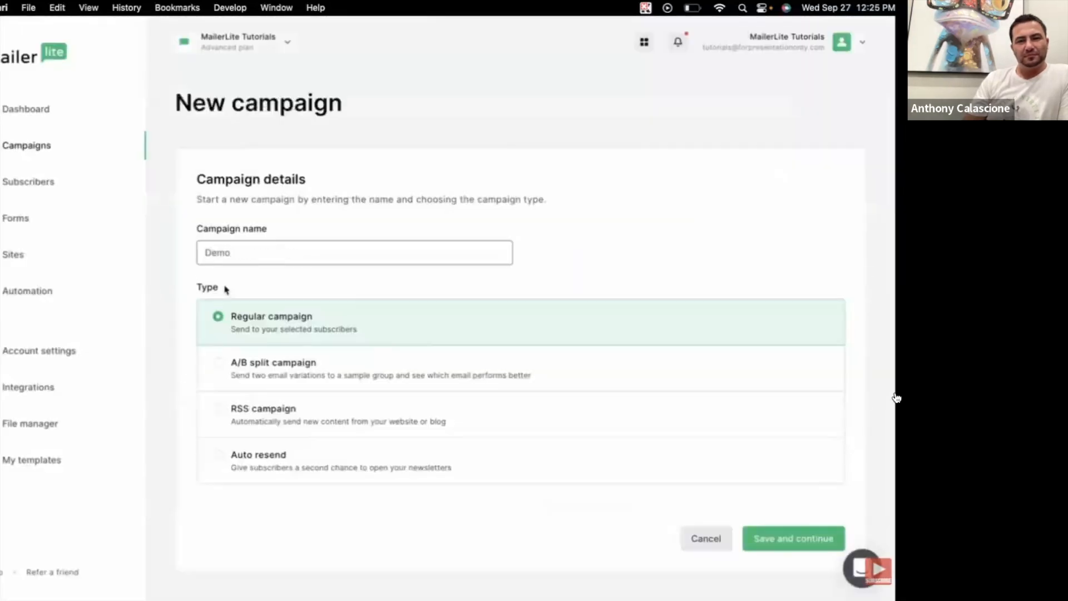
{"action": "left_click", "coordinate": [786, 548]}
Enter Campaign Template as the campaign's subject and continue to the Content stage.
{"action": "left_click", "coordinate": [563, 403]}
{"action": "type", "text": "Campaign Template"}
{"action": "scroll", "coordinate": [564, 405], "scroll_direction": "down", "scroll_amount": 8}
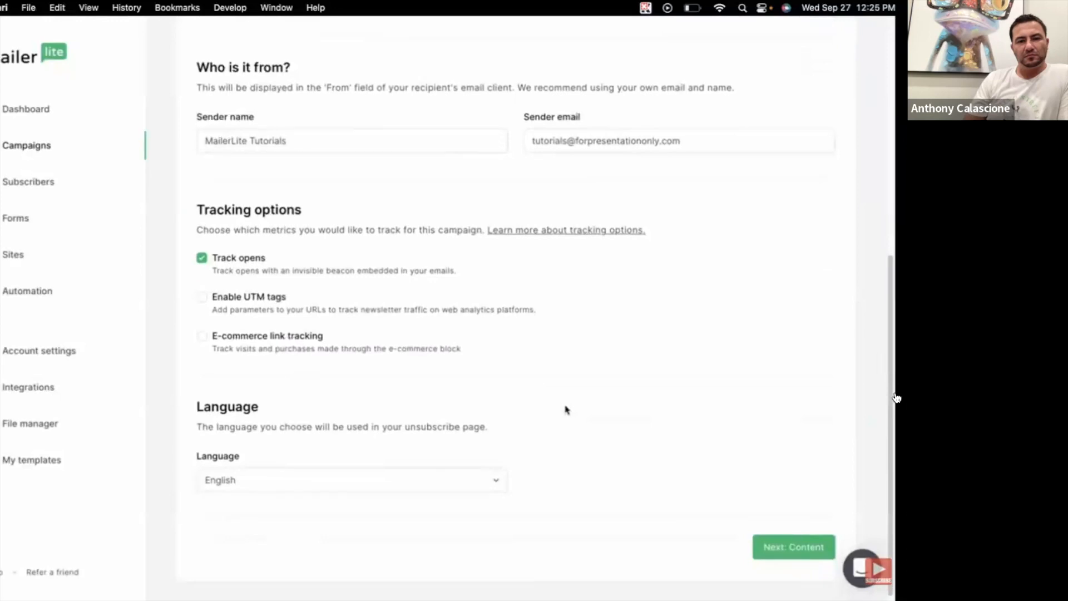
{"action": "left_click", "coordinate": [800, 547]}
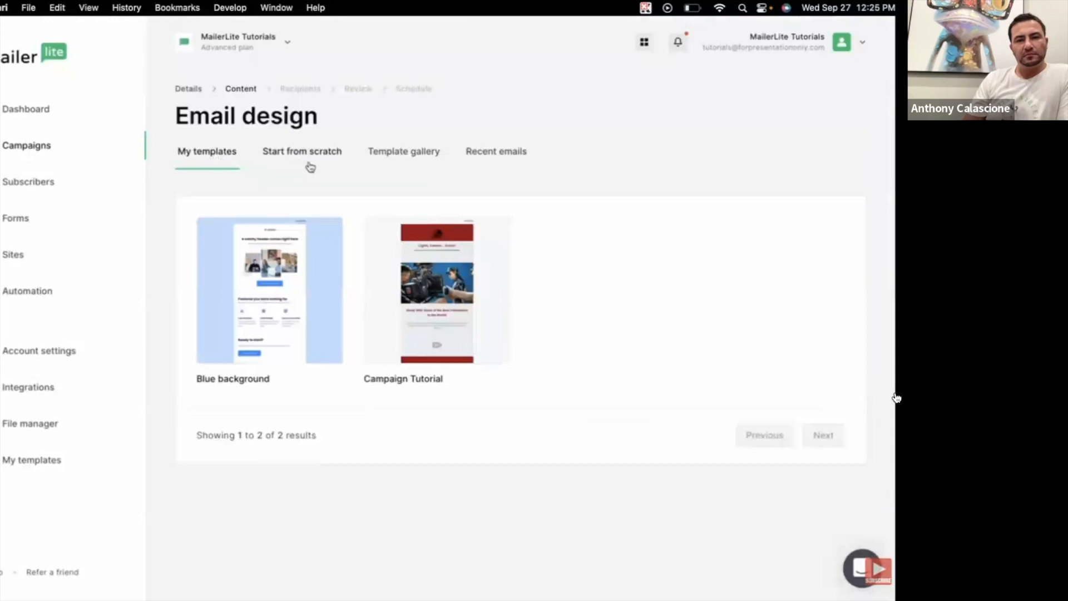
Filter the recent emails to Drafts and open the Test template email as the campaign's design.
{"action": "left_click", "coordinate": [501, 158]}
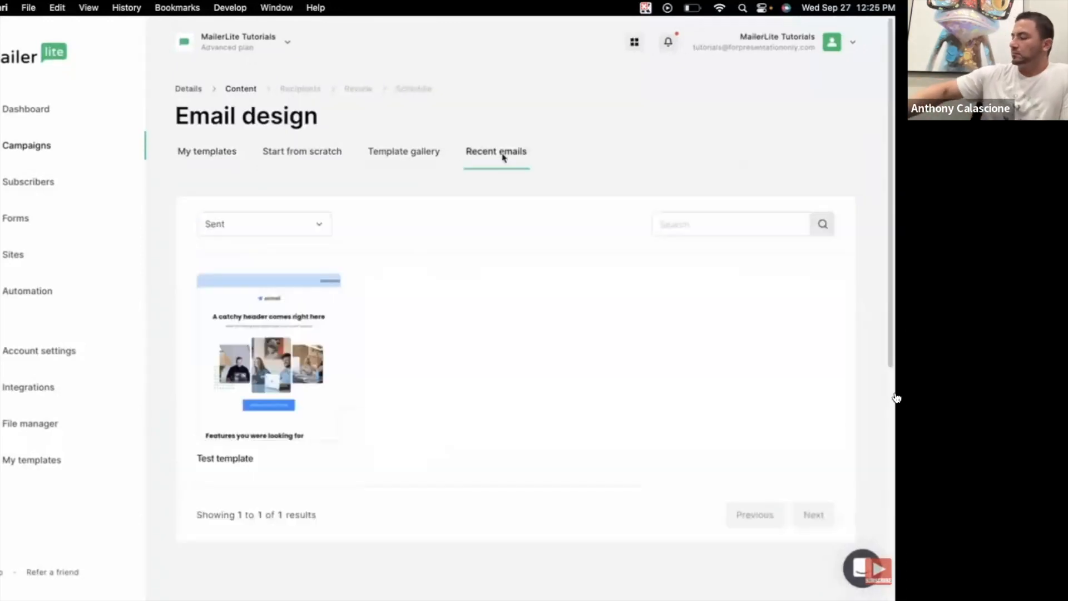
{"action": "left_click", "coordinate": [317, 225]}
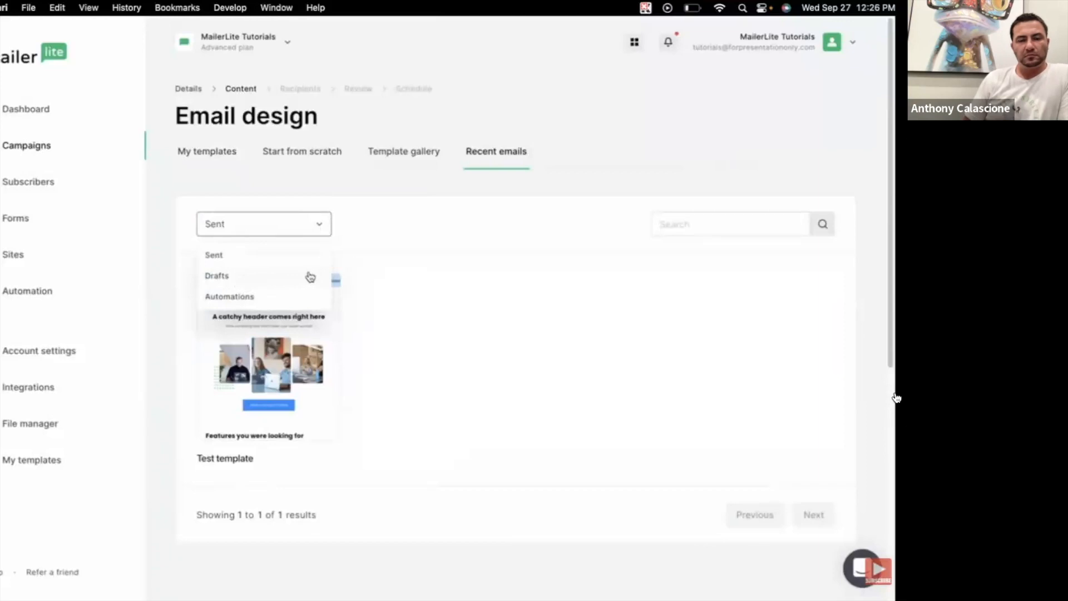
{"action": "left_click", "coordinate": [270, 278]}
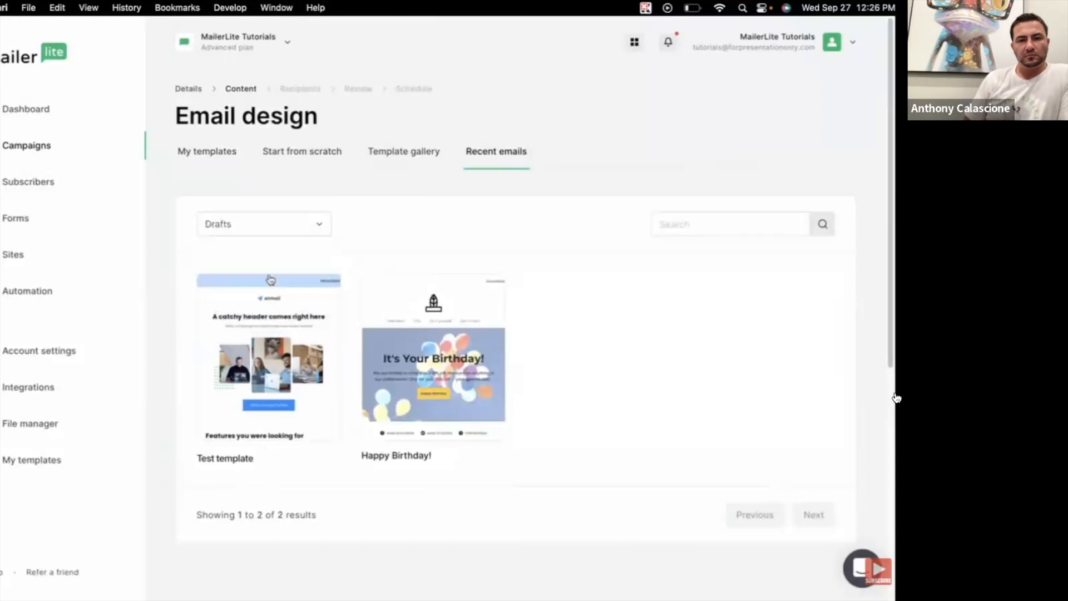
{"action": "mouse_move", "coordinate": [268, 281]}
{"action": "left_click", "coordinate": [269, 372]}
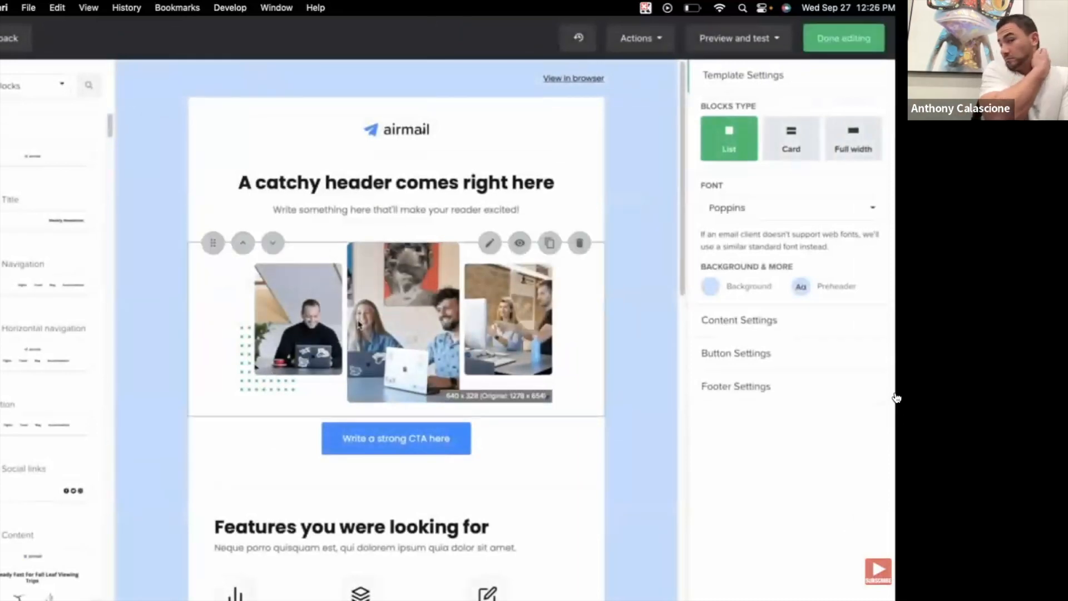
Replace the photo collage under the header with the balloon picture image.png from the File manager and save the image block.
{"action": "left_click", "coordinate": [490, 243]}
{"action": "left_click", "coordinate": [667, 192]}
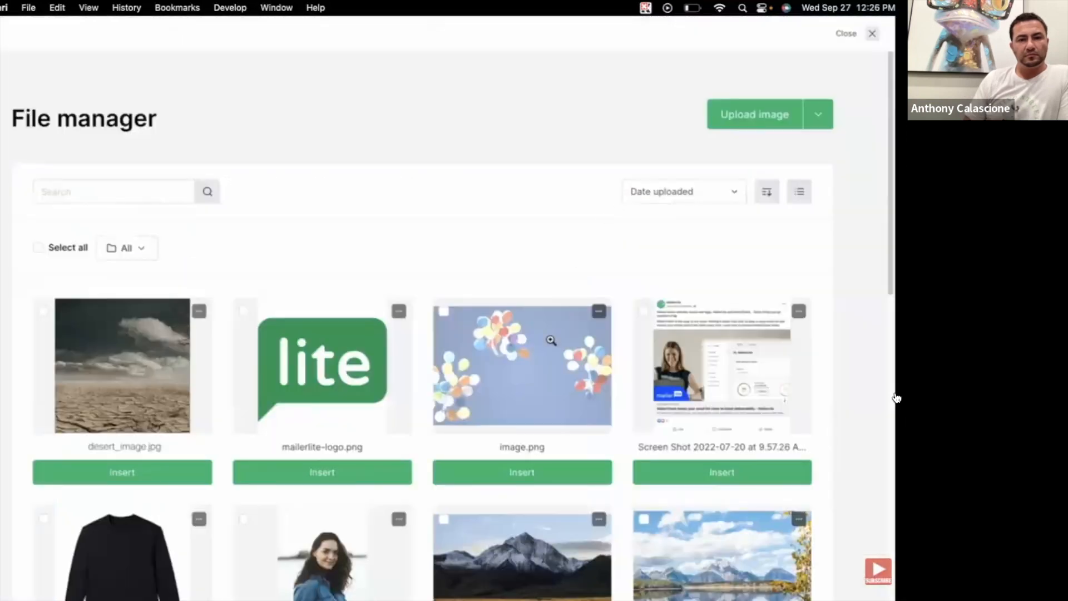
{"action": "left_click", "coordinate": [445, 312]}
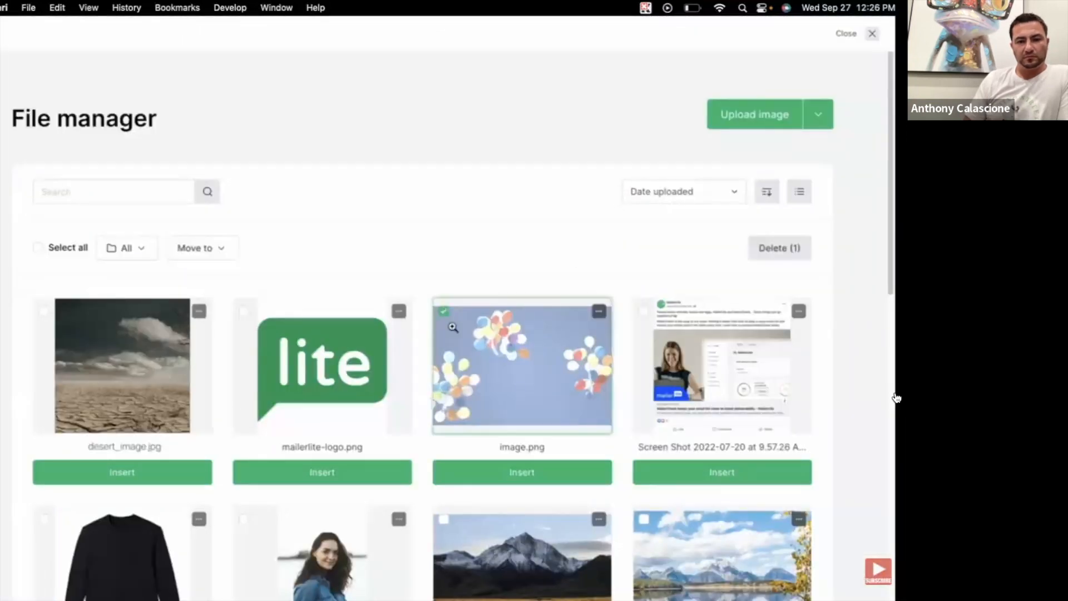
{"action": "left_click", "coordinate": [554, 480]}
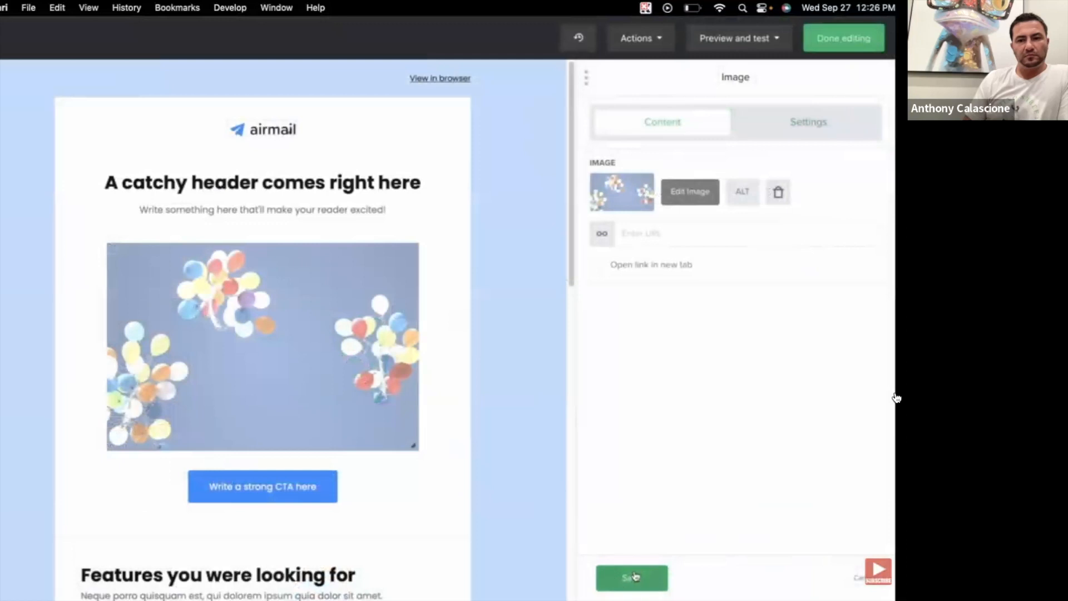
{"action": "left_click", "coordinate": [633, 577]}
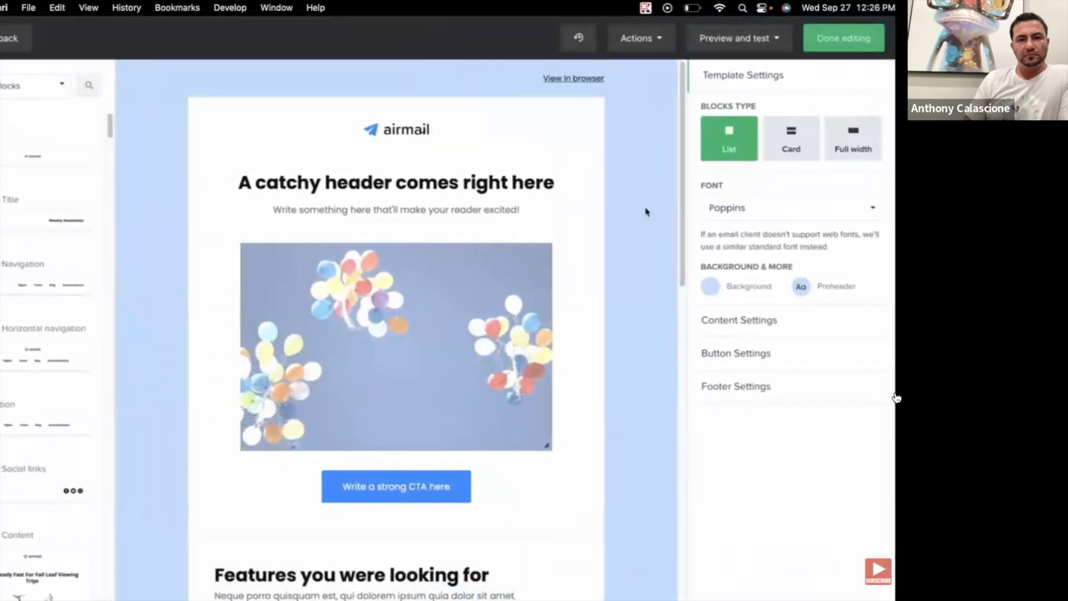
Save the email design as a template named Template Demo and continue editing.
{"action": "left_click", "coordinate": [659, 40]}
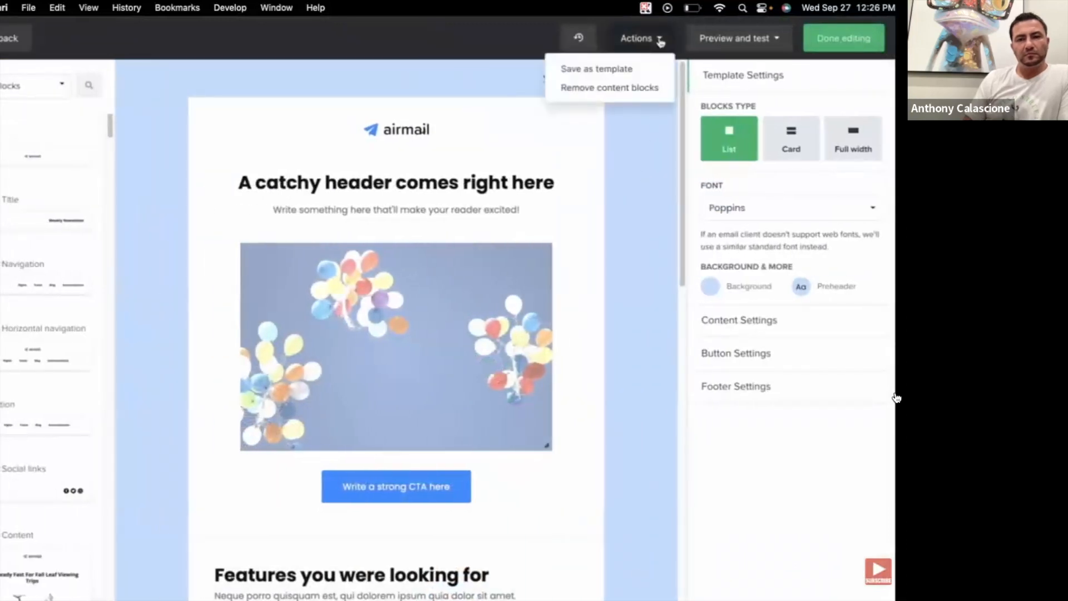
{"action": "left_click", "coordinate": [606, 76]}
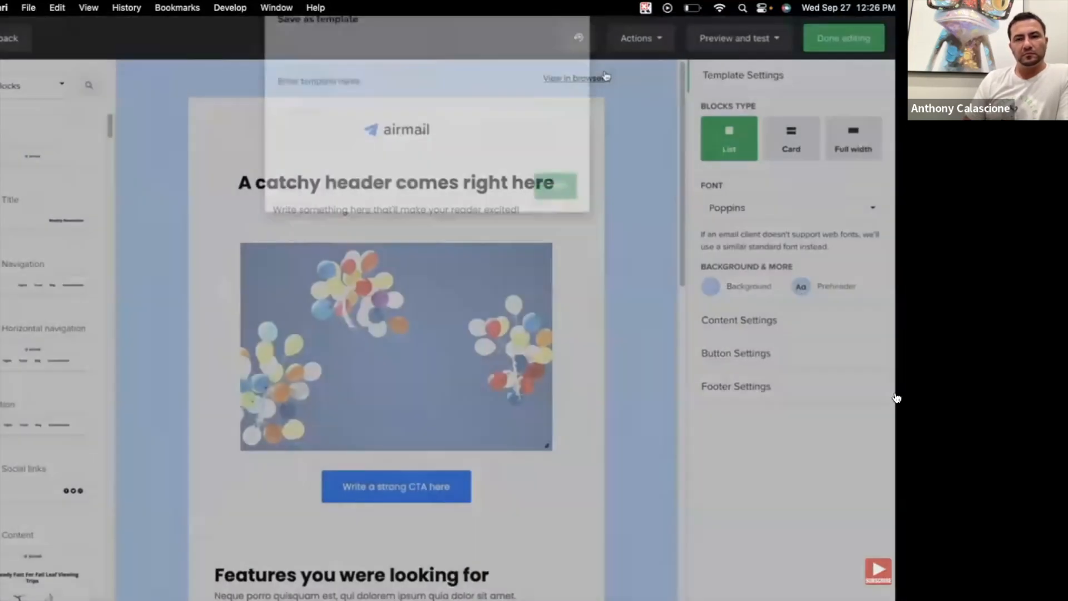
{"action": "left_click", "coordinate": [440, 151]}
{"action": "type", "text": "Template Demo"}
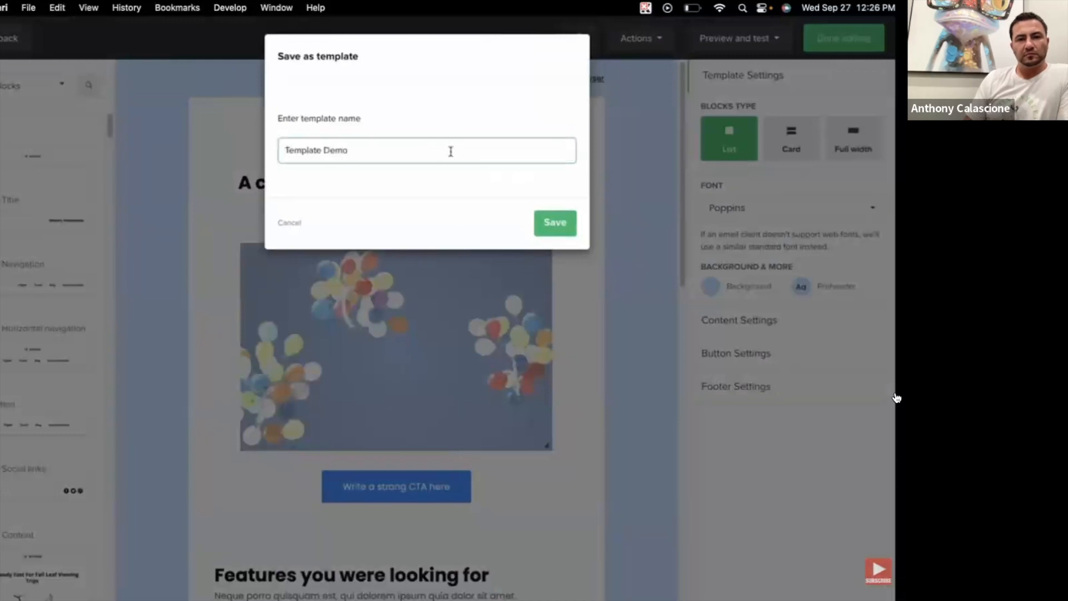
{"action": "left_click", "coordinate": [556, 228]}
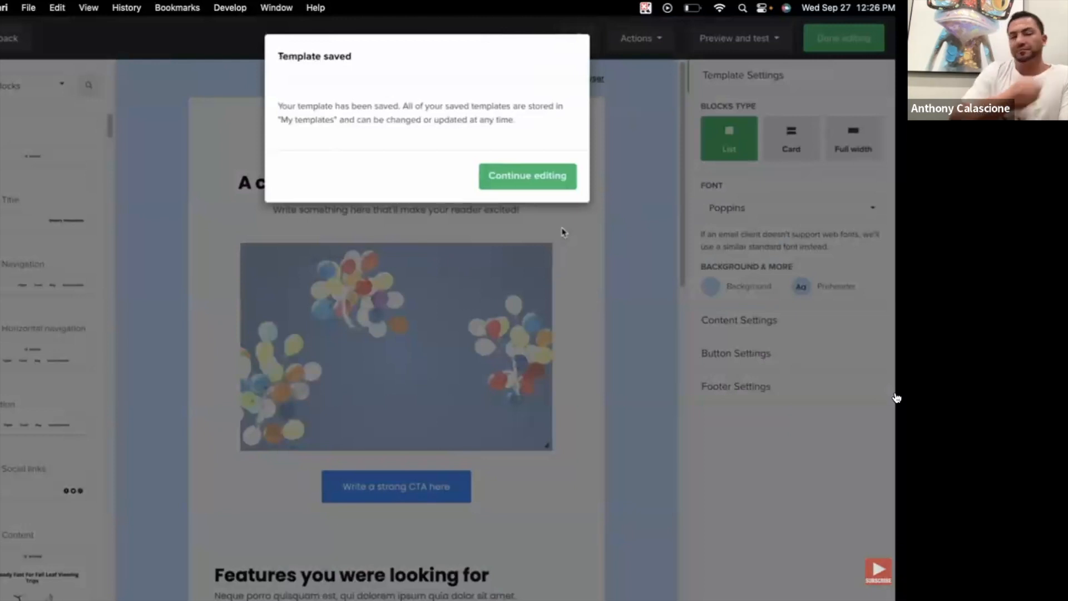
{"action": "left_click", "coordinate": [549, 175]}
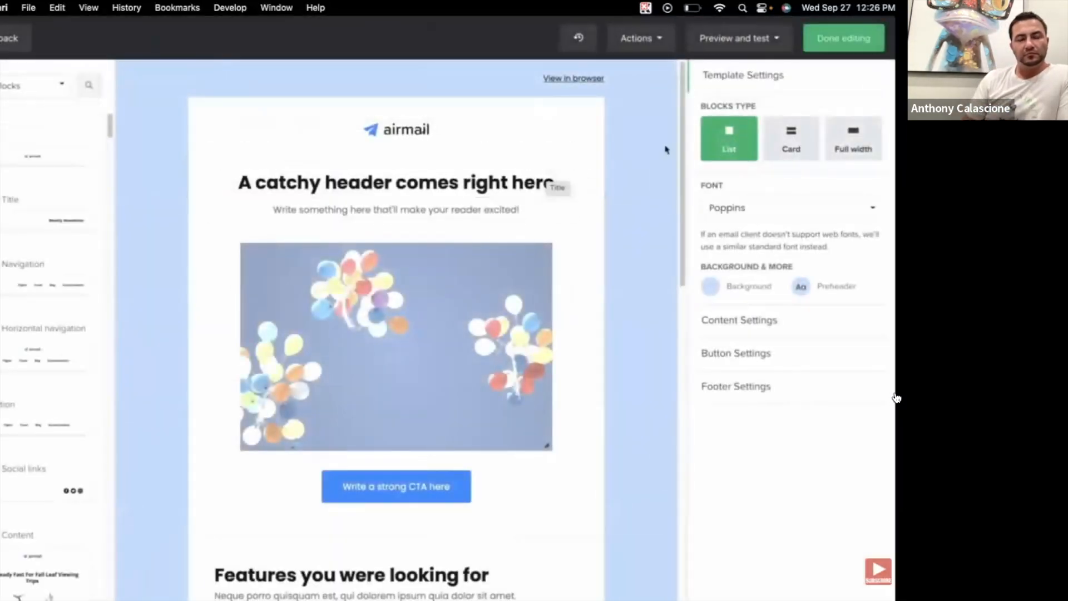
Finish editing the campaign email and preview the saved Template Demo in My templates.
{"action": "left_click", "coordinate": [843, 47]}
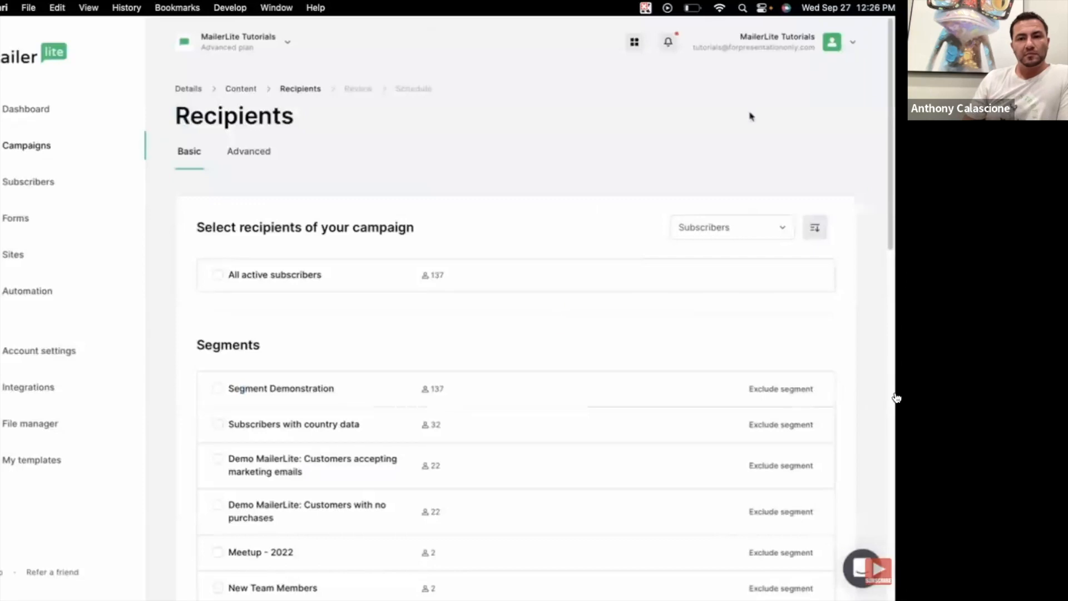
{"action": "left_click", "coordinate": [51, 463]}
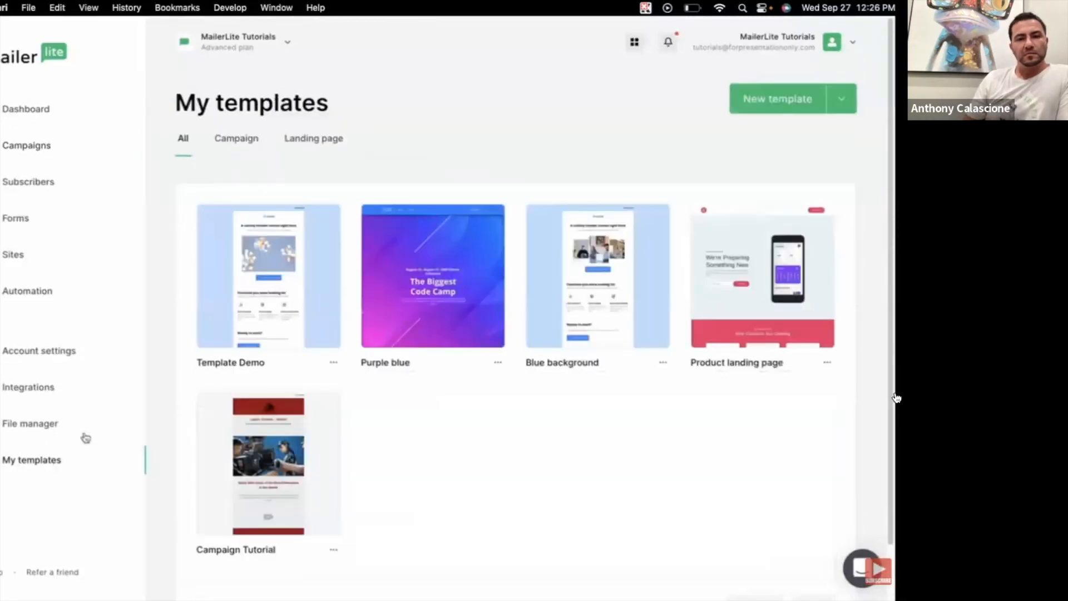
{"action": "mouse_move", "coordinate": [245, 310]}
{"action": "left_click", "coordinate": [283, 260]}
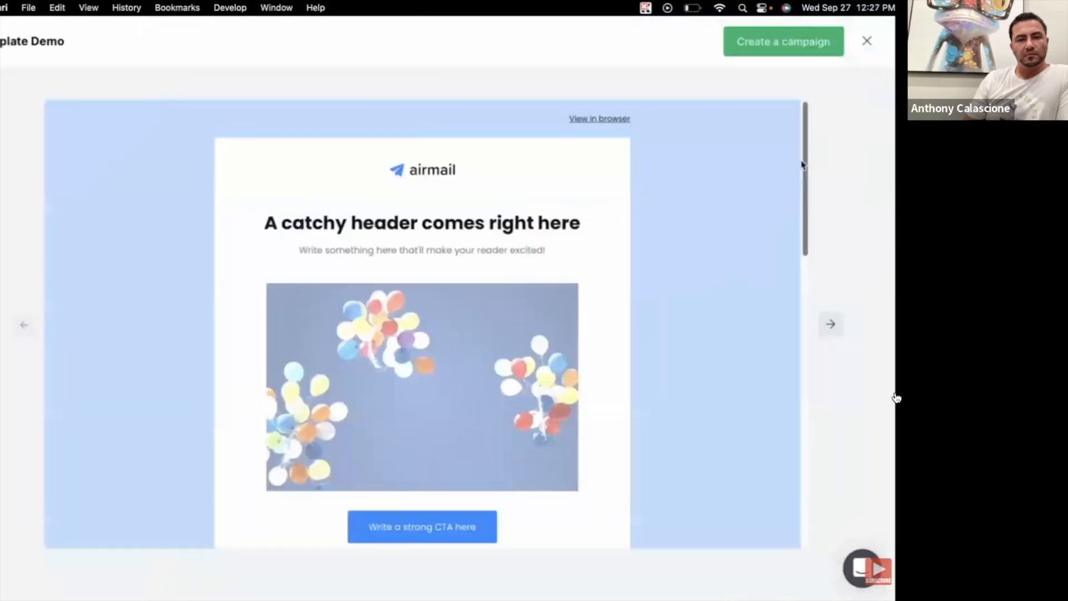
{"action": "scroll", "coordinate": [802, 165], "scroll_direction": "down", "scroll_amount": 15}
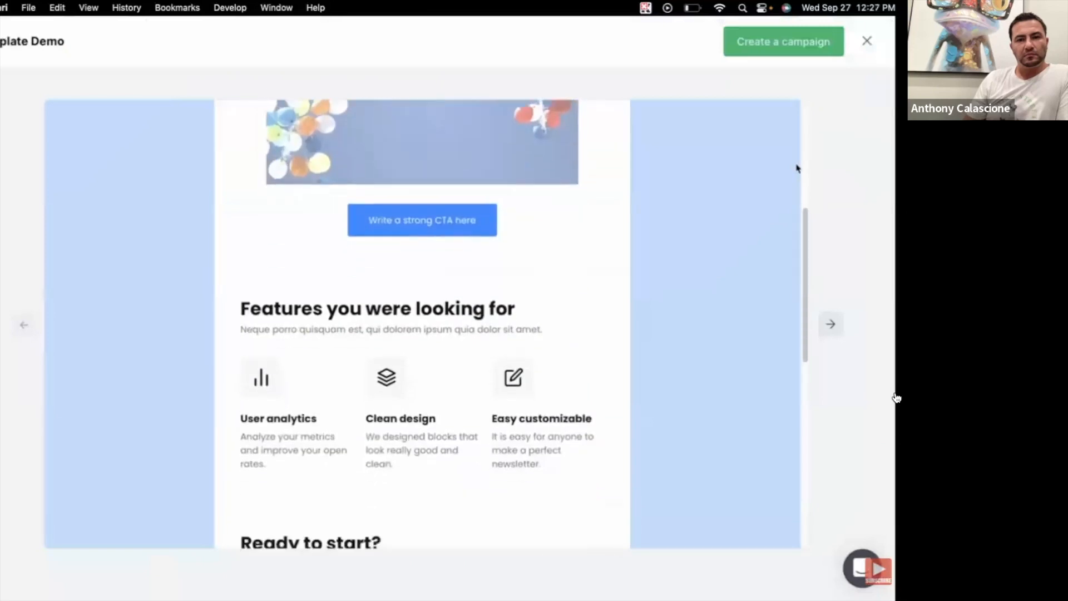
{"action": "scroll", "coordinate": [796, 168], "scroll_direction": "up", "scroll_amount": 3}
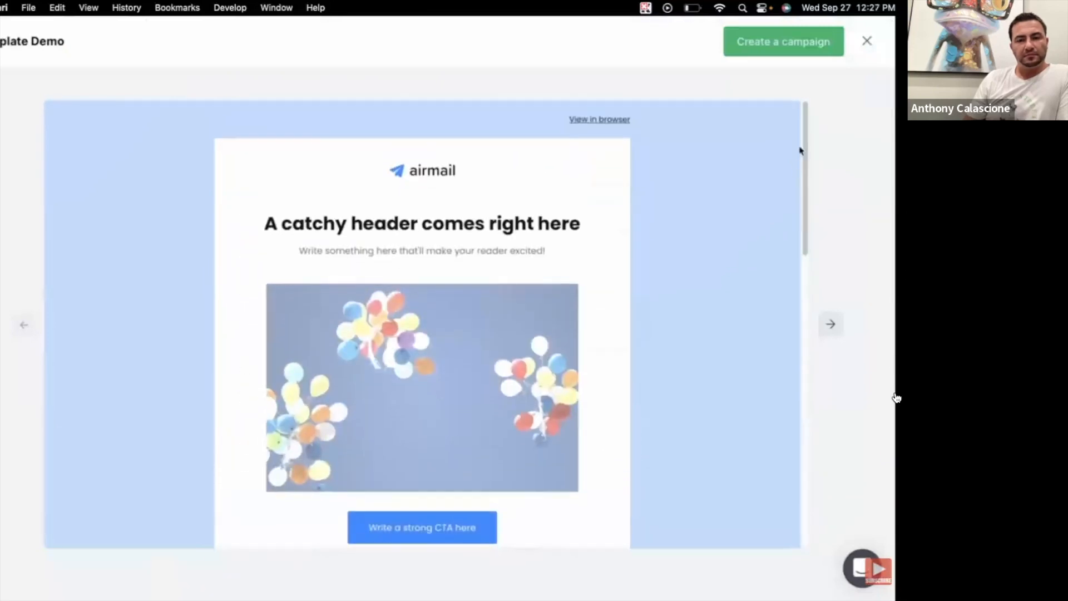
{"action": "left_click", "coordinate": [866, 41]}
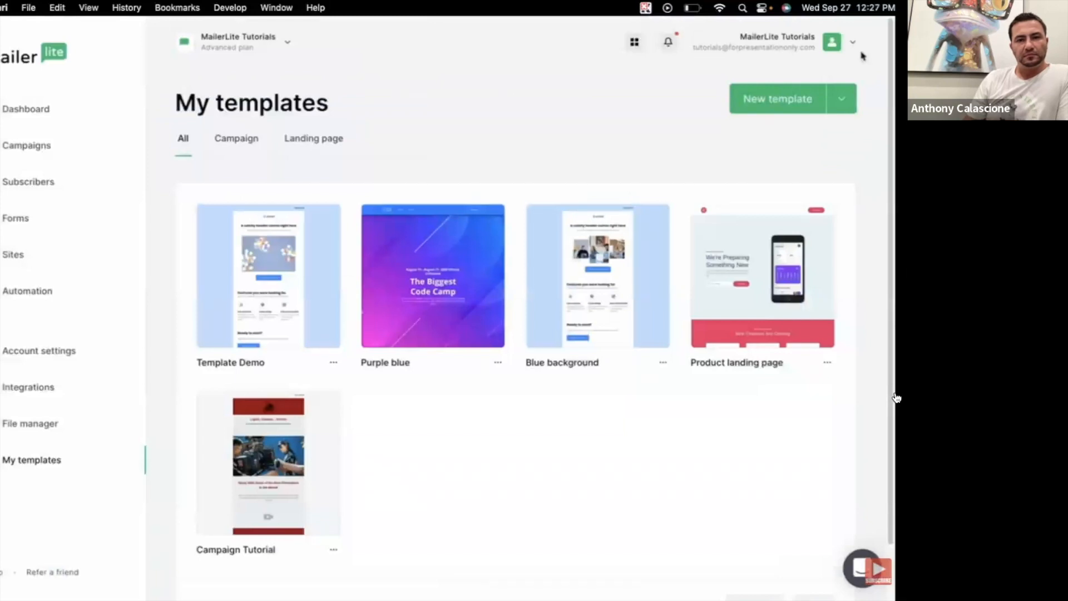
Create a new template named Landing Page Template Demo with the type Landing Page and continue to the starting point.
{"action": "left_click", "coordinate": [789, 100]}
{"action": "type", "text": "Landing Page Template De"}
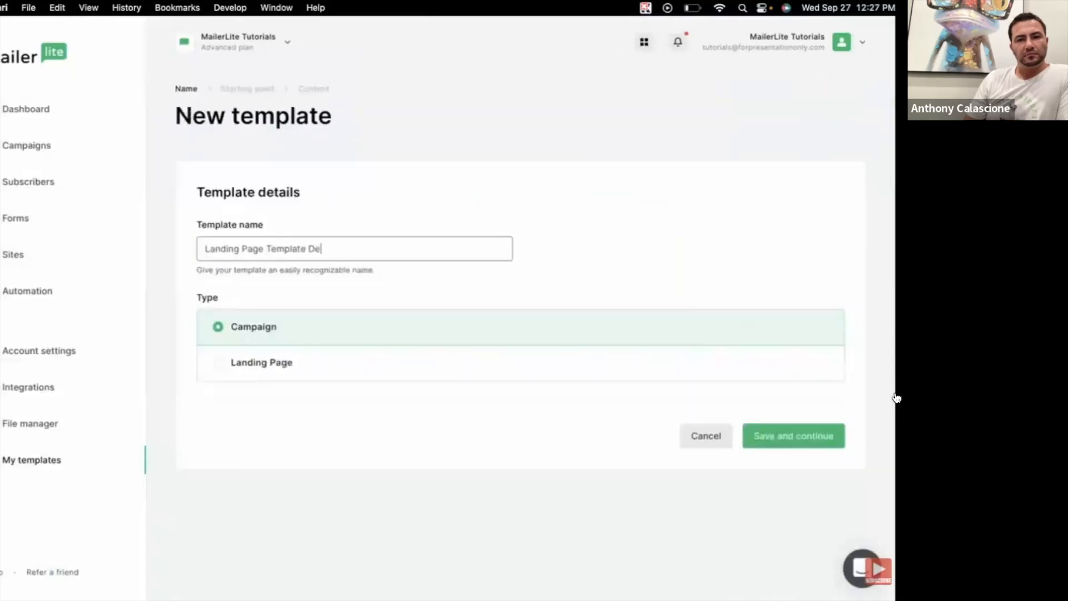
{"action": "left_click", "coordinate": [226, 362]}
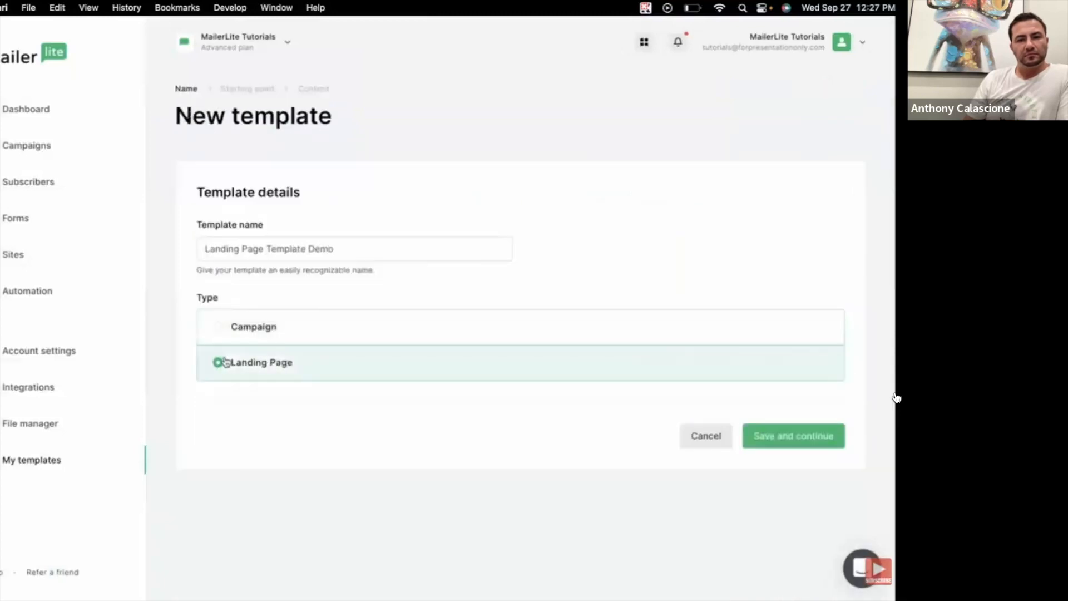
{"action": "left_click", "coordinate": [755, 448]}
{"action": "mouse_move", "coordinate": [782, 450]}
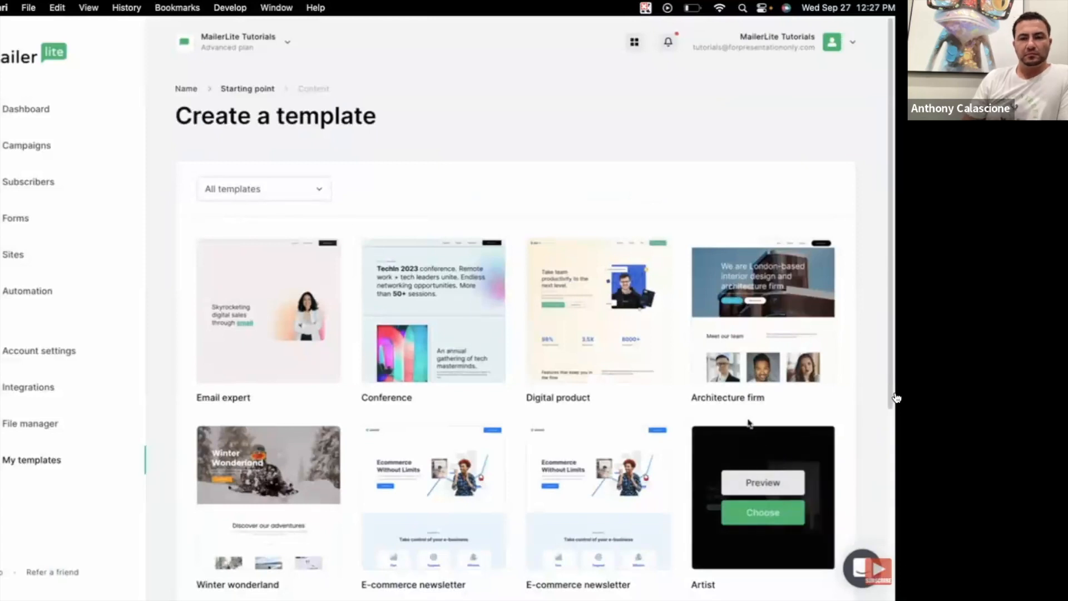
Look through the landing page designs and choose Conference as the starting point.
{"action": "scroll", "coordinate": [669, 395], "scroll_direction": "down", "scroll_amount": 5}
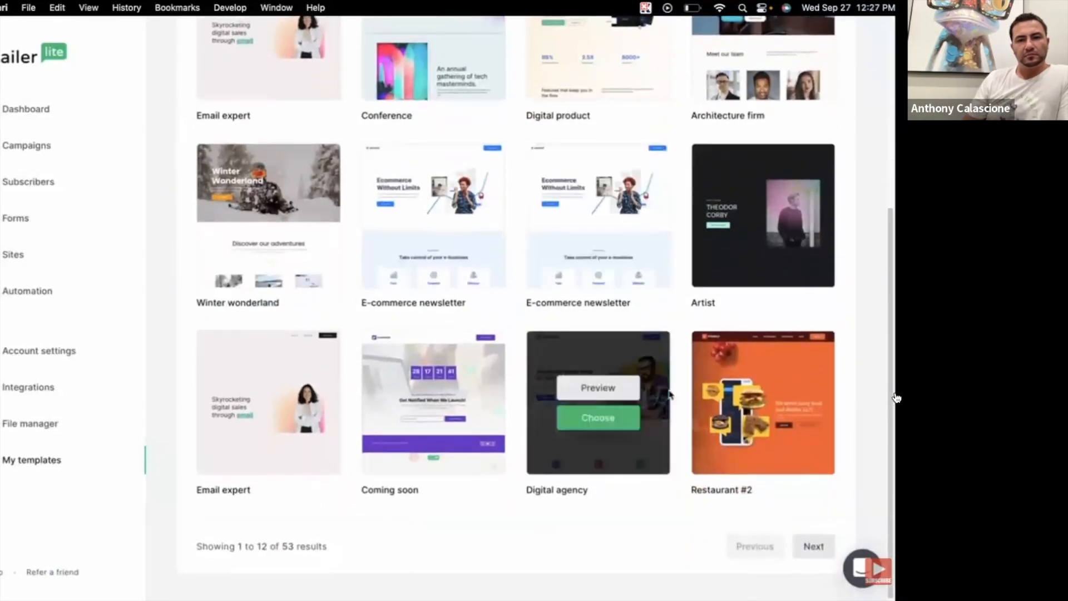
{"action": "scroll", "coordinate": [668, 394], "scroll_direction": "up", "scroll_amount": 5}
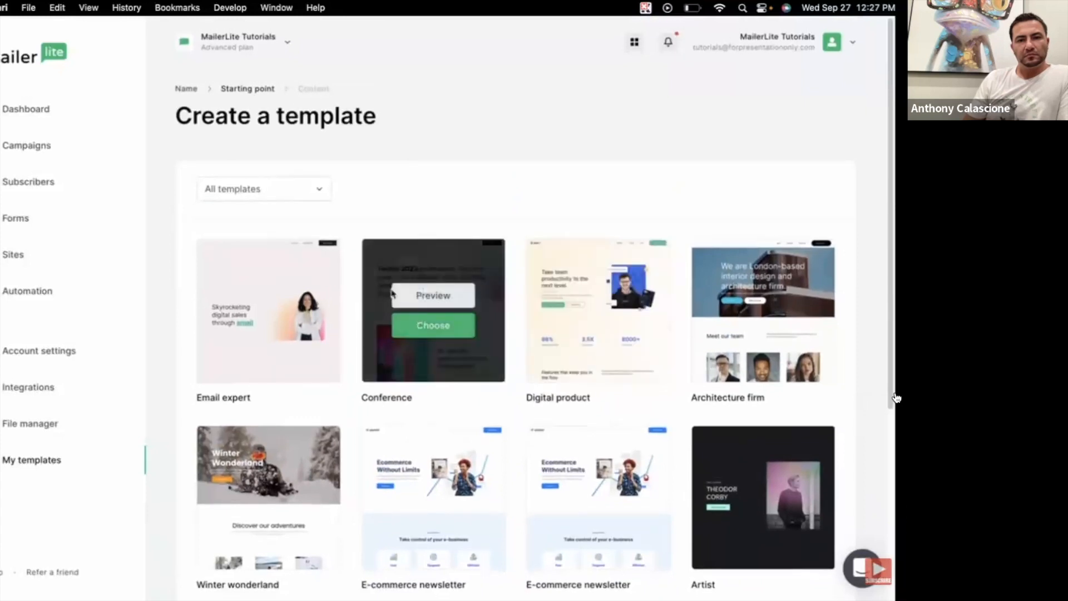
{"action": "left_click", "coordinate": [432, 326]}
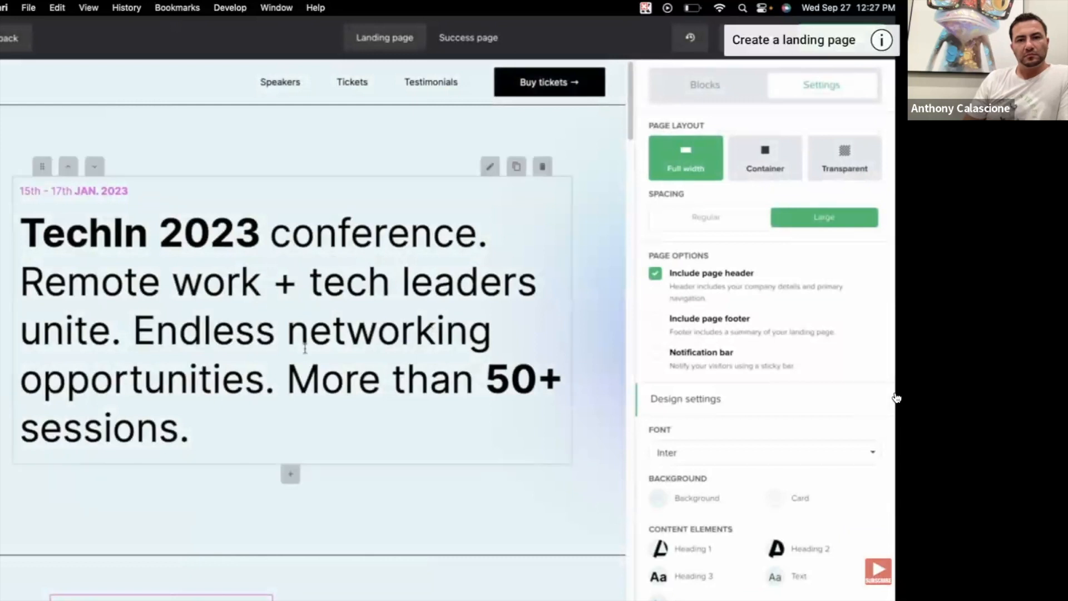
Check the headline text block's settings and the success page, and save the landing page template.
{"action": "left_click", "coordinate": [489, 166]}
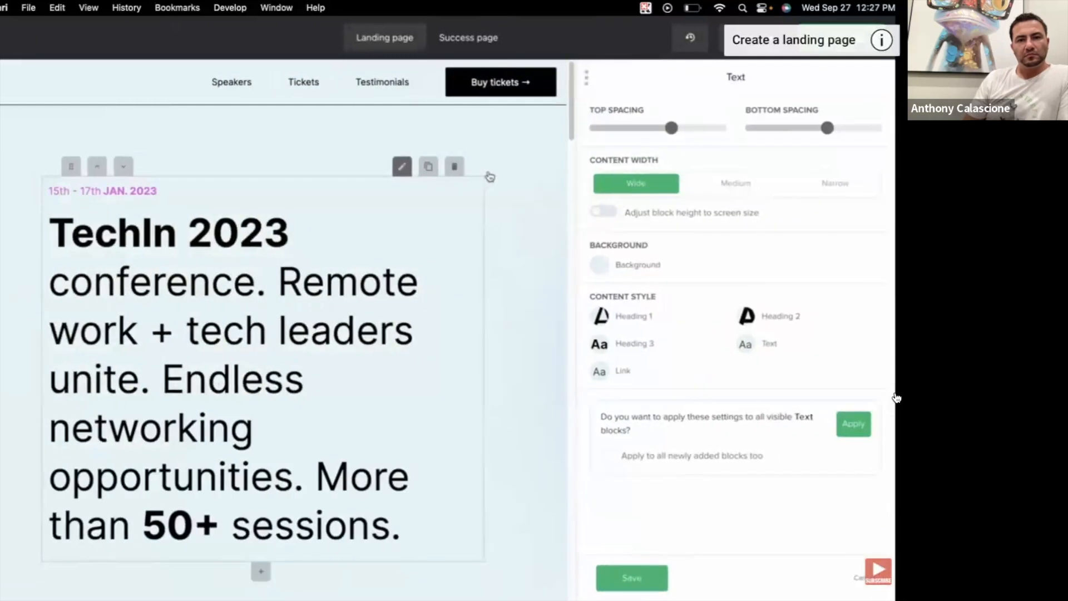
{"action": "left_click", "coordinate": [469, 38]}
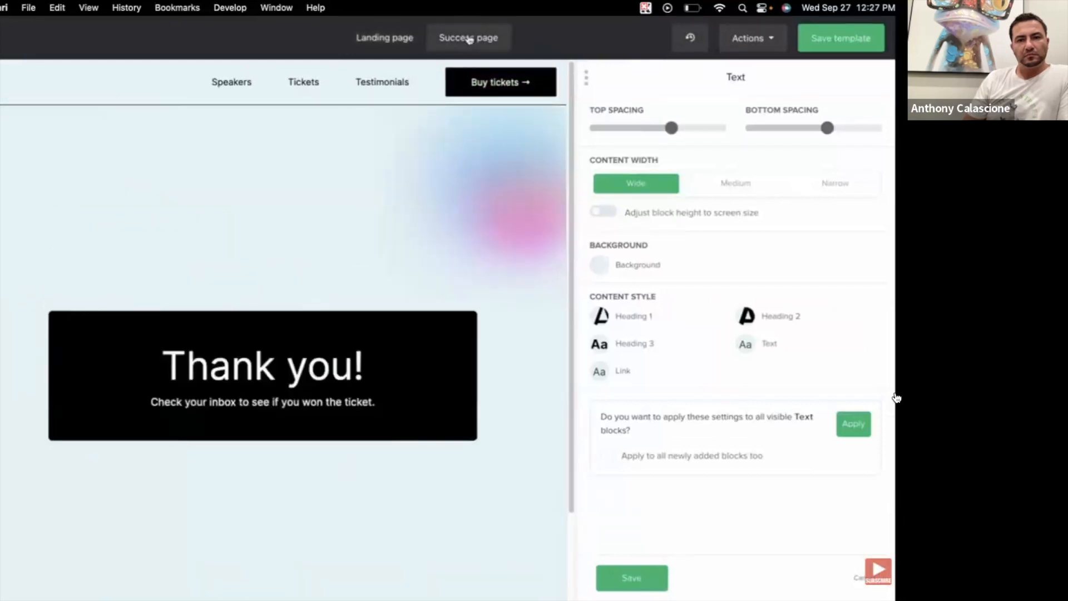
{"action": "left_click", "coordinate": [387, 40]}
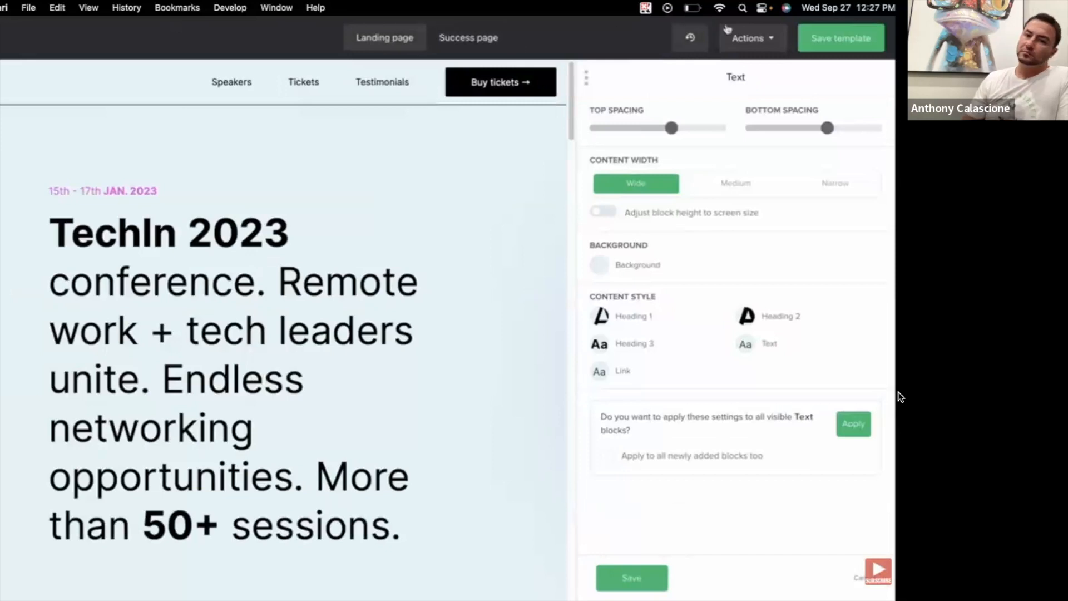
{"action": "left_click", "coordinate": [827, 42]}
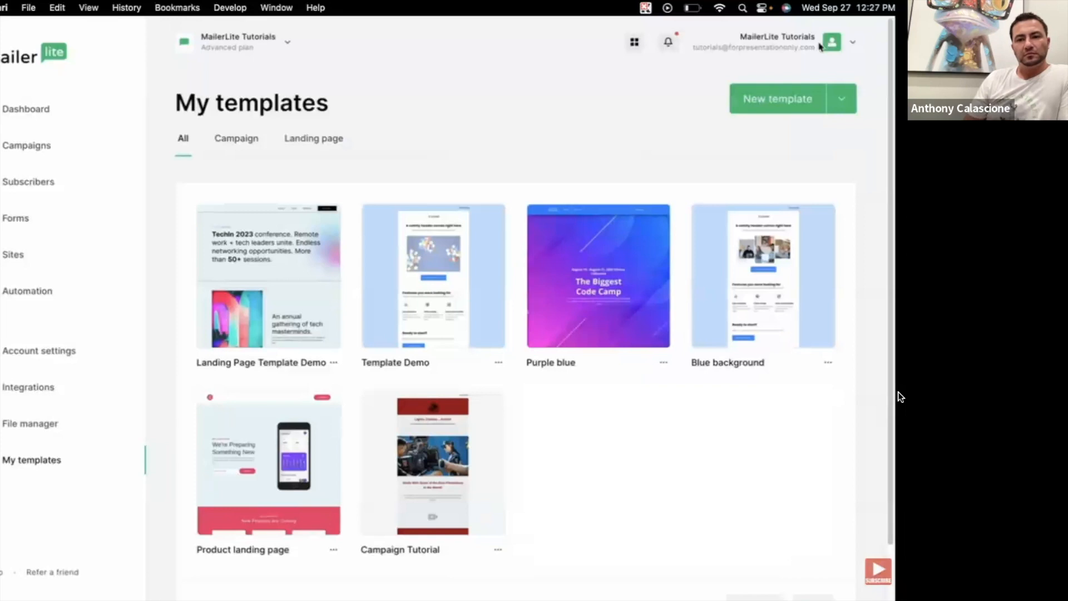
Preview the Landing Page Template Demo and look through its sections from the headline to the partners.
{"action": "mouse_move", "coordinate": [284, 254]}
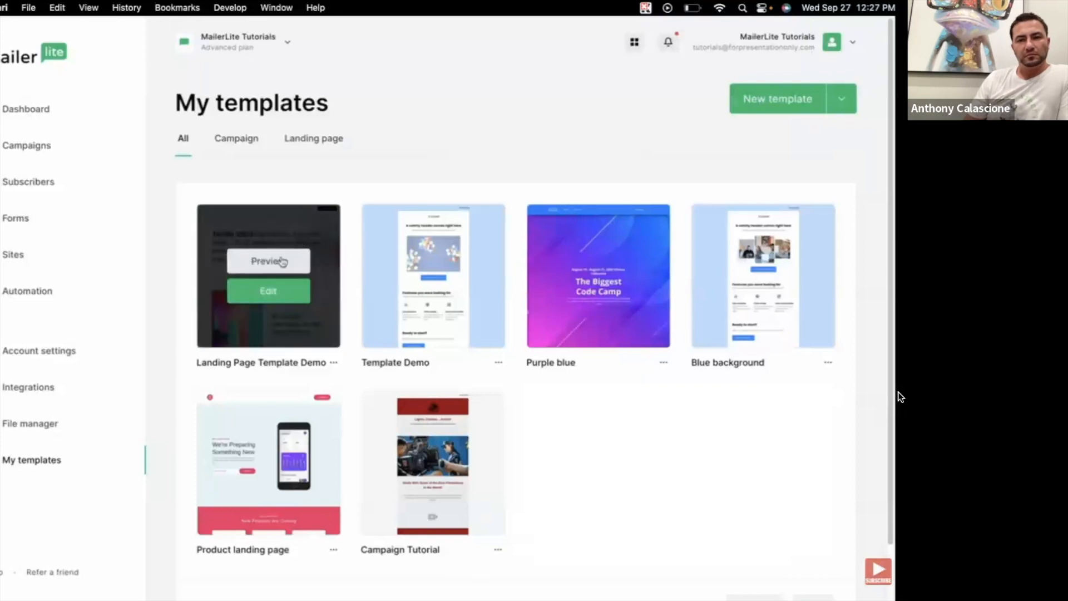
{"action": "left_click", "coordinate": [283, 262]}
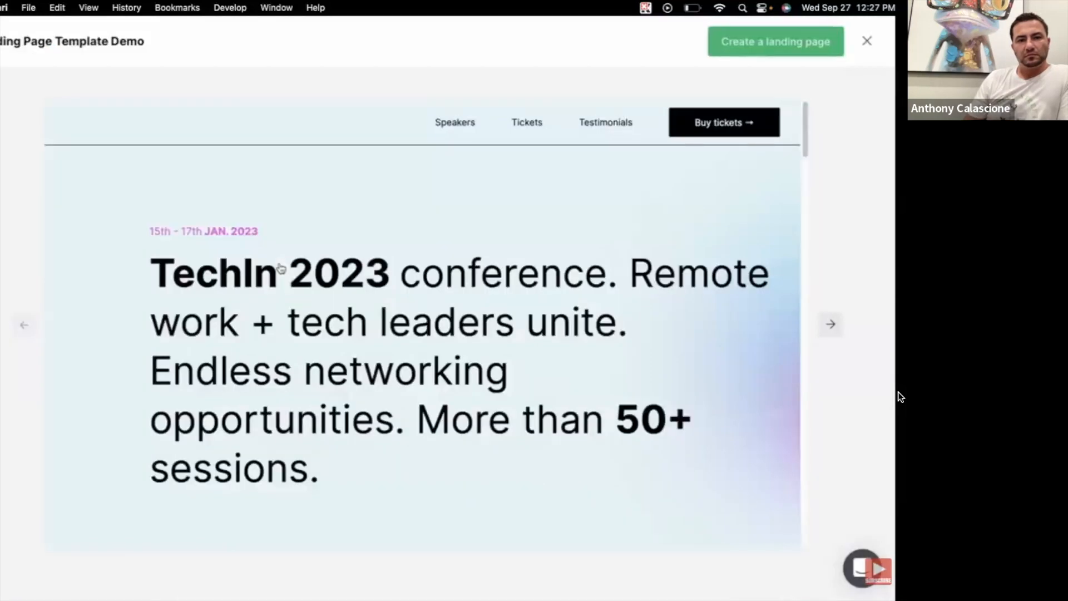
{"action": "scroll", "coordinate": [279, 263], "scroll_direction": "down", "scroll_amount": 10}
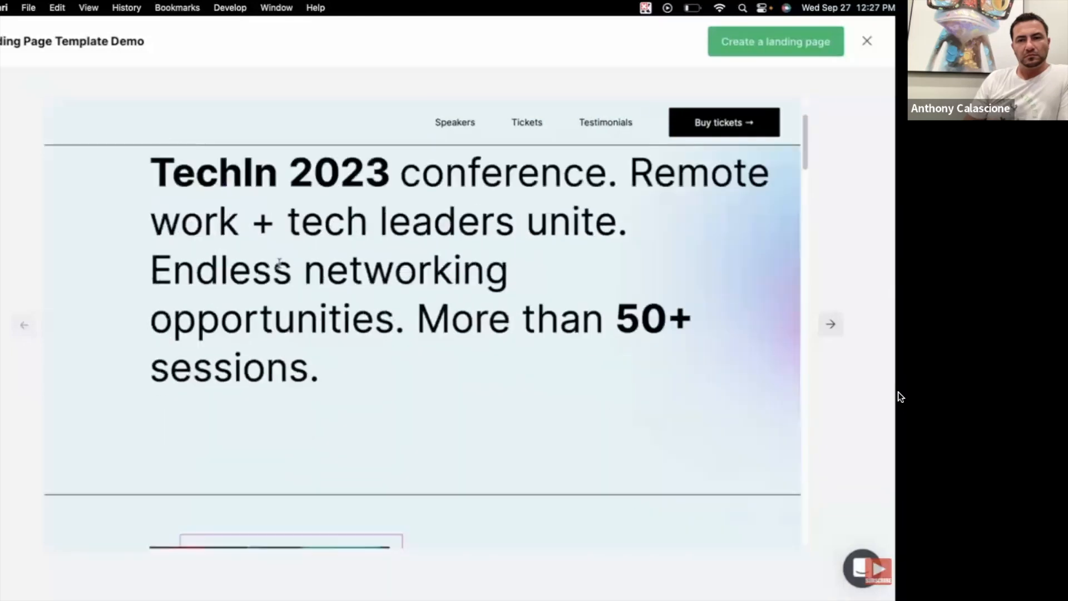
{"action": "scroll", "coordinate": [279, 263], "scroll_direction": "down", "scroll_amount": 10}
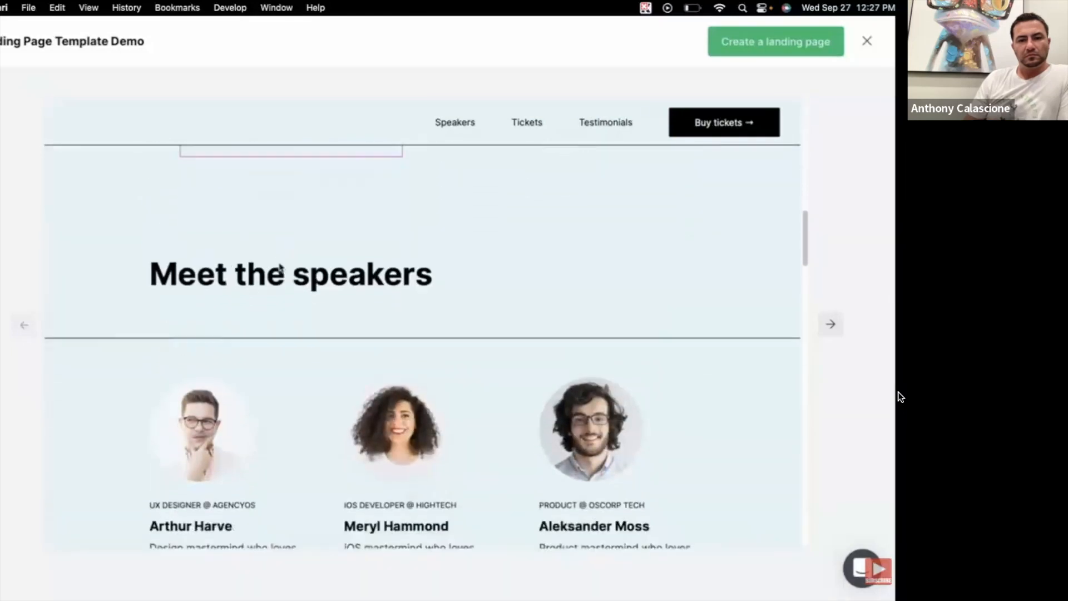
{"action": "scroll", "coordinate": [281, 268], "scroll_direction": "down", "scroll_amount": 10}
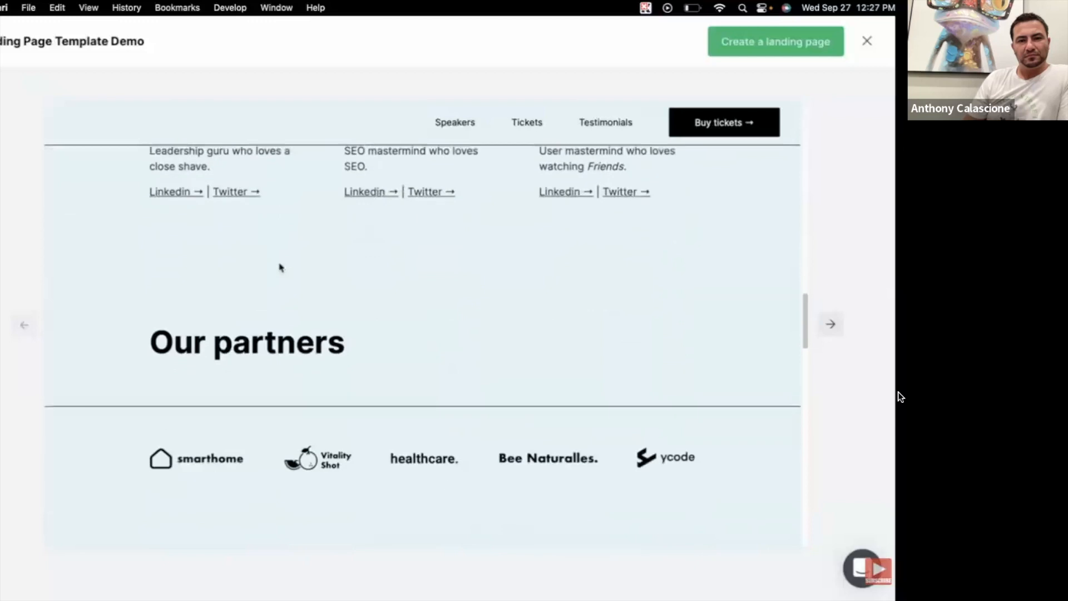
{"action": "scroll", "coordinate": [281, 267], "scroll_direction": "down", "scroll_amount": 10}
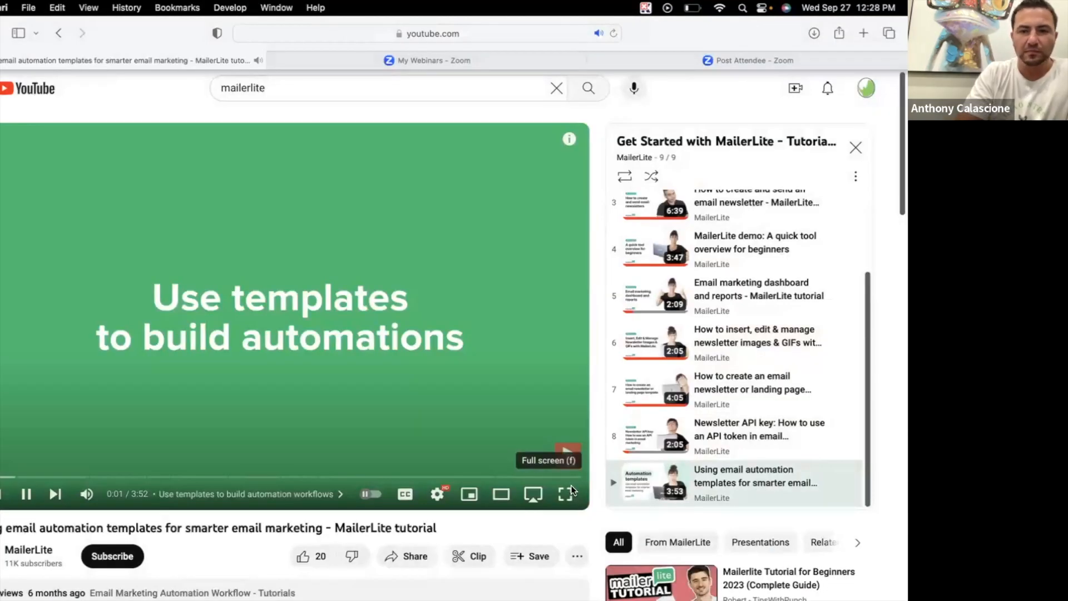
Show the YouTube tutorial about email automation templates in full screen.
{"action": "left_click", "coordinate": [571, 485]}
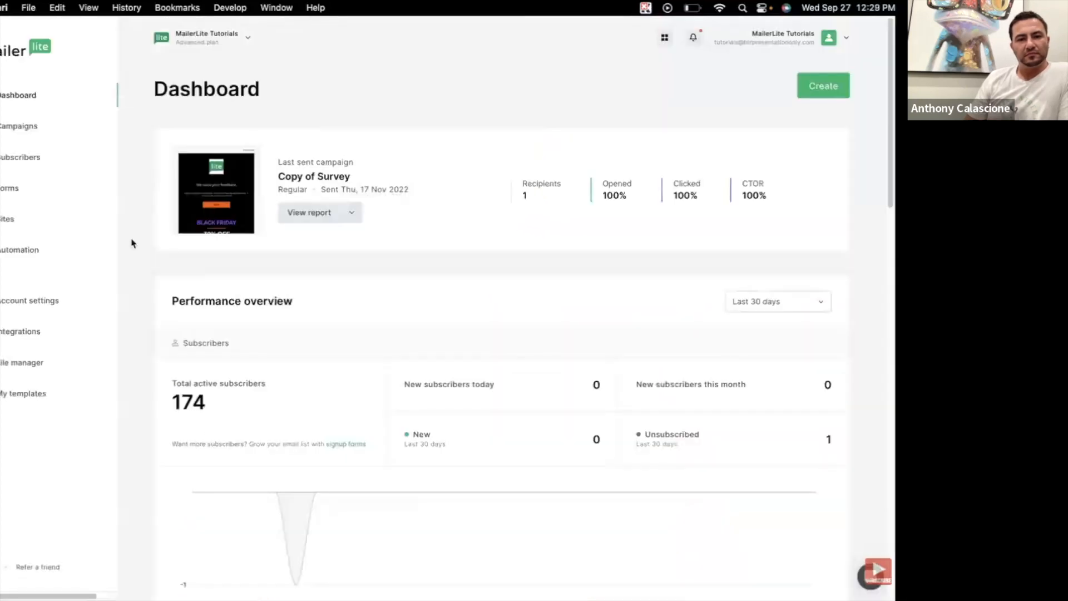
Open the Automations overview and start a new automation.
{"action": "left_click", "coordinate": [77, 252]}
{"action": "left_click", "coordinate": [847, 94]}
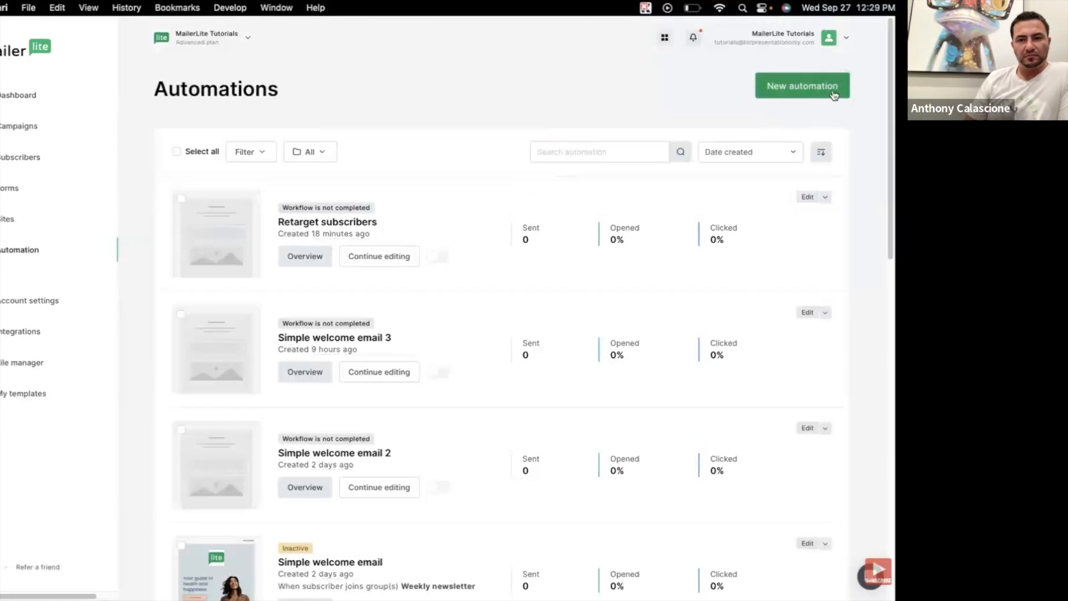
Look through the automation workflow templates and their category filter options, including the advanced and e-commerce workflows.
{"action": "scroll", "coordinate": [576, 243], "scroll_direction": "down", "scroll_amount": 5}
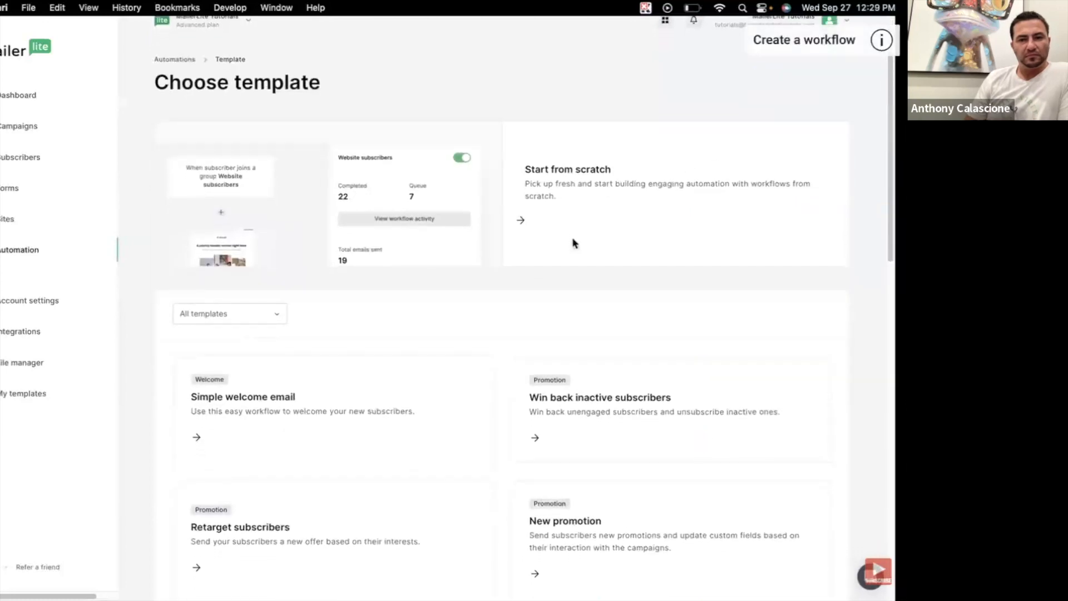
{"action": "scroll", "coordinate": [560, 245], "scroll_direction": "down", "scroll_amount": 1}
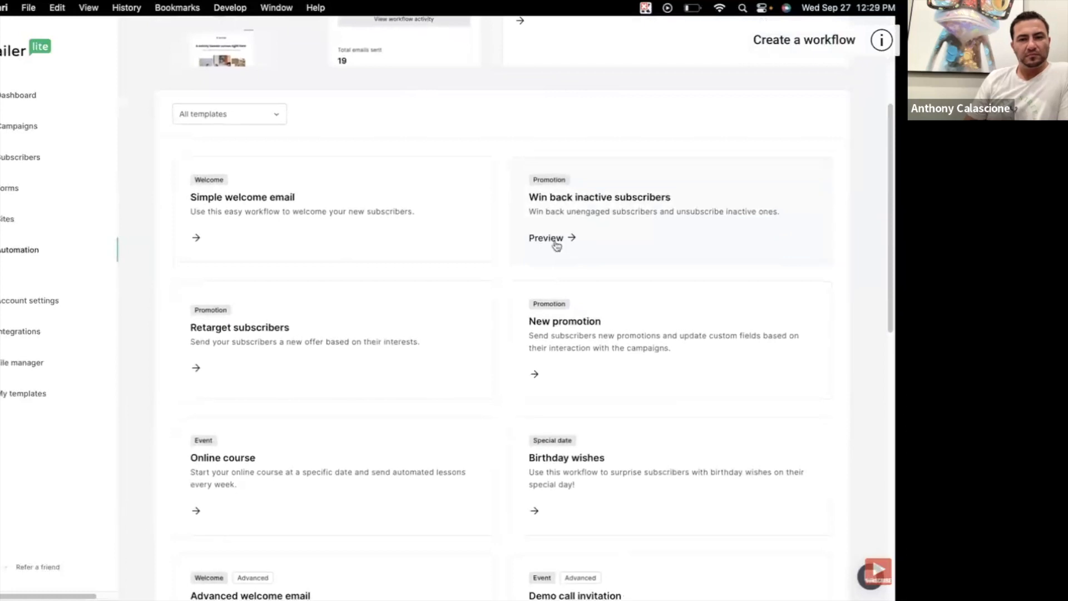
{"action": "left_click", "coordinate": [261, 121]}
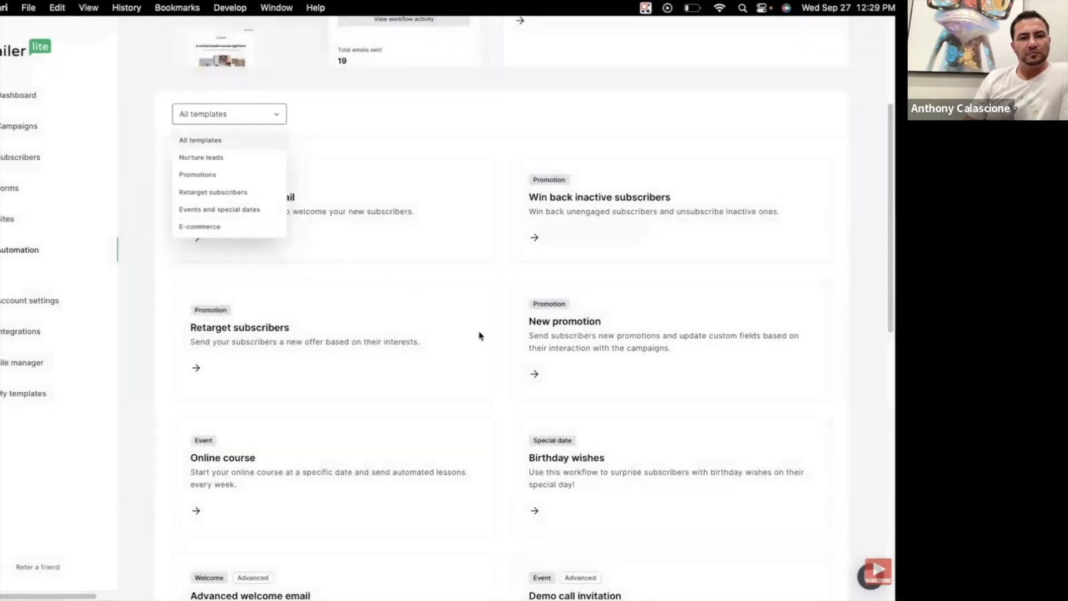
{"action": "left_click", "coordinate": [496, 348]}
{"action": "scroll", "coordinate": [497, 348], "scroll_direction": "down", "scroll_amount": 5}
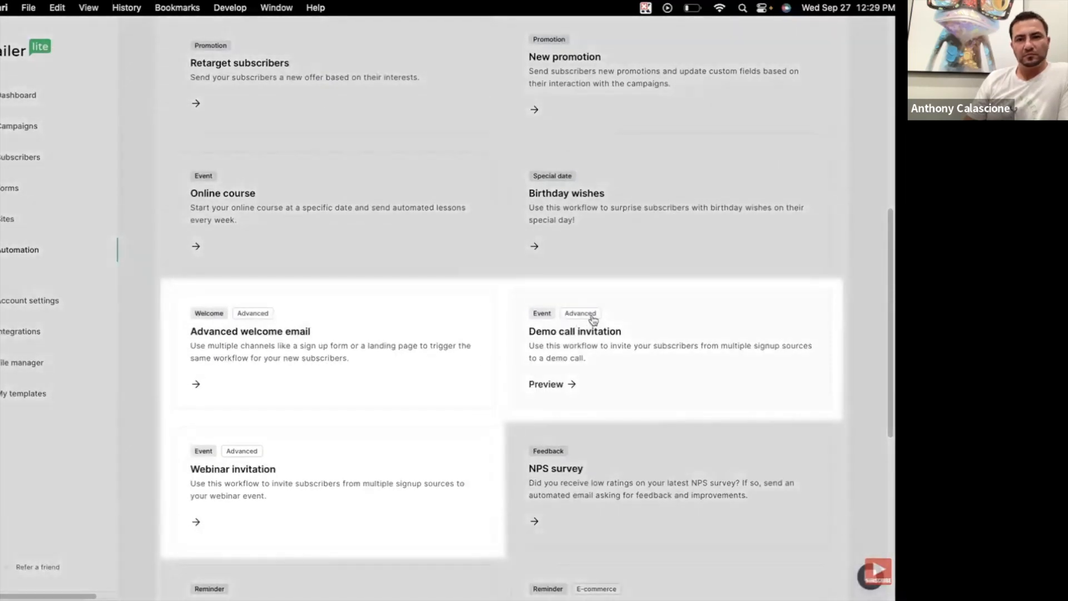
{"action": "scroll", "coordinate": [612, 322], "scroll_direction": "down", "scroll_amount": 2}
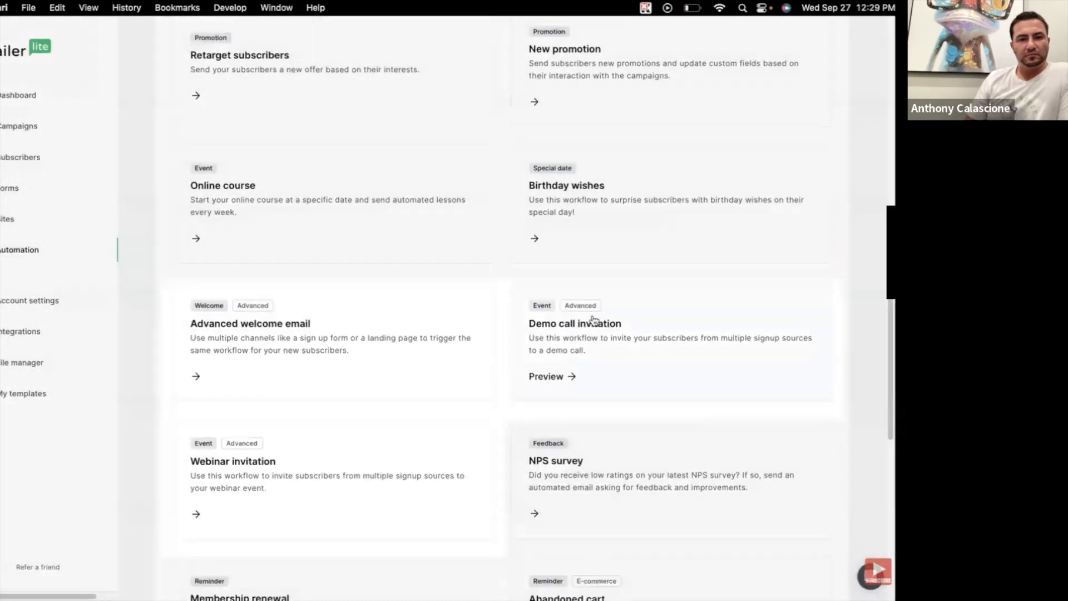
{"action": "scroll", "coordinate": [671, 322], "scroll_direction": "down", "scroll_amount": 6}
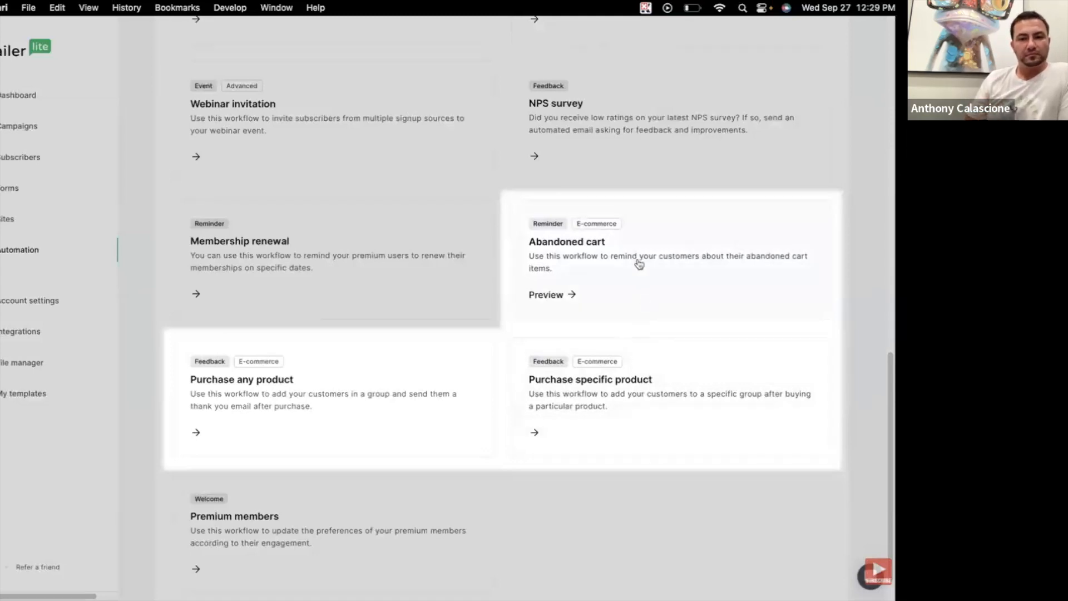
{"action": "scroll", "coordinate": [634, 232], "scroll_direction": "up", "scroll_amount": 1}
{"action": "scroll", "coordinate": [634, 232], "scroll_direction": "up", "scroll_amount": 5}
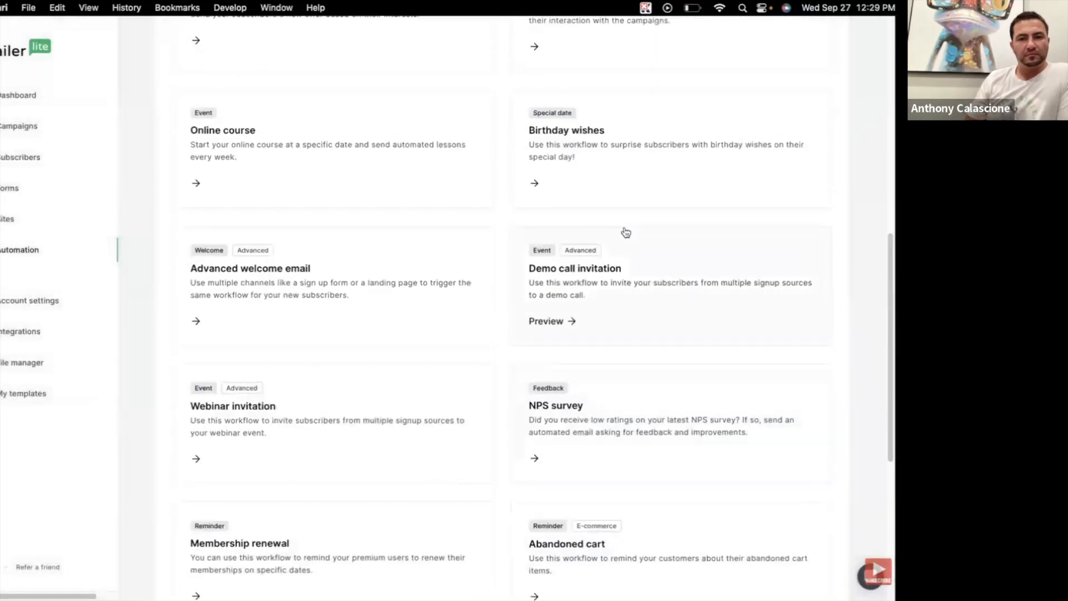
{"action": "scroll", "coordinate": [580, 193], "scroll_direction": "up", "scroll_amount": 5}
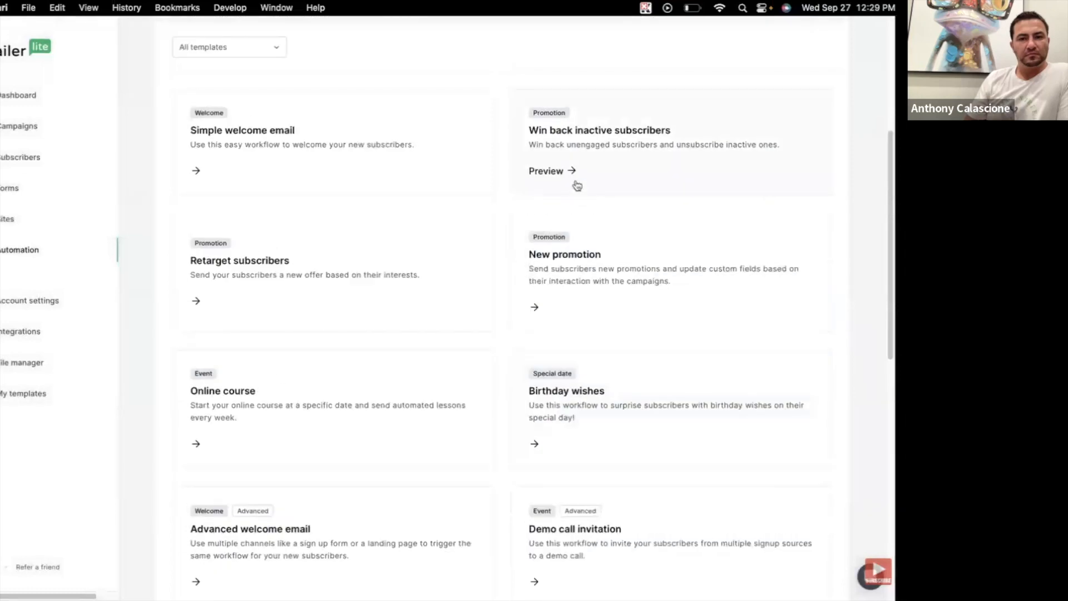
Preview the Win back inactive subscribers workflow and go on to the preview of Retarget subscribers.
{"action": "left_click", "coordinate": [577, 185]}
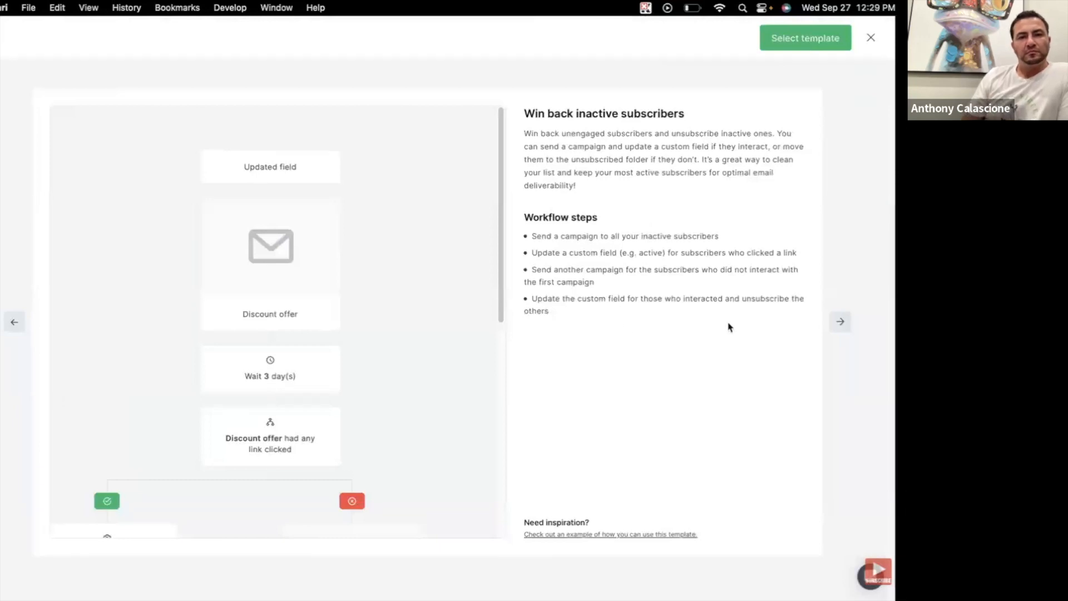
{"action": "scroll", "coordinate": [652, 424], "scroll_direction": "up", "scroll_amount": 1}
{"action": "scroll", "coordinate": [651, 424], "scroll_direction": "up", "scroll_amount": 5}
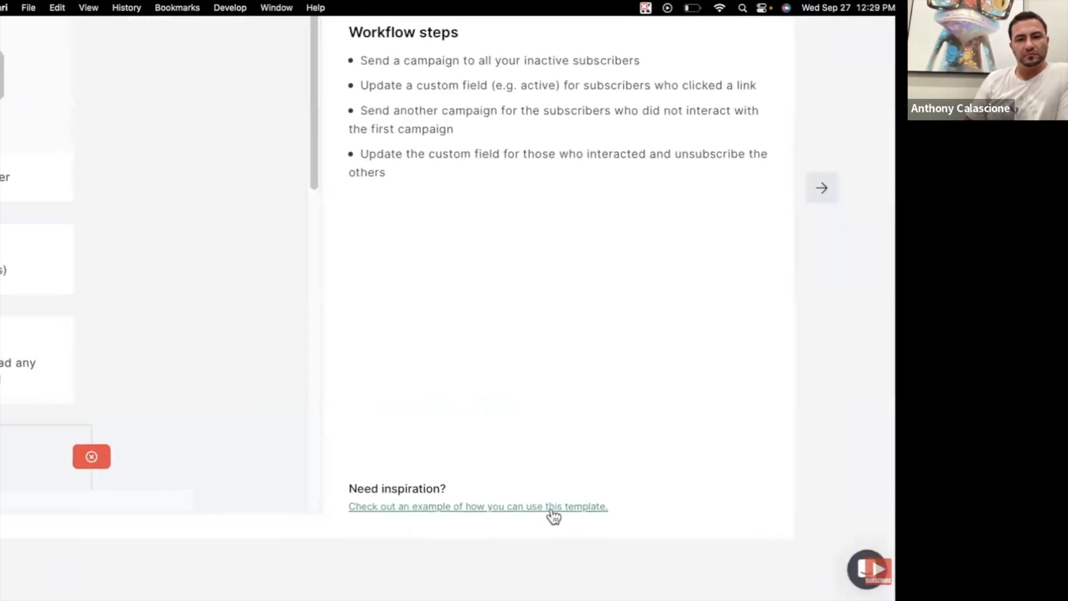
{"action": "scroll", "coordinate": [554, 516], "scroll_direction": "down", "scroll_amount": 4}
{"action": "left_click", "coordinate": [838, 333]}
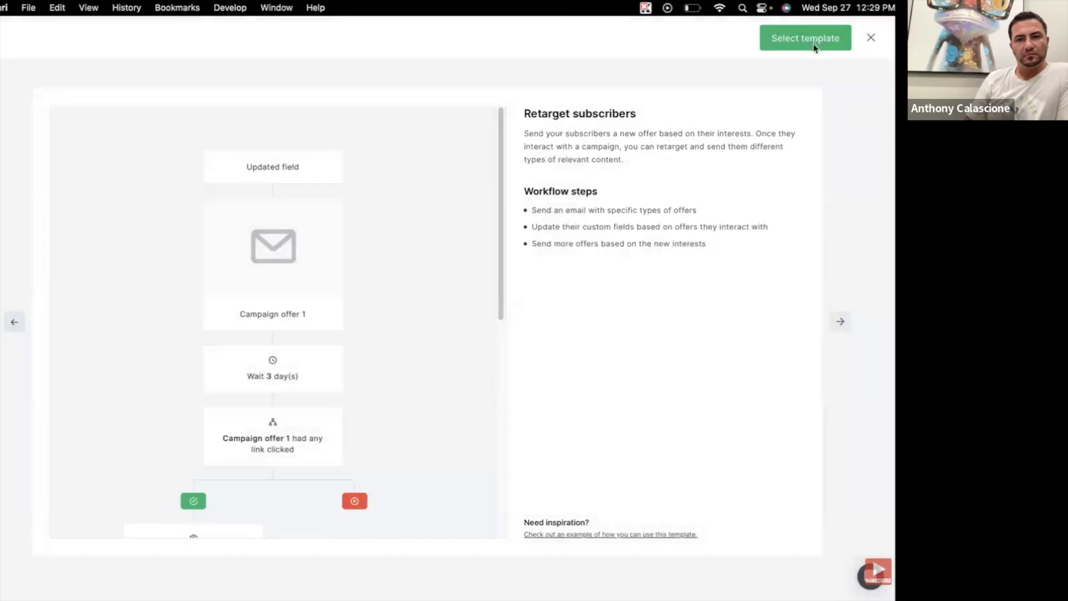
Create the automation from the Retarget subscribers template and look over its workflow steps.
{"action": "left_click", "coordinate": [814, 48]}
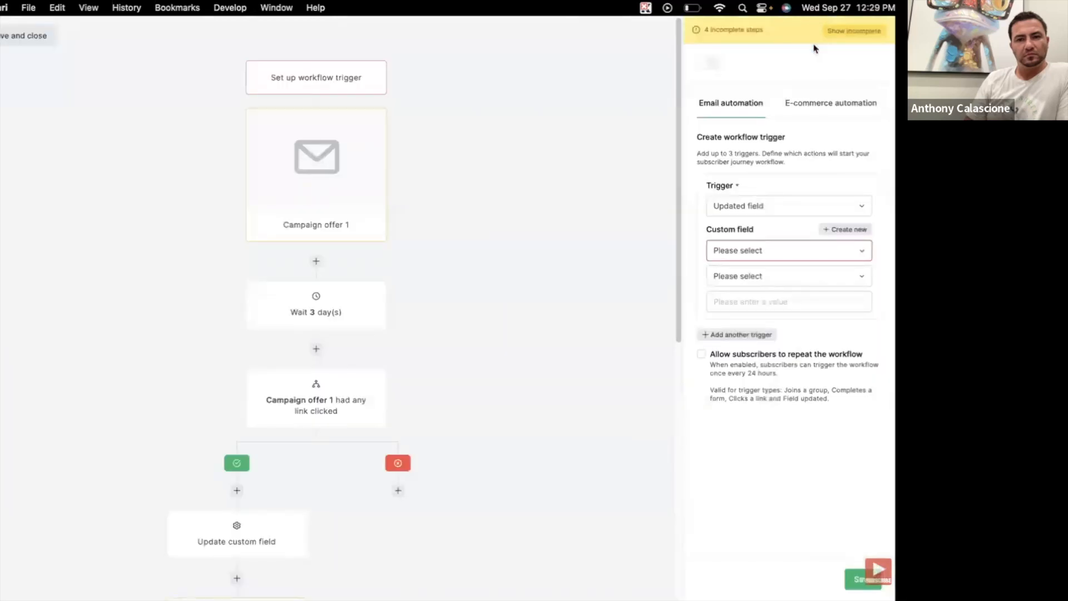
{"action": "scroll", "coordinate": [406, 190], "scroll_direction": "down", "scroll_amount": 2}
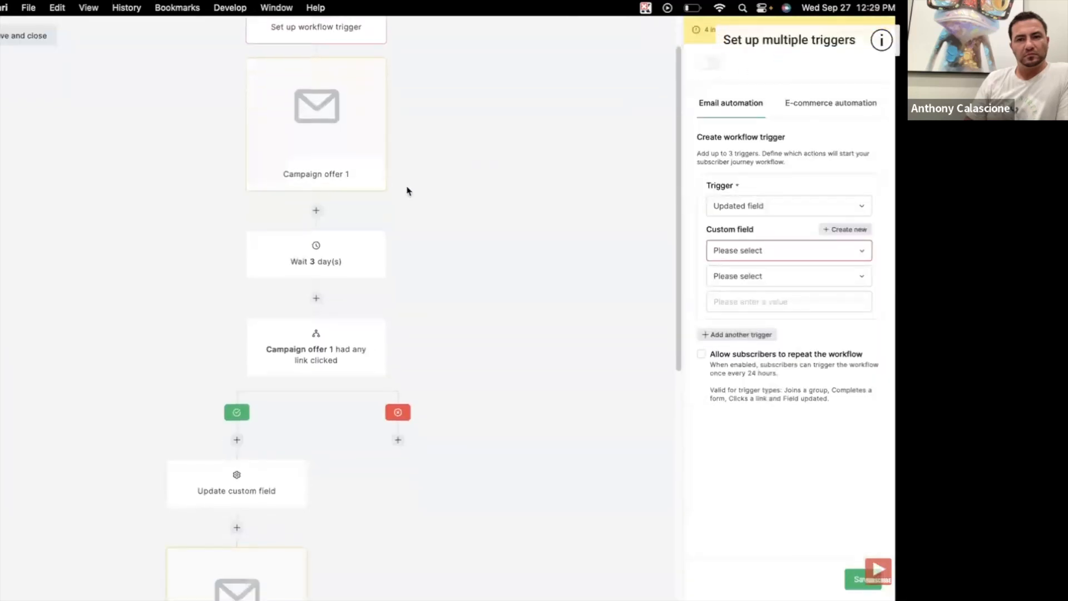
{"action": "scroll", "coordinate": [407, 190], "scroll_direction": "down", "scroll_amount": 15}
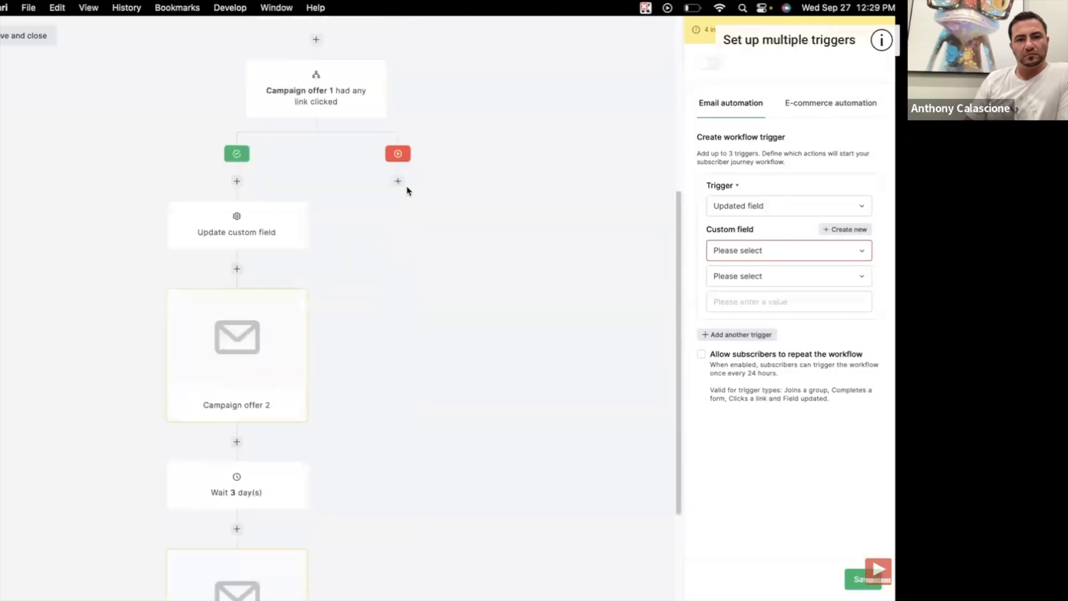
{"action": "scroll", "coordinate": [407, 191], "scroll_direction": "up", "scroll_amount": 15}
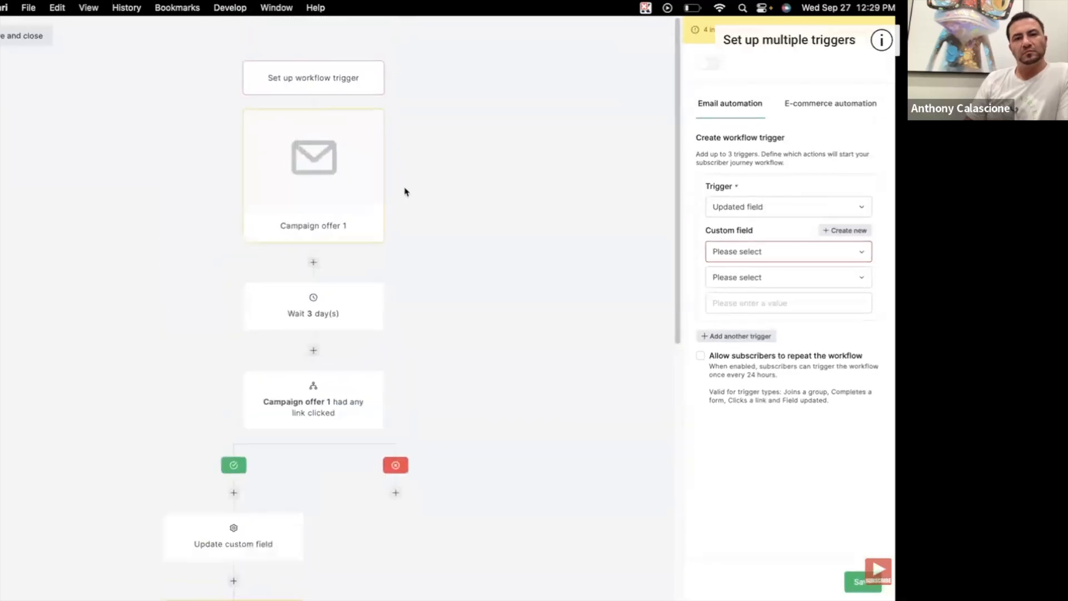
Fill in the Updated field trigger as Company contains "MailerLite" and review the other available trigger types.
{"action": "left_click", "coordinate": [799, 240]}
{"action": "left_click", "coordinate": [799, 239]}
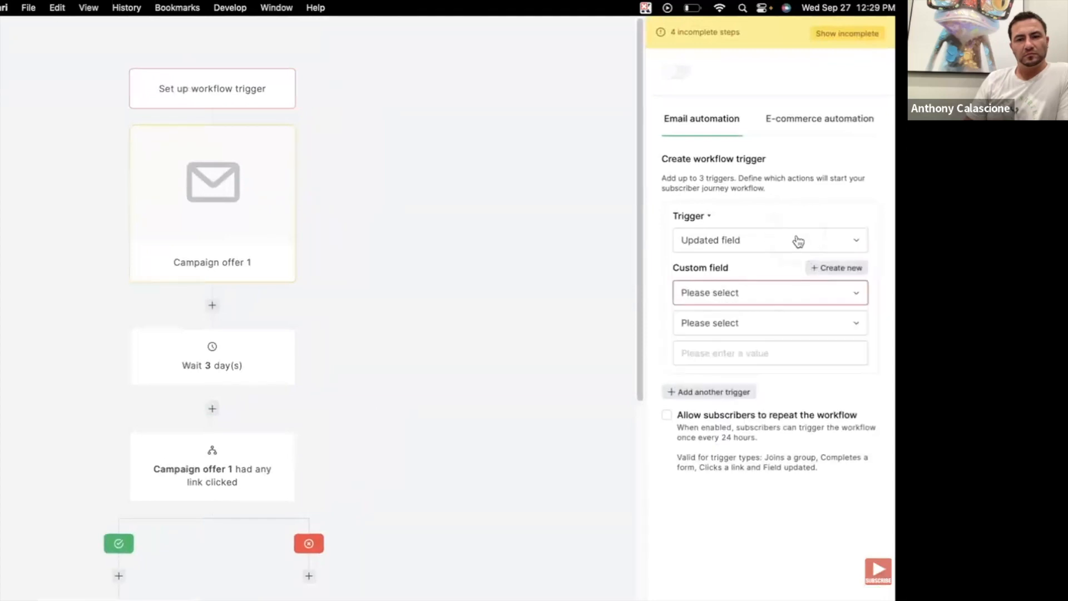
{"action": "left_click", "coordinate": [770, 301]}
{"action": "left_click", "coordinate": [739, 408]}
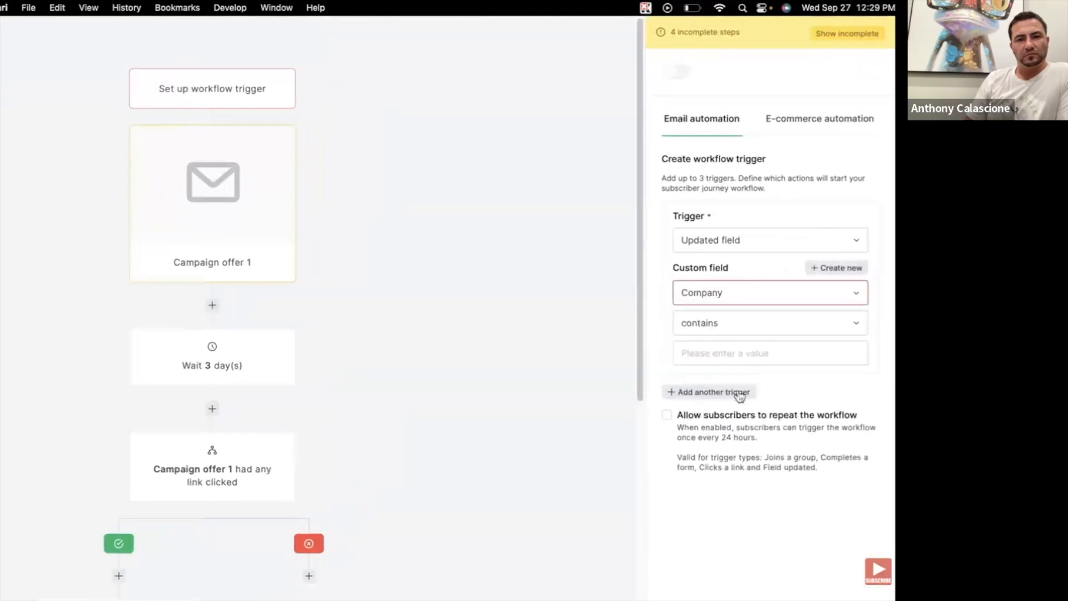
{"action": "left_click", "coordinate": [726, 356]}
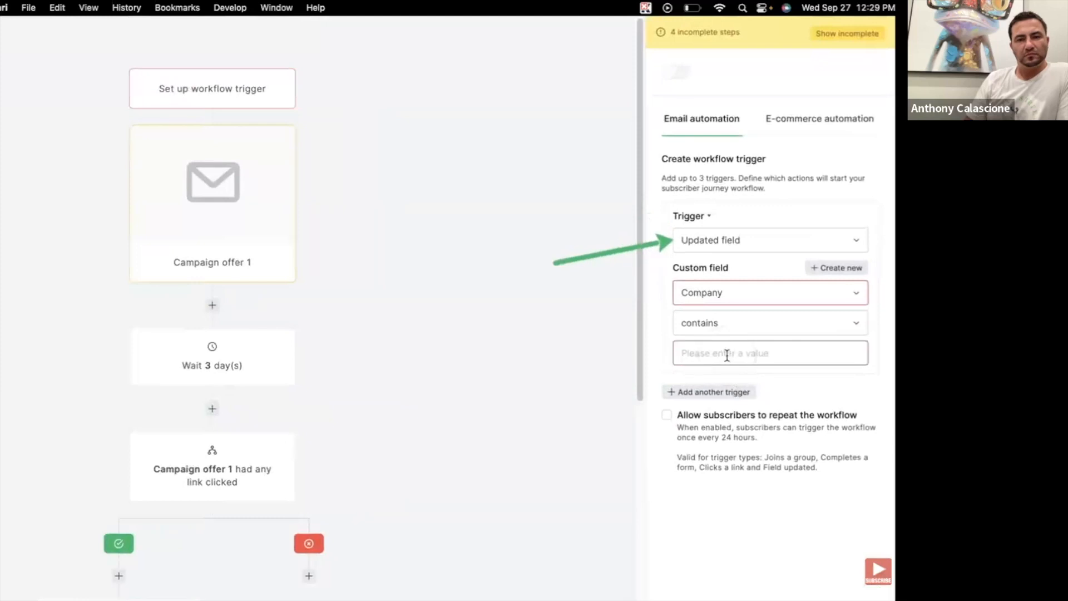
{"action": "type", "text": "MailerLite"}
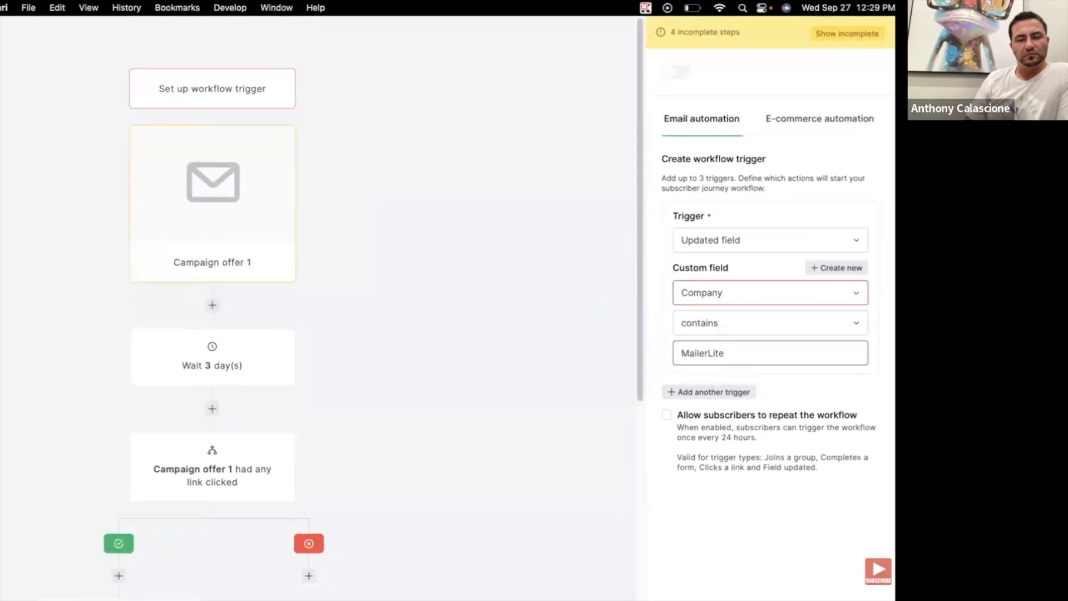
{"action": "left_click", "coordinate": [741, 243]}
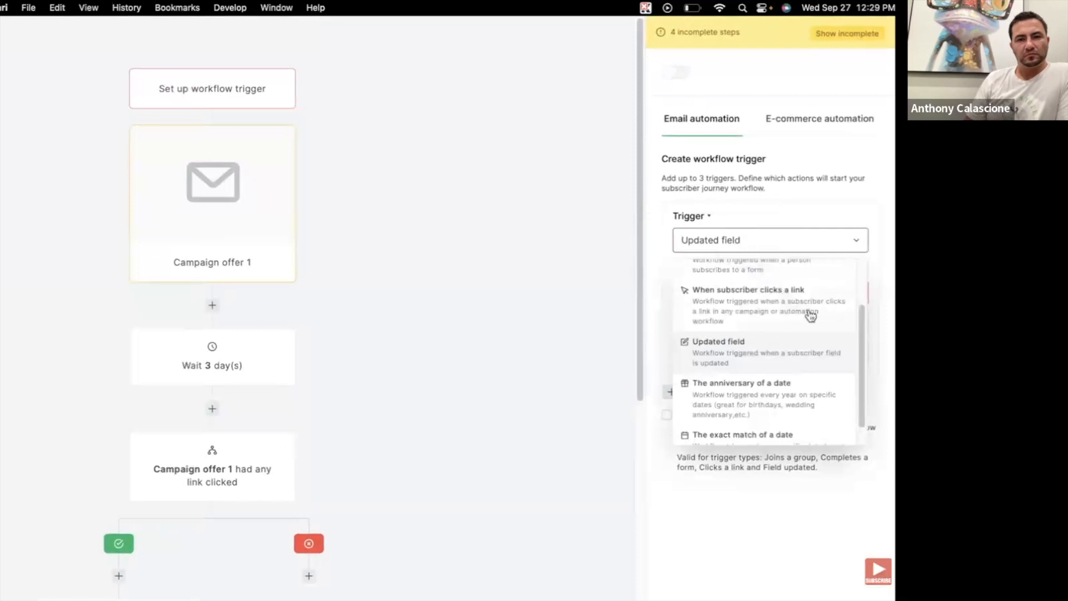
{"action": "scroll", "coordinate": [811, 315], "scroll_direction": "down", "scroll_amount": 1}
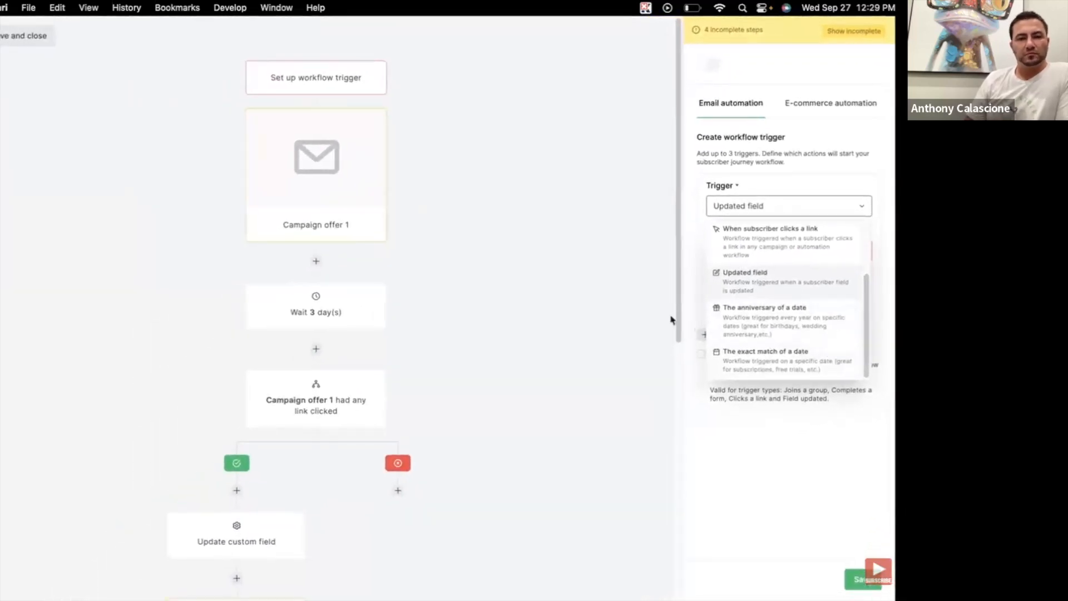
Review the Campaign offer 1 email settings and its scratch, gallery and recent email design options, and return to the workflow.
{"action": "left_click", "coordinate": [356, 174]}
{"action": "left_click", "coordinate": [357, 174]}
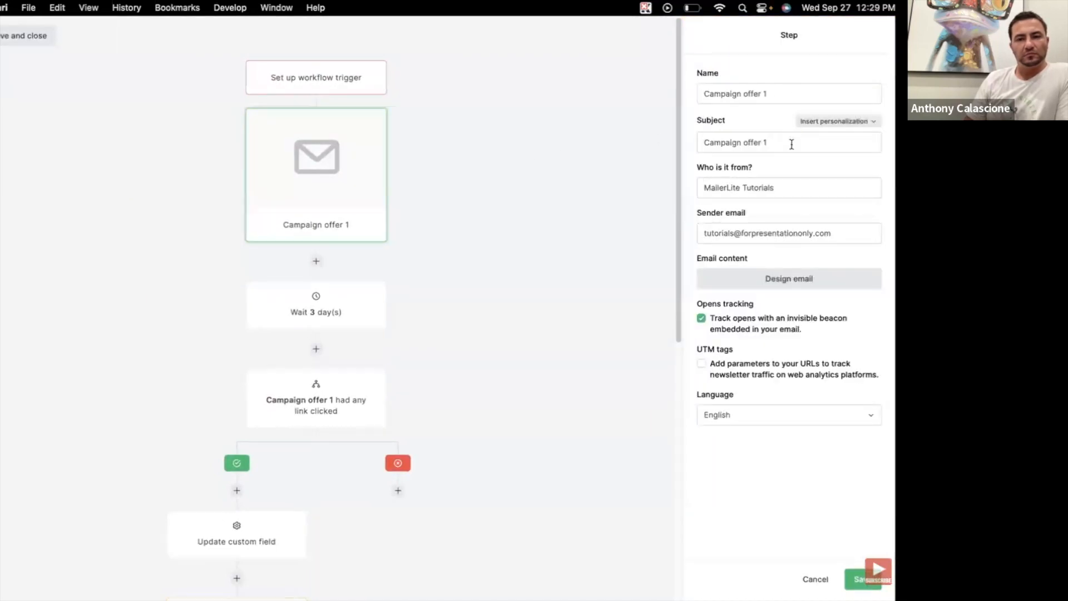
{"action": "left_click", "coordinate": [833, 282]}
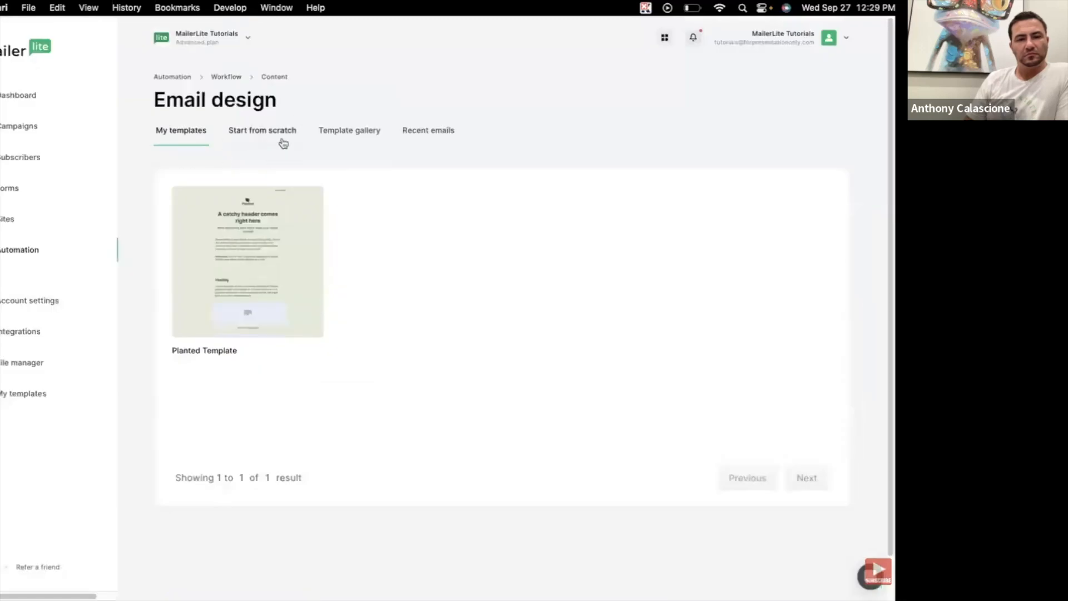
{"action": "left_click", "coordinate": [282, 143]}
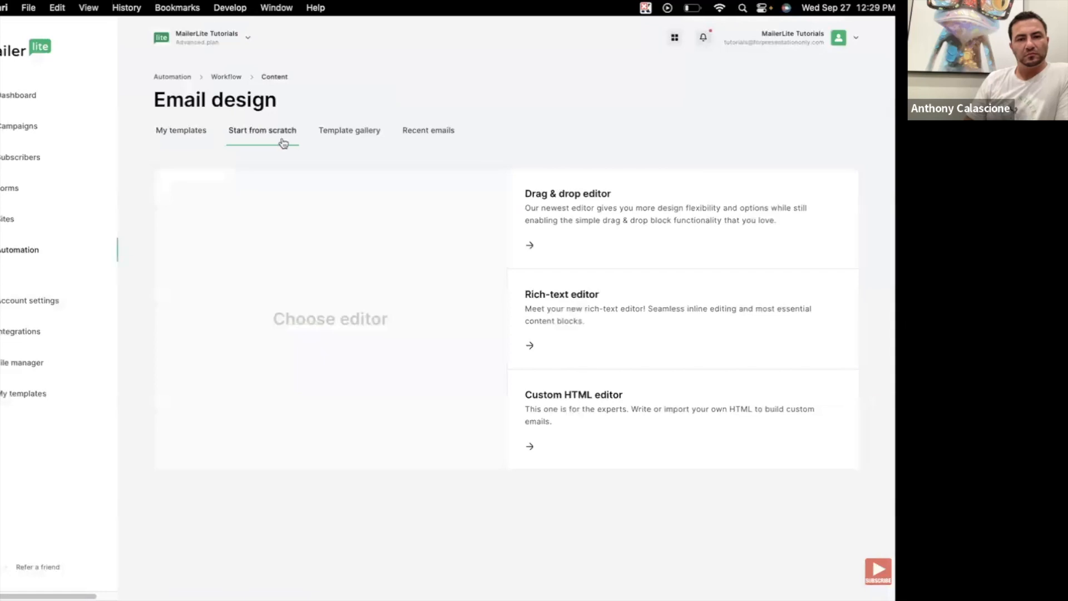
{"action": "left_click", "coordinate": [361, 143]}
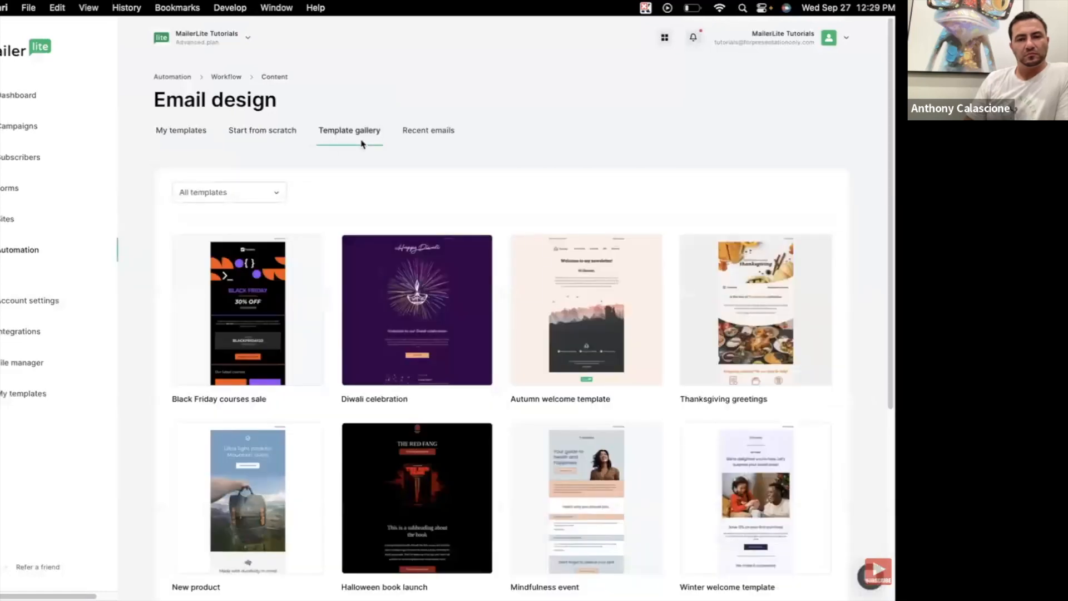
{"action": "left_click", "coordinate": [447, 143]}
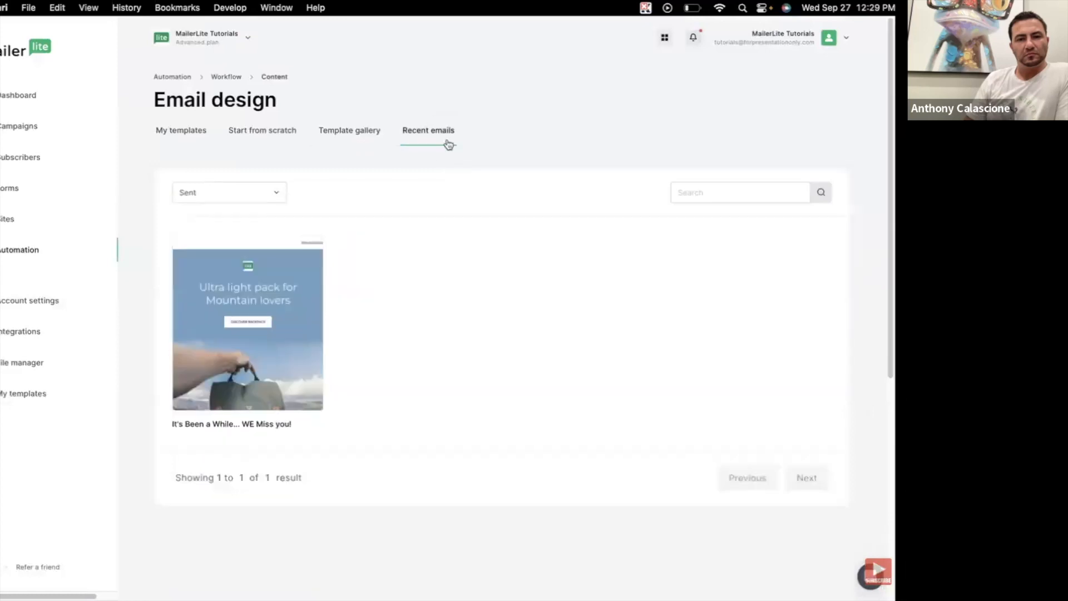
{"action": "left_click", "coordinate": [232, 77]}
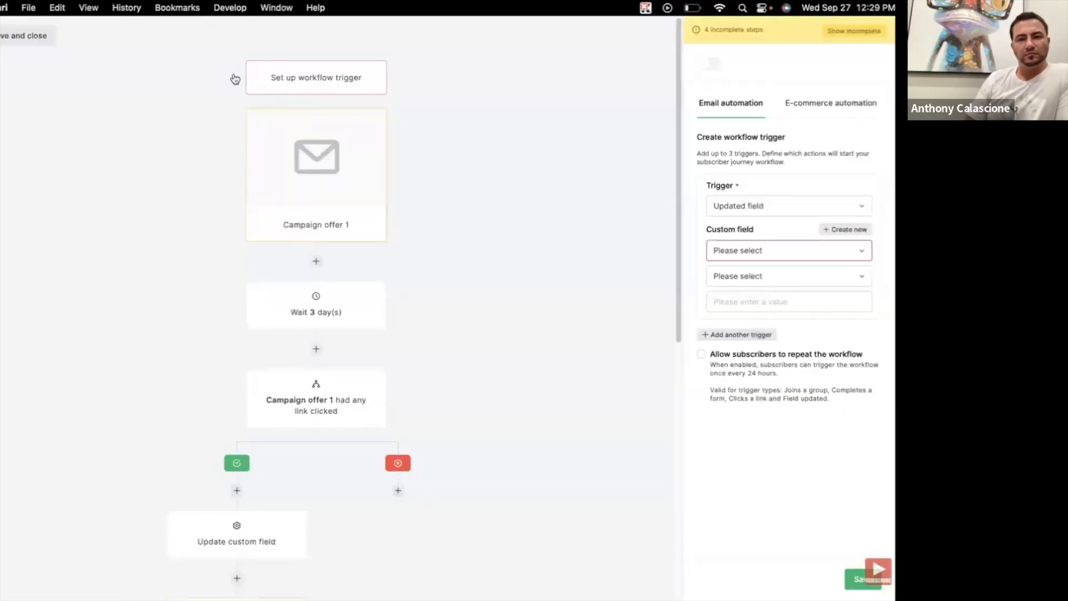
Examine the delay unit options of the Wait step and the rules of the Campaign offer 1 condition step.
{"action": "left_click", "coordinate": [345, 303]}
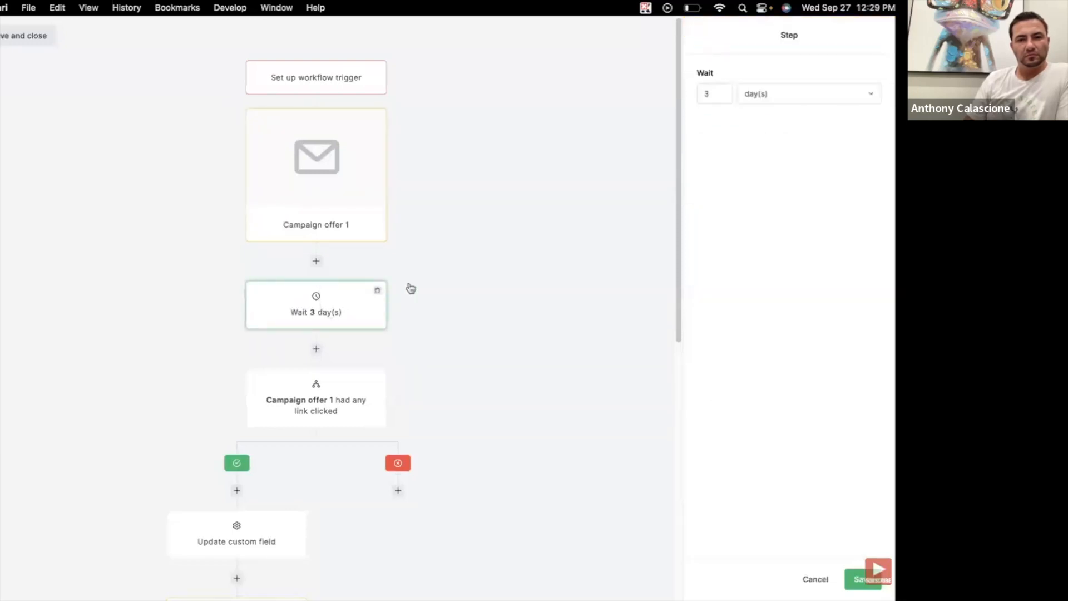
{"action": "left_click", "coordinate": [806, 93]}
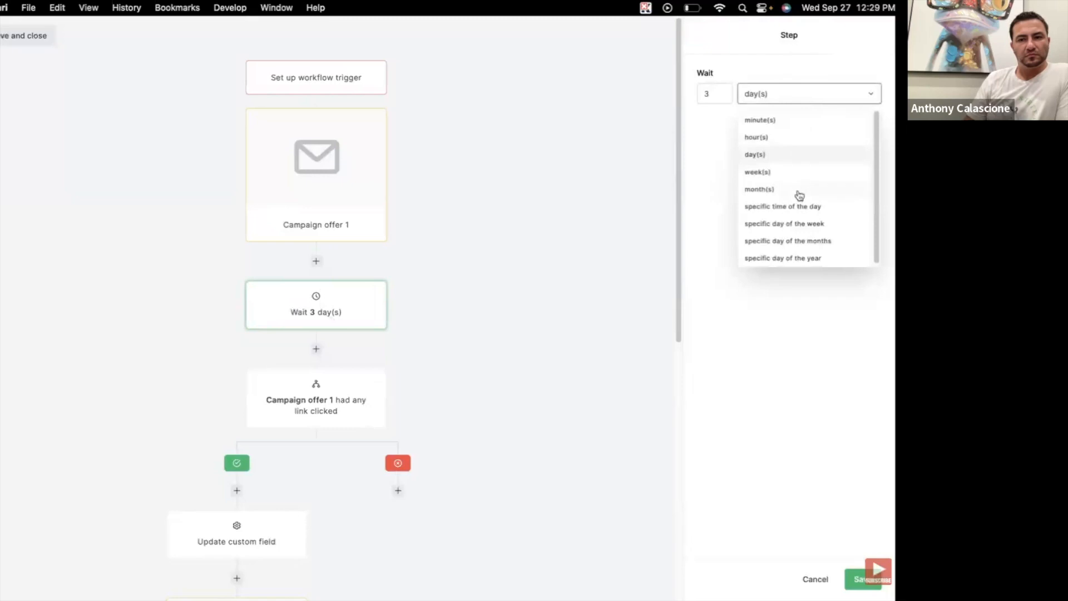
{"action": "left_click", "coordinate": [499, 342]}
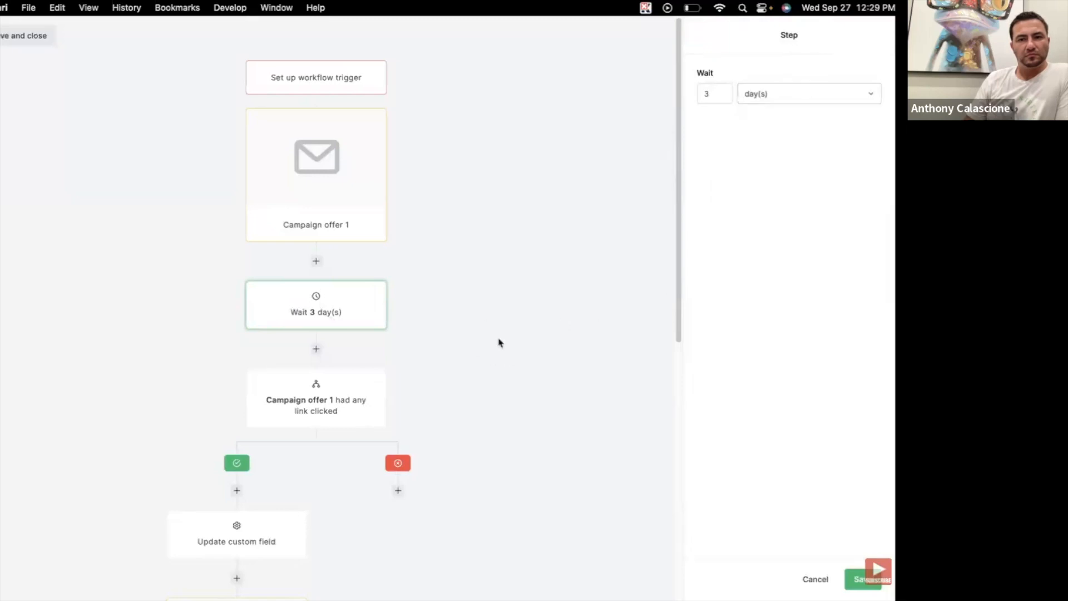
{"action": "left_click", "coordinate": [352, 386]}
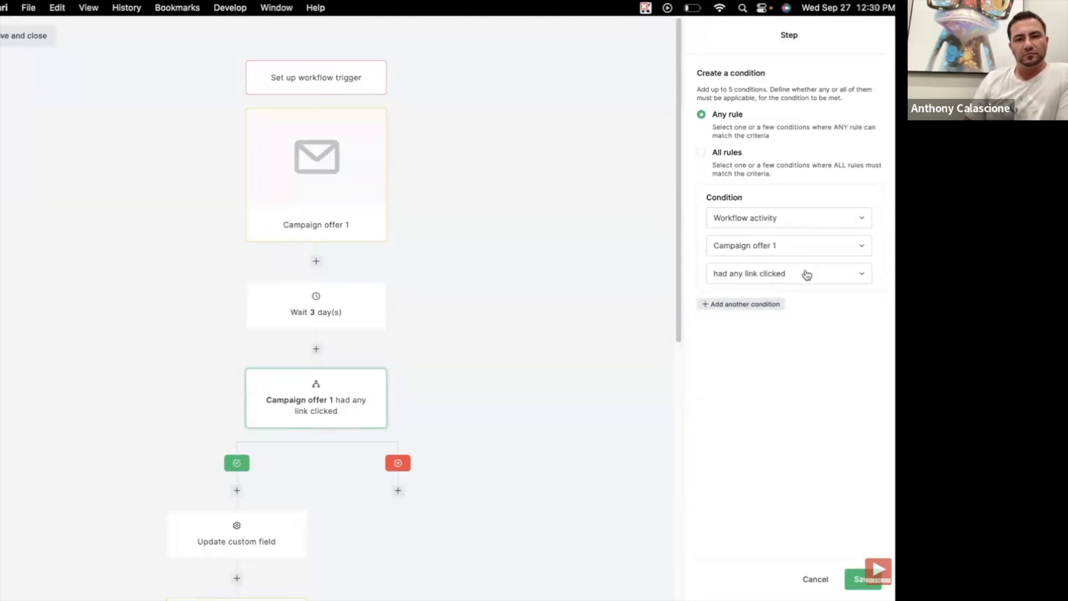
Try to delete the Campaign offer 1 email step from the workflow.
{"action": "mouse_move", "coordinate": [383, 298]}
{"action": "left_click", "coordinate": [381, 123]}
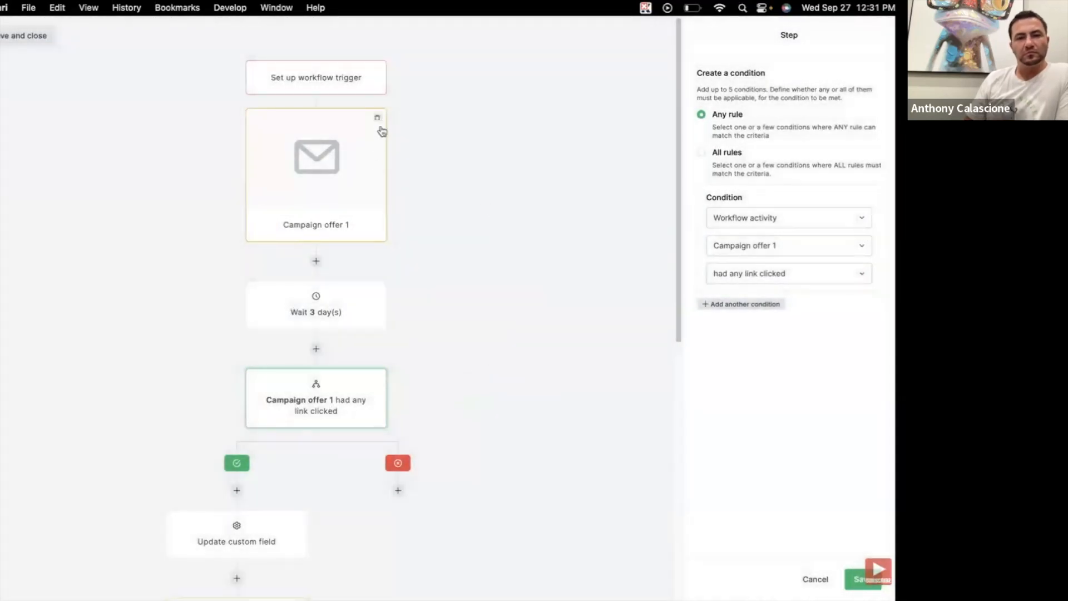
{"action": "left_click", "coordinate": [378, 119]}
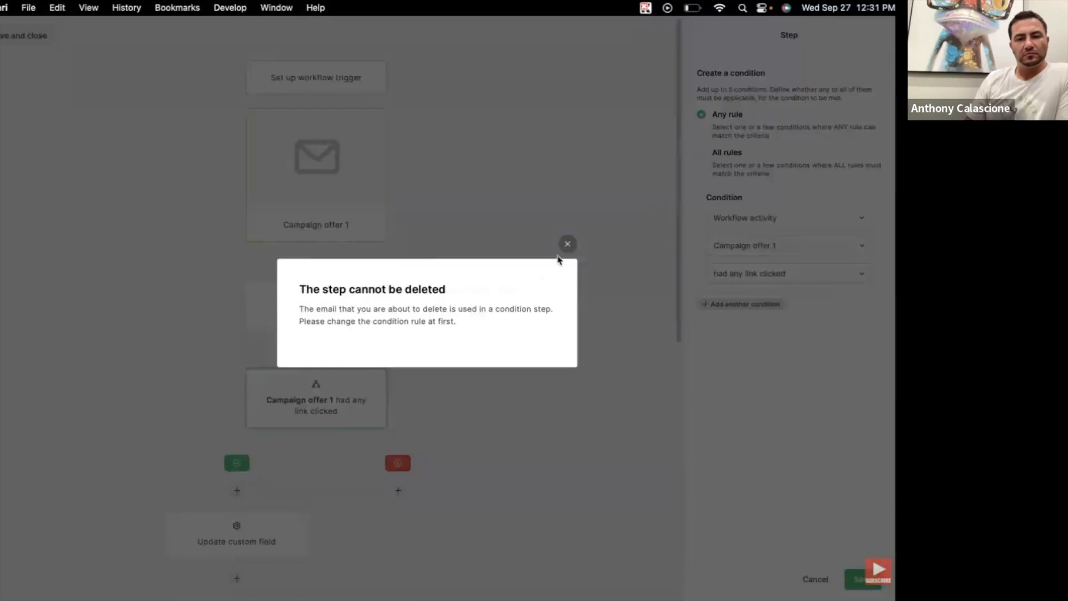
{"action": "left_click", "coordinate": [568, 244]}
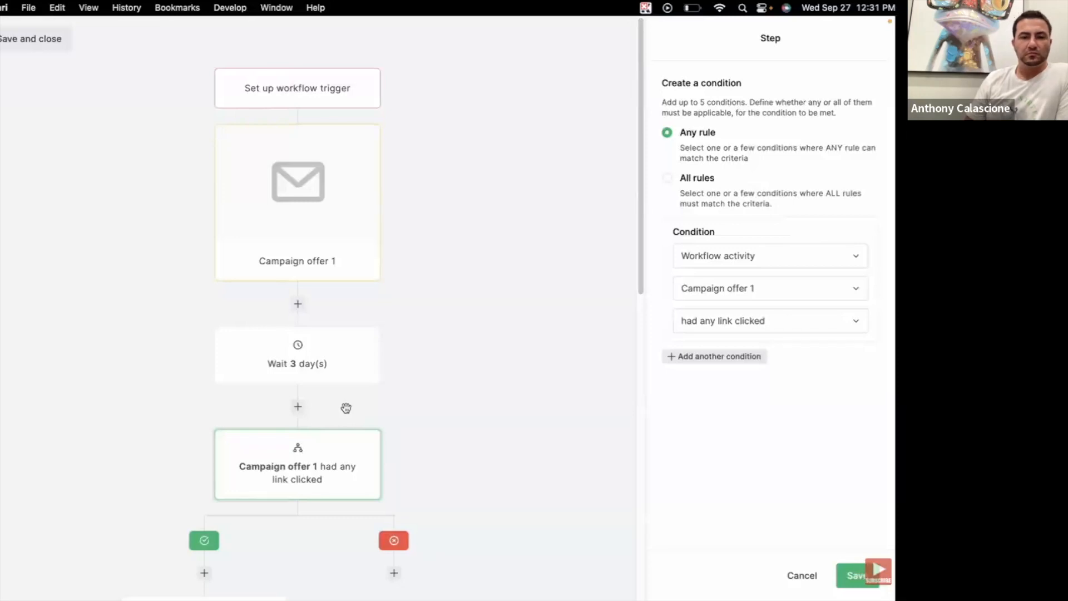
Switch the condition step's type to Campaign activity and back to Workflow activity.
{"action": "left_click", "coordinate": [346, 447]}
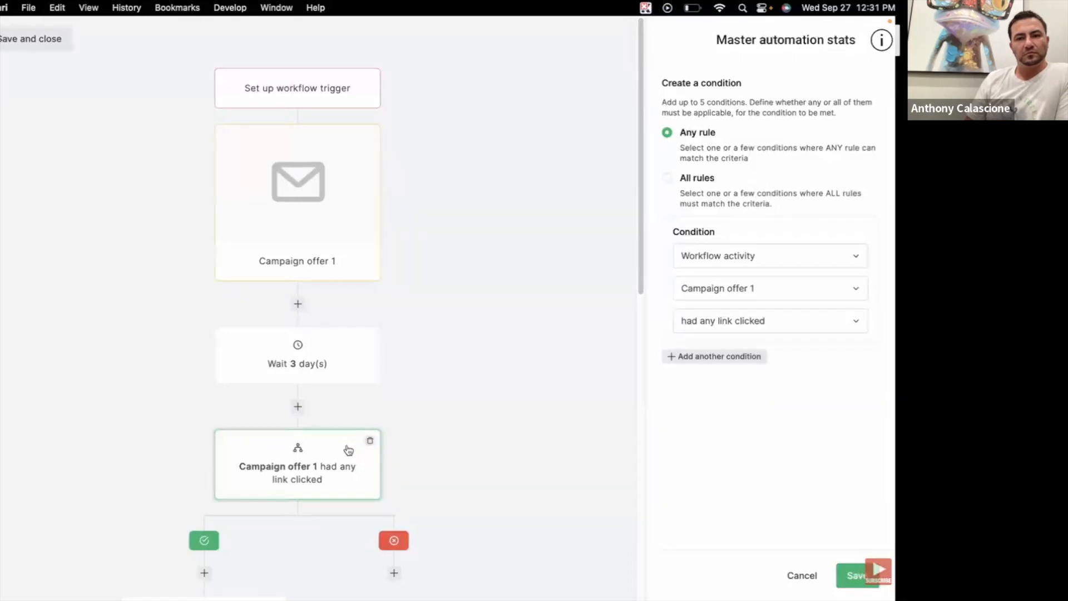
{"action": "left_click", "coordinate": [749, 266]}
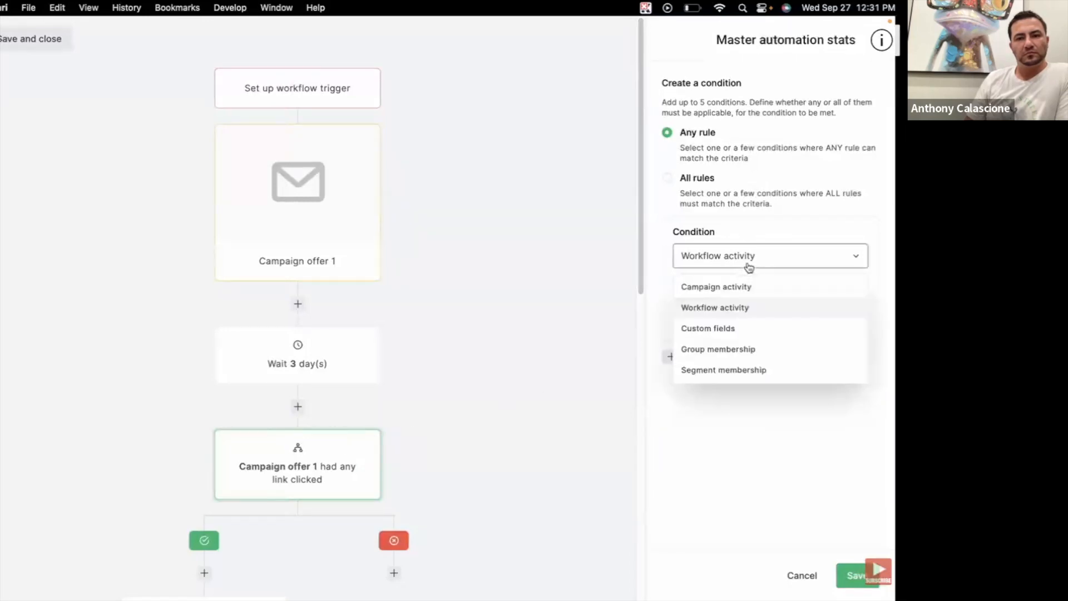
{"action": "left_click", "coordinate": [743, 288]}
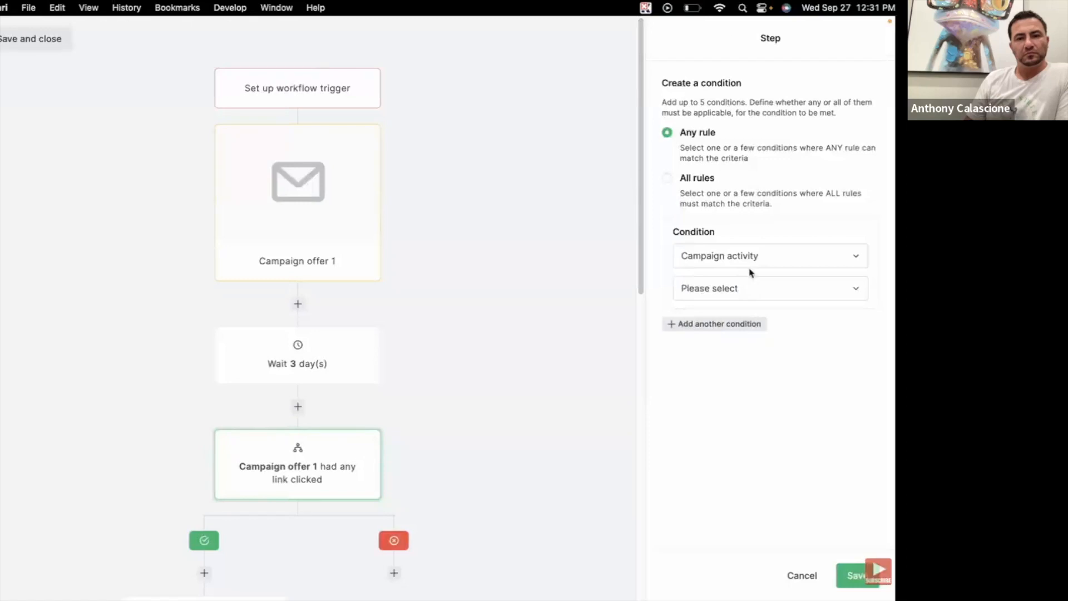
{"action": "left_click", "coordinate": [756, 265]}
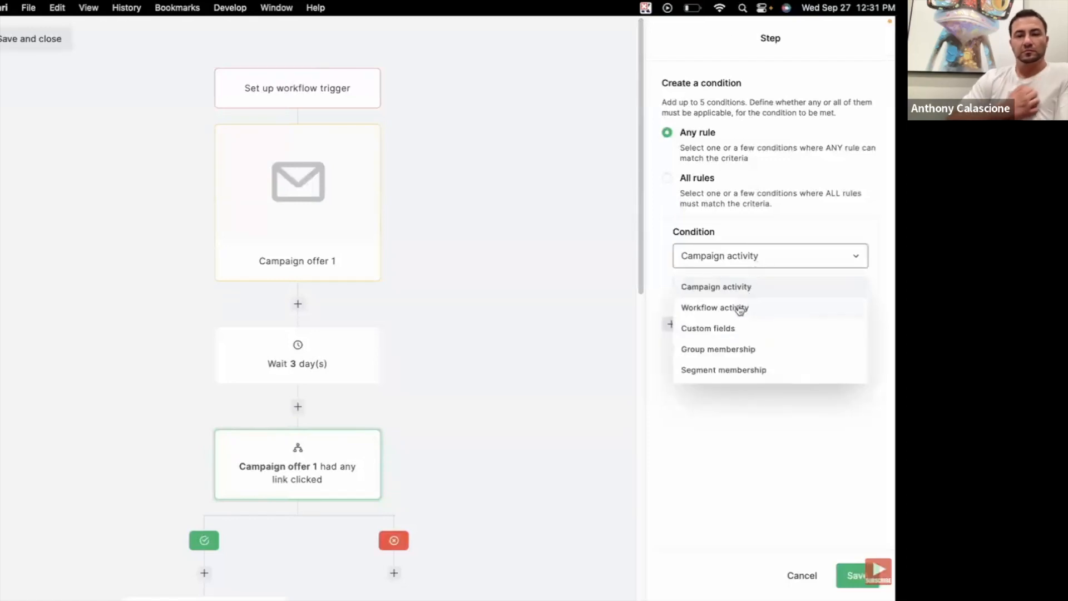
{"action": "left_click", "coordinate": [740, 309]}
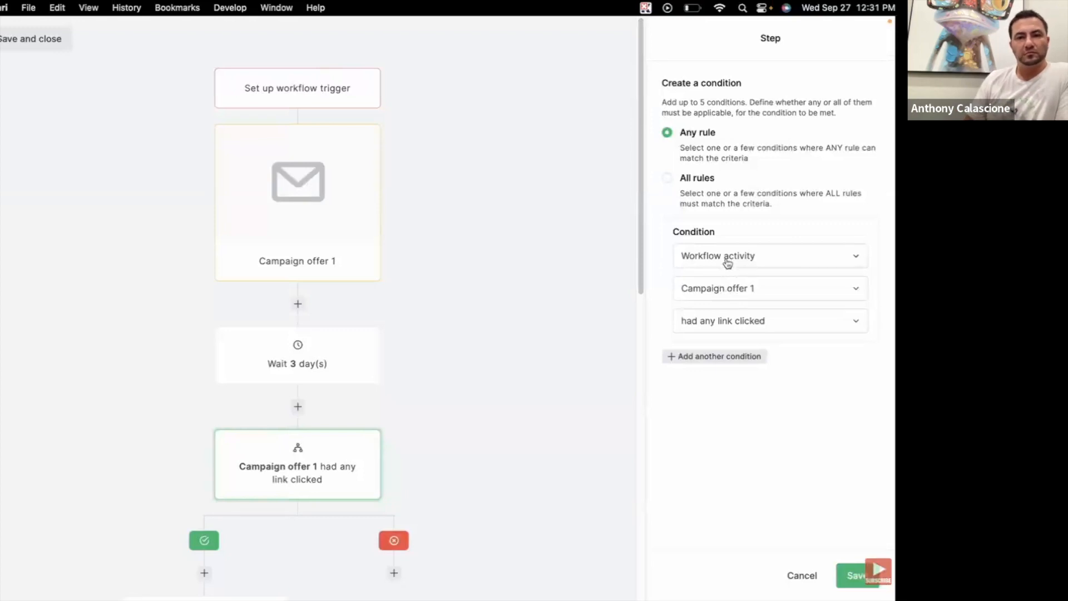
Try the Custom fields and Group membership condition types and view the fields and groups each one offers.
{"action": "left_click", "coordinate": [727, 263]}
{"action": "left_click", "coordinate": [708, 331]}
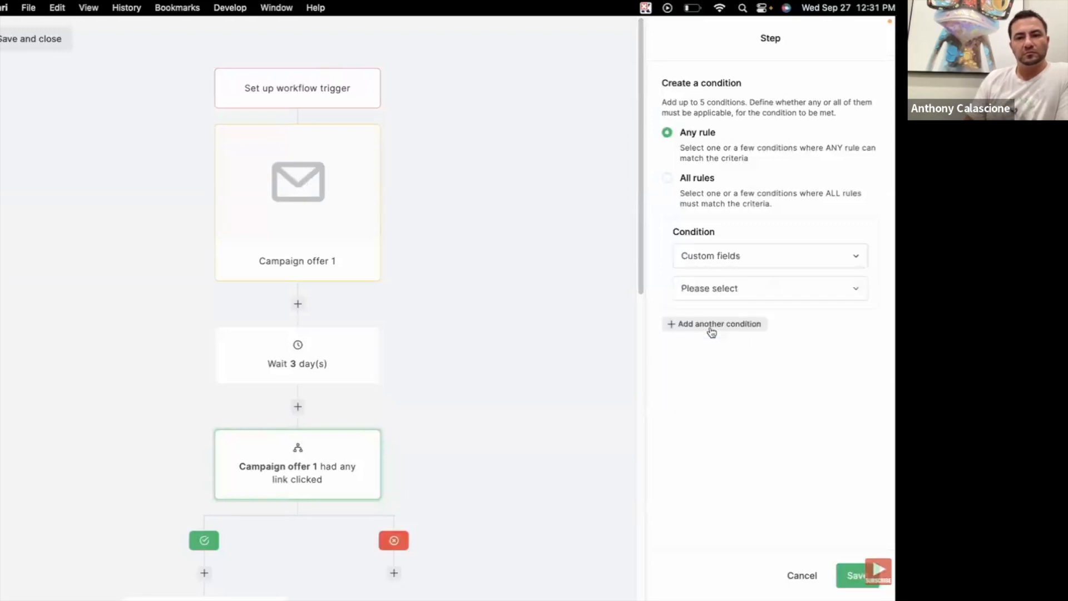
{"action": "left_click", "coordinate": [716, 295]}
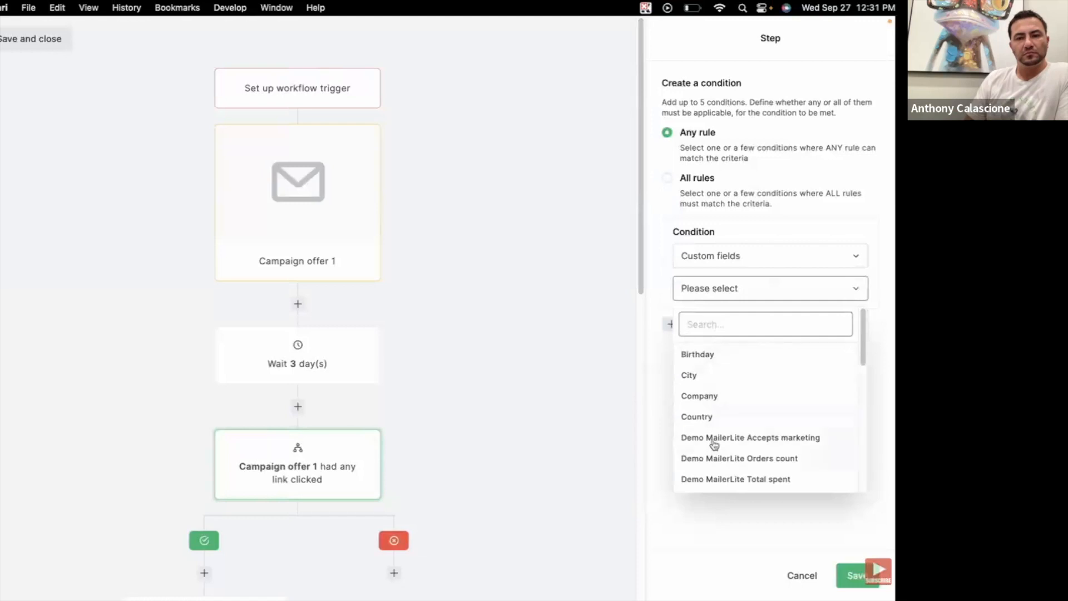
{"action": "left_click", "coordinate": [707, 258]}
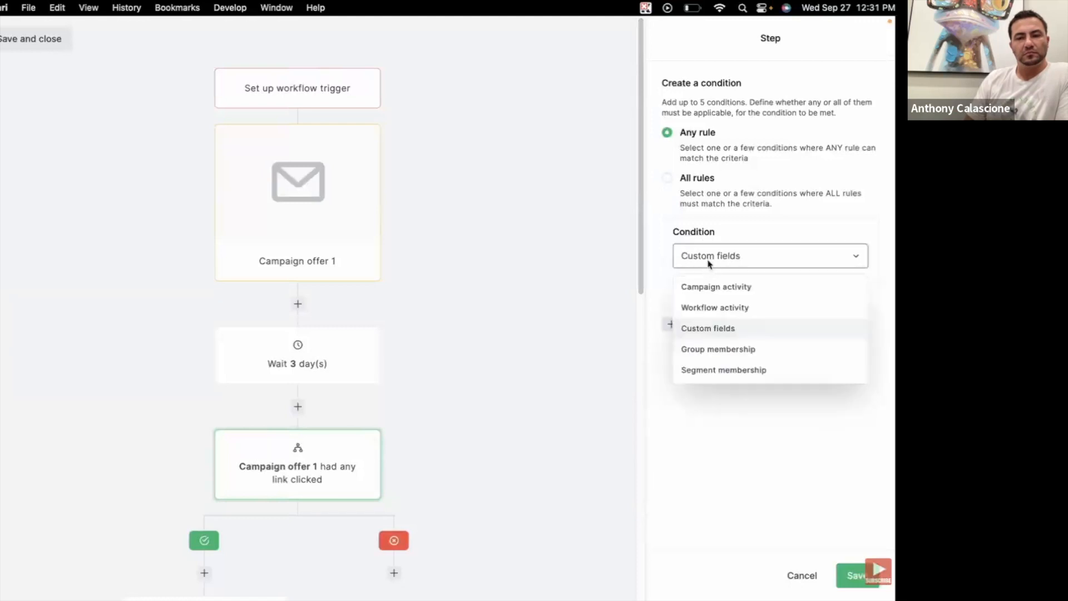
{"action": "left_click", "coordinate": [716, 360]}
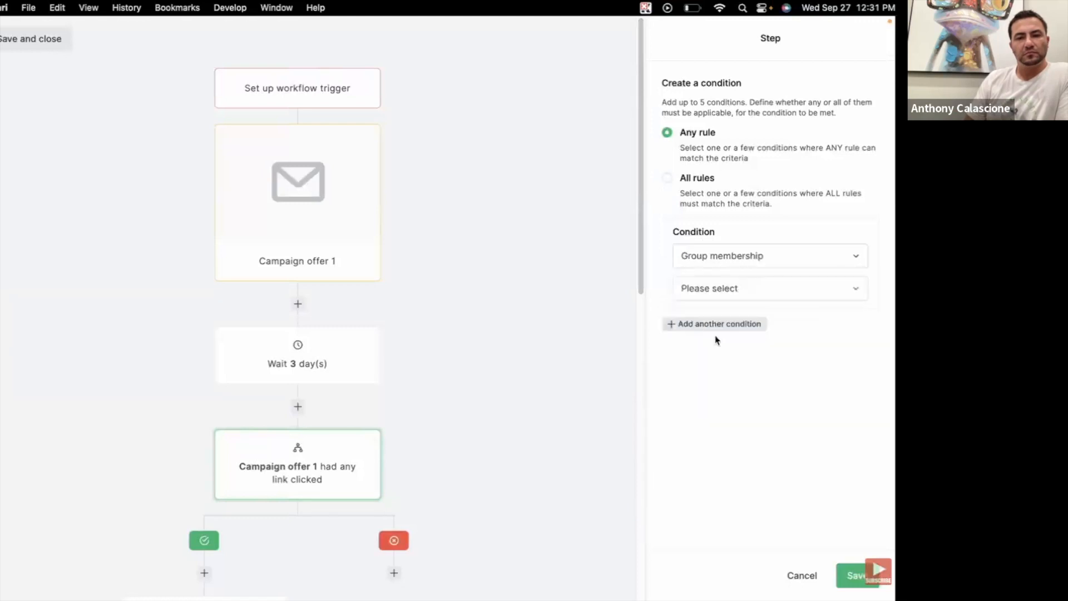
{"action": "left_click", "coordinate": [724, 293]}
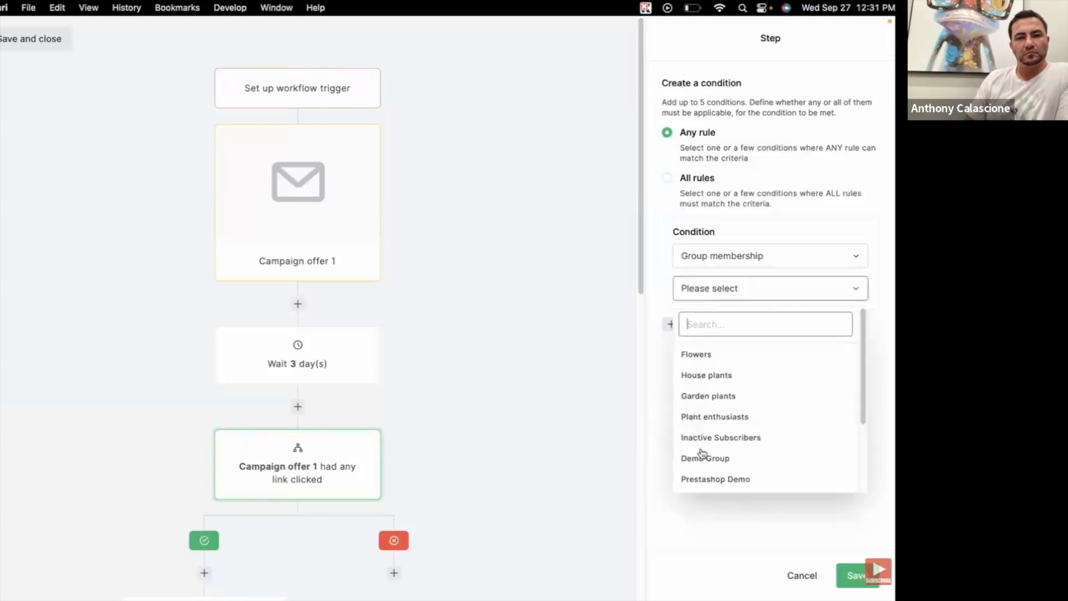
Set the condition step's type to Campaign activity.
{"action": "left_click", "coordinate": [712, 267]}
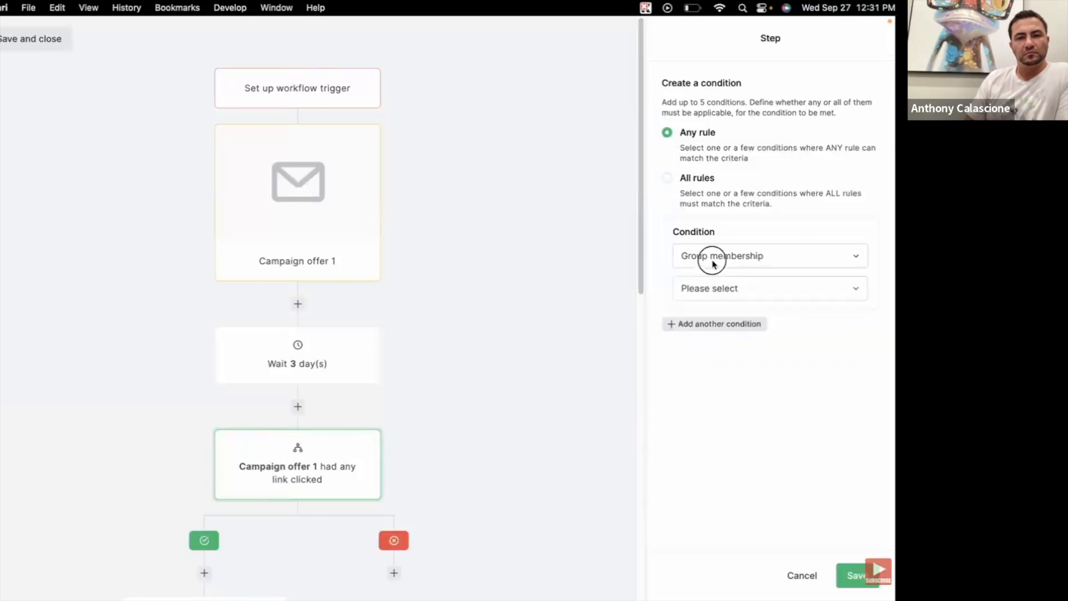
{"action": "left_click", "coordinate": [713, 265]}
{"action": "left_click", "coordinate": [713, 290]}
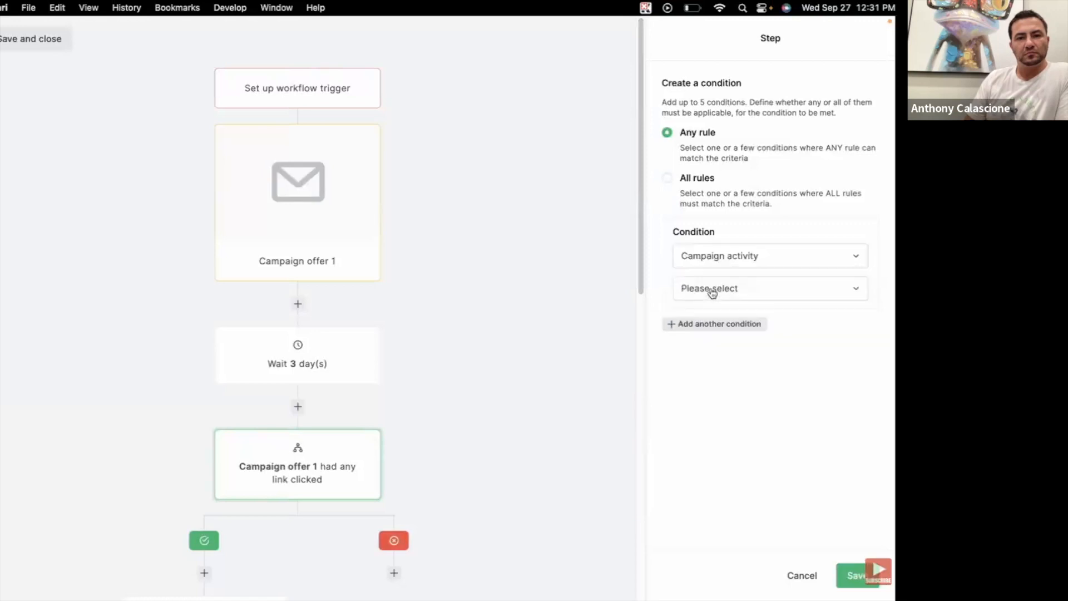
Set the campaign activity condition to the tens campaign with "had any link clicked" and save the step.
{"action": "left_click", "coordinate": [711, 289]}
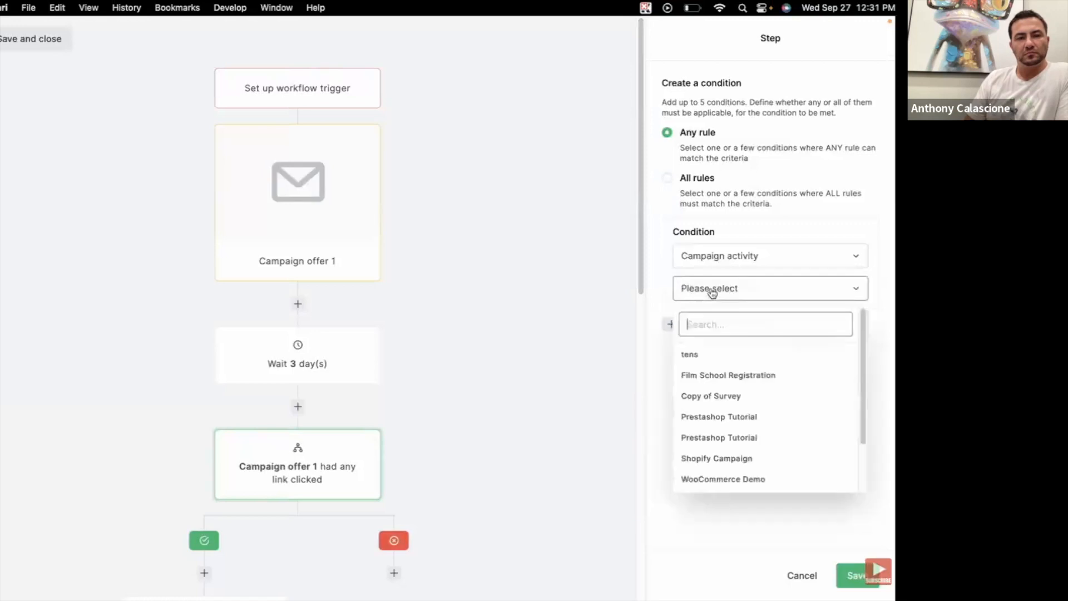
{"action": "left_click", "coordinate": [703, 360]}
{"action": "left_click", "coordinate": [726, 329]}
{"action": "left_click", "coordinate": [720, 350]}
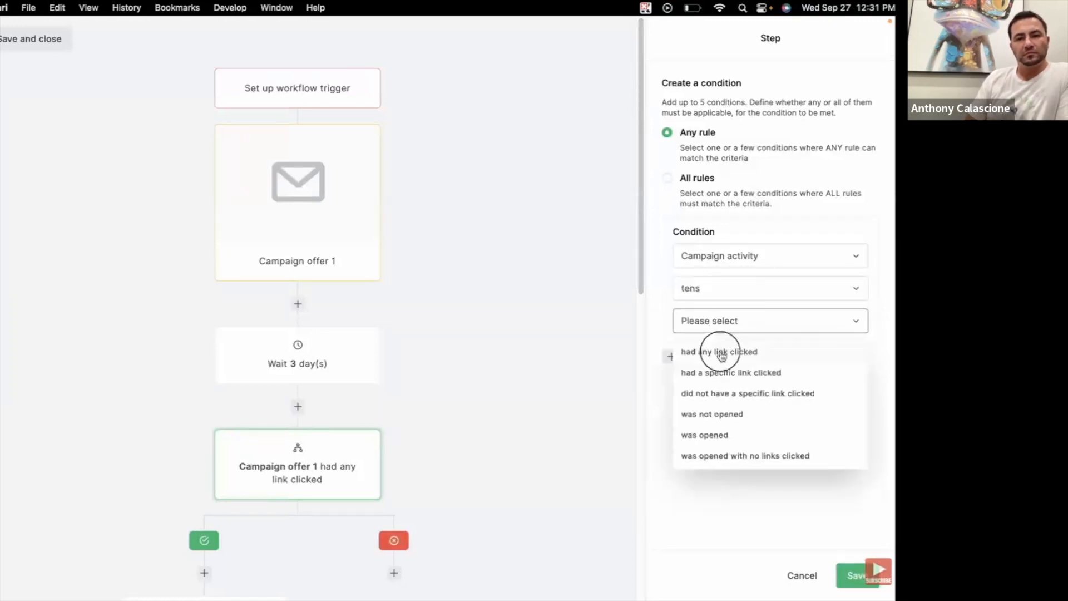
{"action": "left_click", "coordinate": [863, 573]}
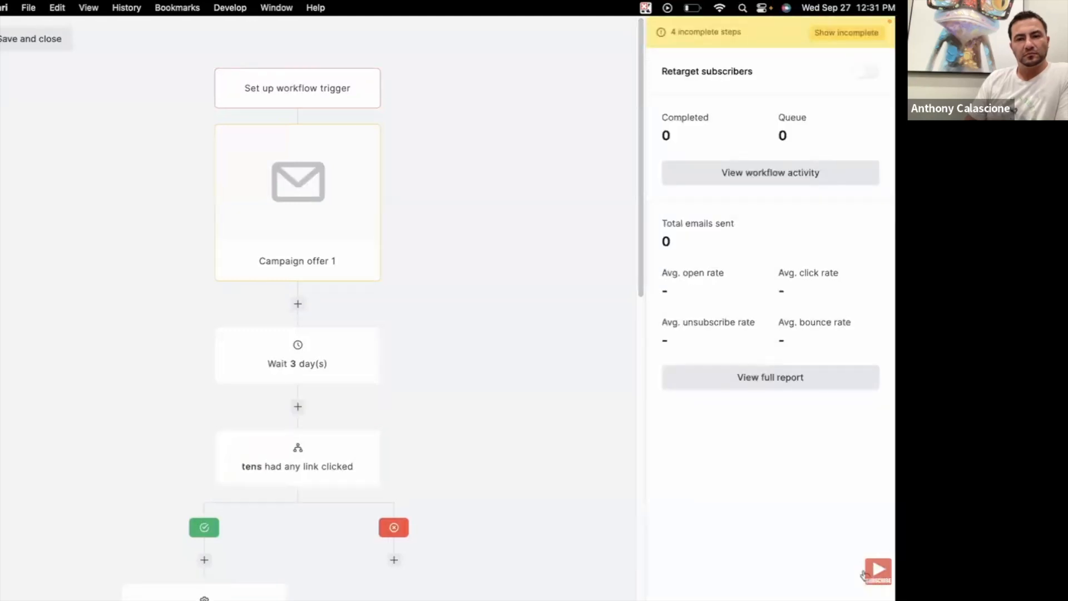
Delete the Campaign offer 1 email step from the workflow and confirm the deletion.
{"action": "left_click", "coordinate": [370, 136]}
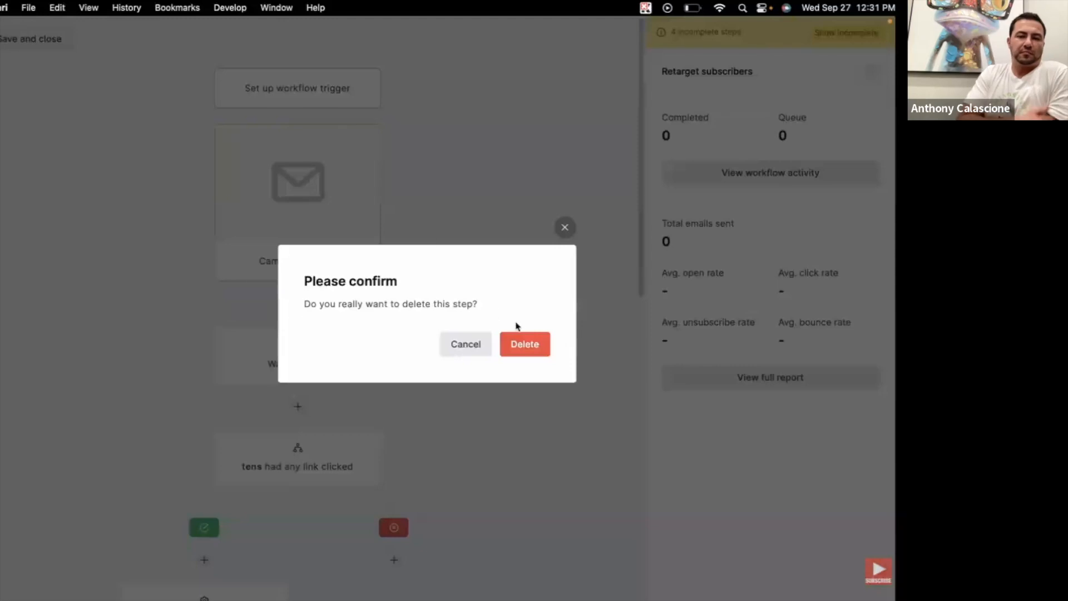
{"action": "left_click", "coordinate": [531, 345]}
{"action": "scroll", "coordinate": [546, 350], "scroll_direction": "down", "scroll_amount": 5}
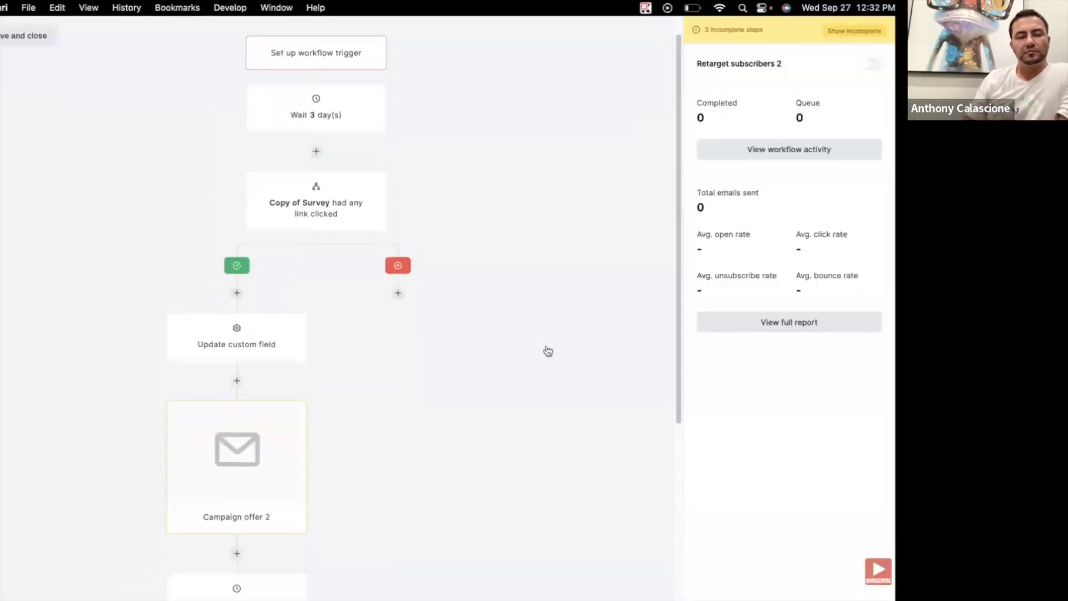
Open the Campaign offer 2 email step's settings and save them.
{"action": "left_click", "coordinate": [283, 300]}
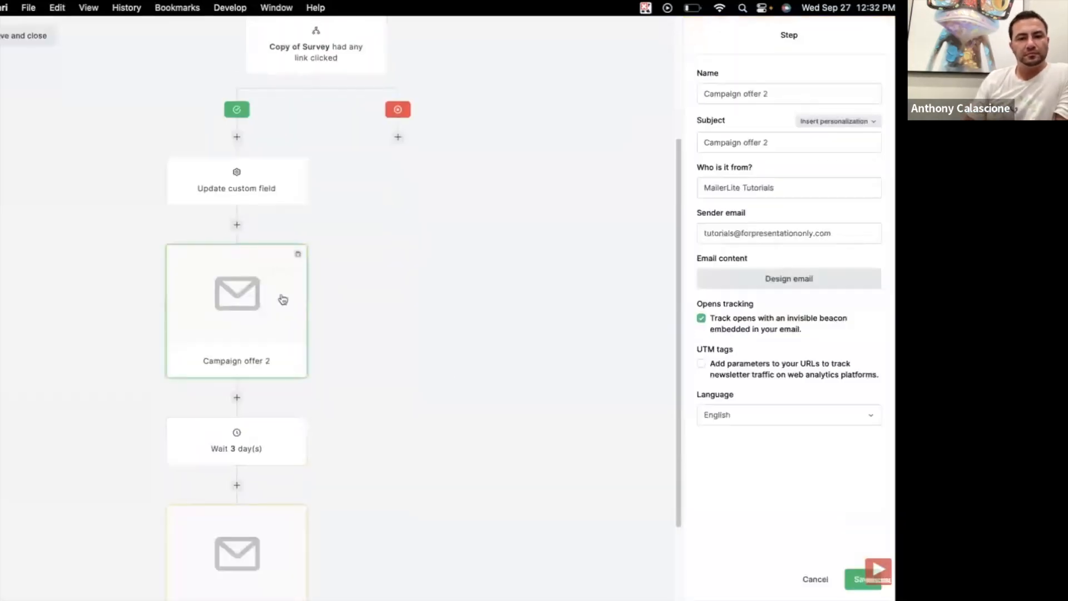
{"action": "scroll", "coordinate": [284, 300], "scroll_direction": "up", "scroll_amount": 2}
{"action": "left_click", "coordinate": [860, 579]}
{"action": "scroll", "coordinate": [553, 413], "scroll_direction": "up", "scroll_amount": 5}
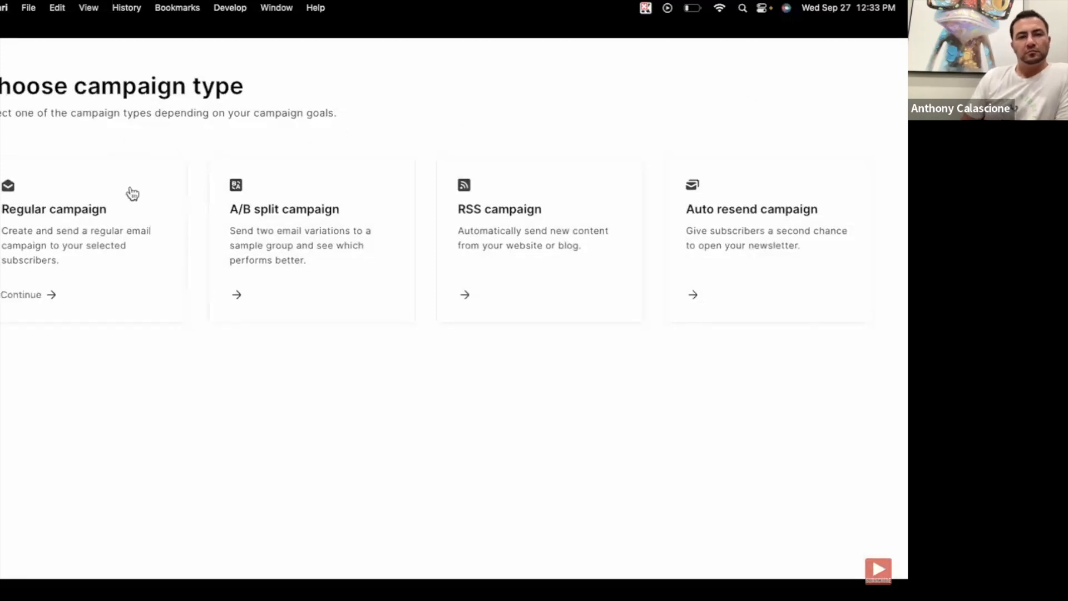
Create a regular campaign named "Cookbook launch" with the preheader "We've planned this launch for months! Thanks for your amazing support!".
{"action": "left_click", "coordinate": [126, 236]}
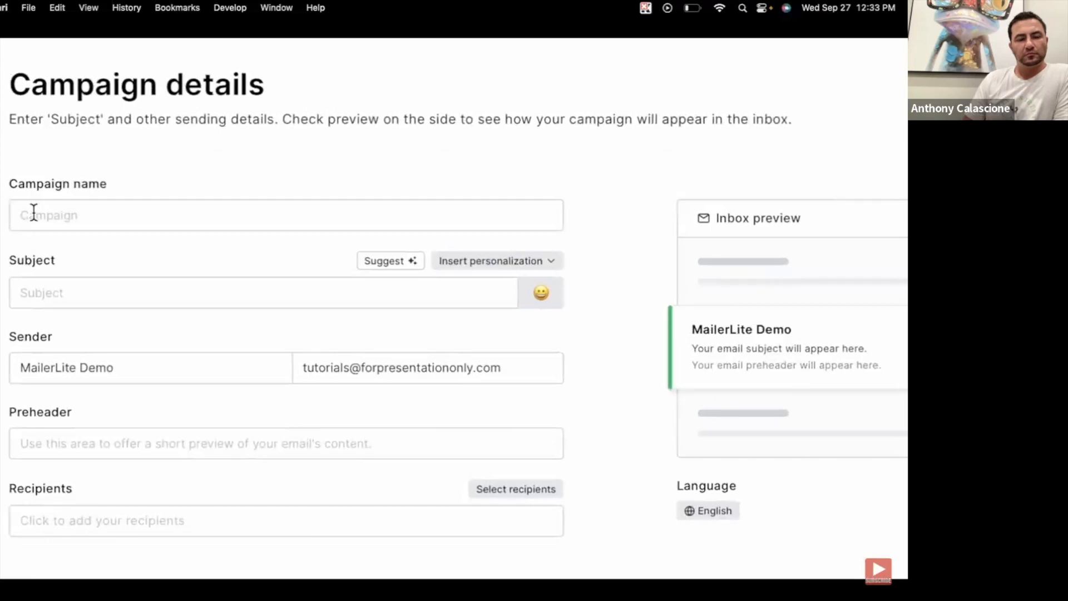
{"action": "left_click", "coordinate": [34, 212]}
{"action": "type", "text": "Cookbook launch"}
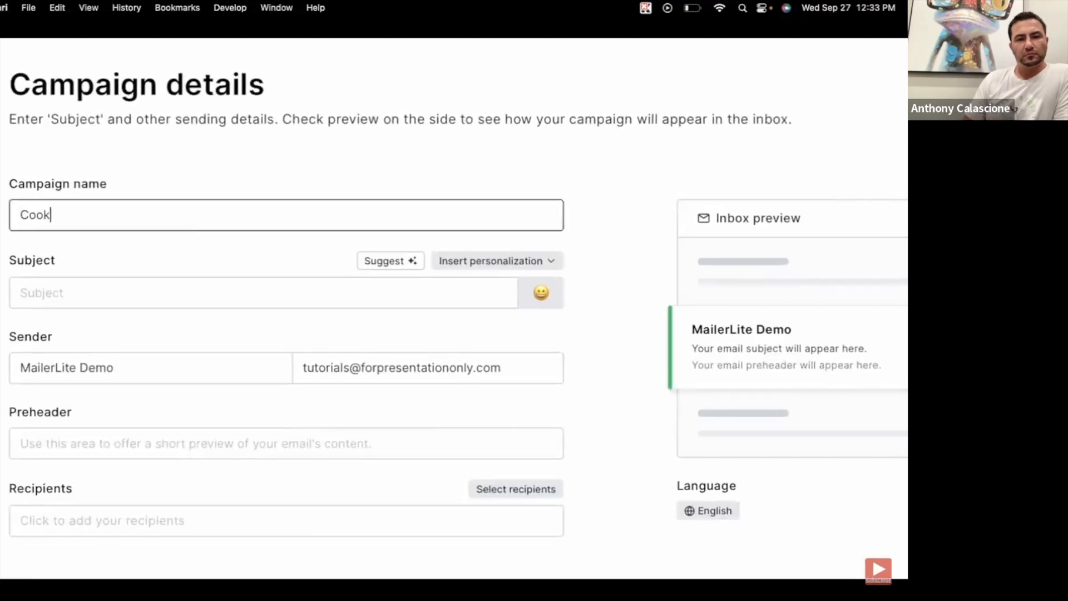
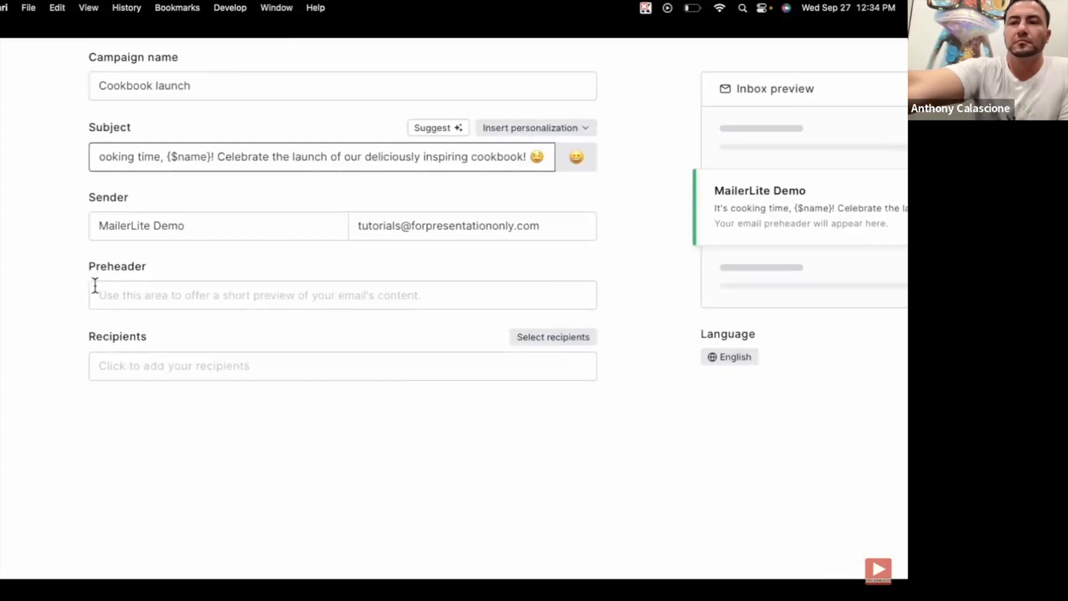
{"action": "left_click", "coordinate": [112, 296]}
{"action": "type", "text": "We've planned this launch for months! Thanks for your amazing support!"}
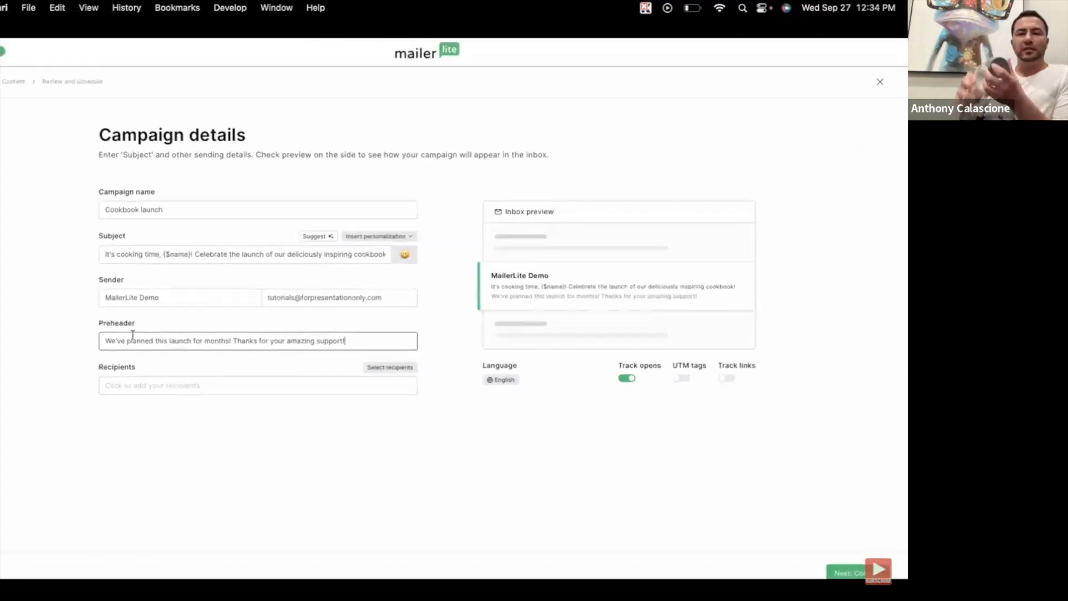
Choose the Cookbook segment as the campaign's recipients and save the selection.
{"action": "left_click", "coordinate": [404, 368]}
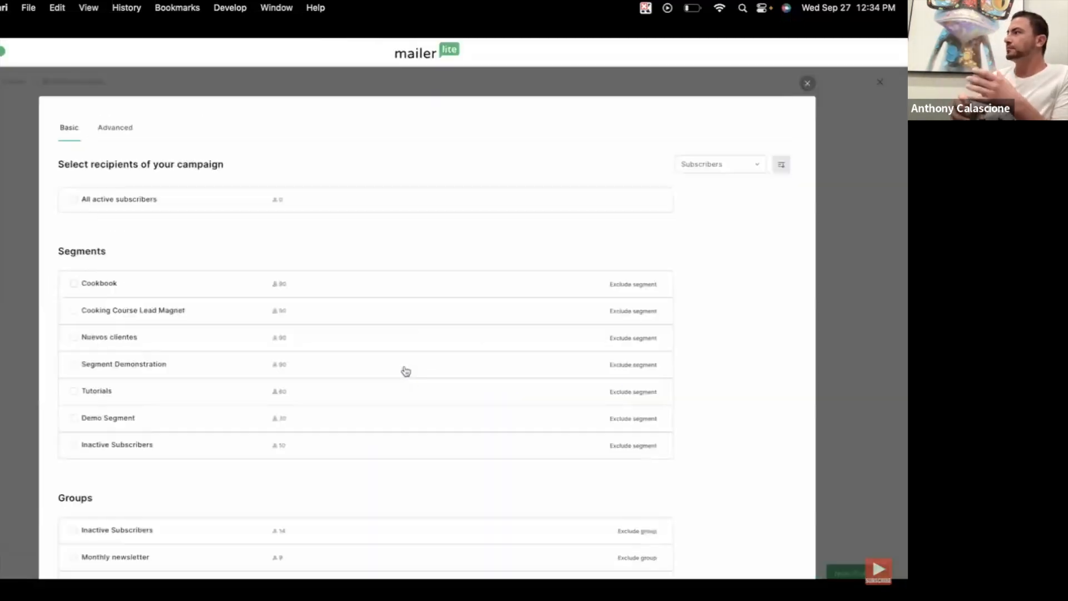
{"action": "scroll", "coordinate": [713, 361], "scroll_direction": "down", "scroll_amount": 5}
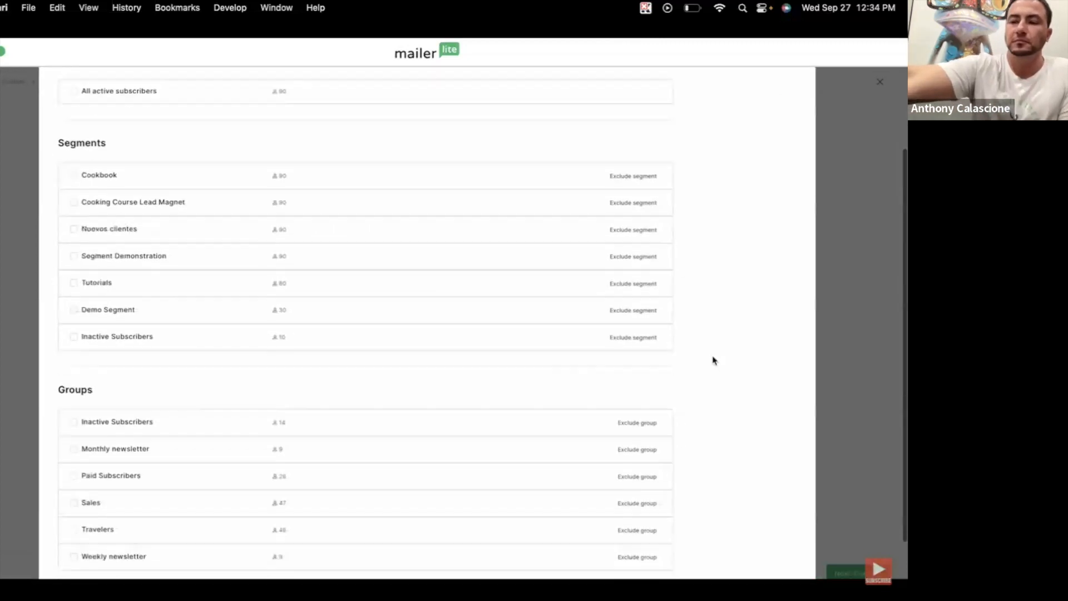
{"action": "scroll", "coordinate": [712, 361], "scroll_direction": "up", "scroll_amount": 4}
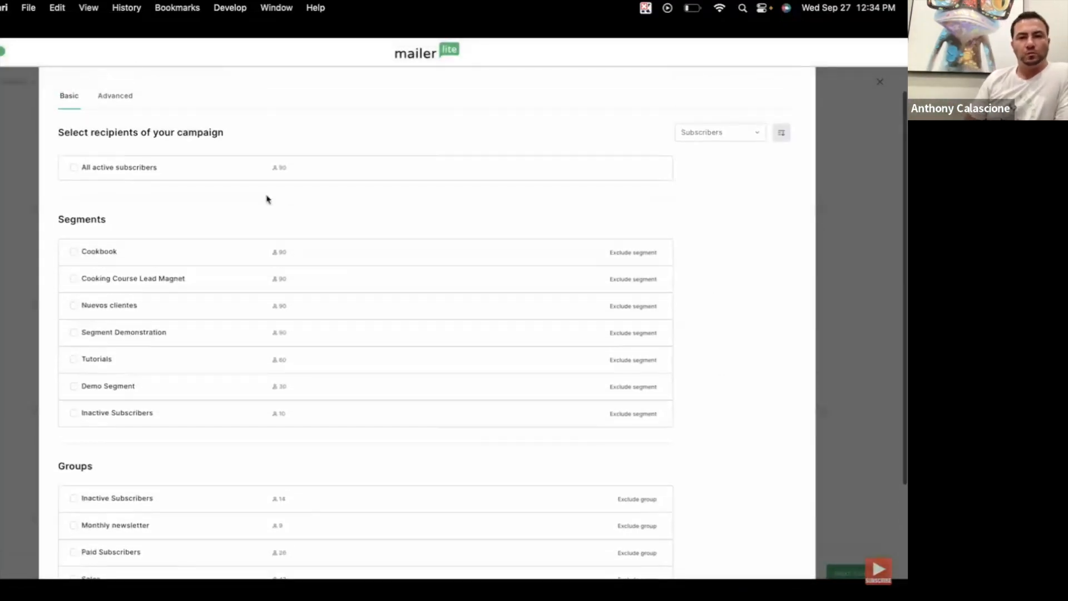
{"action": "left_click", "coordinate": [74, 253]}
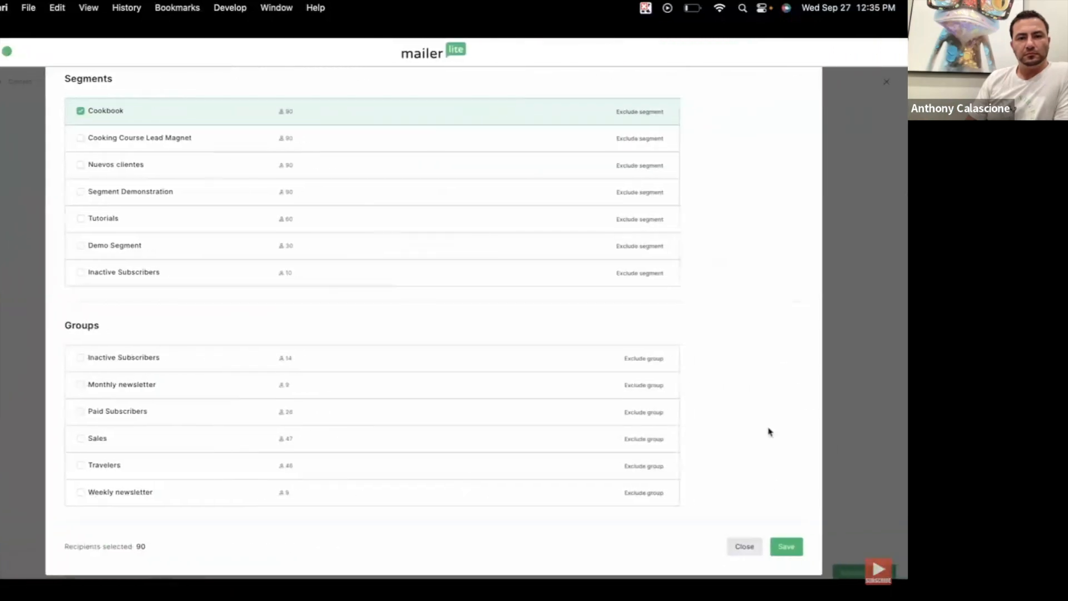
{"action": "left_click", "coordinate": [784, 546]}
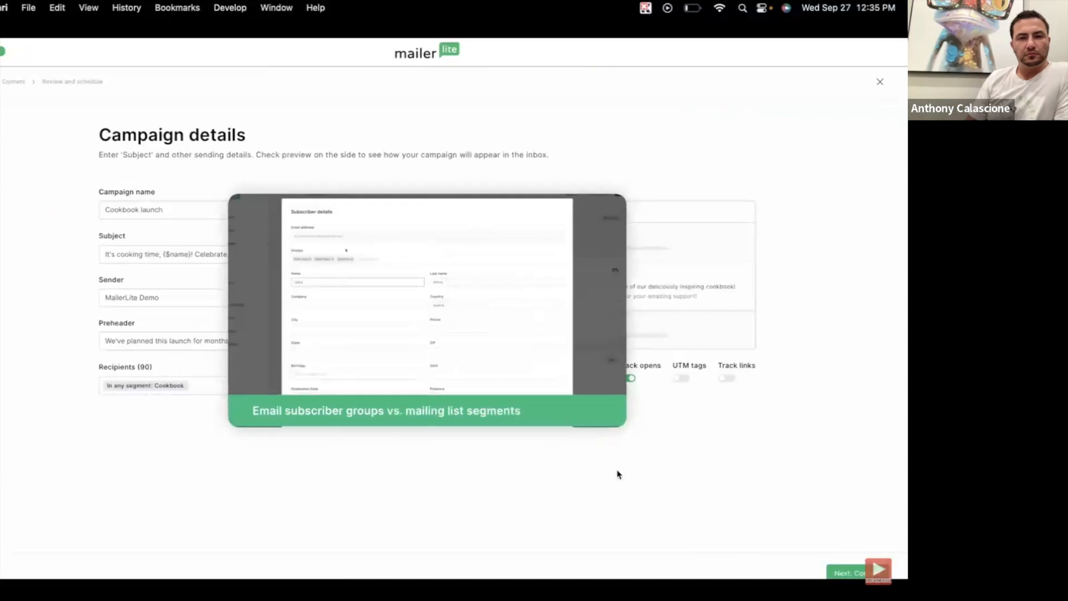
Enable UTM tags and link tracking for the campaign and continue to the email design stage.
{"action": "left_click", "coordinate": [681, 378]}
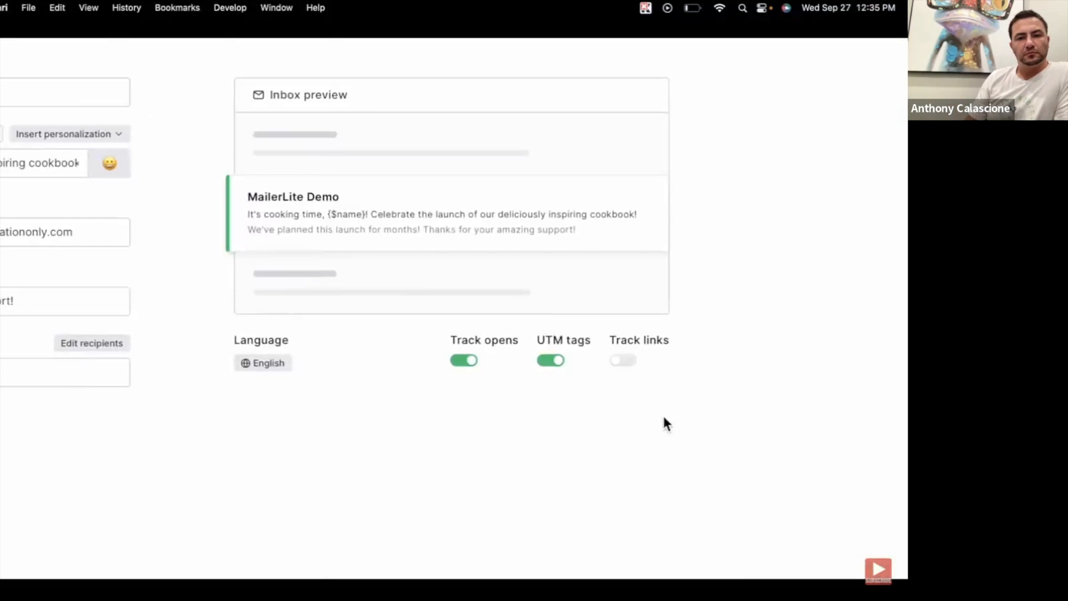
{"action": "left_click", "coordinate": [624, 360]}
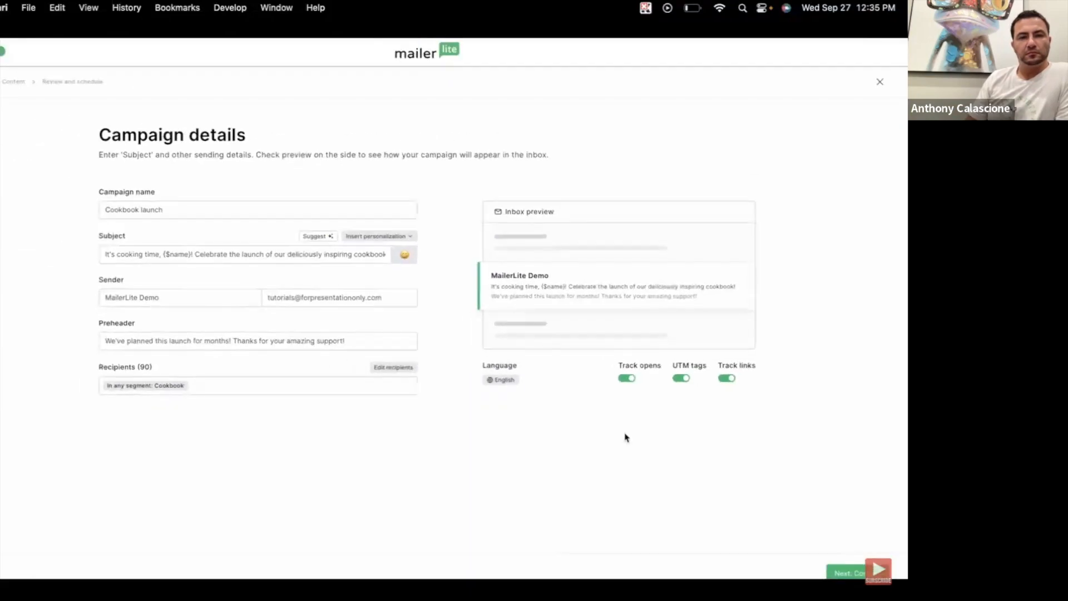
{"action": "left_click", "coordinate": [863, 569]}
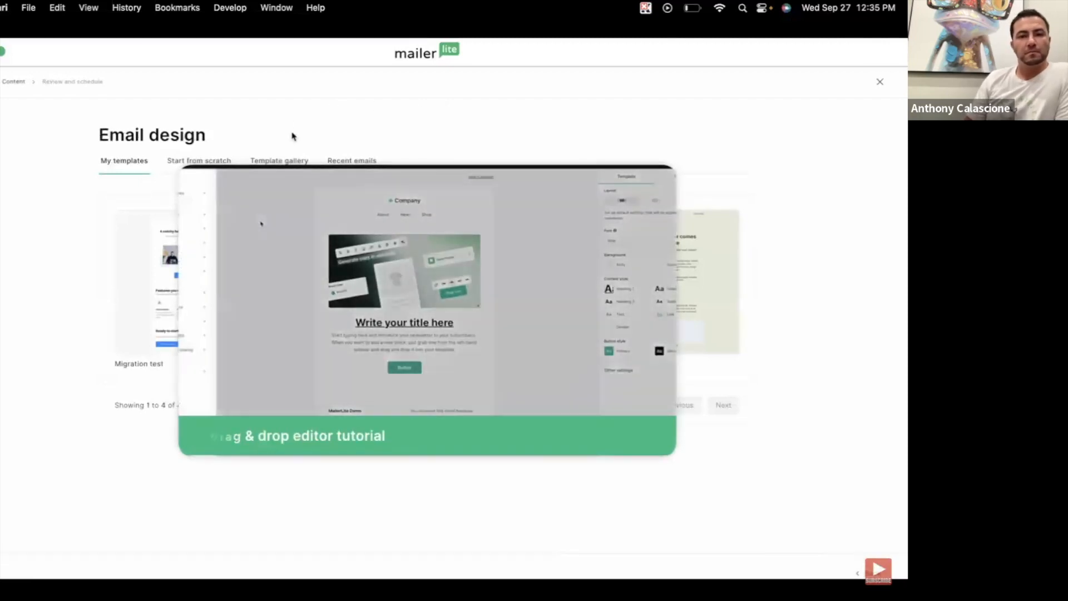
Browse the template gallery and choose the Book release template for the email.
{"action": "left_click", "coordinate": [290, 163]}
{"action": "scroll", "coordinate": [24, 392], "scroll_direction": "down", "scroll_amount": 5}
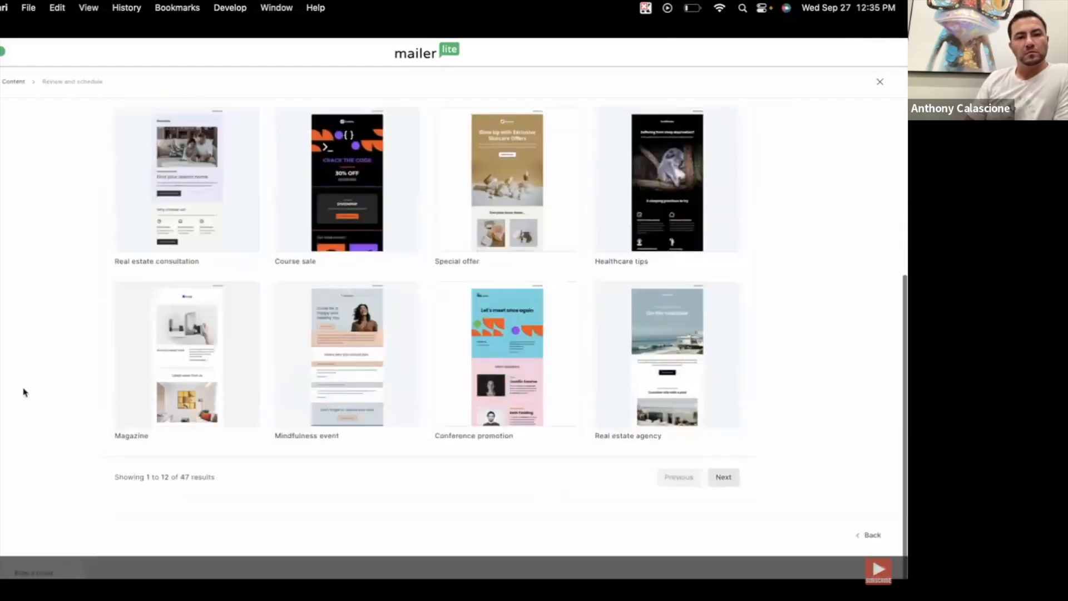
{"action": "left_click", "coordinate": [724, 513]}
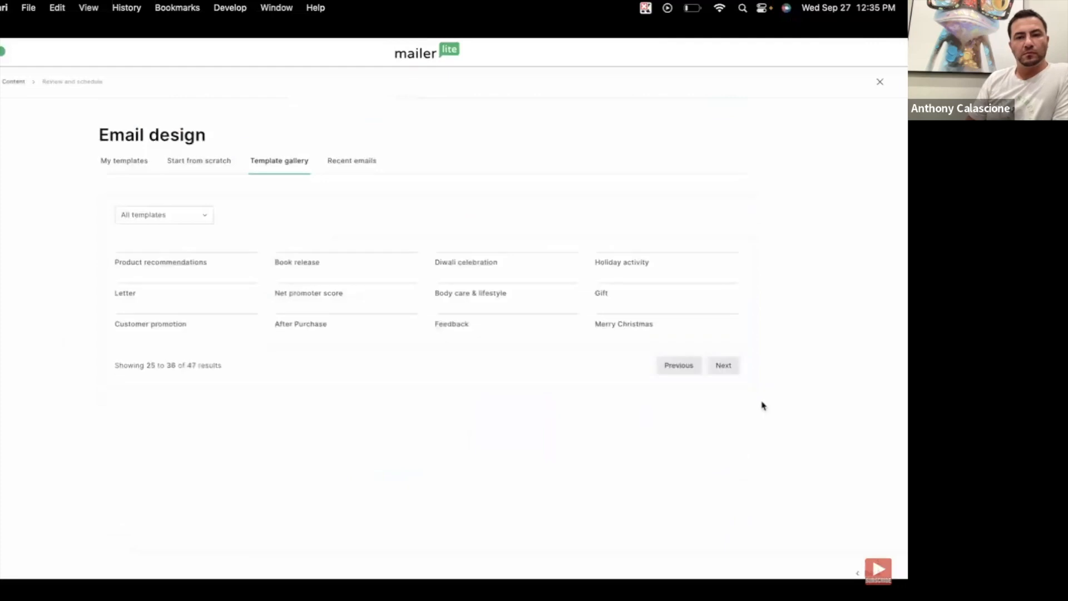
{"action": "mouse_move", "coordinate": [347, 331]}
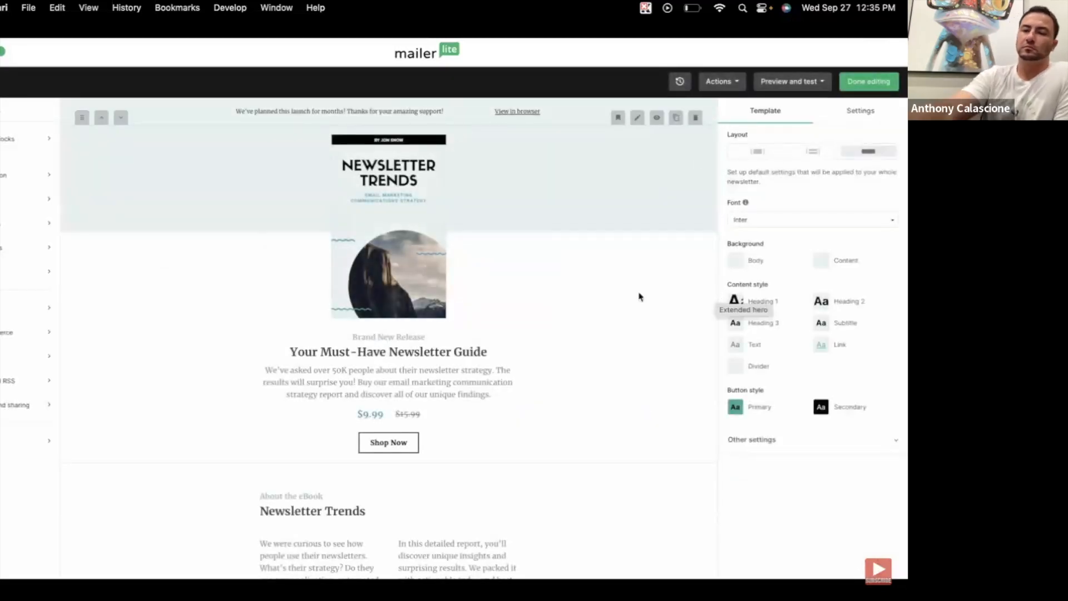
Delete every content block above the template's footer and switch the newsletter to the narrow boxed layout.
{"action": "left_click", "coordinate": [696, 117]}
{"action": "scroll", "coordinate": [612, 301], "scroll_direction": "down", "scroll_amount": 5}
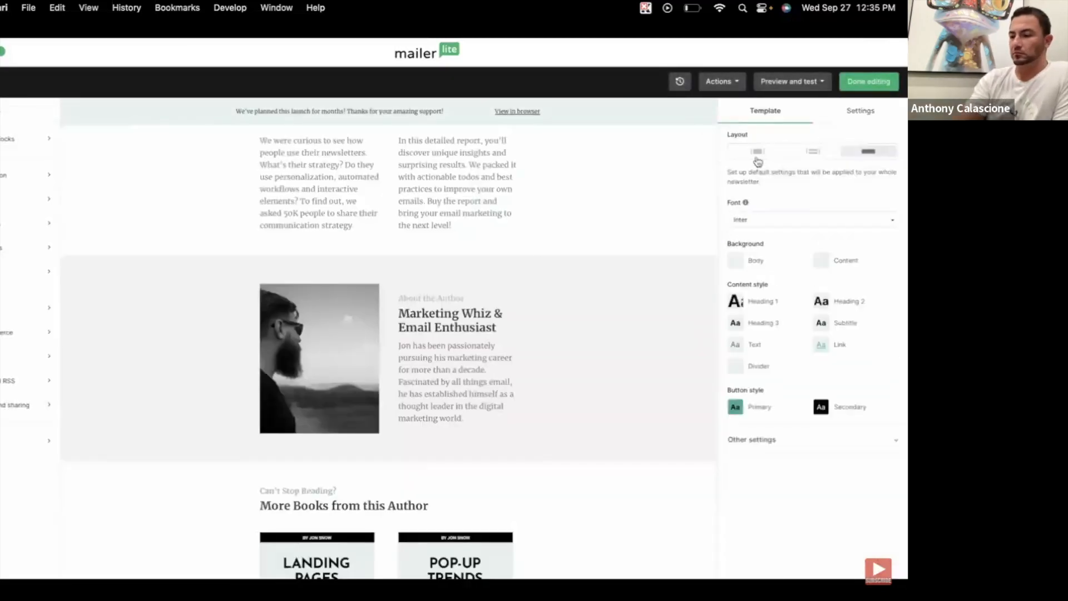
{"action": "left_click", "coordinate": [758, 156]}
{"action": "scroll", "coordinate": [494, 336], "scroll_direction": "down", "scroll_amount": 10}
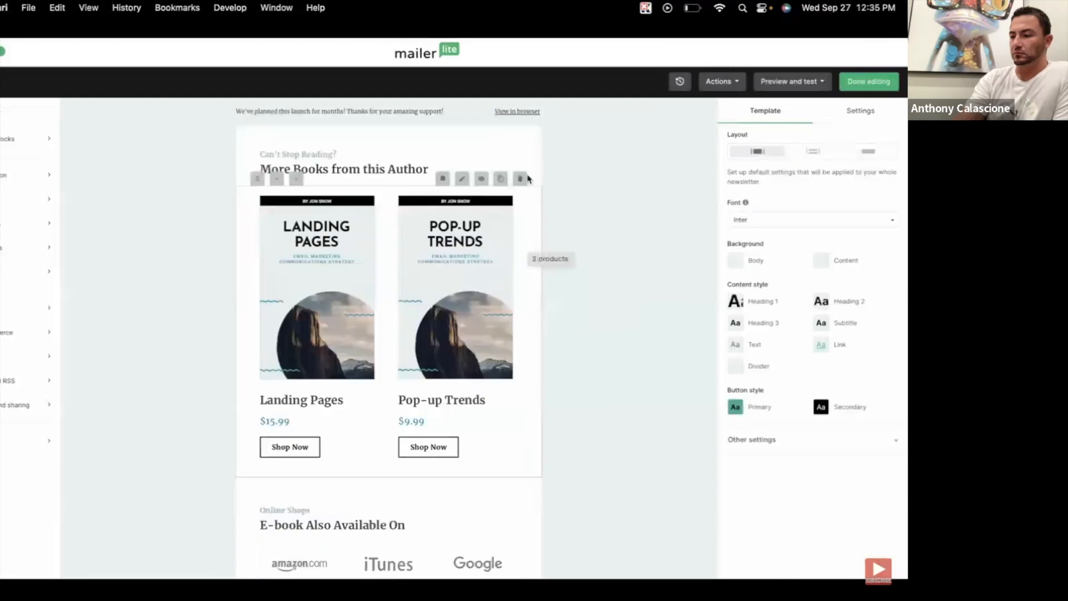
{"action": "scroll", "coordinate": [392, 120], "scroll_direction": "down", "scroll_amount": 6}
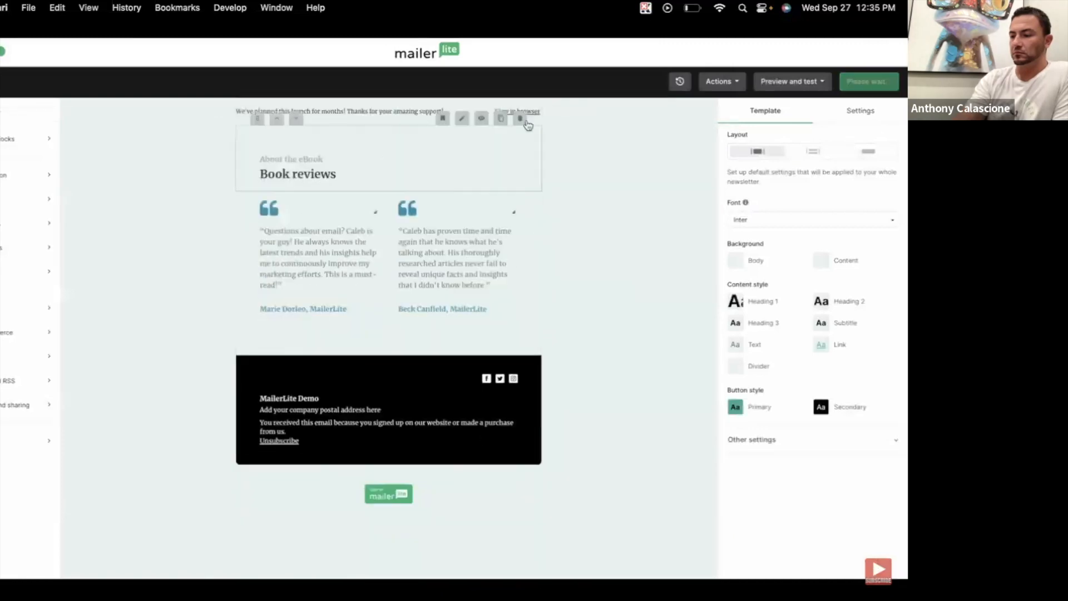
Add a Logo + Button block above the footer and replace its logo with a slightly resized pan-fried-logo.jpg.
{"action": "left_click", "coordinate": [42, 175]}
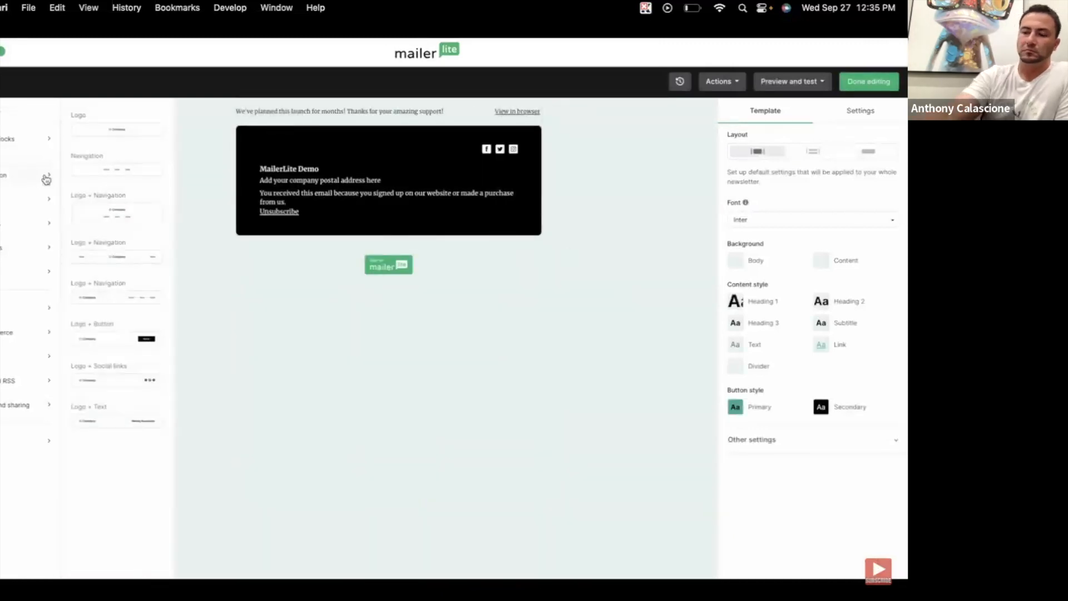
{"action": "left_click_drag", "start_coordinate": [119, 337], "coordinate": [341, 136]}
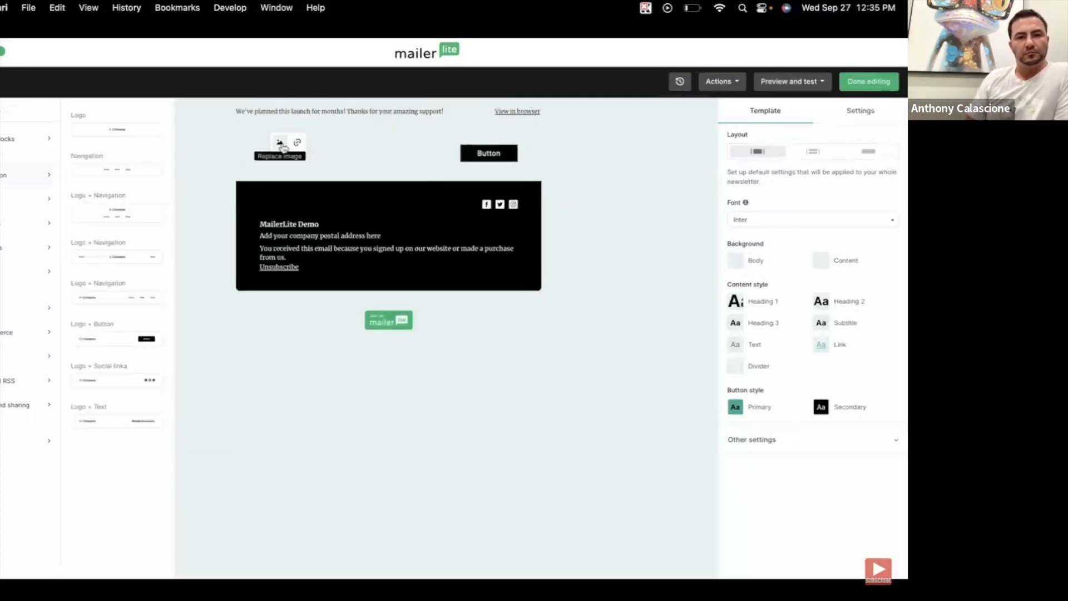
{"action": "left_click", "coordinate": [282, 147]}
{"action": "left_click", "coordinate": [237, 402]}
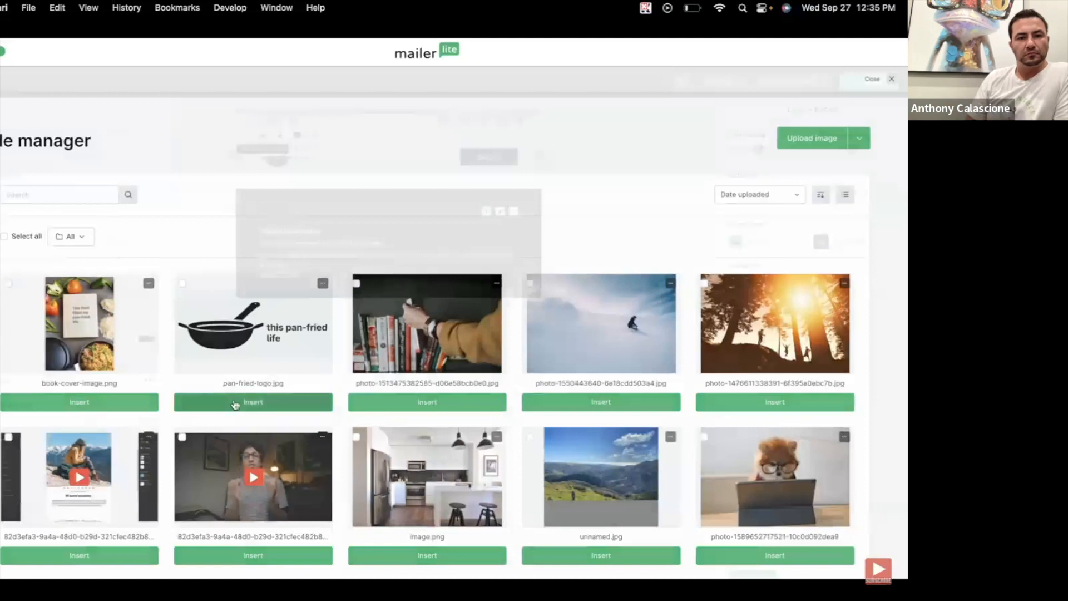
{"action": "left_click_drag", "start_coordinate": [398, 202], "coordinate": [412, 206]}
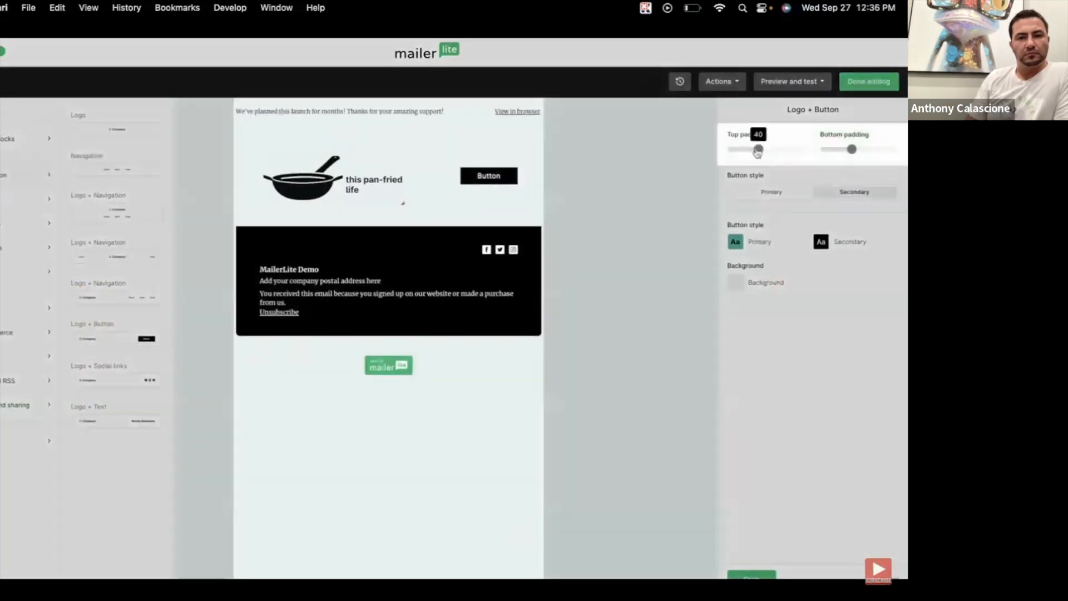
Reduce the Logo + Button block's top and bottom padding to the minimum and change its button text to "donate a bagel".
{"action": "left_click_drag", "start_coordinate": [758, 149], "coordinate": [714, 152]}
{"action": "left_click_drag", "start_coordinate": [844, 149], "coordinate": [819, 150]}
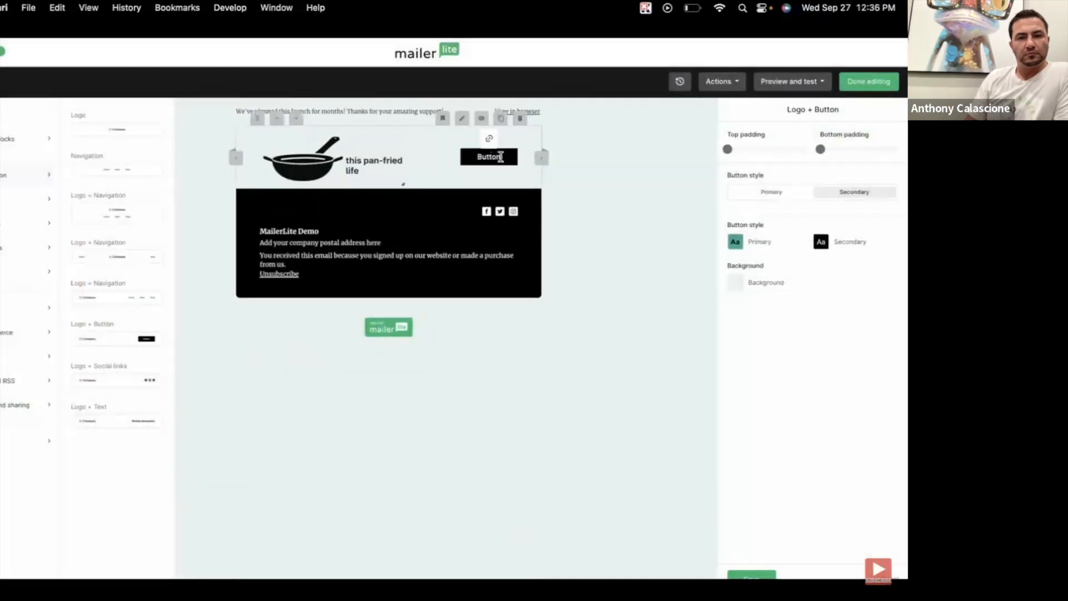
{"action": "left_click_drag", "start_coordinate": [500, 157], "coordinate": [476, 160]}
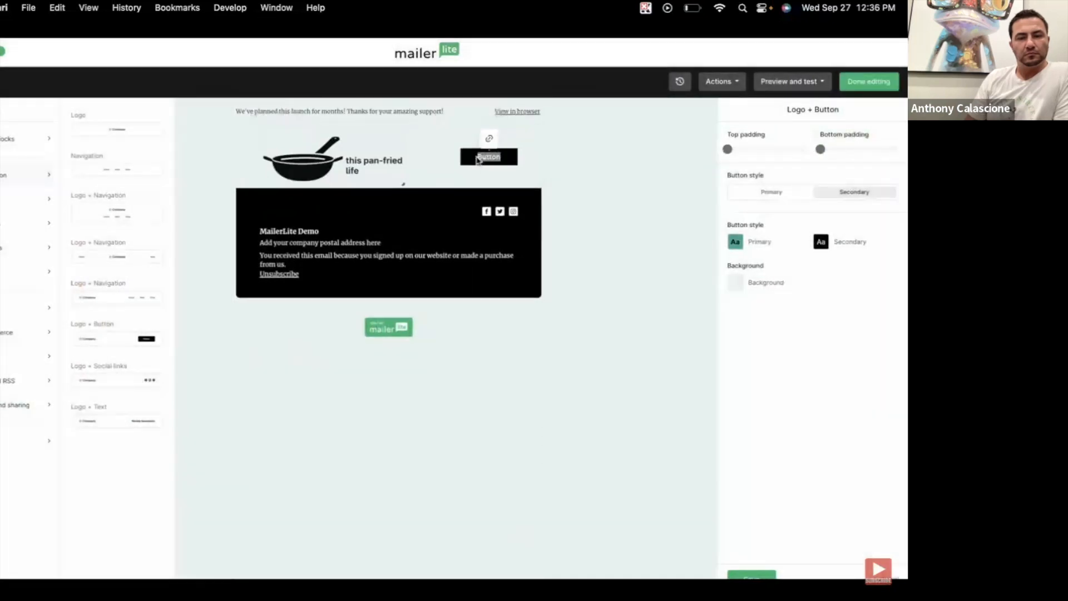
{"action": "type", "text": "donate a bagel"}
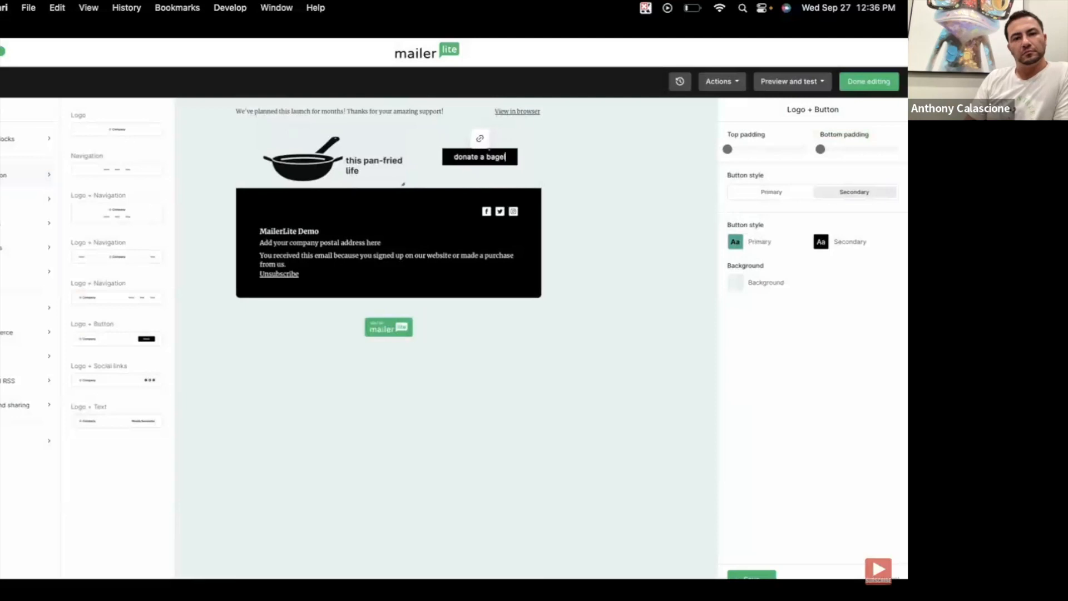
Add an Image below text block above the footer and change its heading to the subscriber Name variable followed by ", thank you".
{"action": "scroll", "coordinate": [316, 244], "scroll_direction": "up", "scroll_amount": 5}
{"action": "mouse_move", "coordinate": [82, 245]}
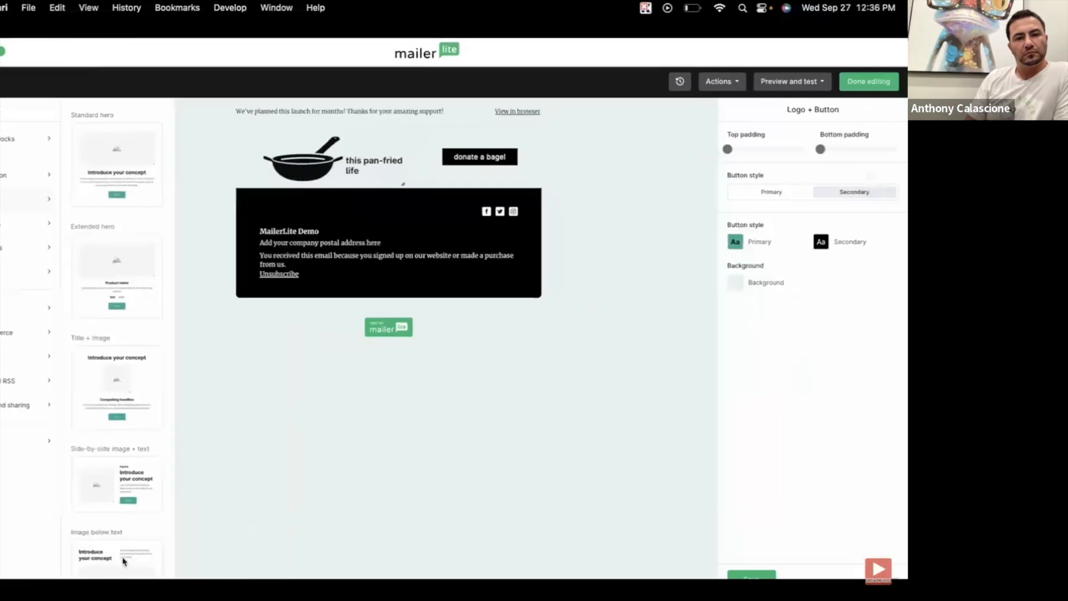
{"action": "left_click_drag", "start_coordinate": [124, 562], "coordinate": [362, 205]}
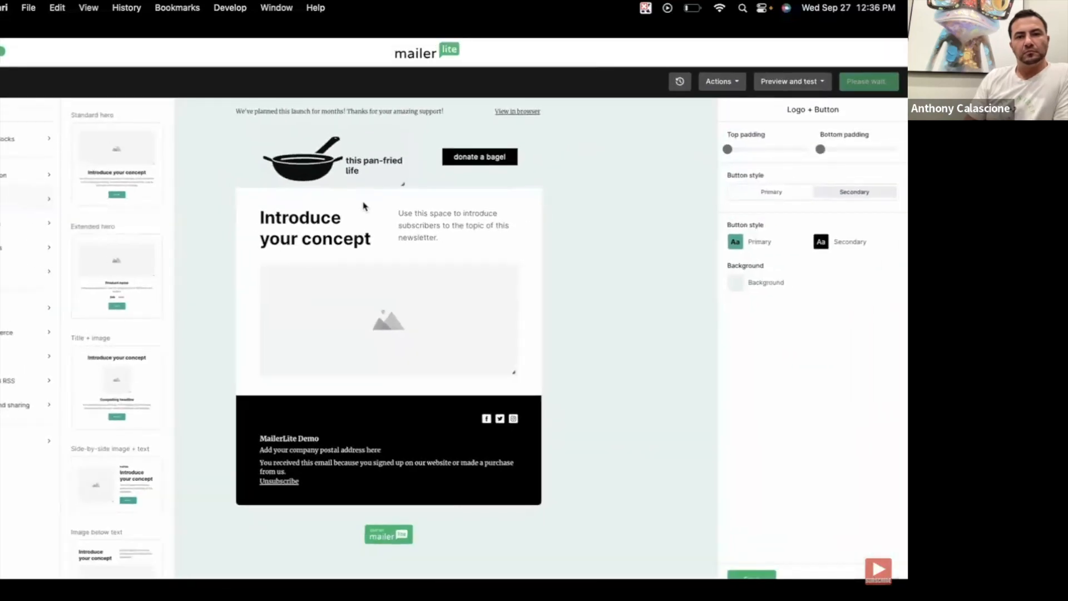
{"action": "double_click", "coordinate": [285, 218]}
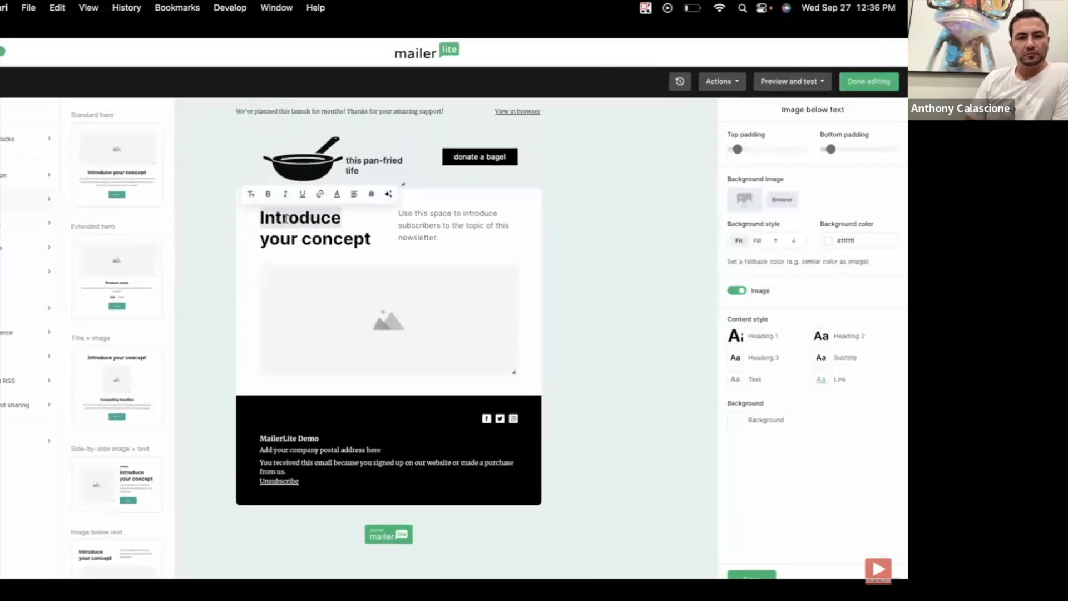
{"action": "left_click", "coordinate": [371, 194]}
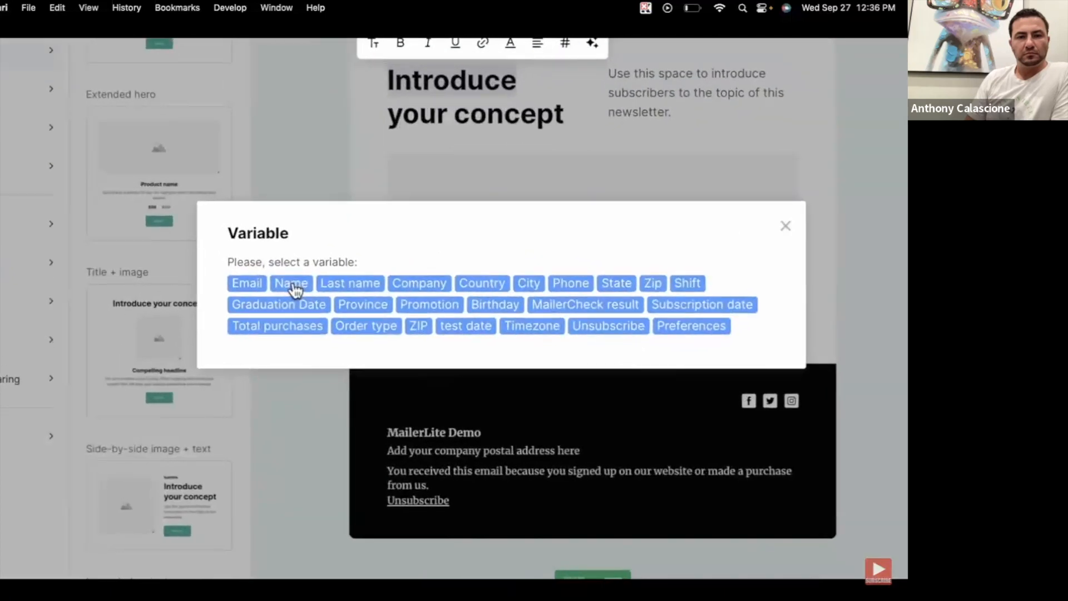
{"action": "left_click", "coordinate": [292, 284]}
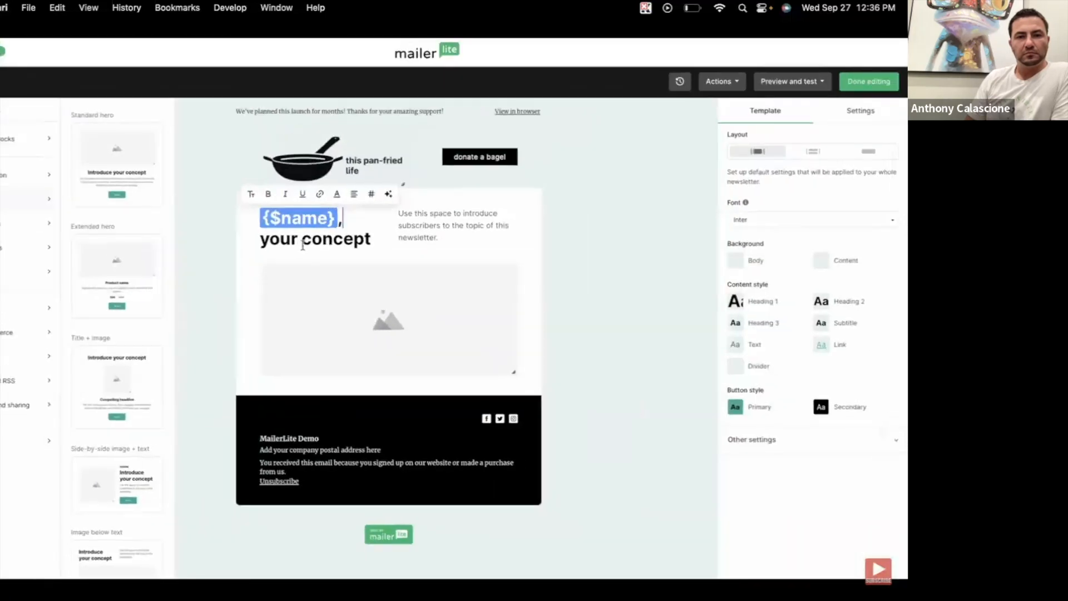
{"action": "type", "text": "u"}
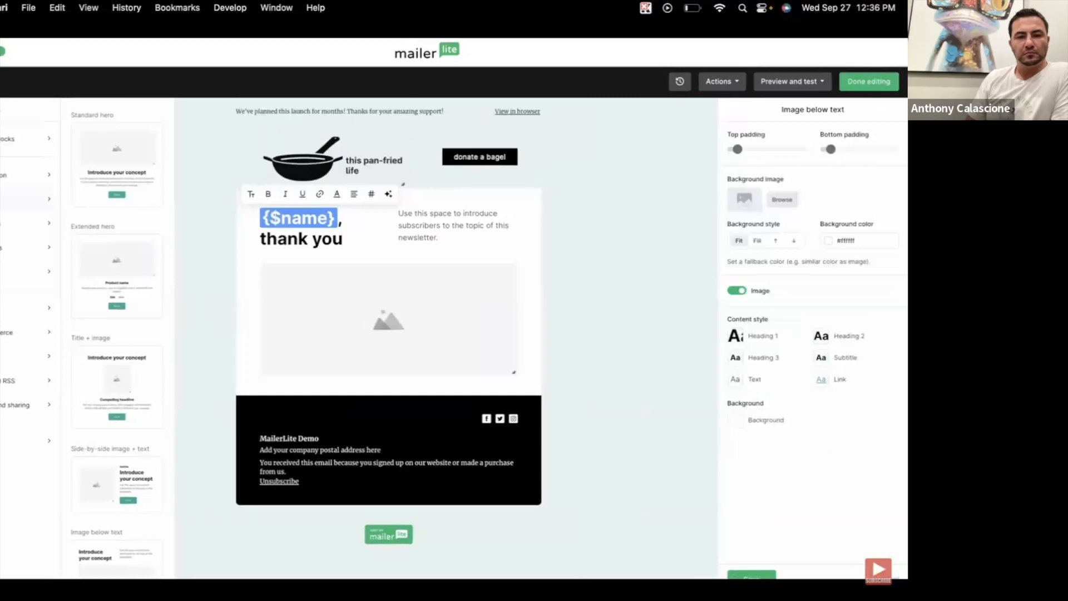
Replace the block's side text with "HUGE thanks to each and every one of you. With your support, we sold over 200 books in the first hour!".
{"action": "left_click_drag", "start_coordinate": [439, 238], "coordinate": [399, 215]}
{"action": "type", "text": "HUGE thanks to each and every one of you. With your support, we sold over "}
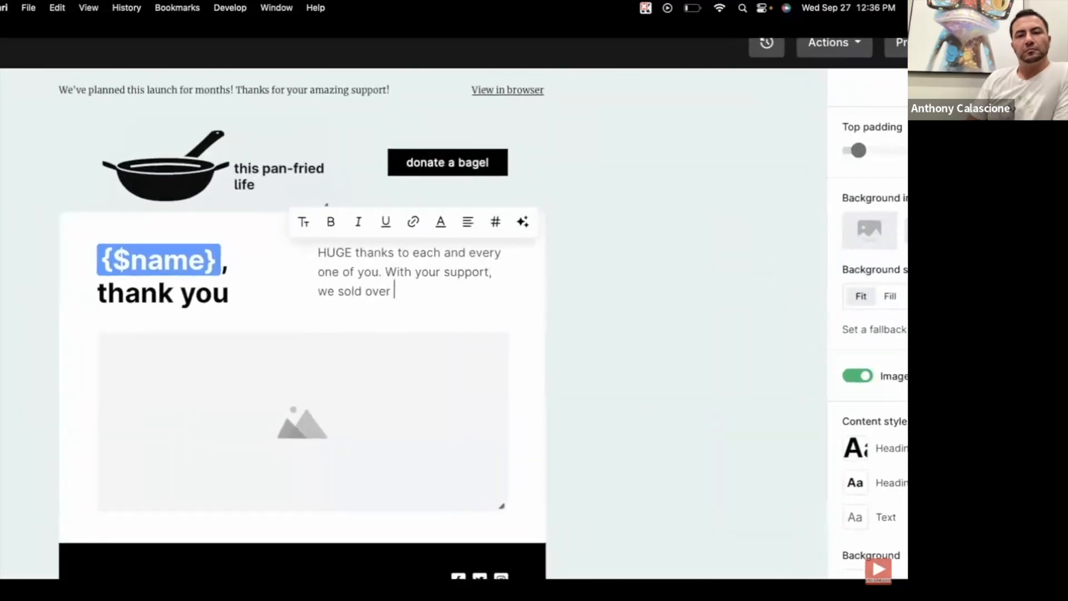
{"action": "type", "text": "200 books in the first hour!"}
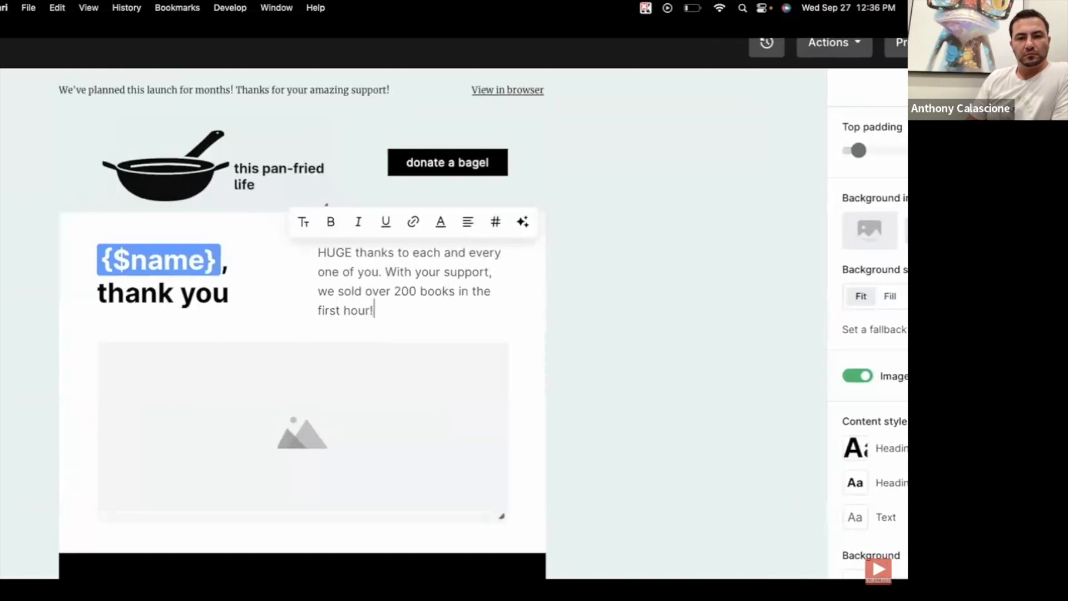
Insert book-cover-image.png into the thank-you block's image placeholder and shrink it to roughly half the block's width.
{"action": "left_click", "coordinate": [274, 385]}
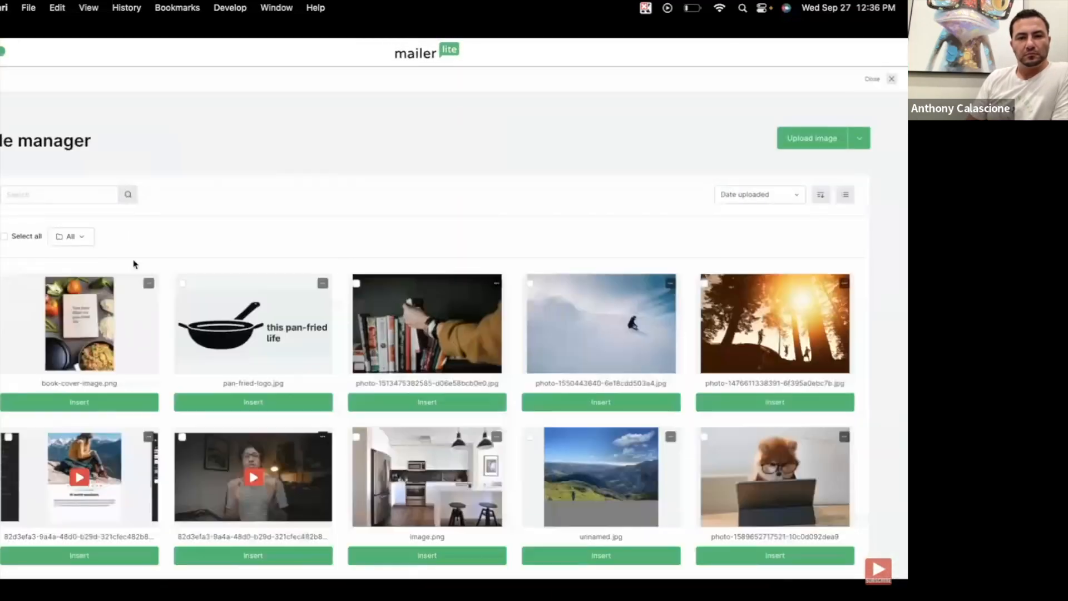
{"action": "left_click", "coordinate": [79, 401]}
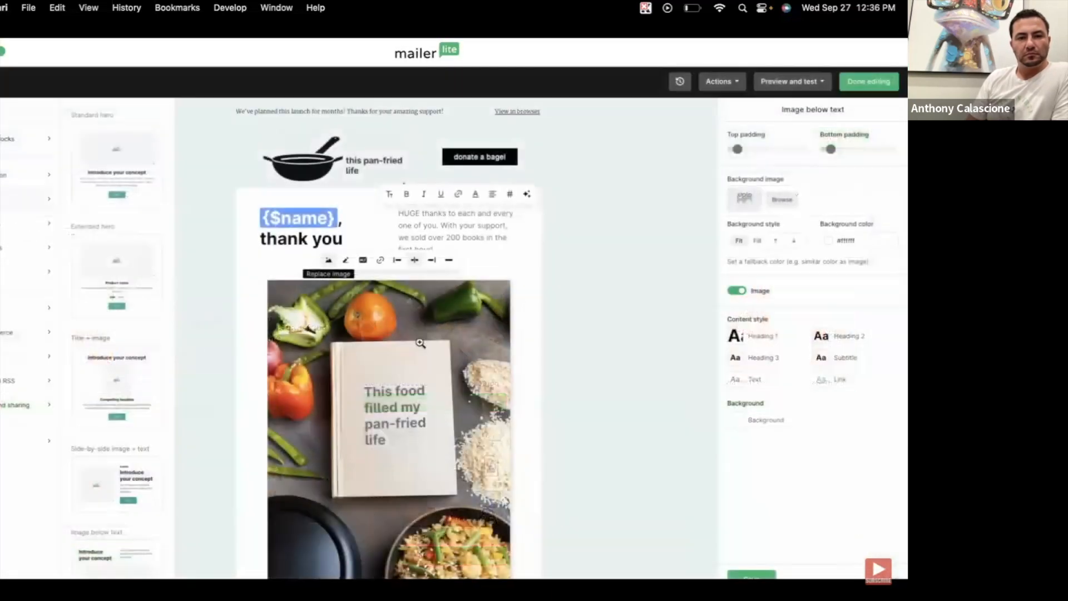
{"action": "scroll", "coordinate": [389, 389], "scroll_direction": "down", "scroll_amount": 2}
{"action": "left_click_drag", "start_coordinate": [493, 480], "coordinate": [533, 490]}
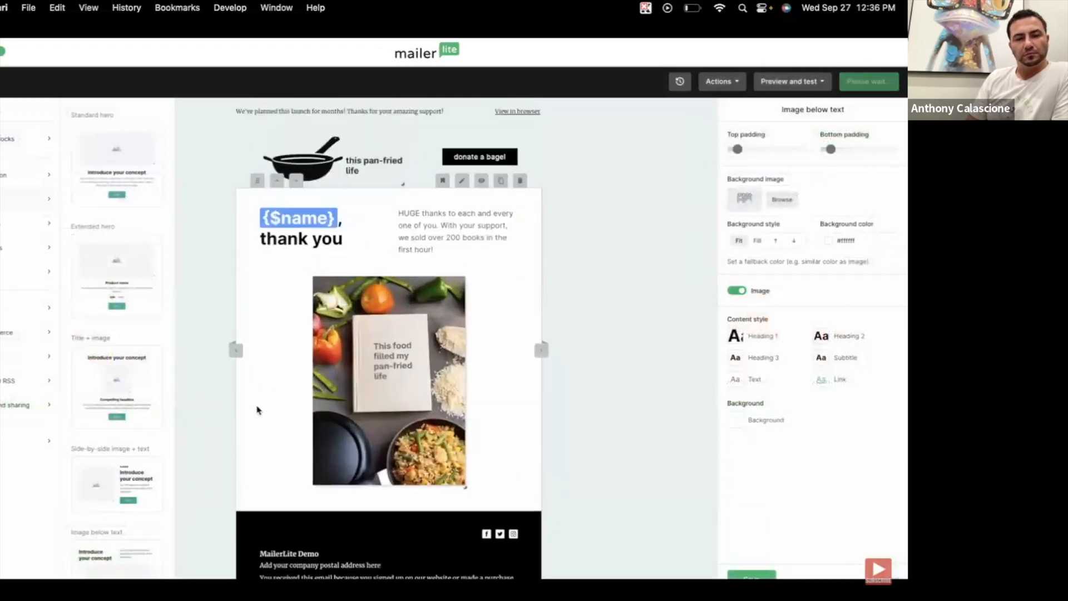
{"action": "scroll", "coordinate": [256, 410], "scroll_direction": "down", "scroll_amount": 2}
{"action": "scroll", "coordinate": [193, 408], "scroll_direction": "up", "scroll_amount": 1}
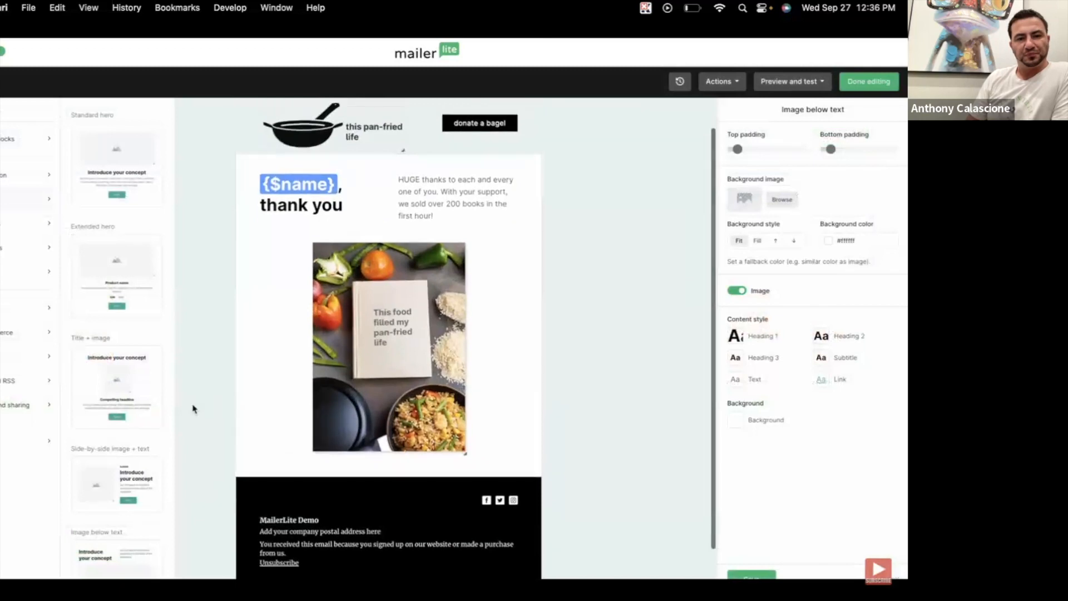
Add a Text block below the book cover and replace its placeholder with the prepared paragraphs about launching the cookbook.
{"action": "left_click", "coordinate": [19, 247]}
{"action": "left_click_drag", "start_coordinate": [111, 320], "coordinate": [359, 485]}
{"action": "scroll", "coordinate": [360, 434], "scroll_direction": "down", "scroll_amount": 3}
{"action": "left_click", "coordinate": [360, 409]}
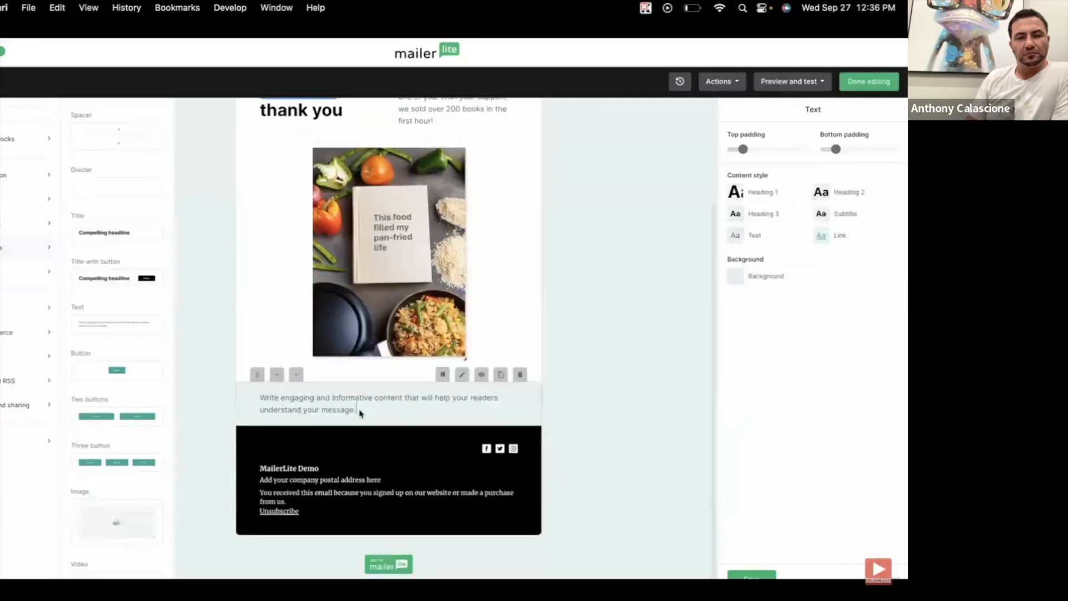
{"action": "key", "text": "super+a"}
{"action": "key", "text": "super+v"}
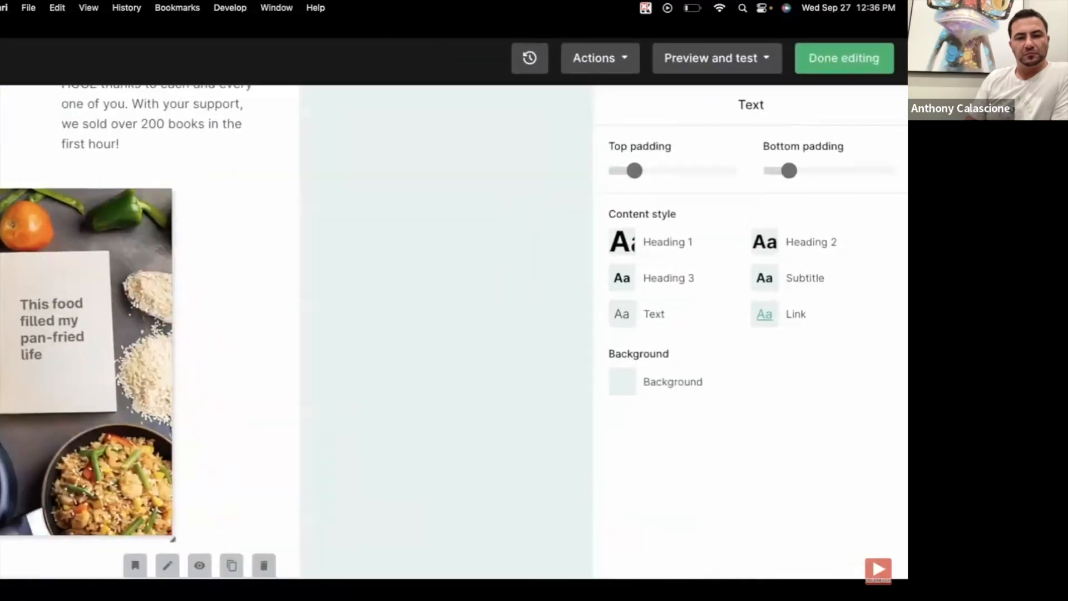
{"action": "left_click", "coordinate": [605, 302]}
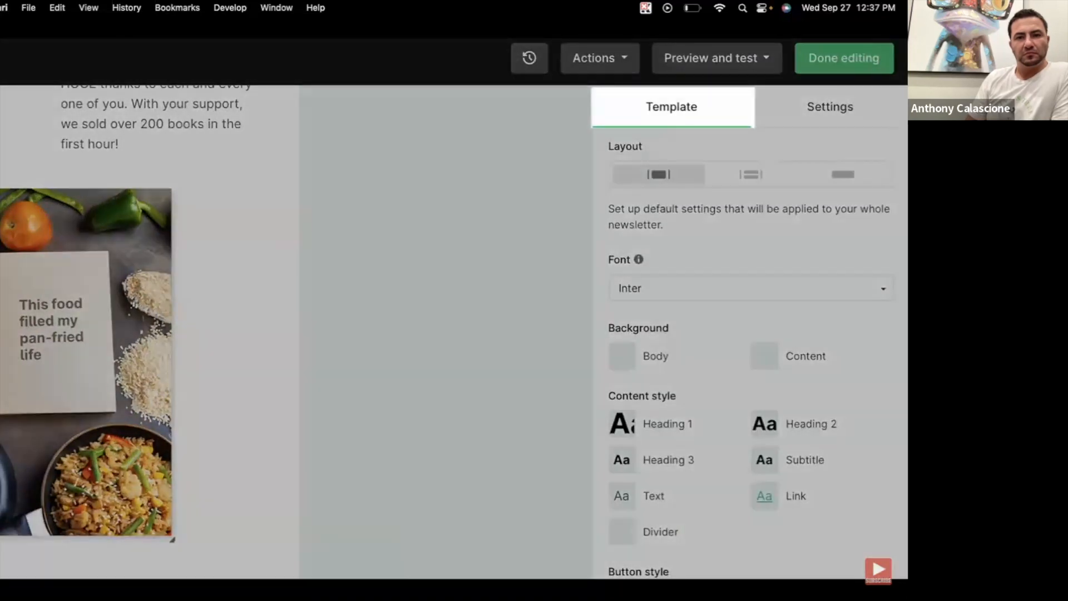
Copy the newsletter body's background color code and change the body background to white.
{"action": "scroll", "coordinate": [402, 508], "scroll_direction": "up", "scroll_amount": 3}
{"action": "scroll", "coordinate": [294, 333], "scroll_direction": "up", "scroll_amount": 1}
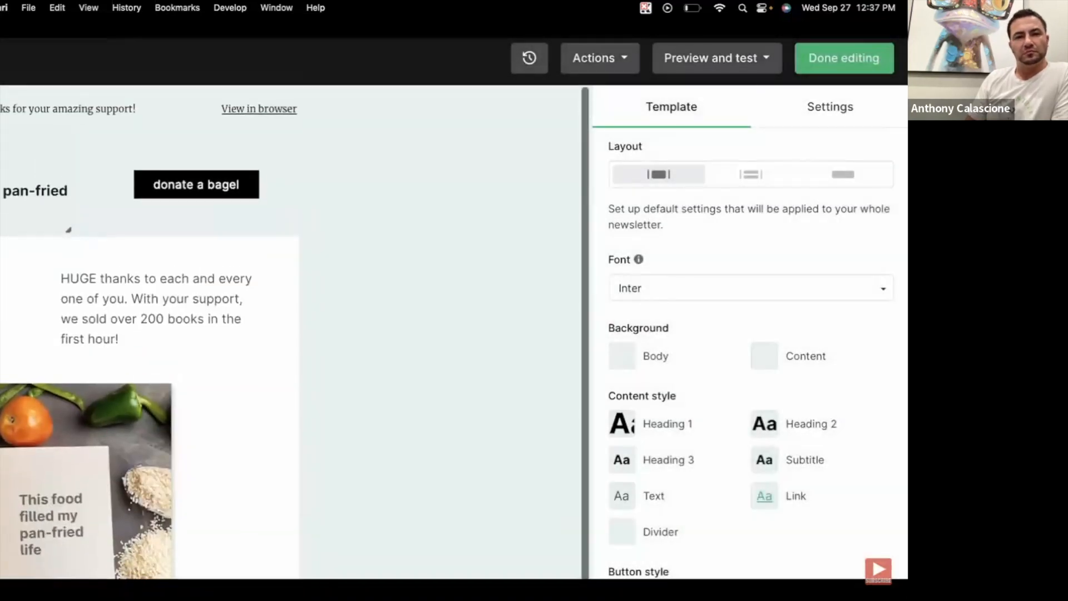
{"action": "left_click", "coordinate": [622, 365]}
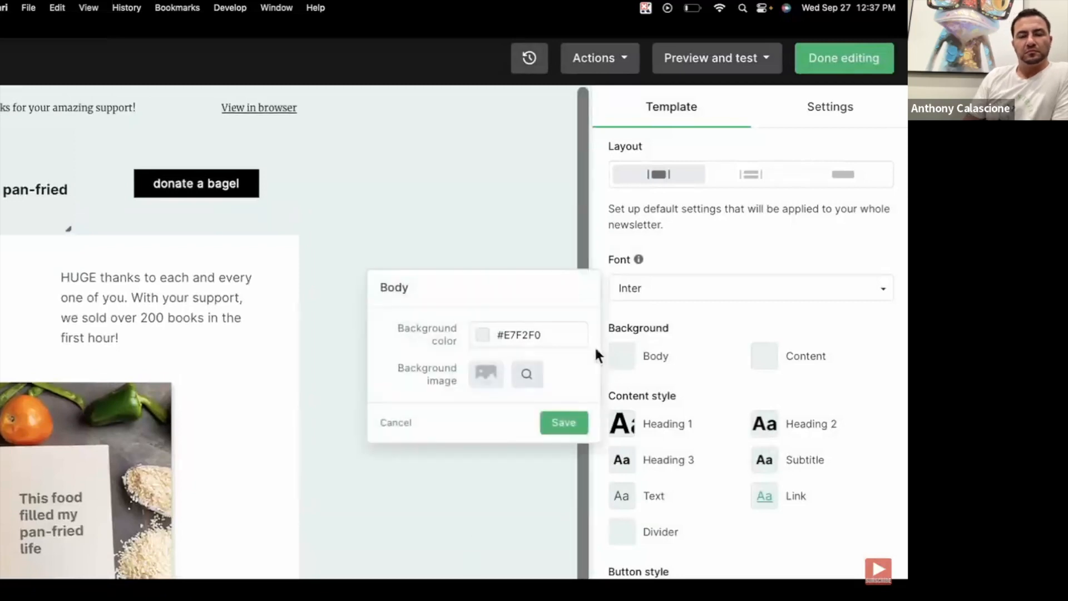
{"action": "left_click_drag", "start_coordinate": [565, 334], "coordinate": [470, 329]}
{"action": "key", "text": "super+c"}
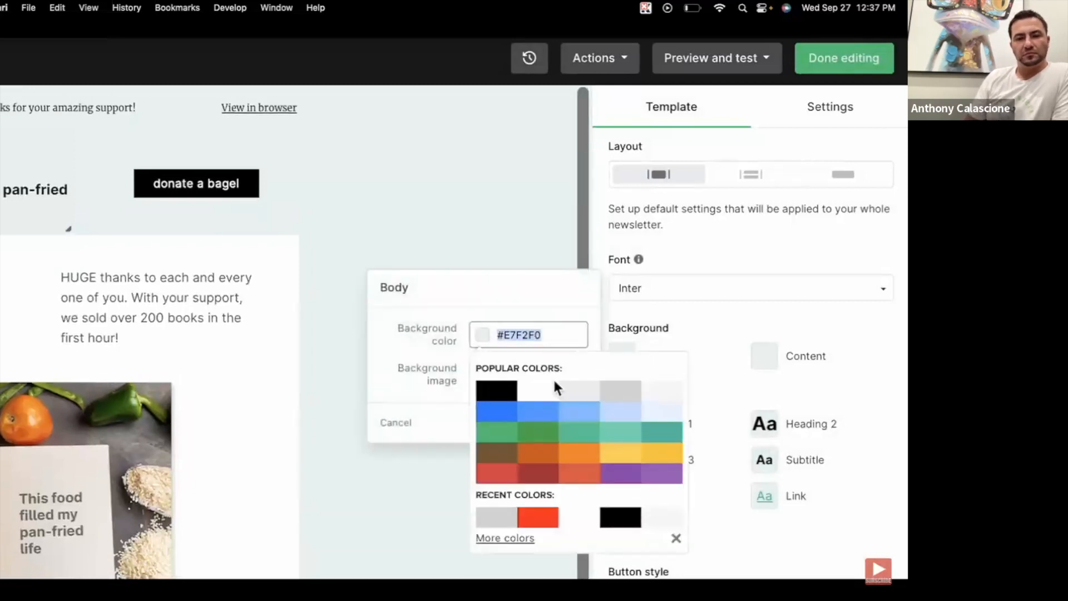
{"action": "left_click", "coordinate": [544, 398]}
{"action": "left_click", "coordinate": [417, 524]}
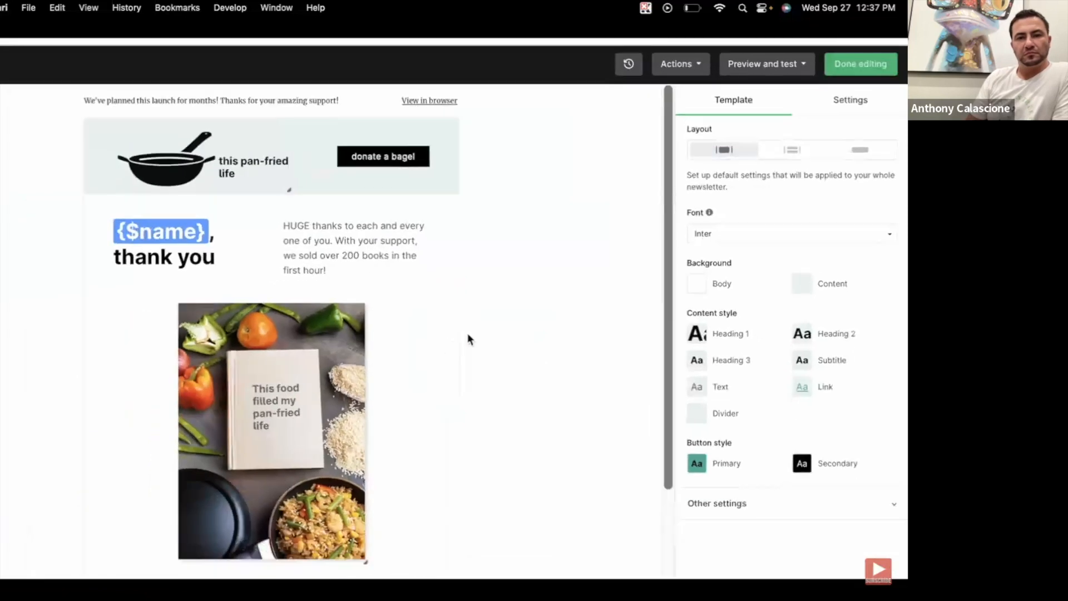
Set the thank-you block's background color to the copied code #E7F2F0.
{"action": "left_click", "coordinate": [360, 183]}
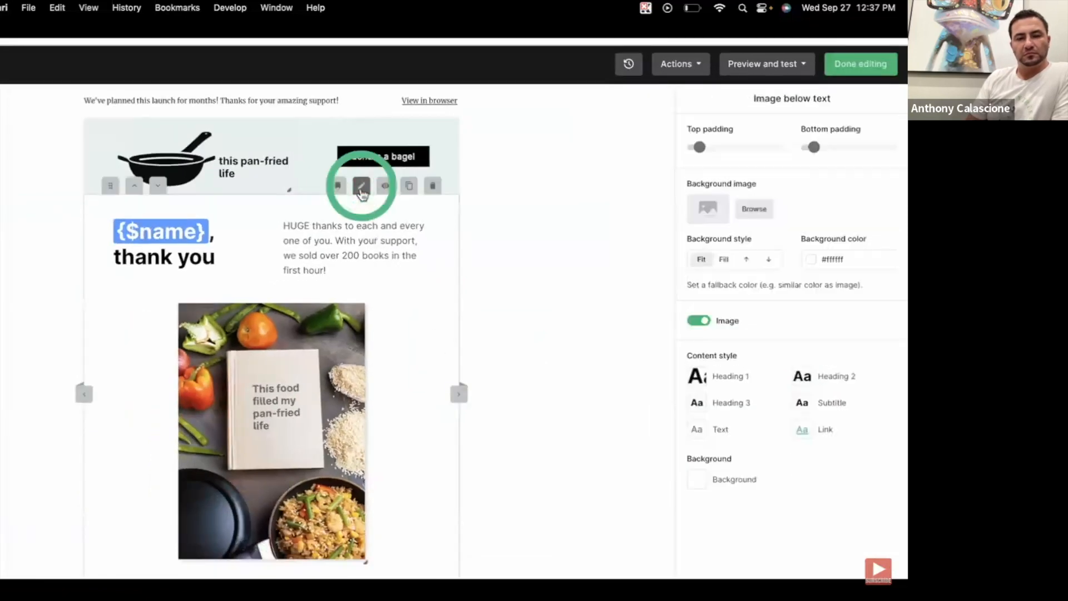
{"action": "left_click", "coordinate": [851, 260]}
{"action": "key", "text": "super+v"}
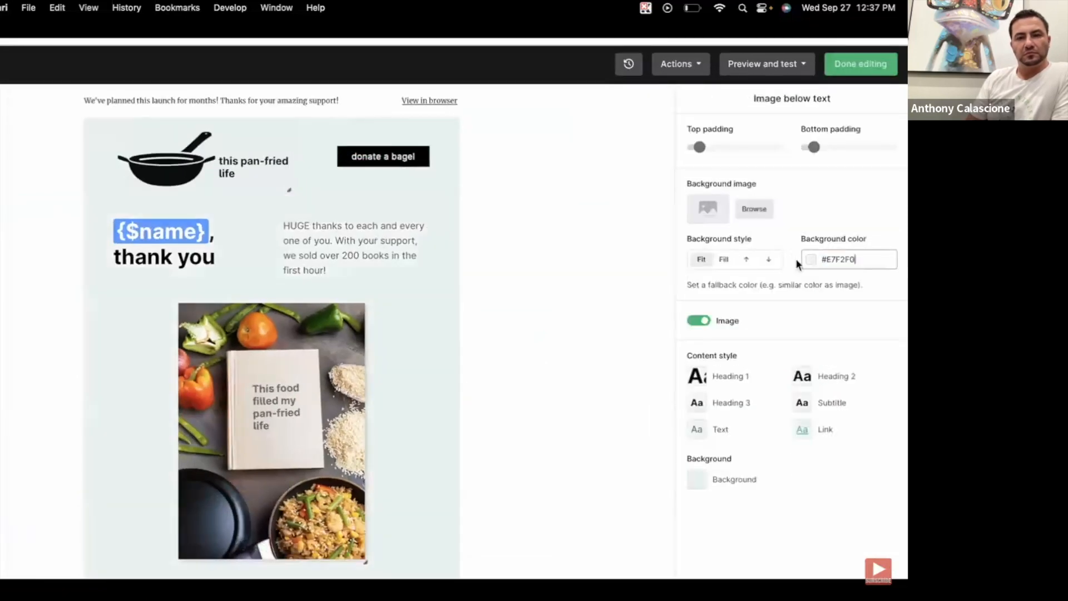
{"action": "left_click", "coordinate": [526, 322]}
Add a Survey block between the cookbook paragraphs and the footer.
{"action": "scroll", "coordinate": [527, 323], "scroll_direction": "down", "scroll_amount": 3}
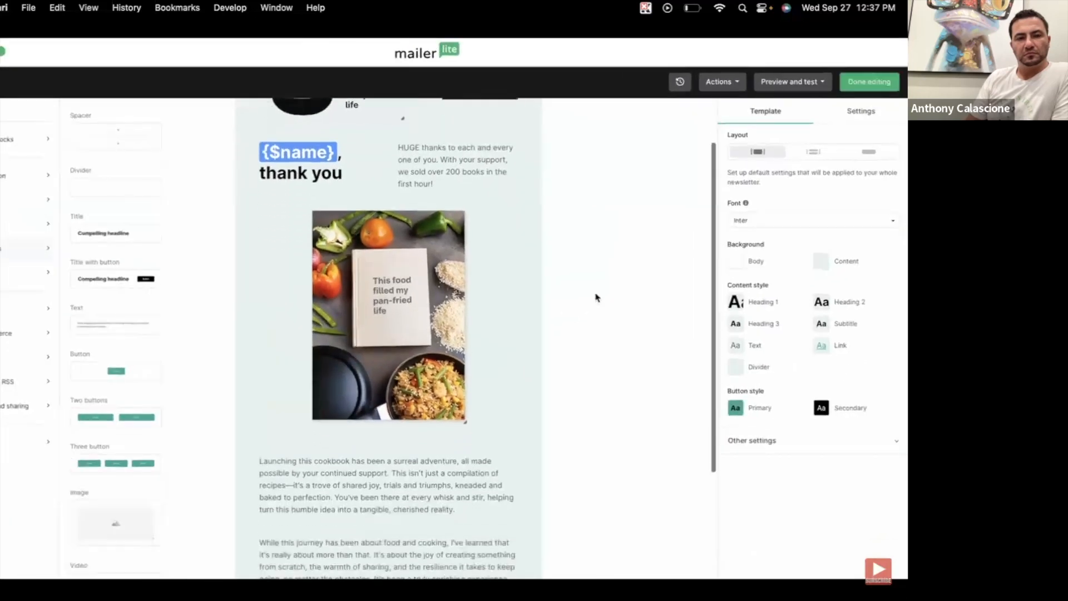
{"action": "left_click_drag", "start_coordinate": [165, 188], "coordinate": [311, 389]}
{"action": "left_click", "coordinate": [35, 311]}
{"action": "left_click_drag", "start_coordinate": [108, 158], "coordinate": [308, 500]}
{"action": "scroll", "coordinate": [576, 552], "scroll_direction": "down", "scroll_amount": 3}
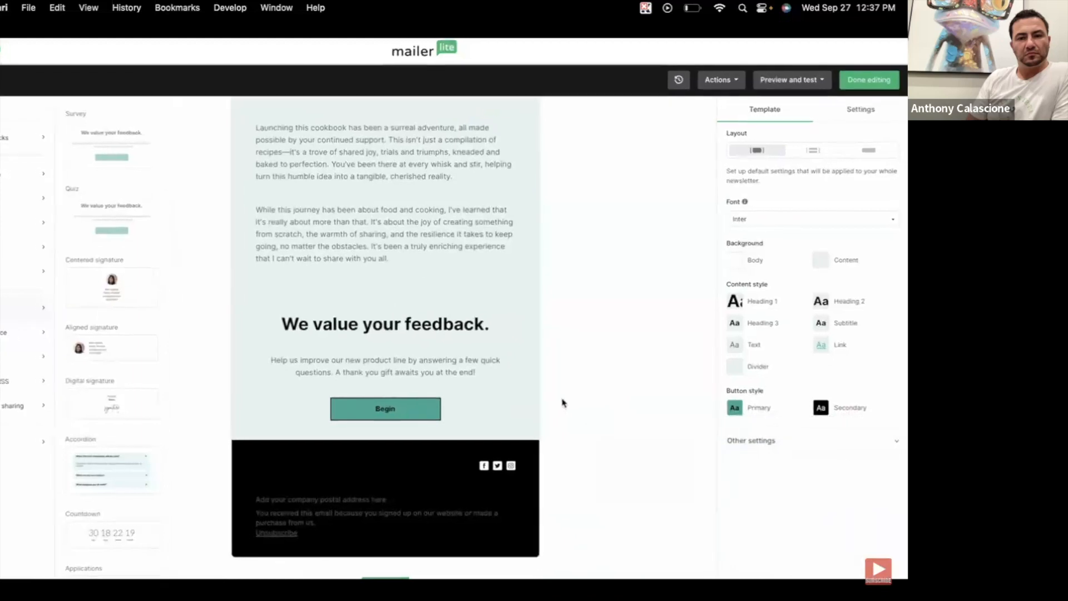
Set the survey intro's question to "I want to hear from you" and its description to an invitation to make the journey together even more delicious.
{"action": "left_click", "coordinate": [517, 350]}
{"action": "left_click", "coordinate": [845, 210]}
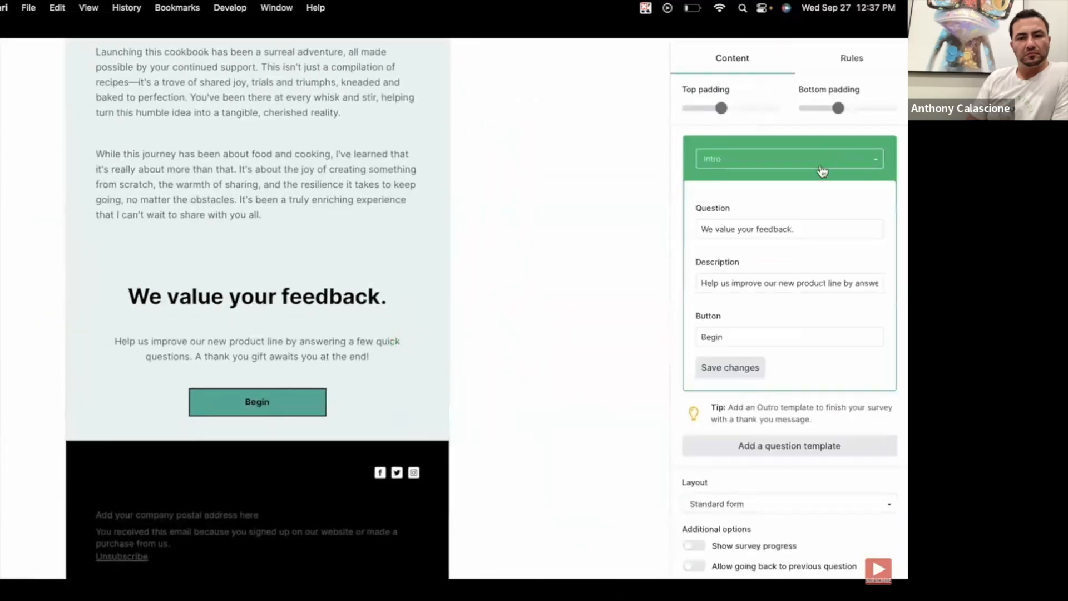
{"action": "triple_click", "coordinate": [790, 229]}
{"action": "type", "text": "I want to hear from you"}
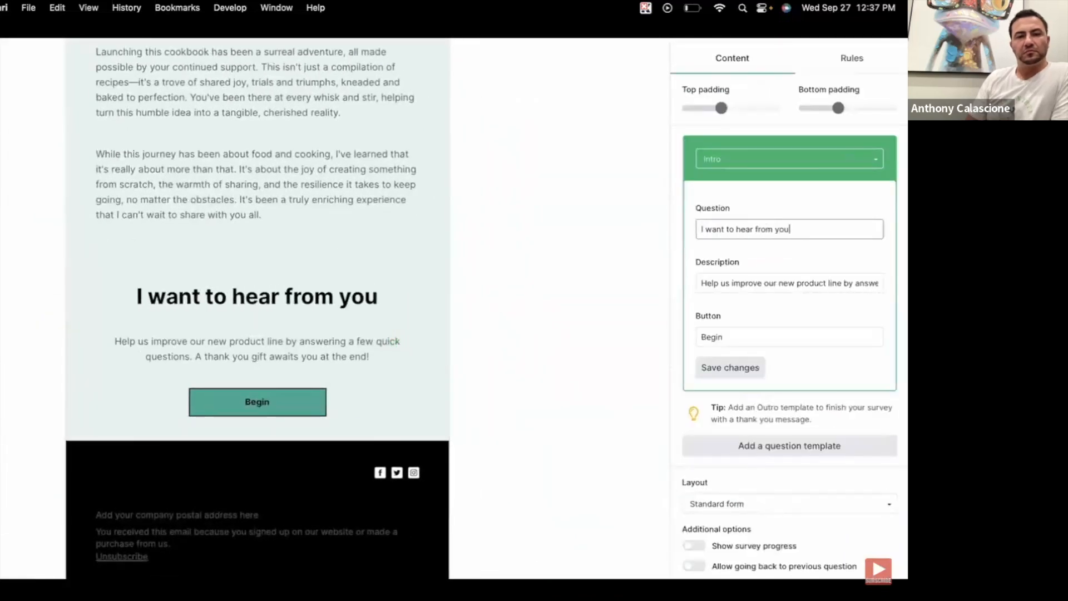
{"action": "triple_click", "coordinate": [696, 290]}
{"action": "type", "text": "As part of this awesome community that made our cookbook success possible, I'd love to hear directly from you about how we can make our journey together even more delicious!"}
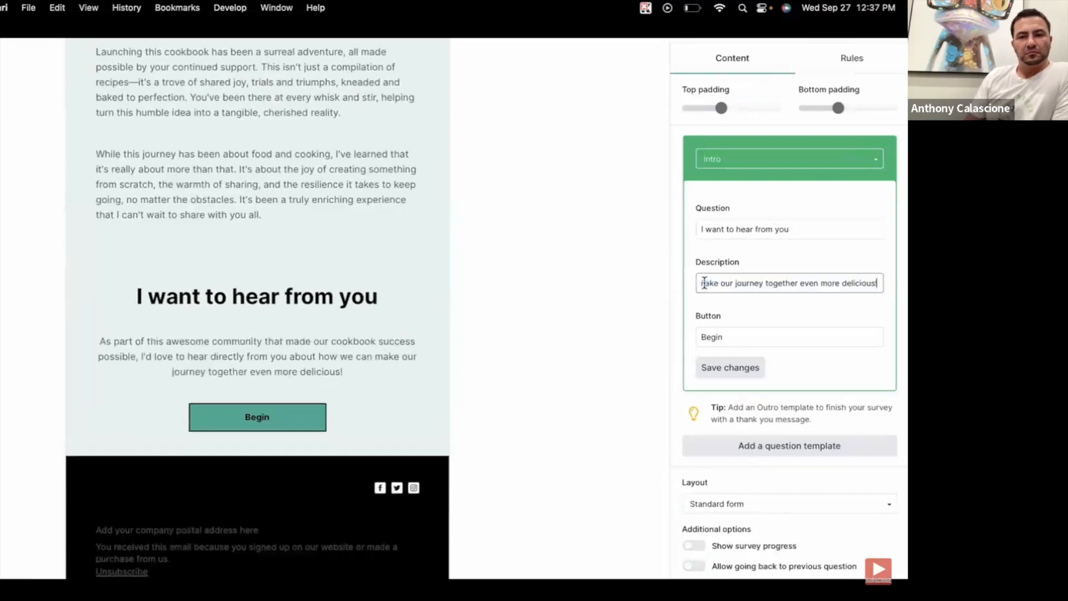
{"action": "left_click", "coordinate": [730, 368]}
Change the survey's satisfaction score to an open question asking which recipe, cooking technique or kitchen adventure to cover in the next email or YouTube video.
{"action": "left_click", "coordinate": [757, 233]}
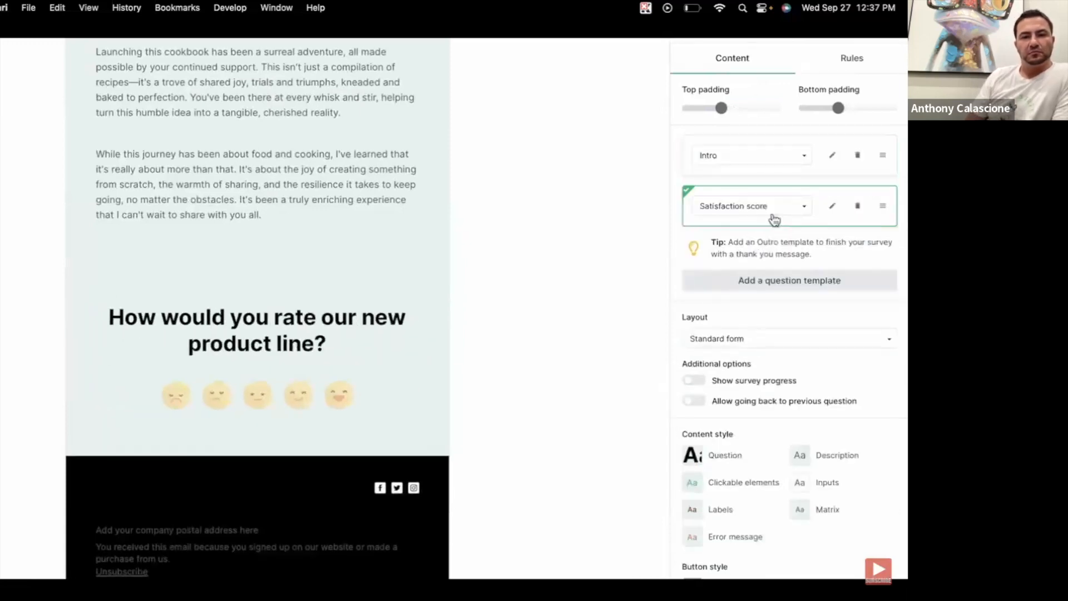
{"action": "left_click", "coordinate": [779, 212]}
{"action": "left_click", "coordinate": [757, 319]}
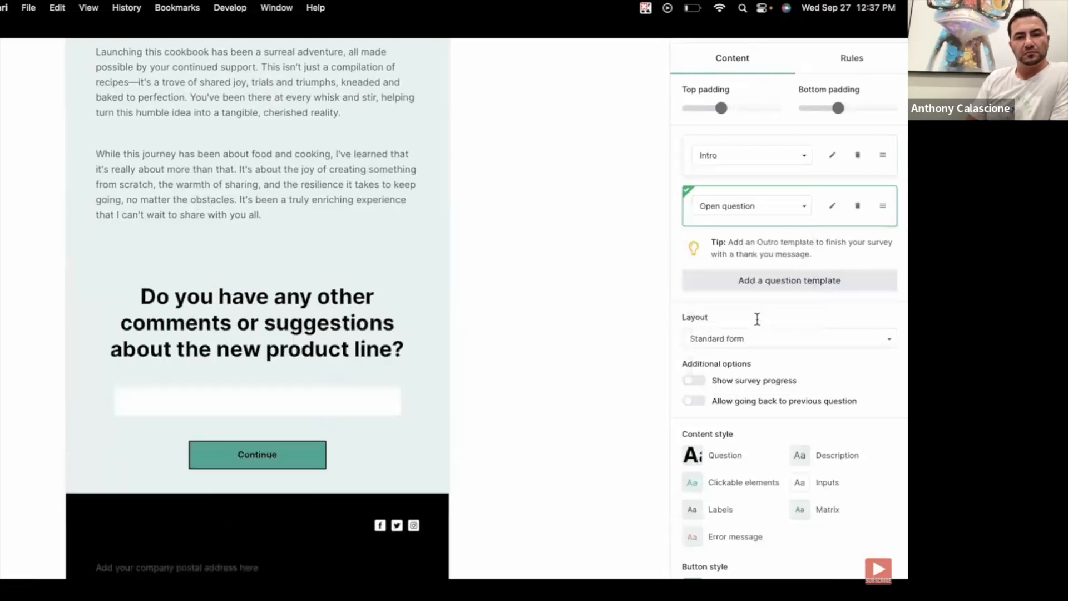
{"action": "left_click", "coordinate": [832, 205]}
{"action": "triple_click", "coordinate": [776, 280]}
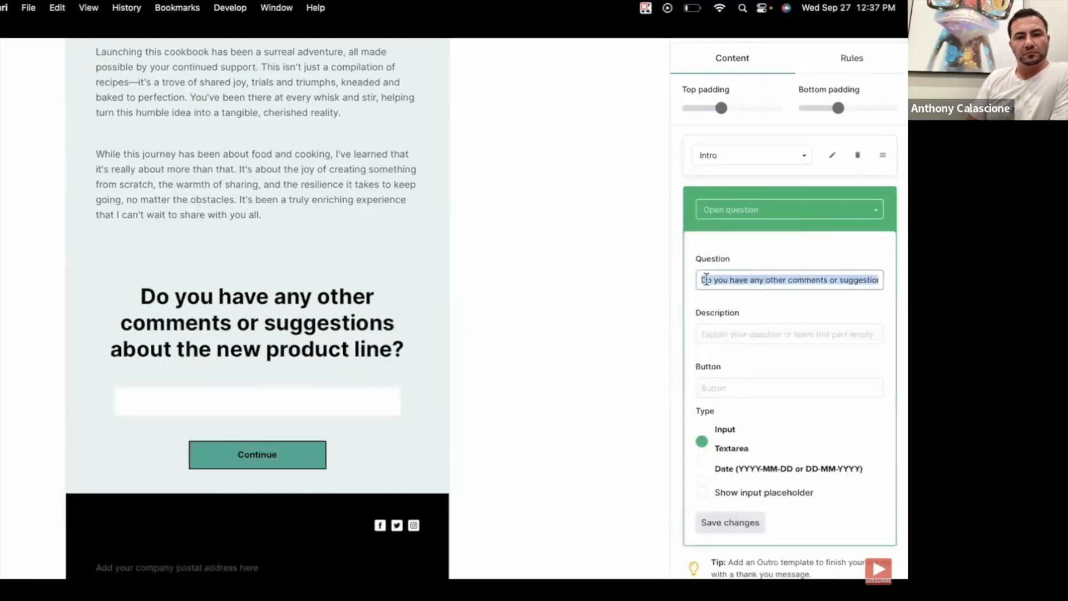
{"action": "type", "text": "If you could choose the topic for my next email or YouTube video, what recipe, cooking technique, or kitchen adventure would you love for me to dive into?"}
{"action": "left_click", "coordinate": [718, 523]}
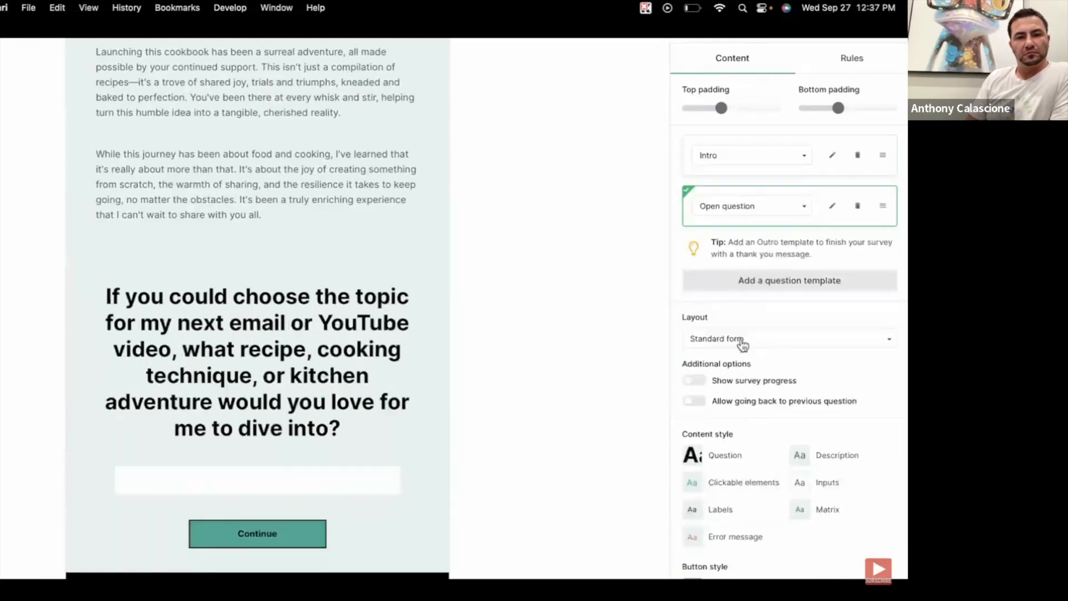
Add an Outro template after the survey's open question.
{"action": "left_click", "coordinate": [765, 291]}
{"action": "left_click", "coordinate": [751, 256]}
{"action": "left_click", "coordinate": [723, 419]}
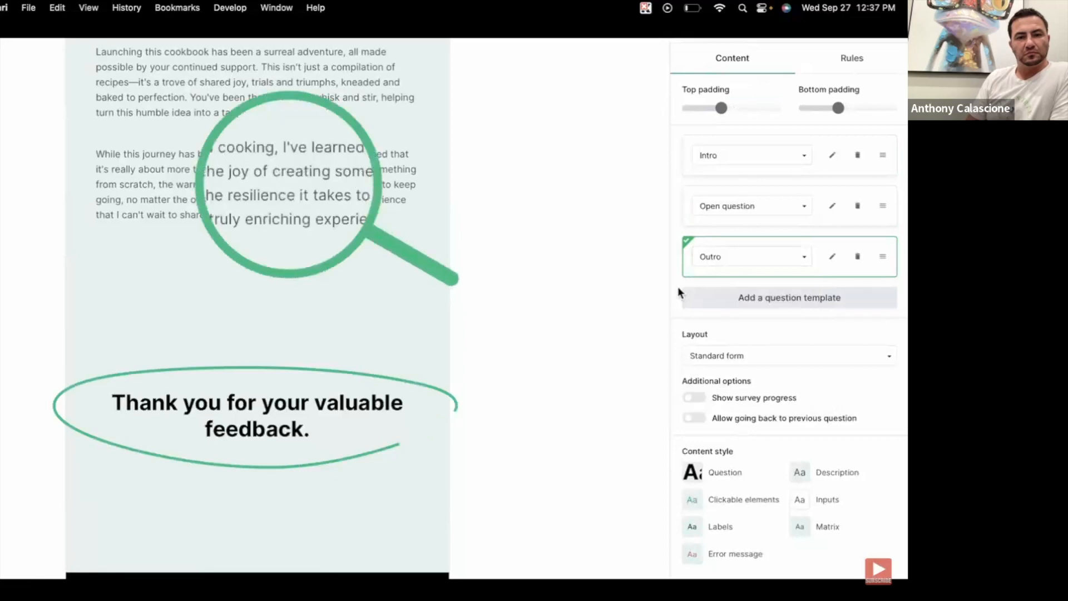
Set the font size of the survey's question style to 20 and save it.
{"action": "left_click", "coordinate": [693, 474]}
{"action": "left_click_drag", "start_coordinate": [606, 454], "coordinate": [564, 456]}
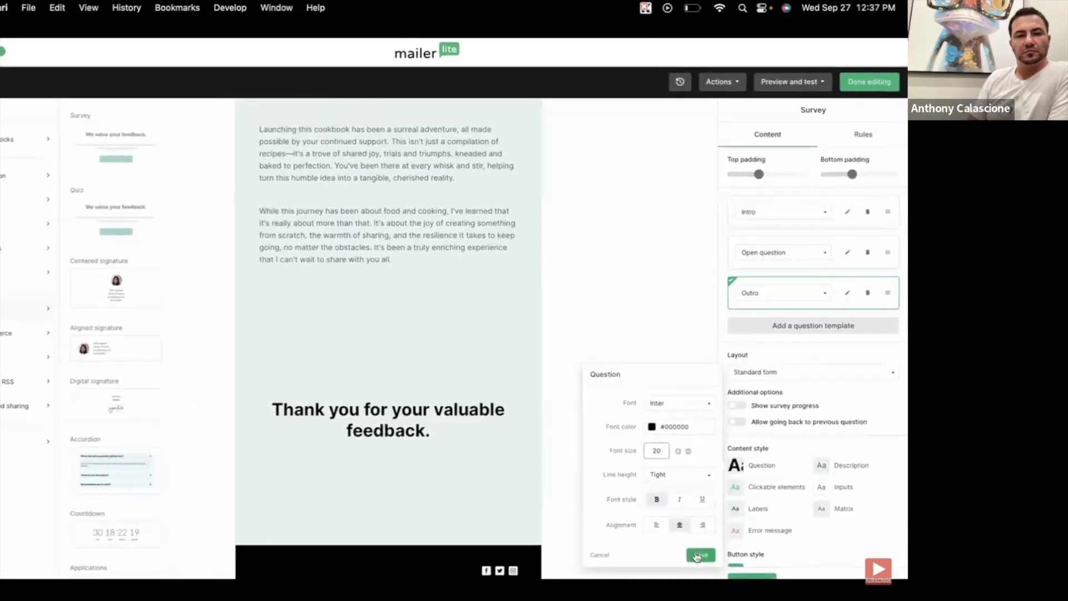
{"action": "left_click", "coordinate": [699, 555]}
{"action": "left_click", "coordinate": [665, 467]}
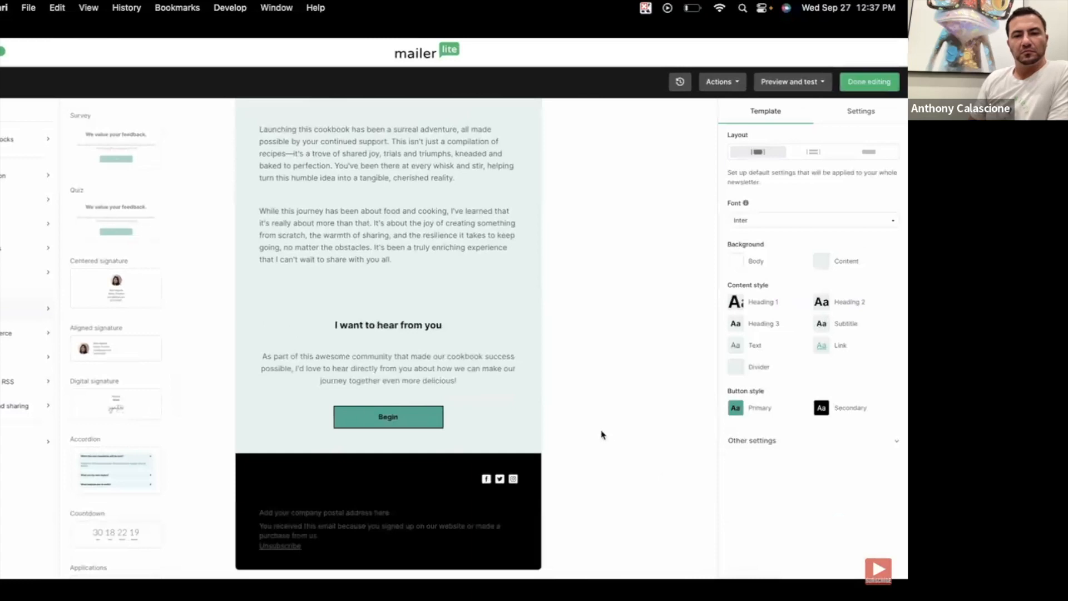
Add a Text block below the survey inviting readers to share victories, surprises or challenges by replying to the email or taking the survey.
{"action": "left_click", "coordinate": [20, 251]}
{"action": "left_click_drag", "start_coordinate": [114, 323], "coordinate": [281, 467]}
{"action": "left_click_drag", "start_coordinate": [365, 460], "coordinate": [259, 445]}
{"action": "type", "text": "Now I realize I've been sharing A LOT the last few weeks, and I'd love to hear from you. Have you had any small victories, delightful surprises, or even faced some challenges? I'm here to listen, so feel free to hit reply and share your stories. I always look forward to our conversations. Feel free to reply to this email, or if you want to get specific, check out the survey above!"}
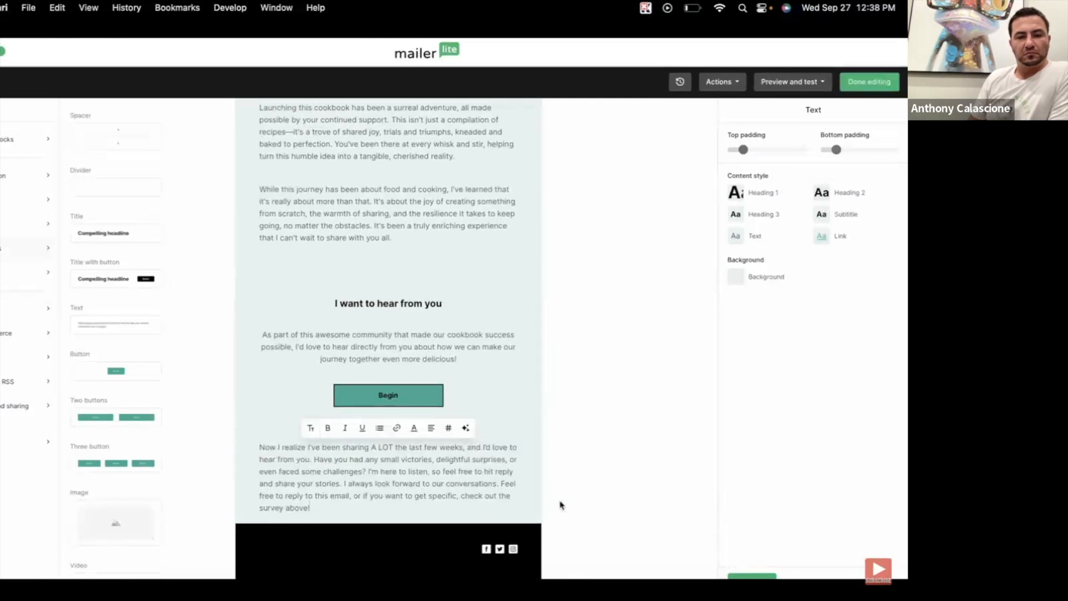
{"action": "scroll", "coordinate": [560, 504], "scroll_direction": "down", "scroll_amount": 2}
{"action": "left_click", "coordinate": [569, 470]}
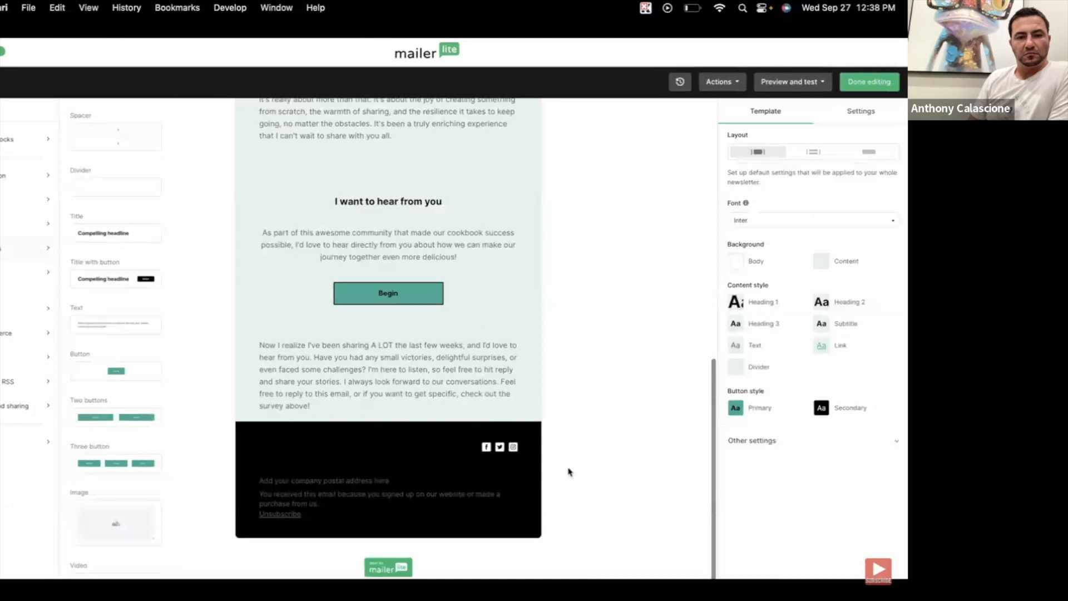
Fill in the company's postal address in the email footer and set the unsubscribe link text to "Click here to unsubscribe".
{"action": "scroll", "coordinate": [565, 461], "scroll_direction": "up", "scroll_amount": 1}
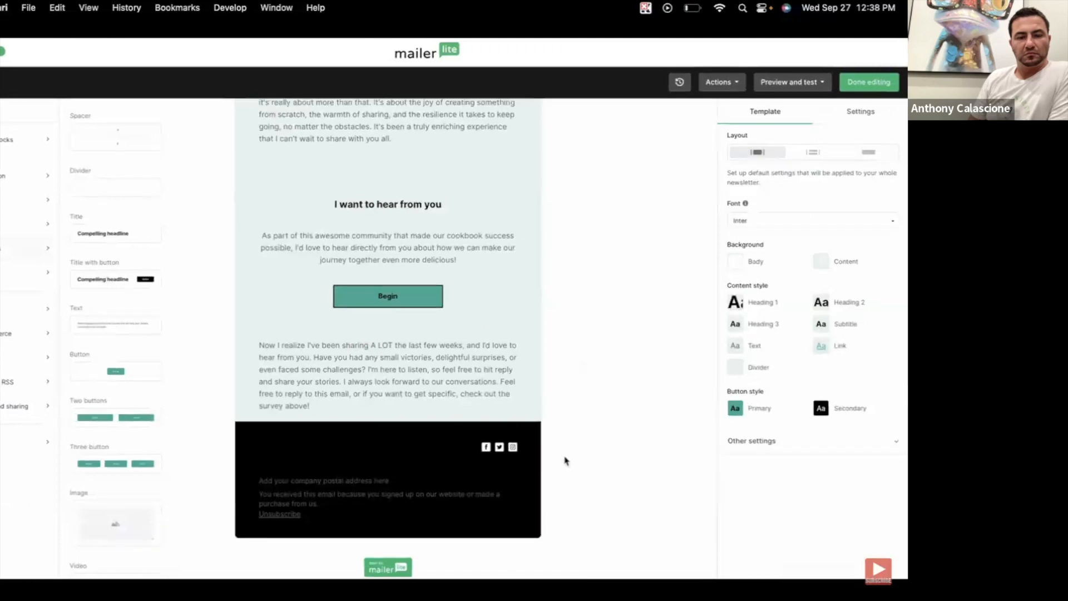
{"action": "left_click", "coordinate": [516, 445]}
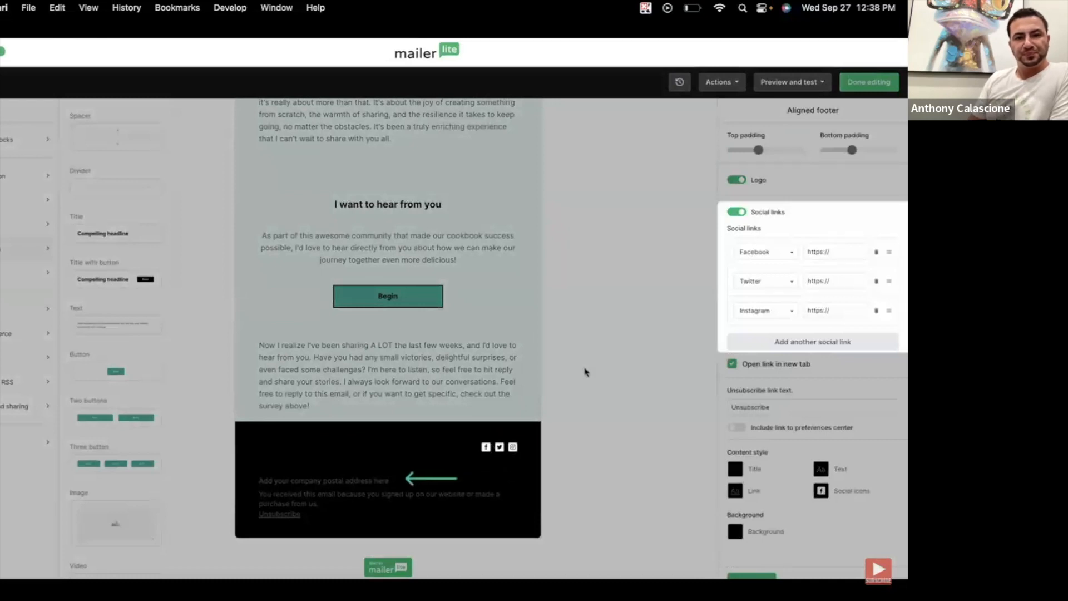
{"action": "left_click_drag", "start_coordinate": [397, 477], "coordinate": [250, 482]}
{"action": "type", "text": "548 Market St, San Francisco CA 94104"}
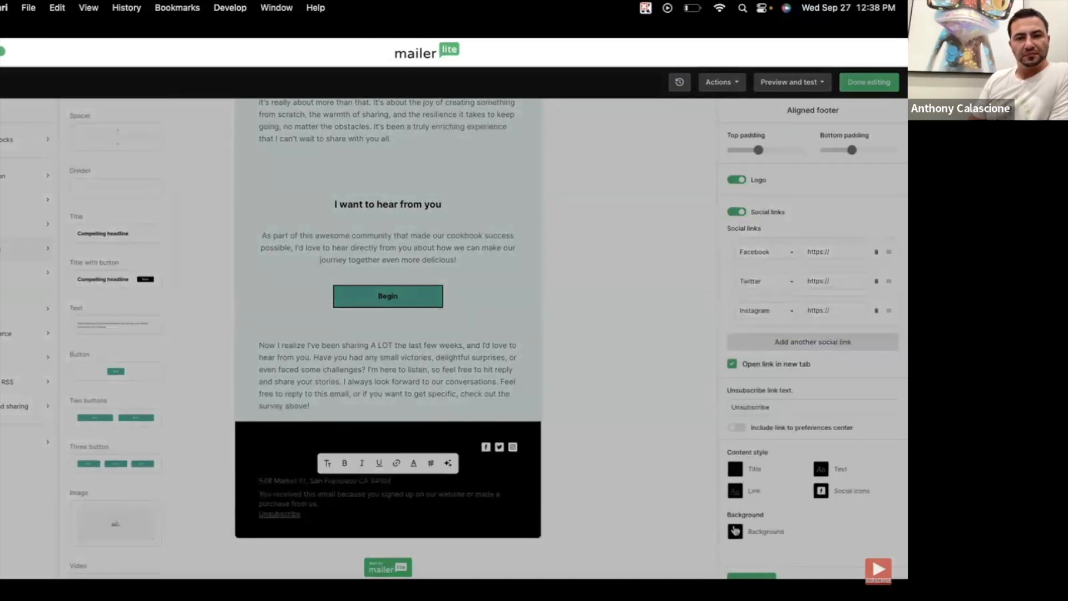
{"action": "left_click_drag", "start_coordinate": [771, 407], "coordinate": [730, 407]}
{"action": "type", "text": "Click here to u"}
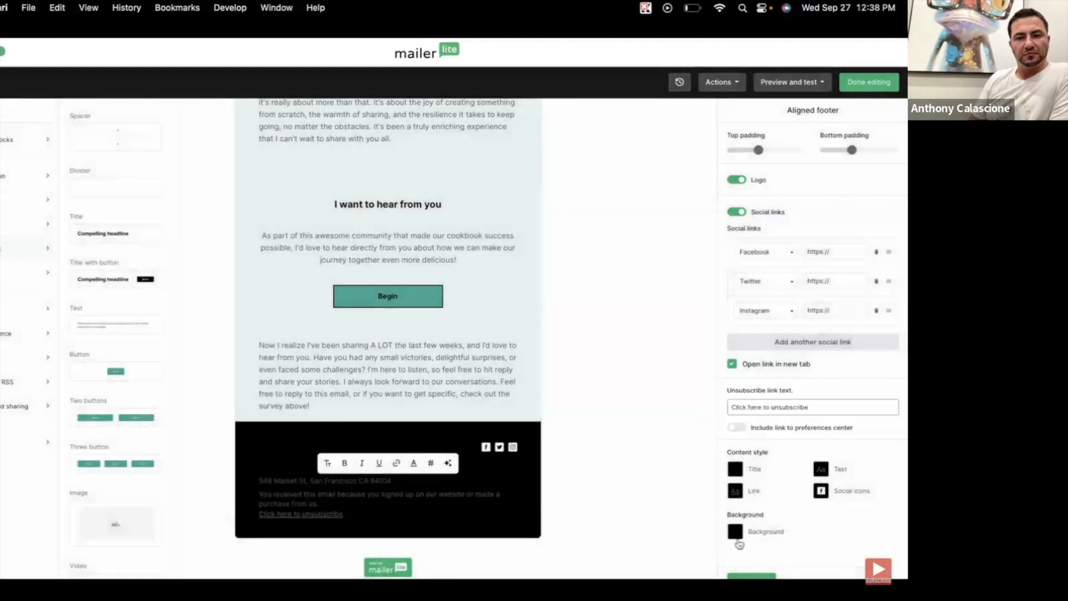
Change the footer's background color to light grey.
{"action": "left_click", "coordinate": [733, 532]}
{"action": "left_click", "coordinate": [651, 546]}
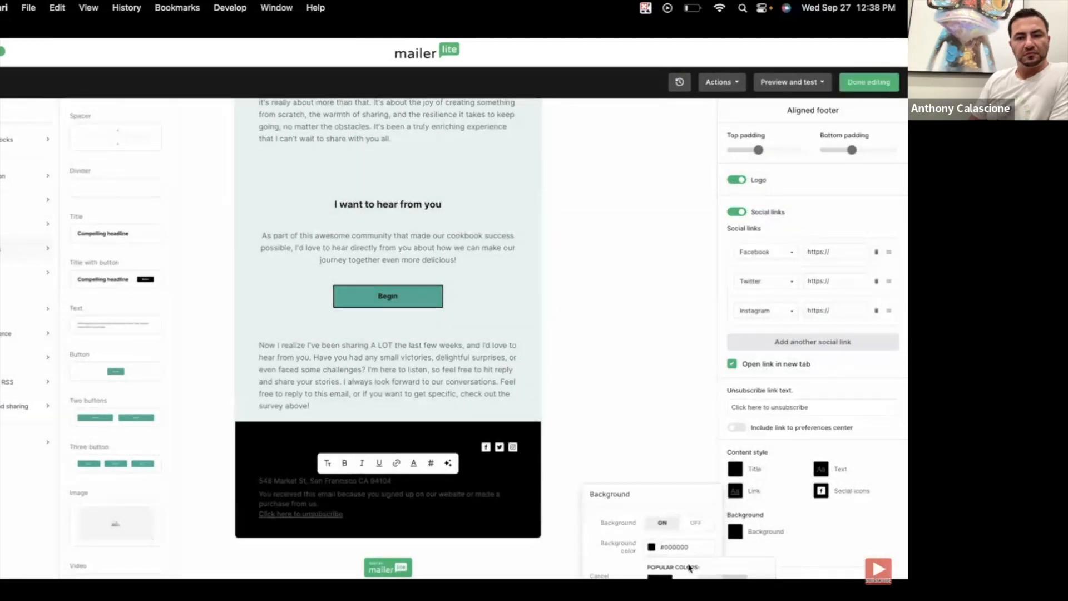
{"action": "left_click", "coordinate": [670, 478]}
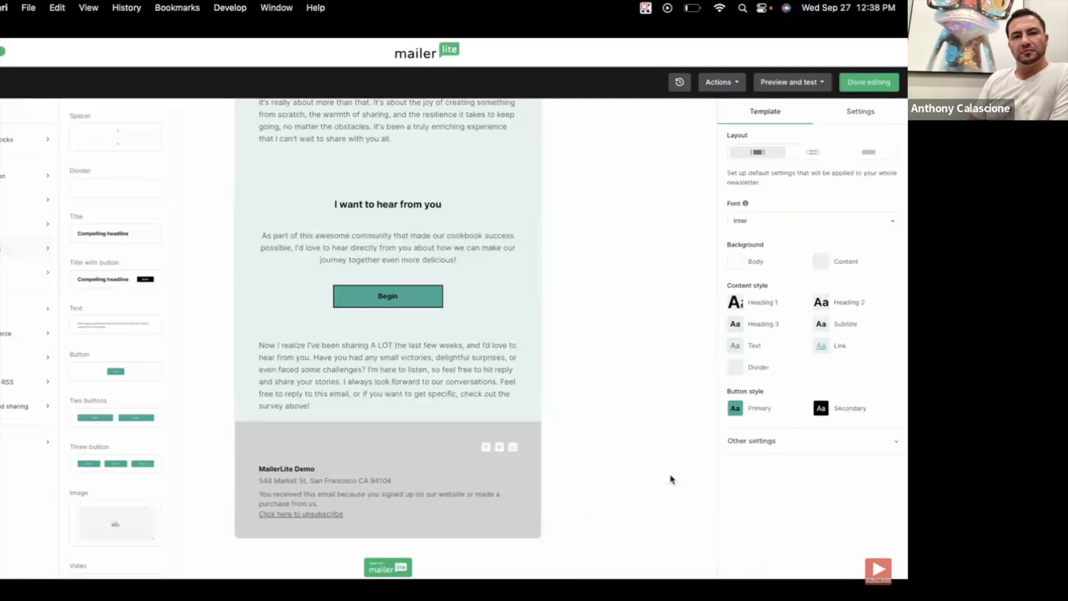
Check the actions available for the finished newsletter, including saving it as a template, and finish editing the email.
{"action": "scroll", "coordinate": [671, 481], "scroll_direction": "up", "scroll_amount": 15}
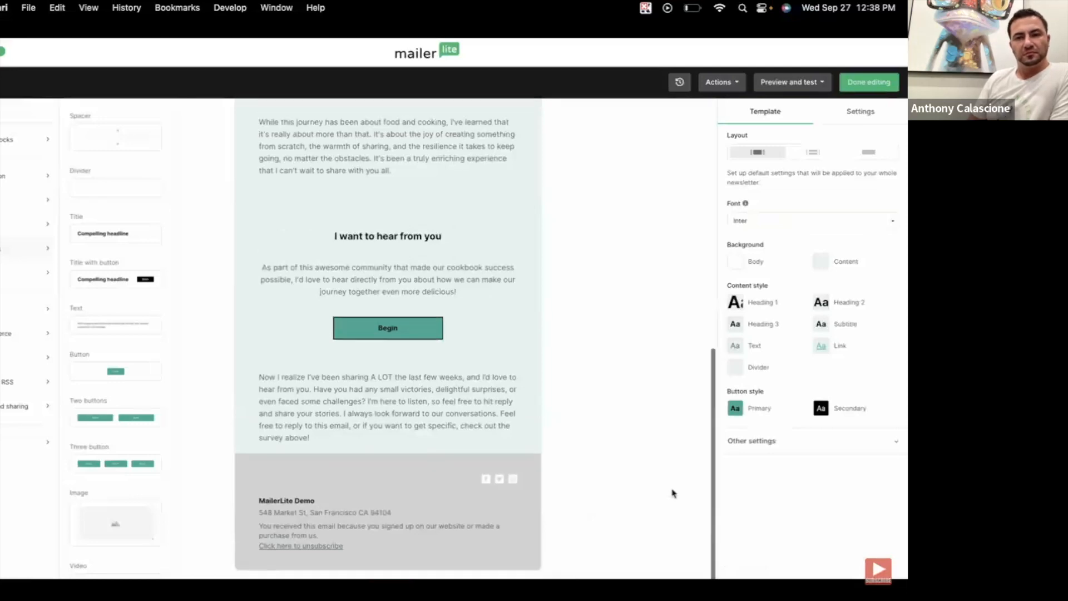
{"action": "scroll", "coordinate": [687, 103], "scroll_direction": "up", "scroll_amount": 3}
{"action": "left_click", "coordinate": [687, 103]}
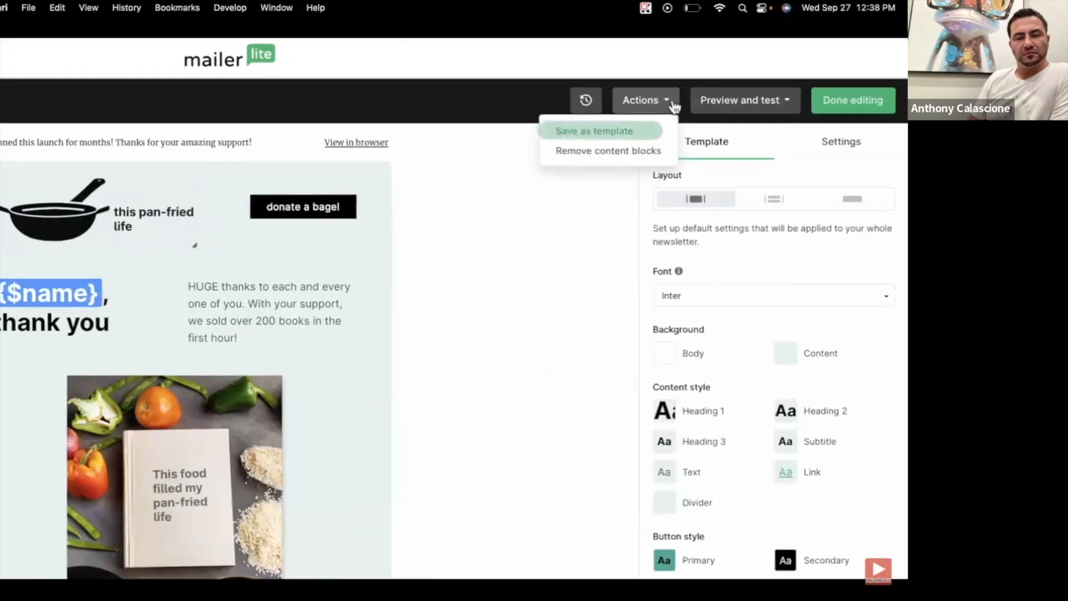
{"action": "left_click", "coordinate": [674, 106]}
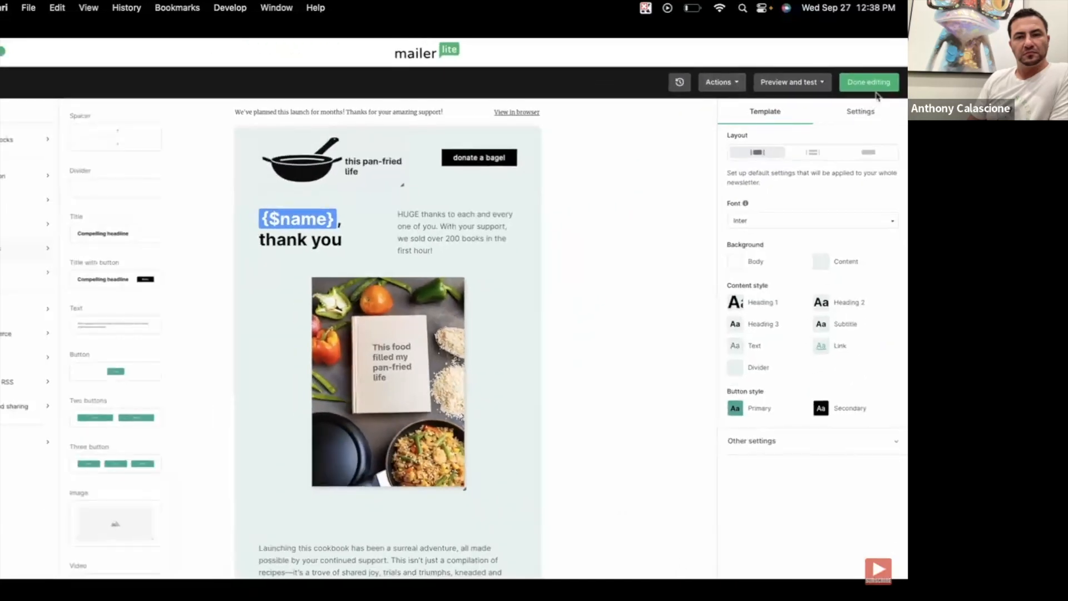
{"action": "left_click", "coordinate": [878, 84]}
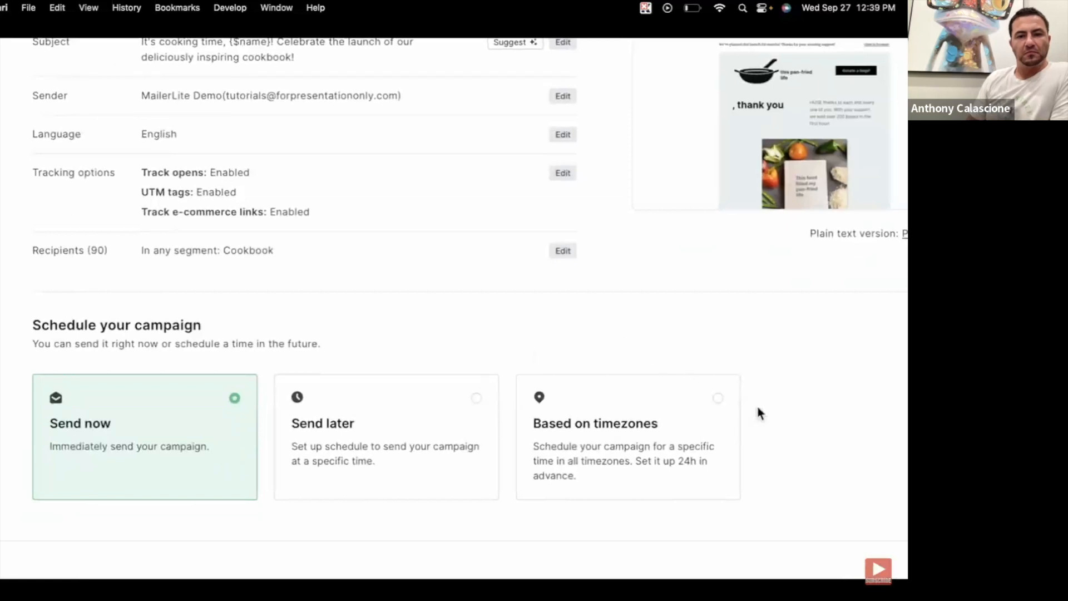
Schedule the campaign based on recipients' timezones for Friday, 11 August 2023 at 09:00.
{"action": "left_click", "coordinate": [720, 403]}
{"action": "scroll", "coordinate": [720, 403], "scroll_direction": "down", "scroll_amount": 1}
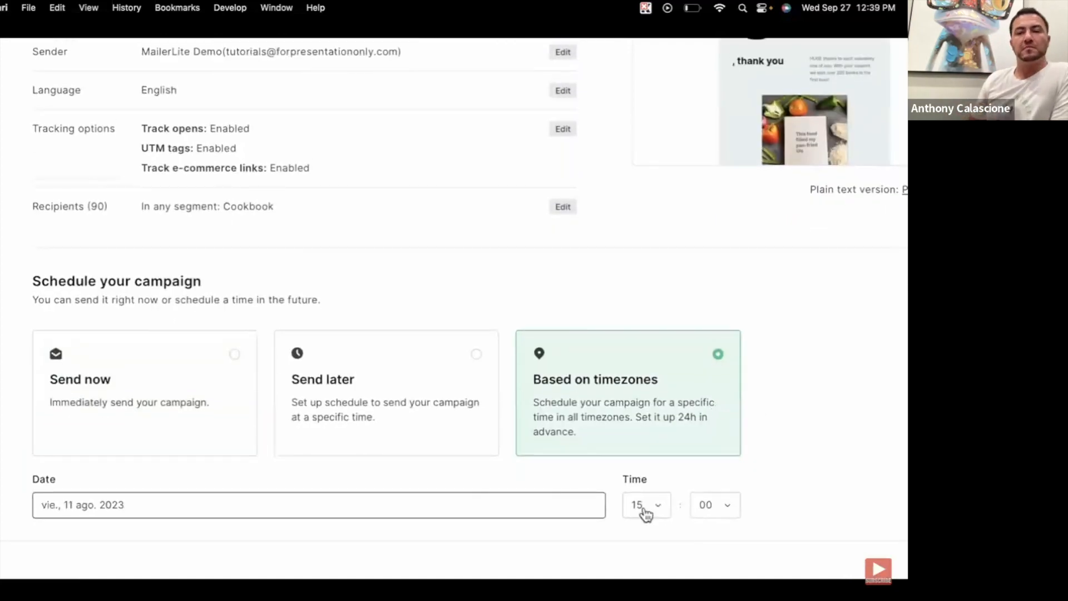
{"action": "left_click", "coordinate": [645, 507]}
{"action": "scroll", "coordinate": [649, 418], "scroll_direction": "up", "scroll_amount": 4}
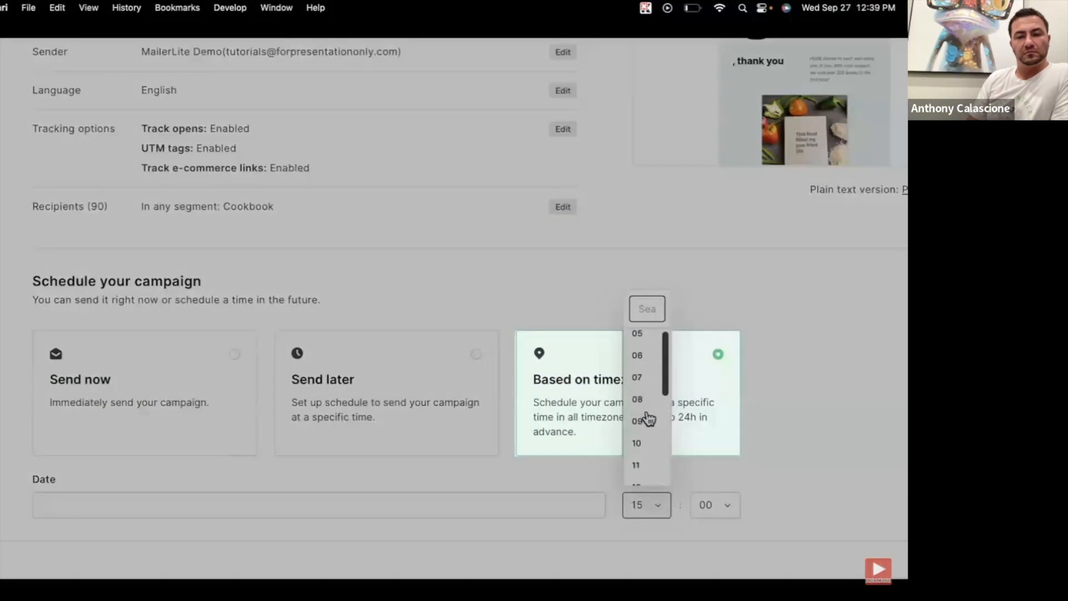
{"action": "left_click", "coordinate": [647, 422]}
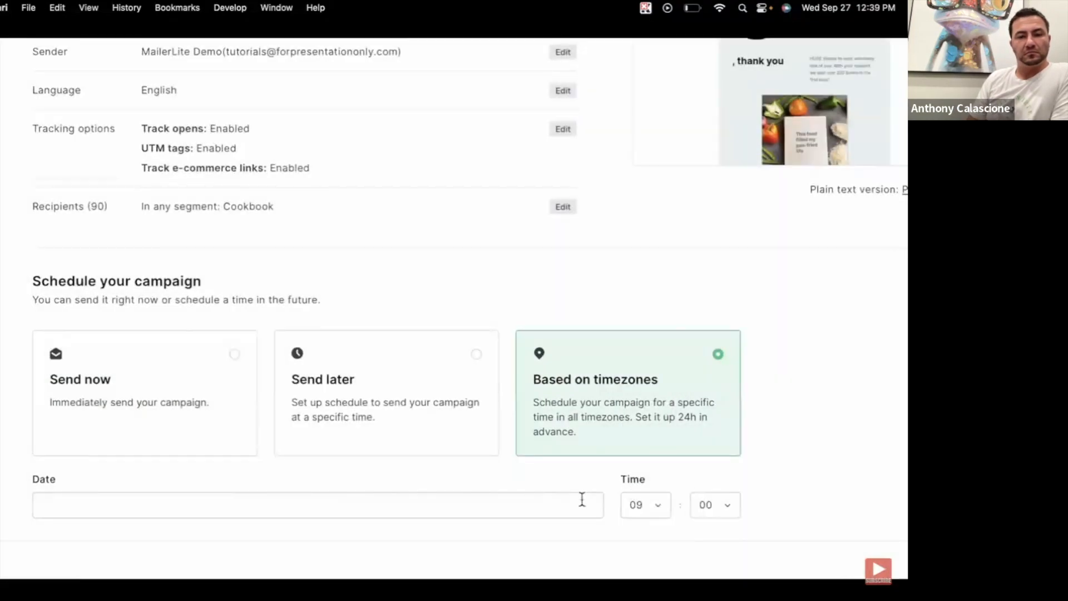
{"action": "left_click", "coordinate": [565, 505]}
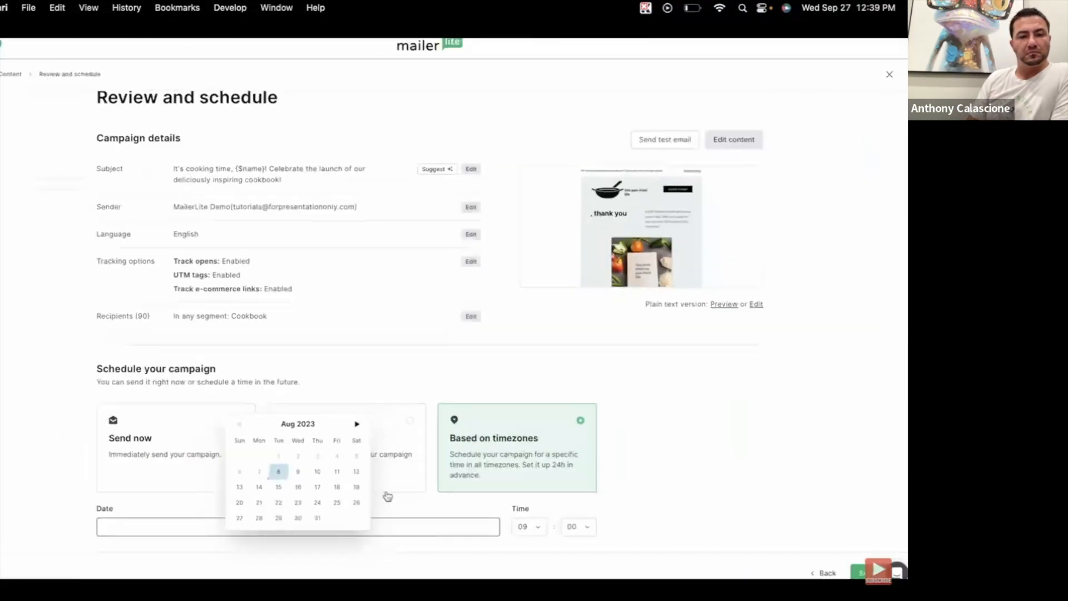
{"action": "left_click", "coordinate": [336, 472]}
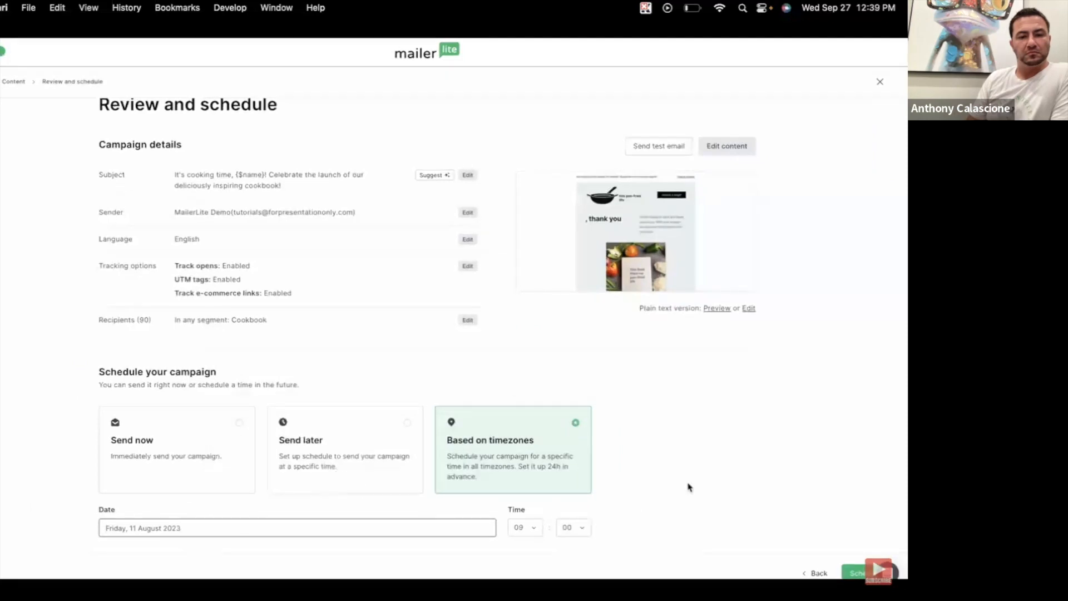